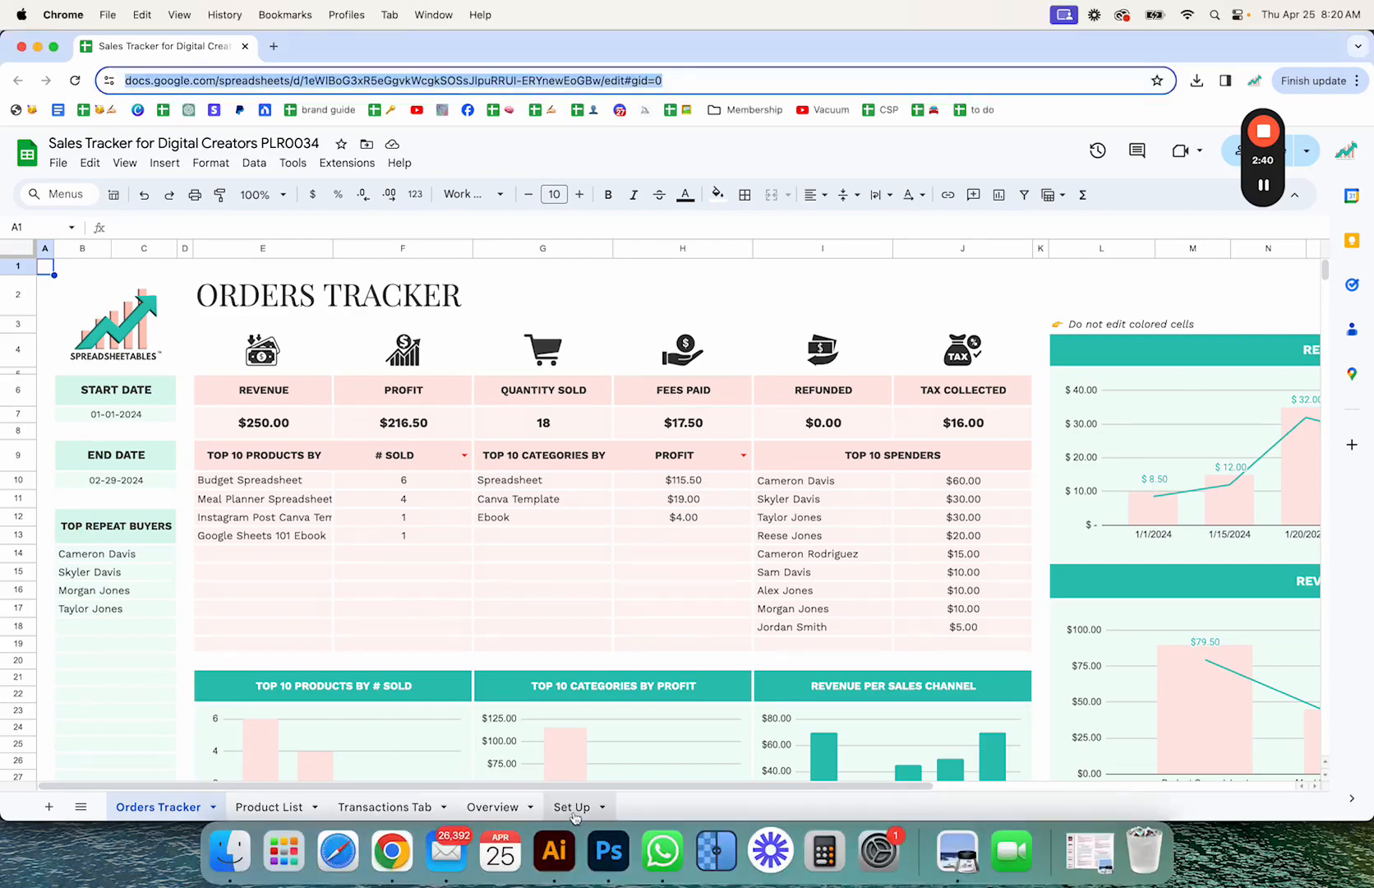
Open the Set Up sheet and examine its Category, Sales Channel and Other Income lists.
click(571, 807)
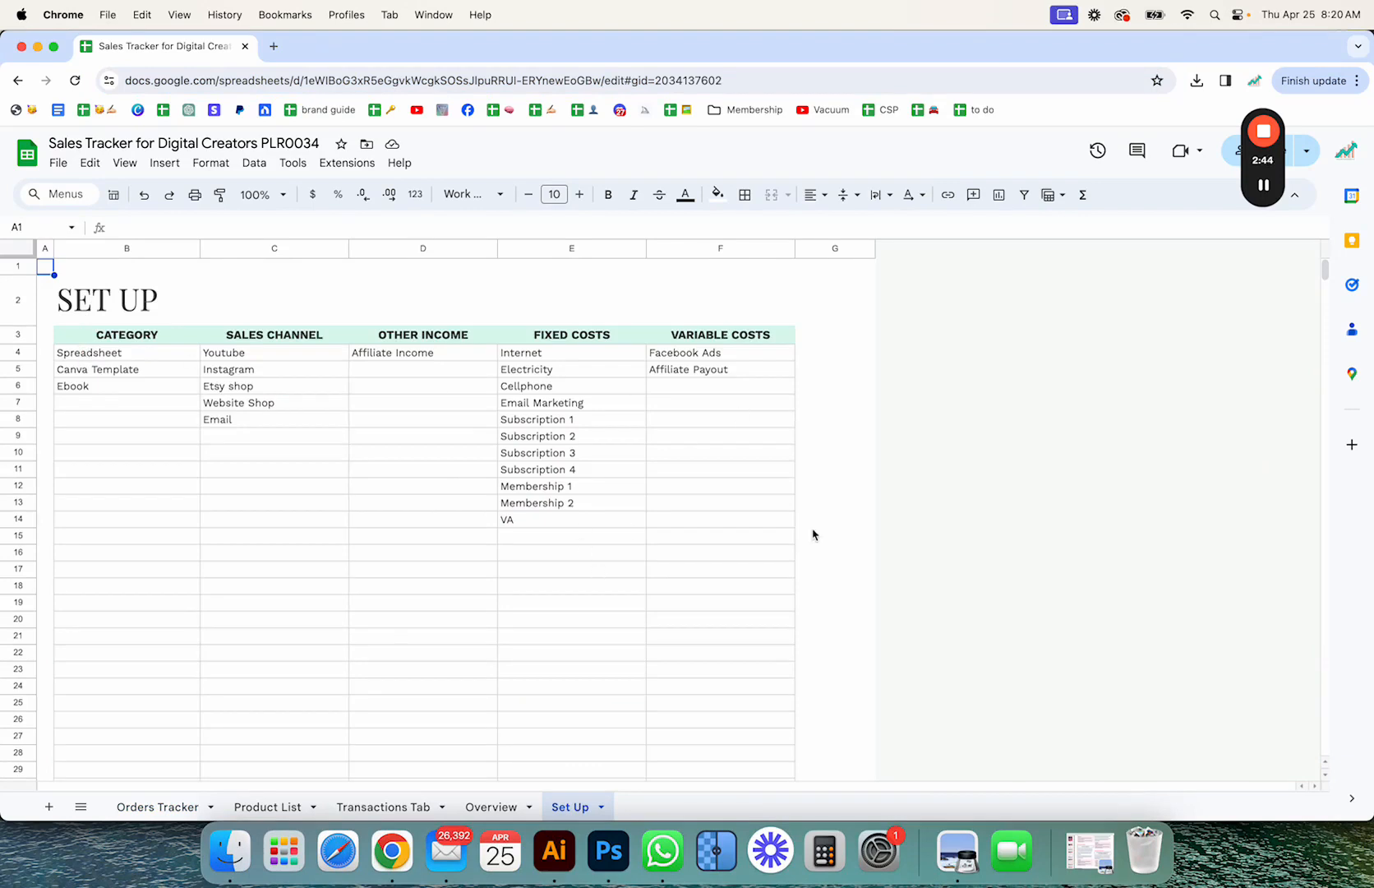
click(117, 360)
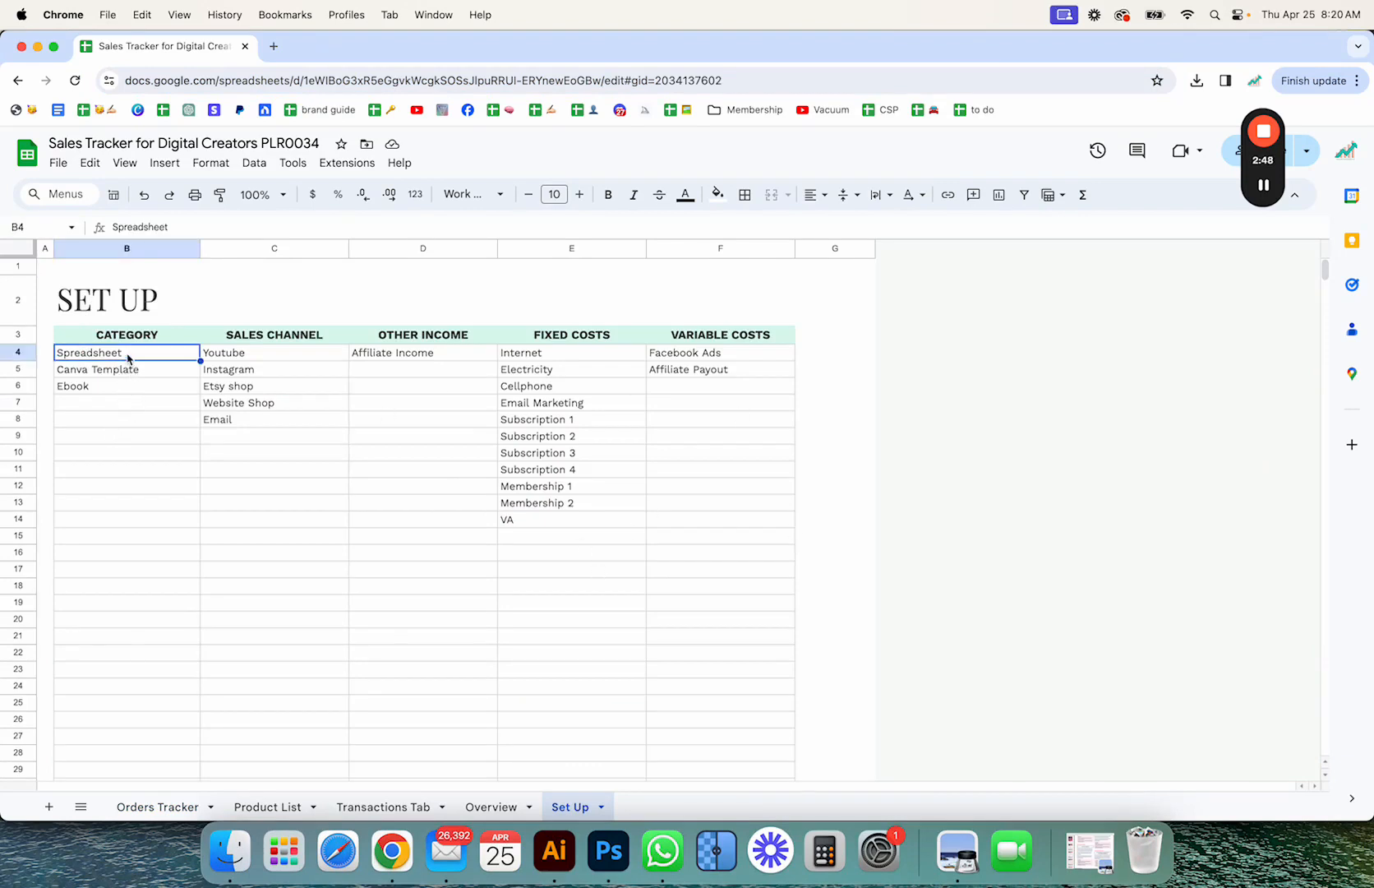
click(154, 370)
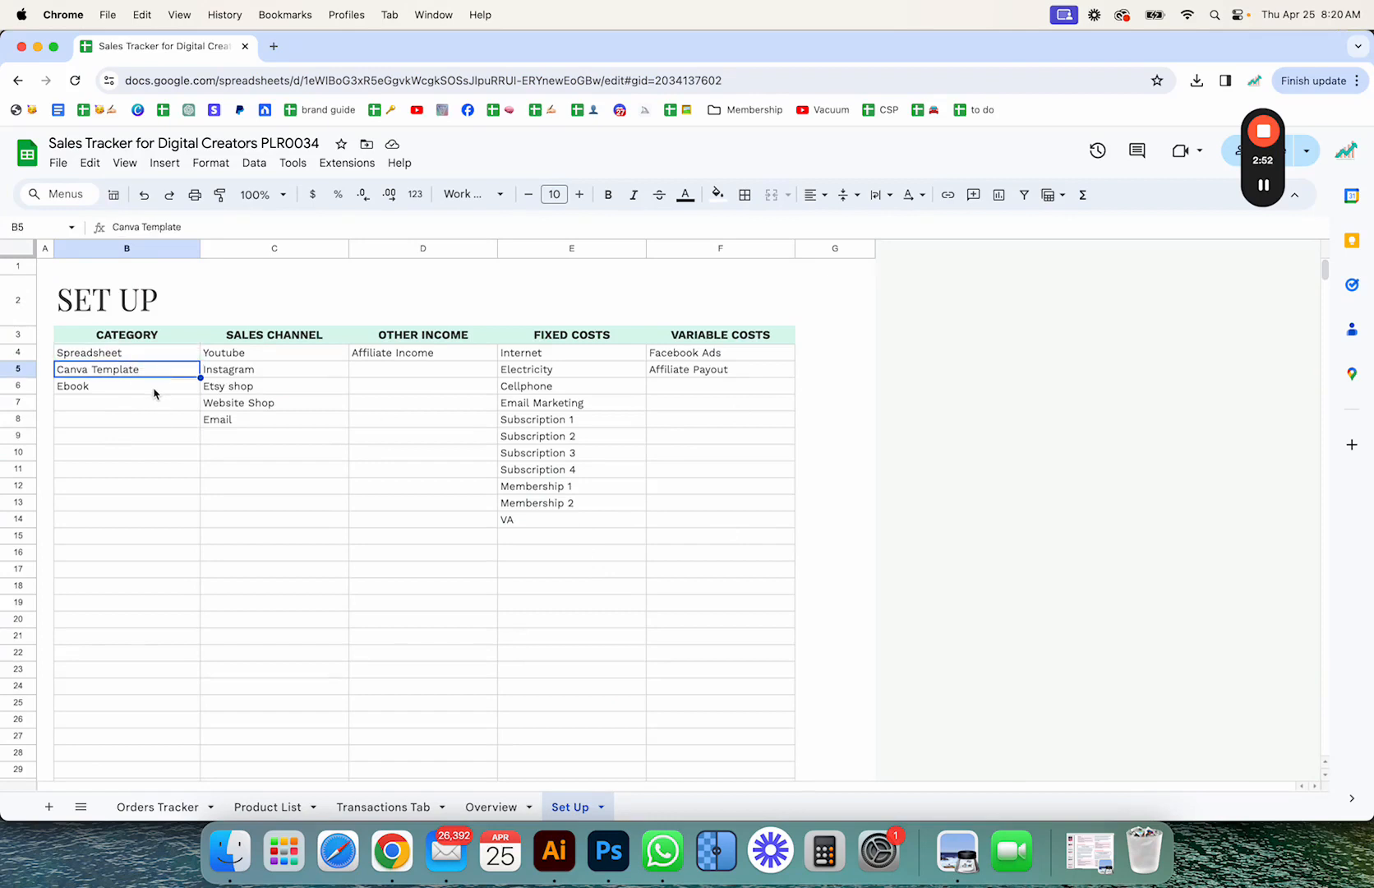
click(154, 391)
click(132, 405)
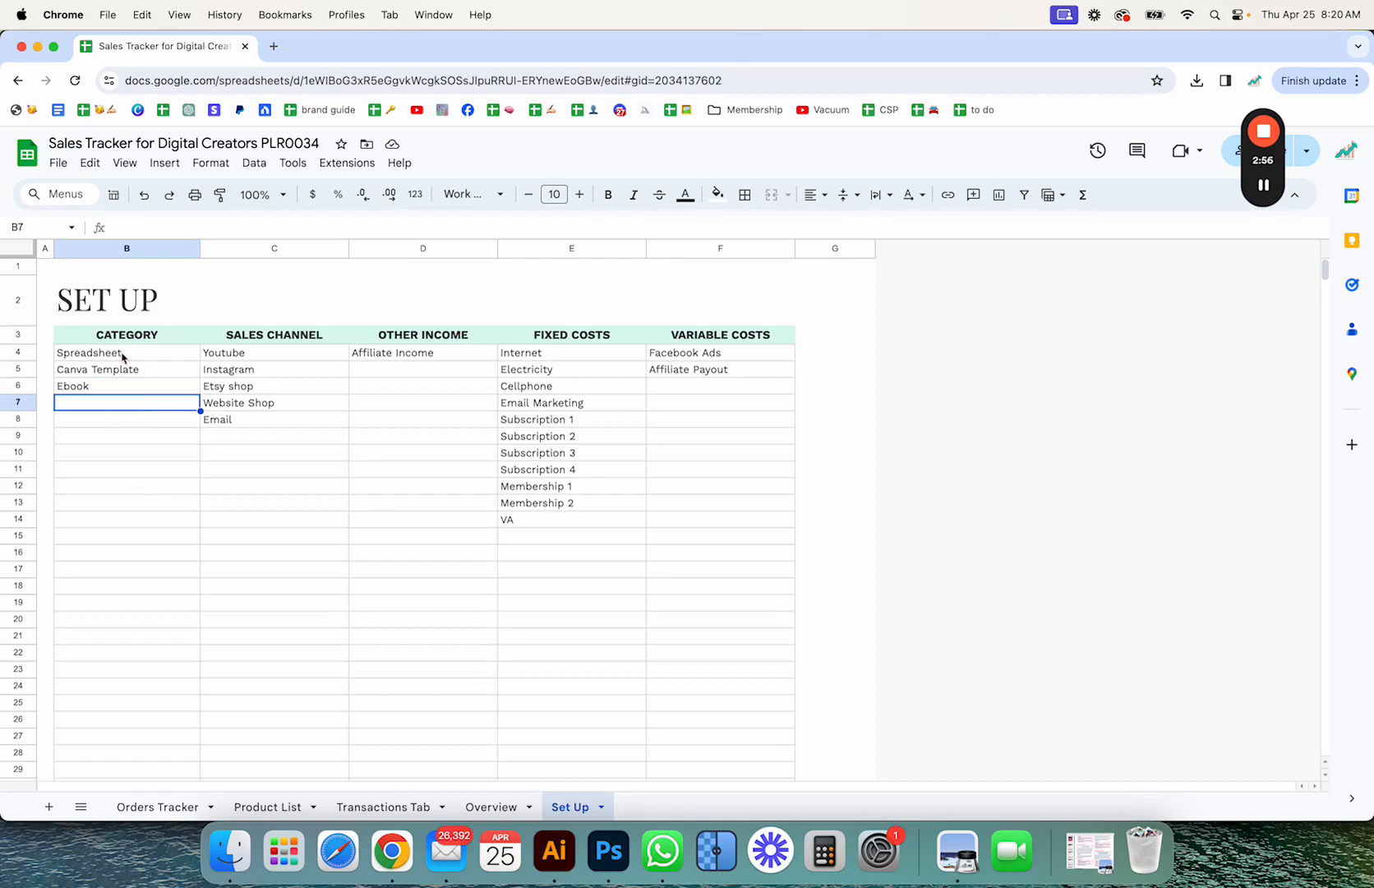
drag(122, 355, 118, 528)
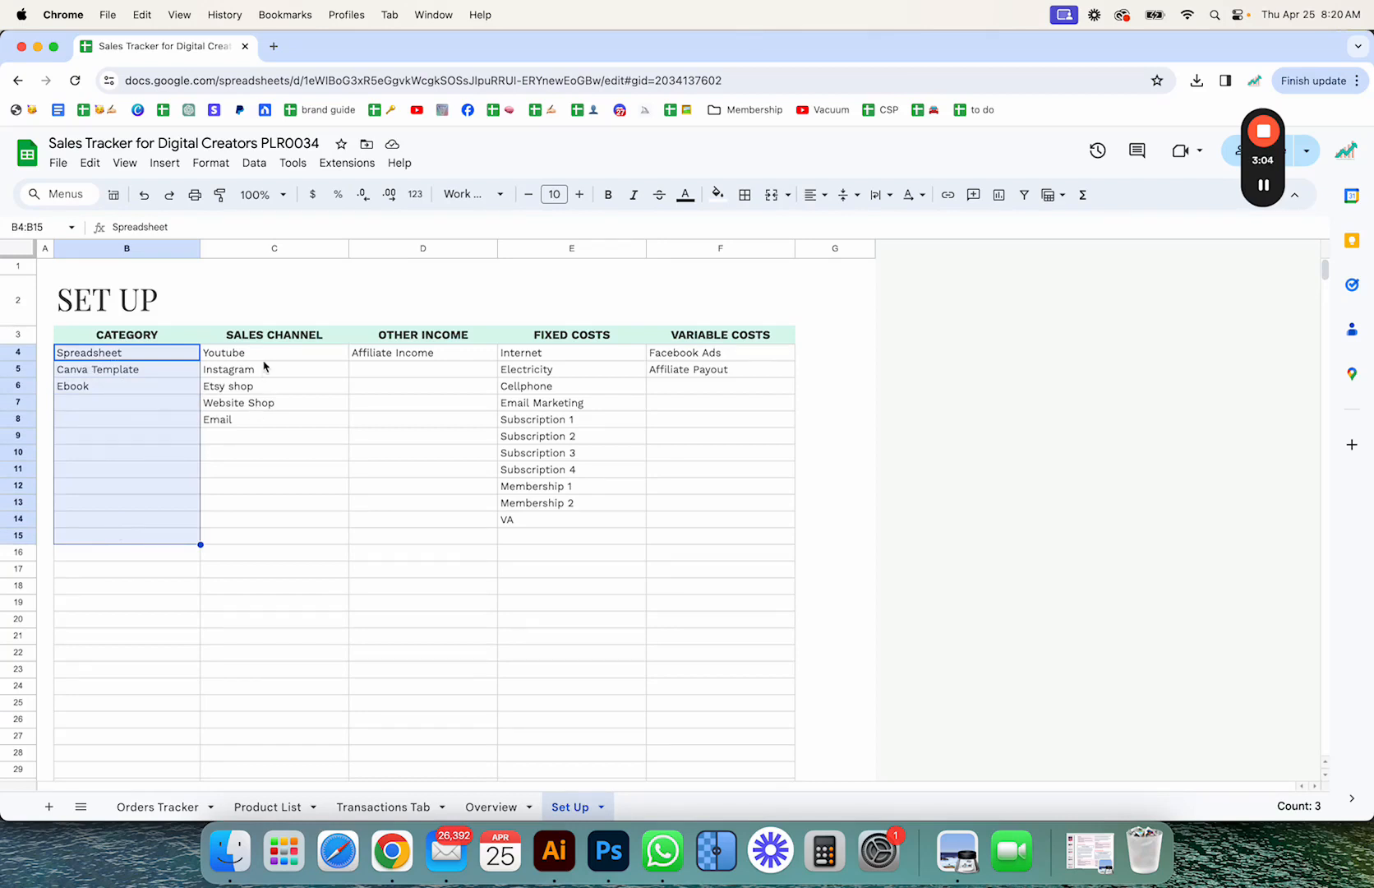
drag(263, 361, 266, 436)
click(264, 502)
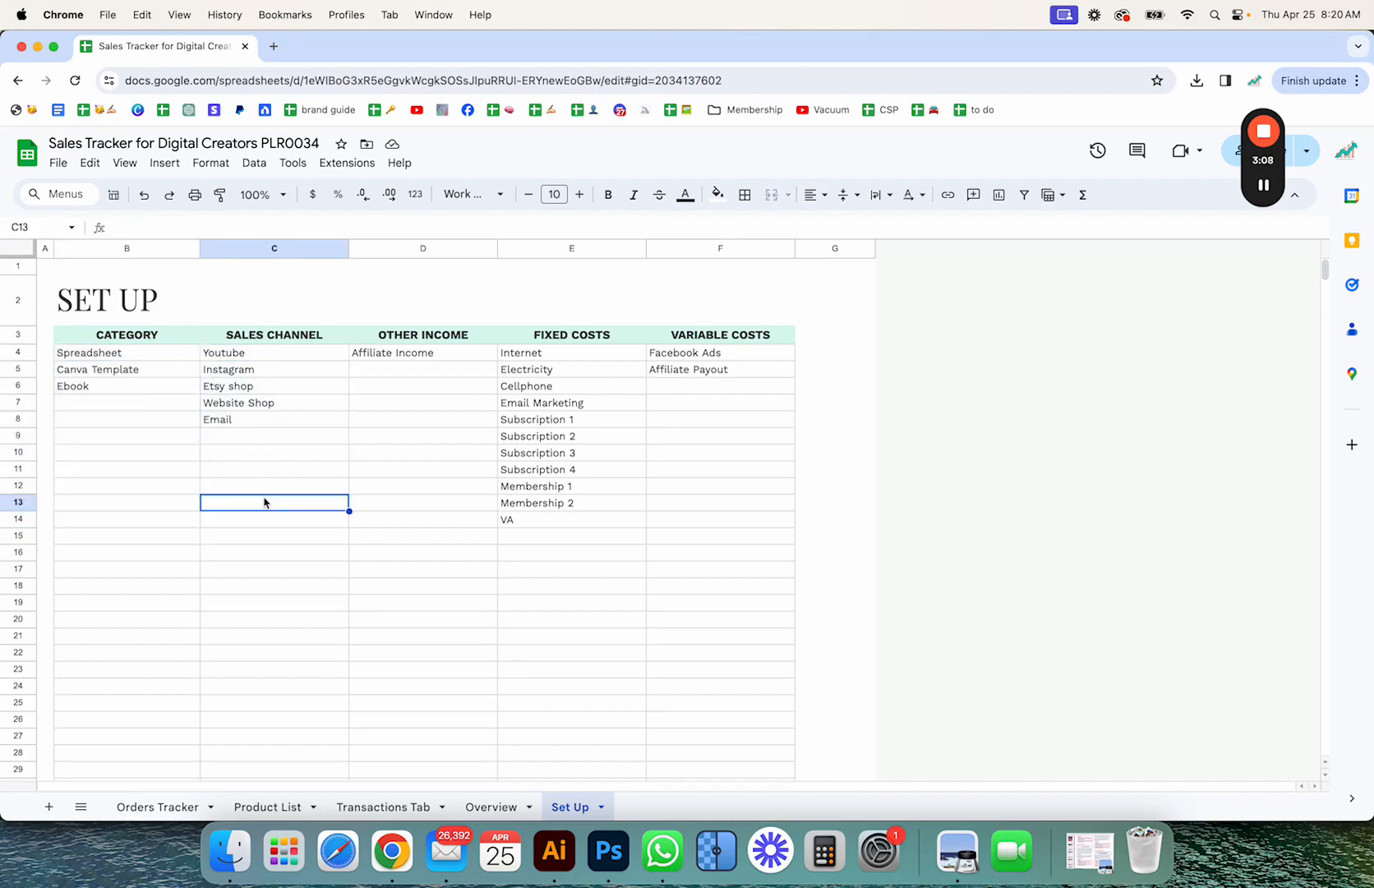
click(306, 355)
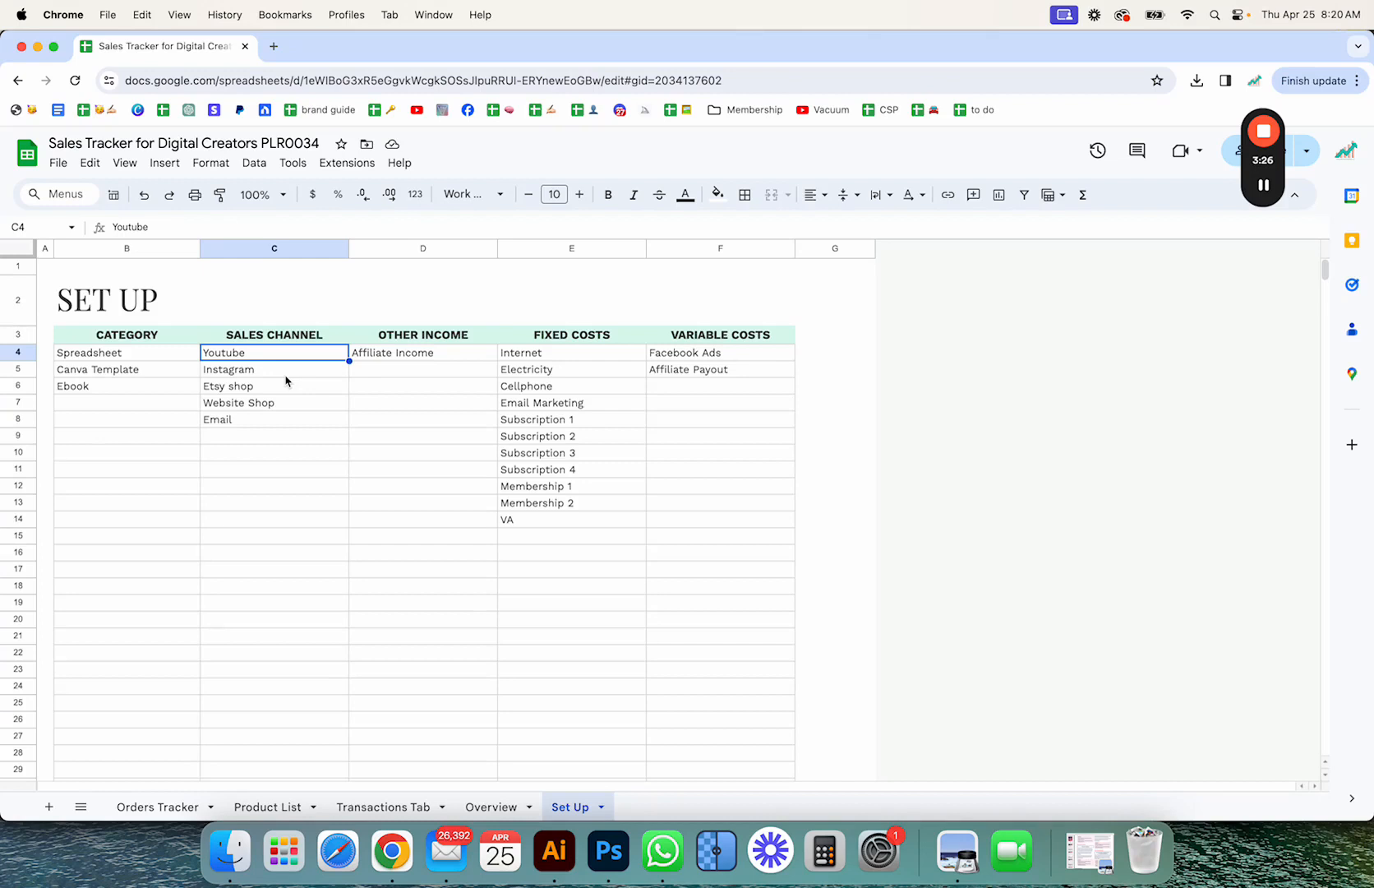
drag(304, 357, 297, 467)
click(298, 468)
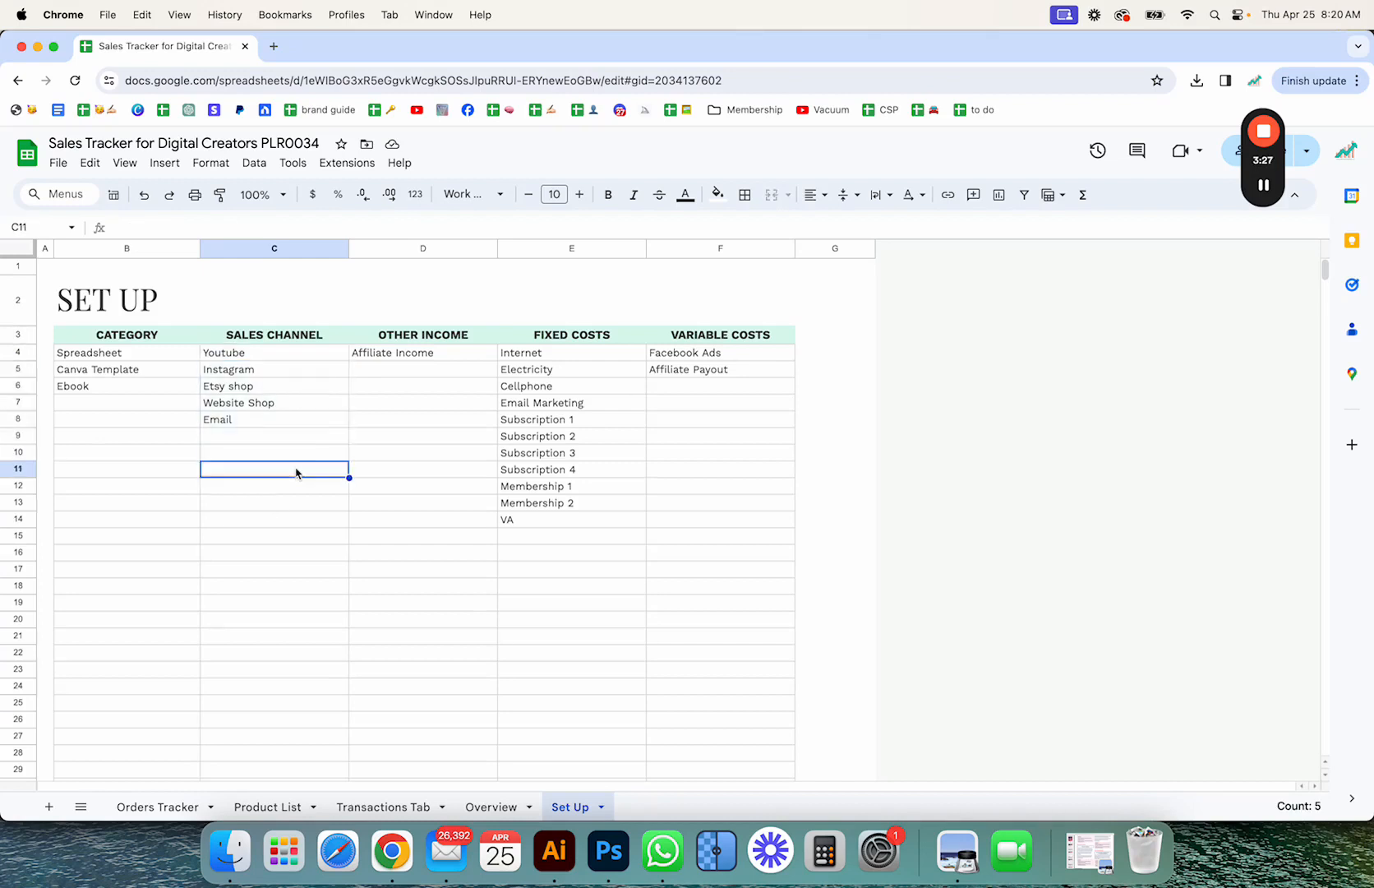
click(434, 359)
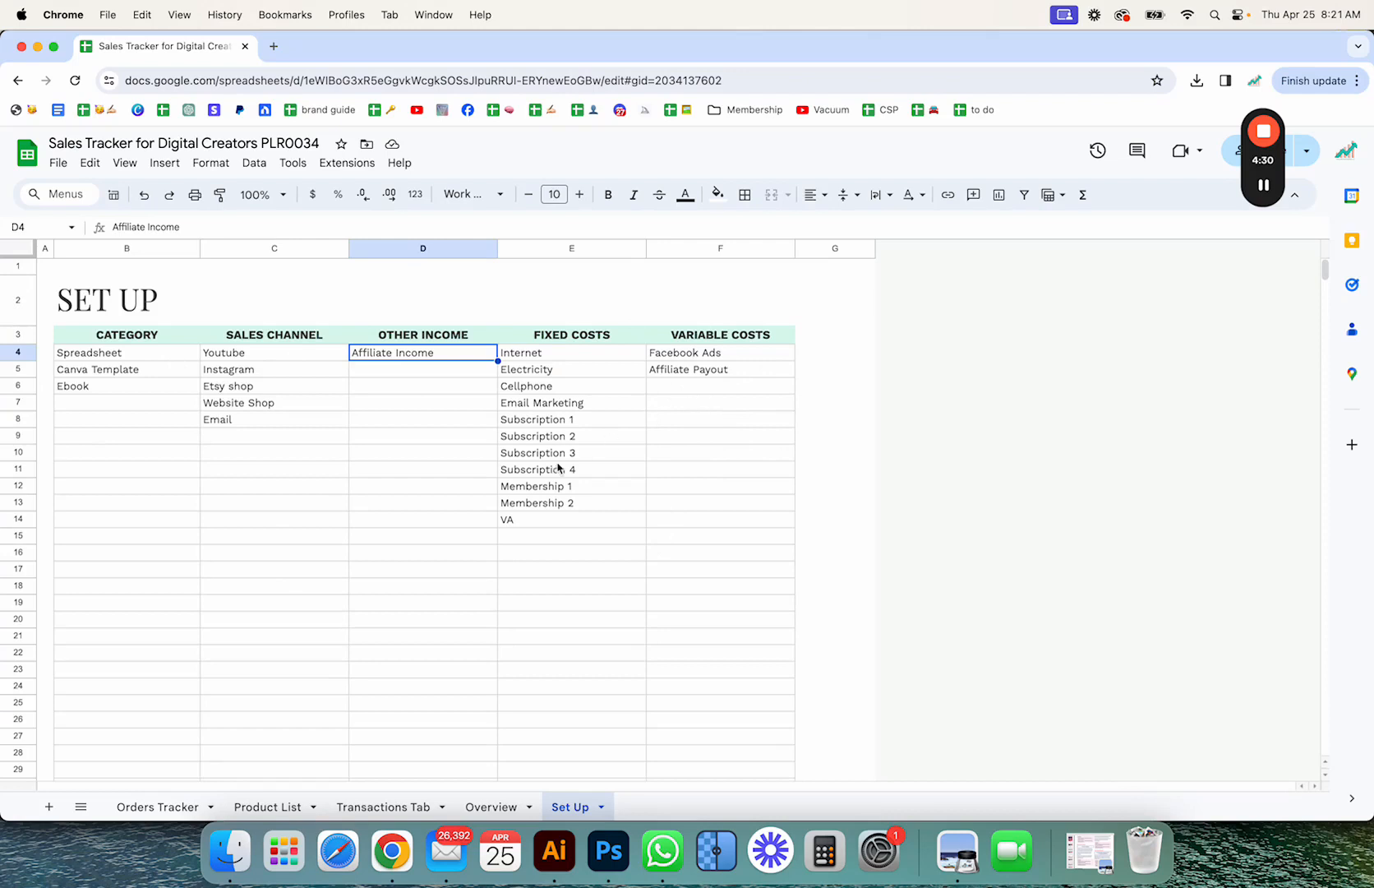
Open the Product List sheet and examine the product IDs alongside their product names.
click(271, 806)
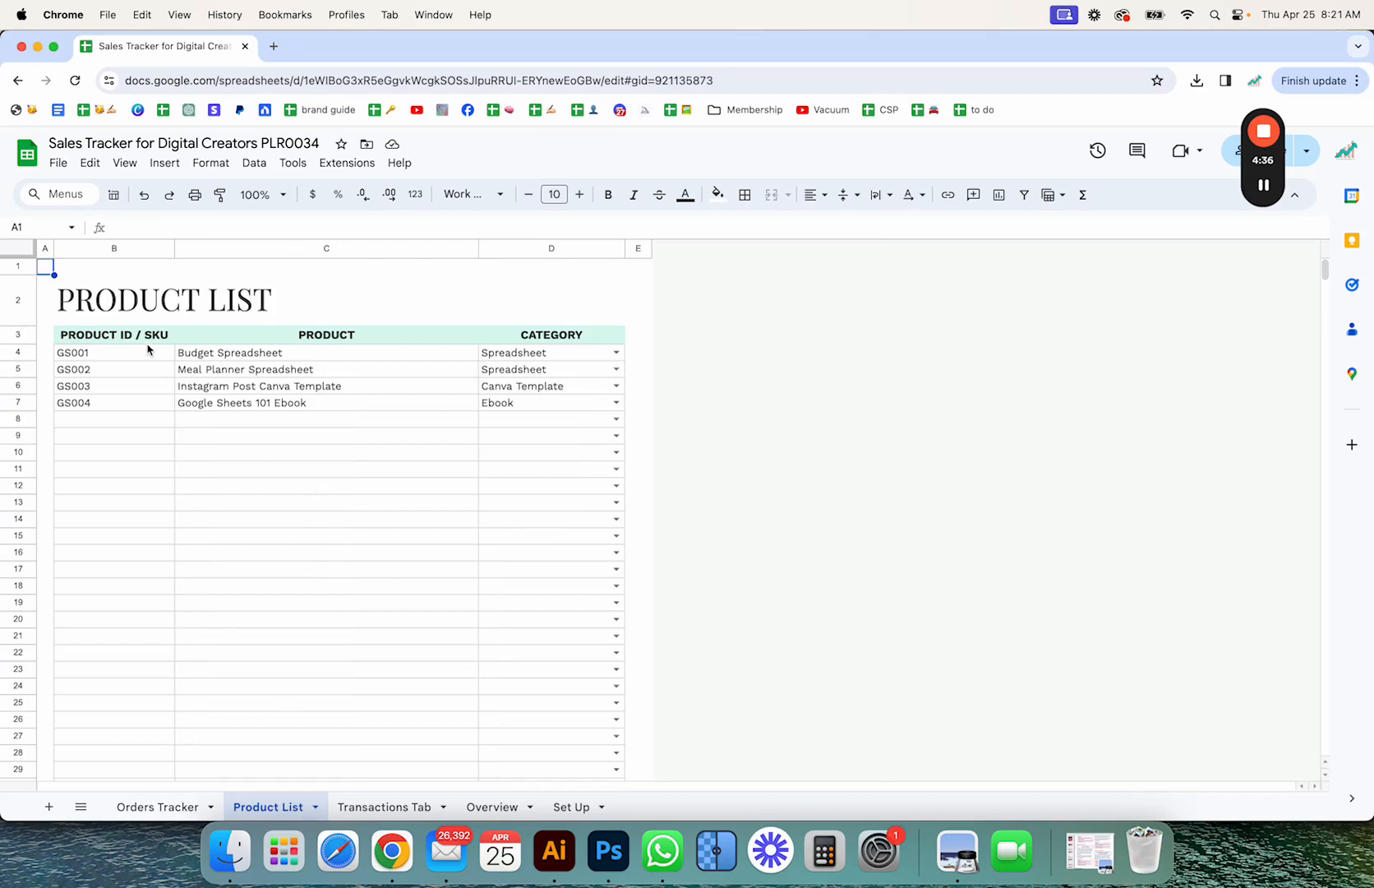
click(105, 357)
drag(105, 358, 120, 466)
click(125, 452)
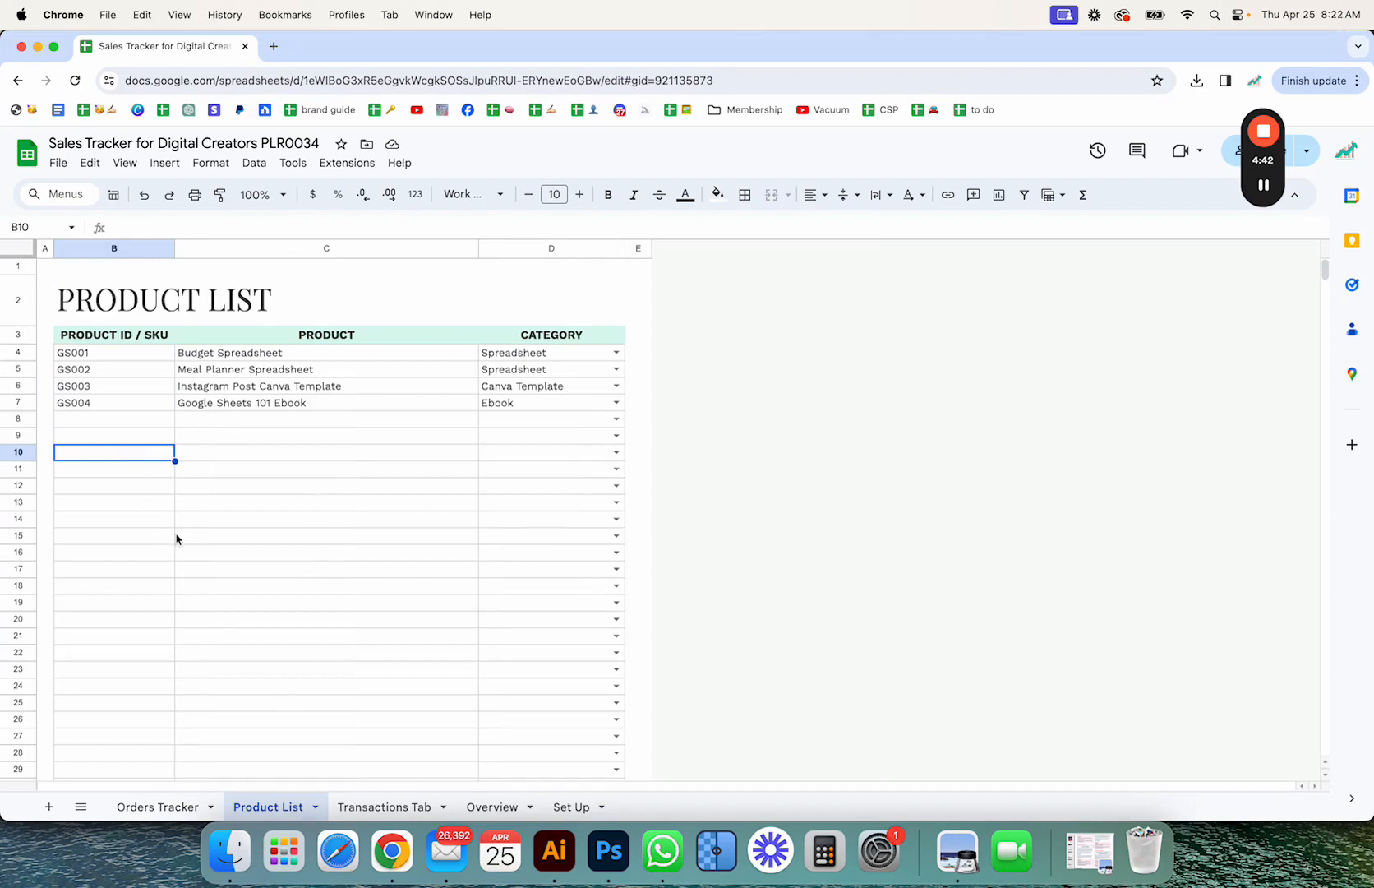
click(296, 364)
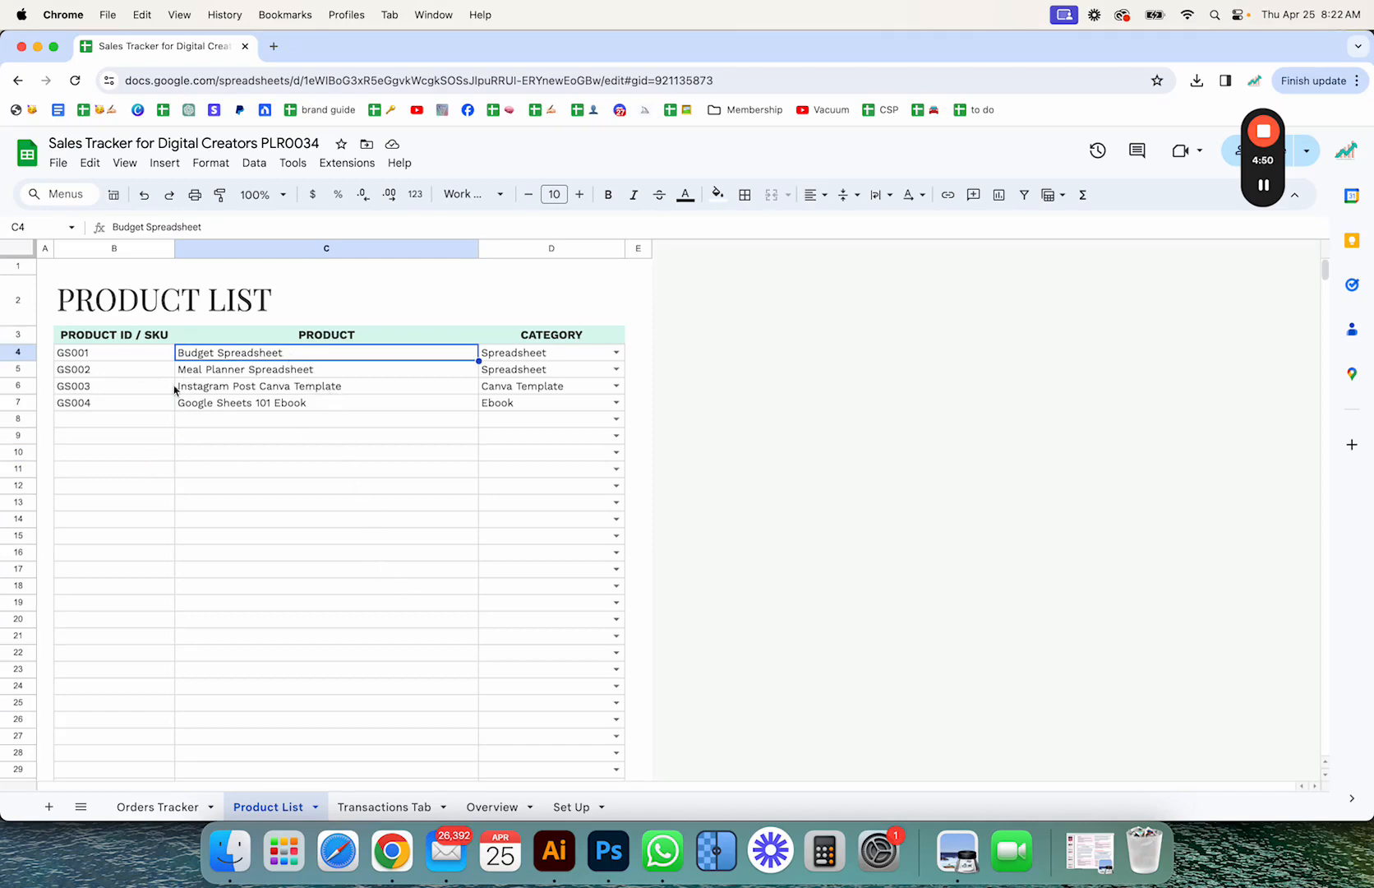
click(158, 360)
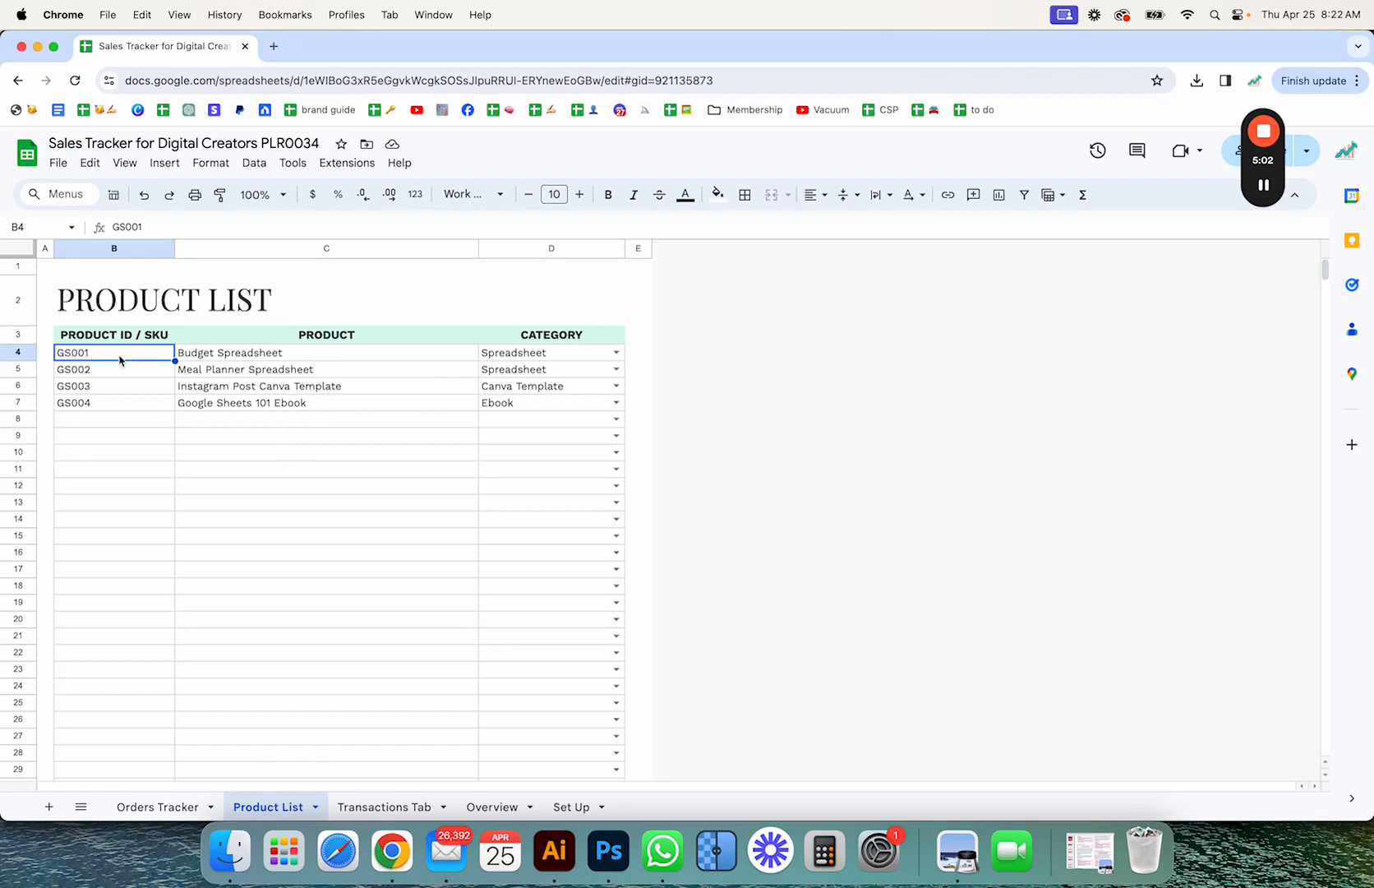
click(262, 357)
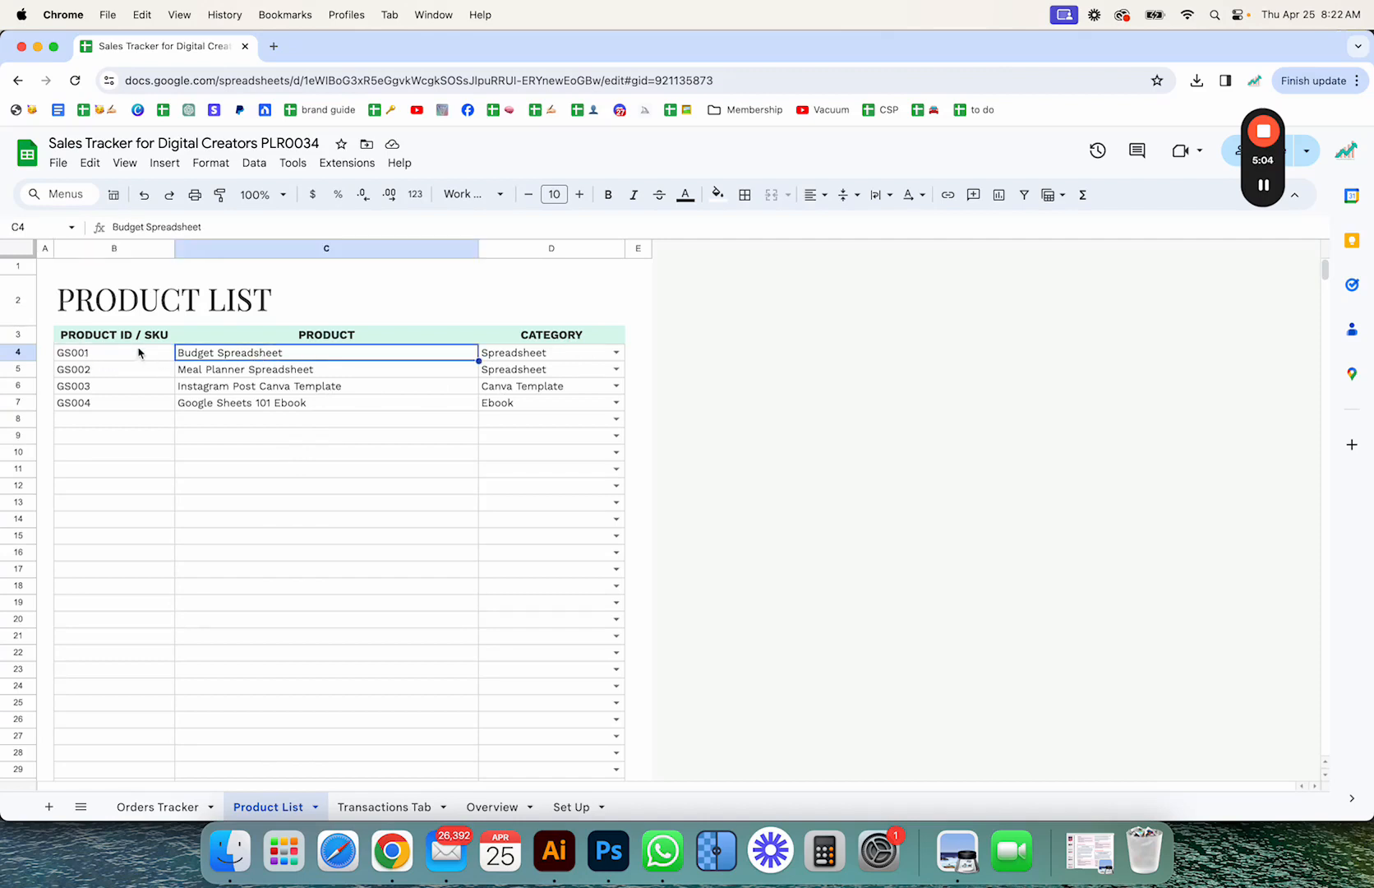
click(100, 364)
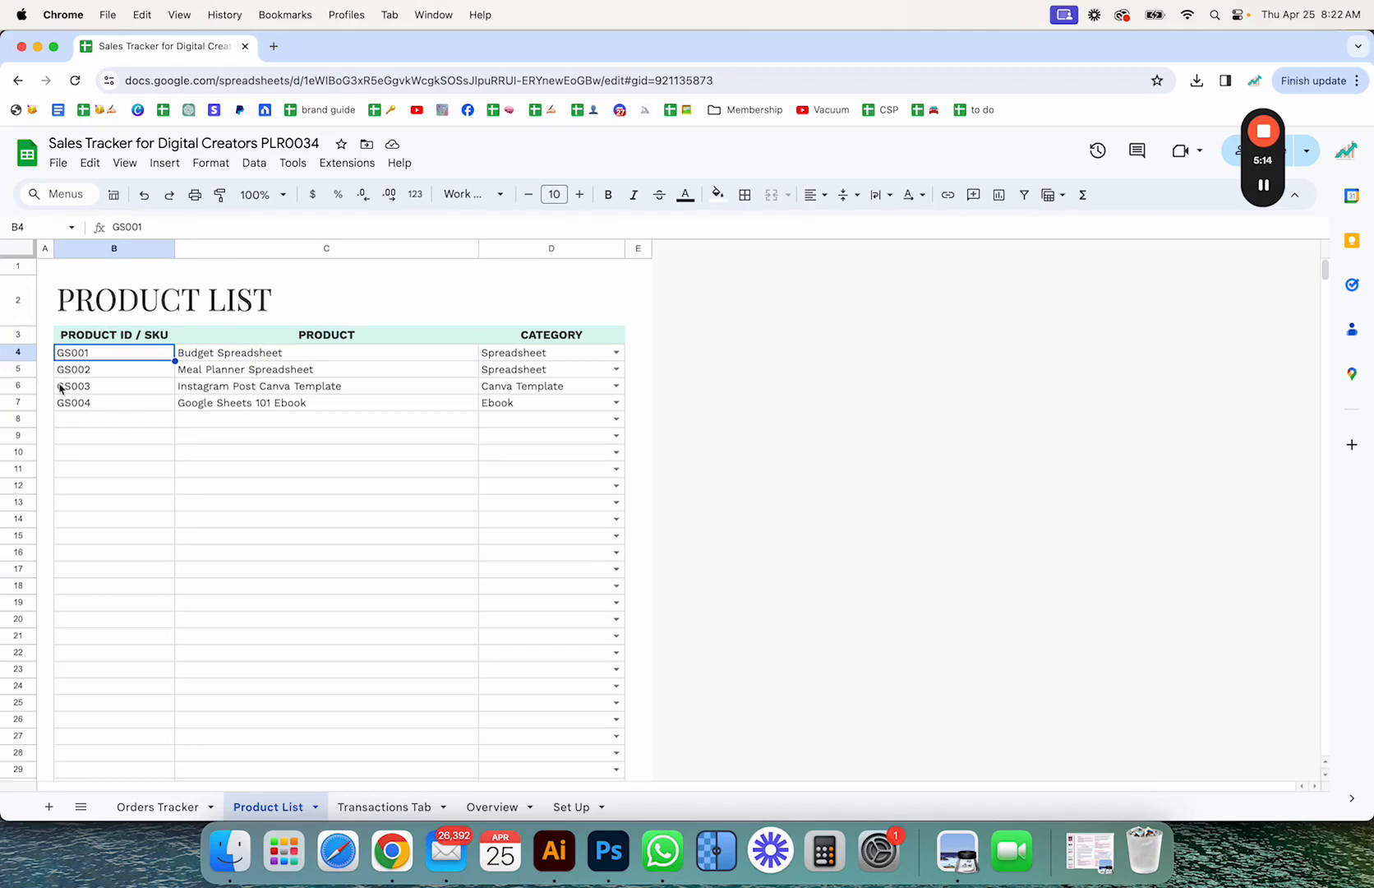
Set the Budget Spreadsheet's product ID to SPS-0001 as a trial, and undo that change.
double_click(109, 353)
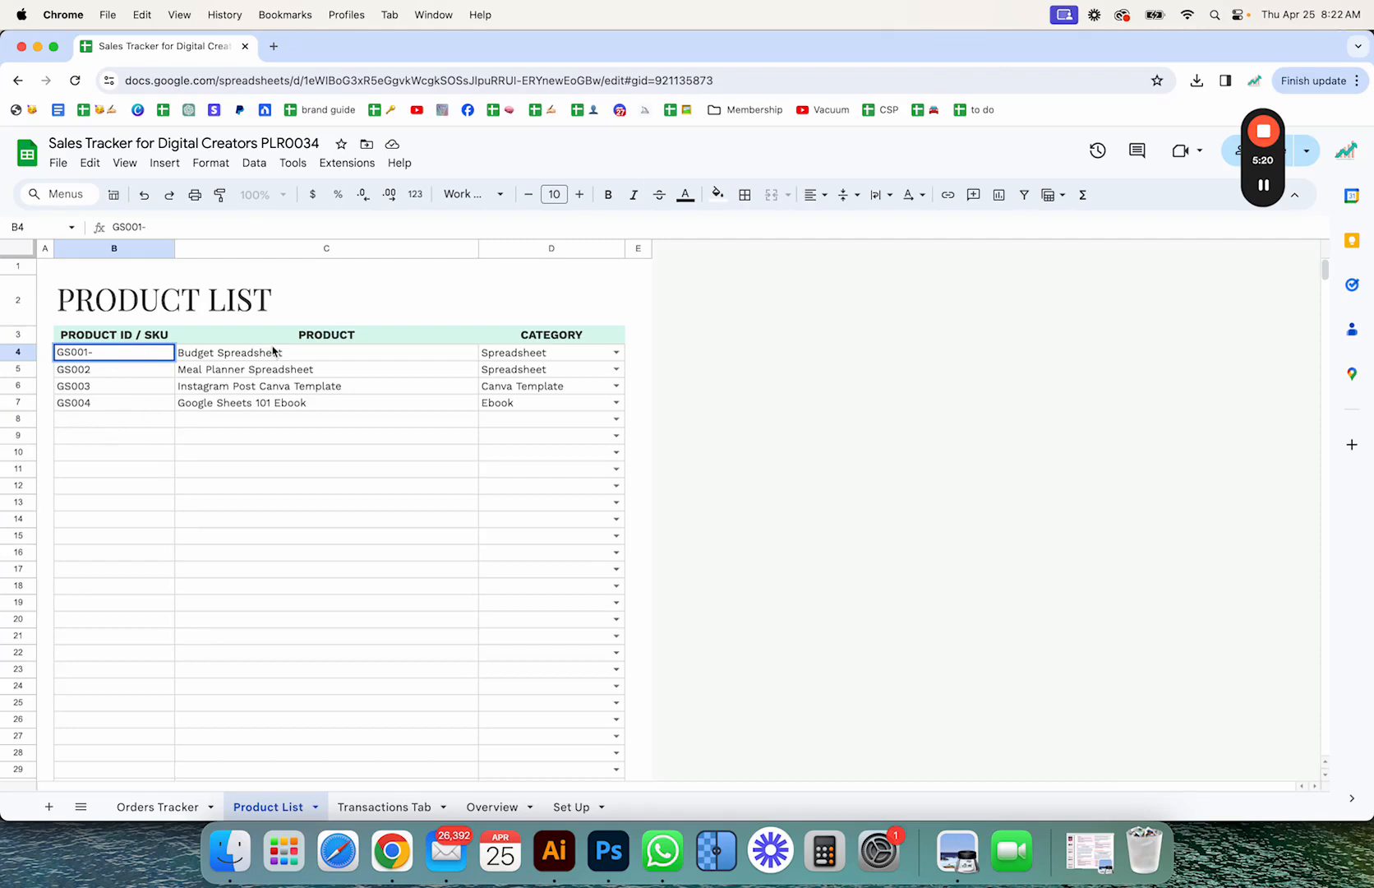
key(BackSpace)
key(BackSpace)
key(BackSpace)
key(BackSpace)
key(BackSpace)
text(SPS-0001)
key(Return)
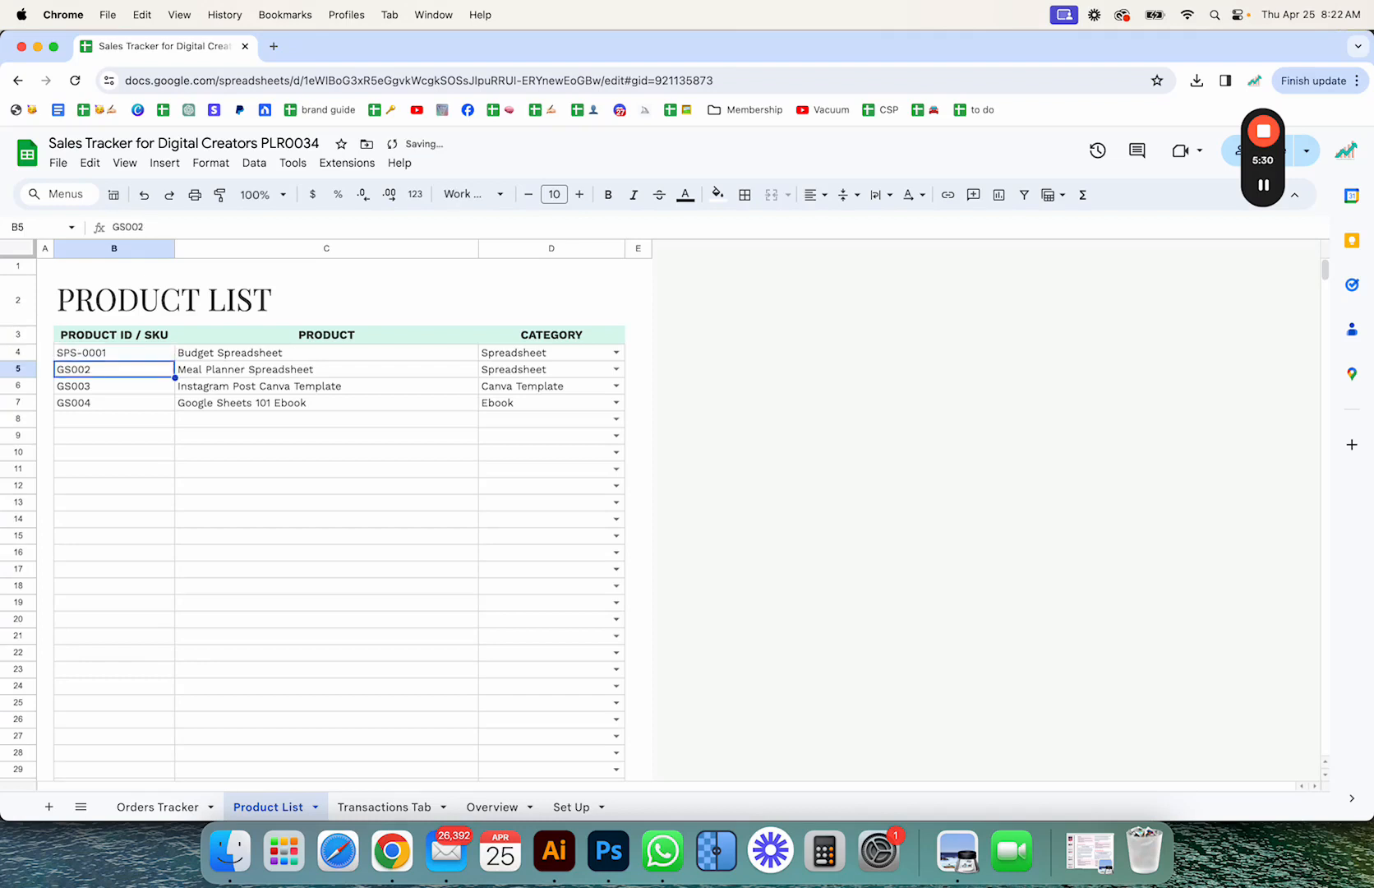
click(110, 358)
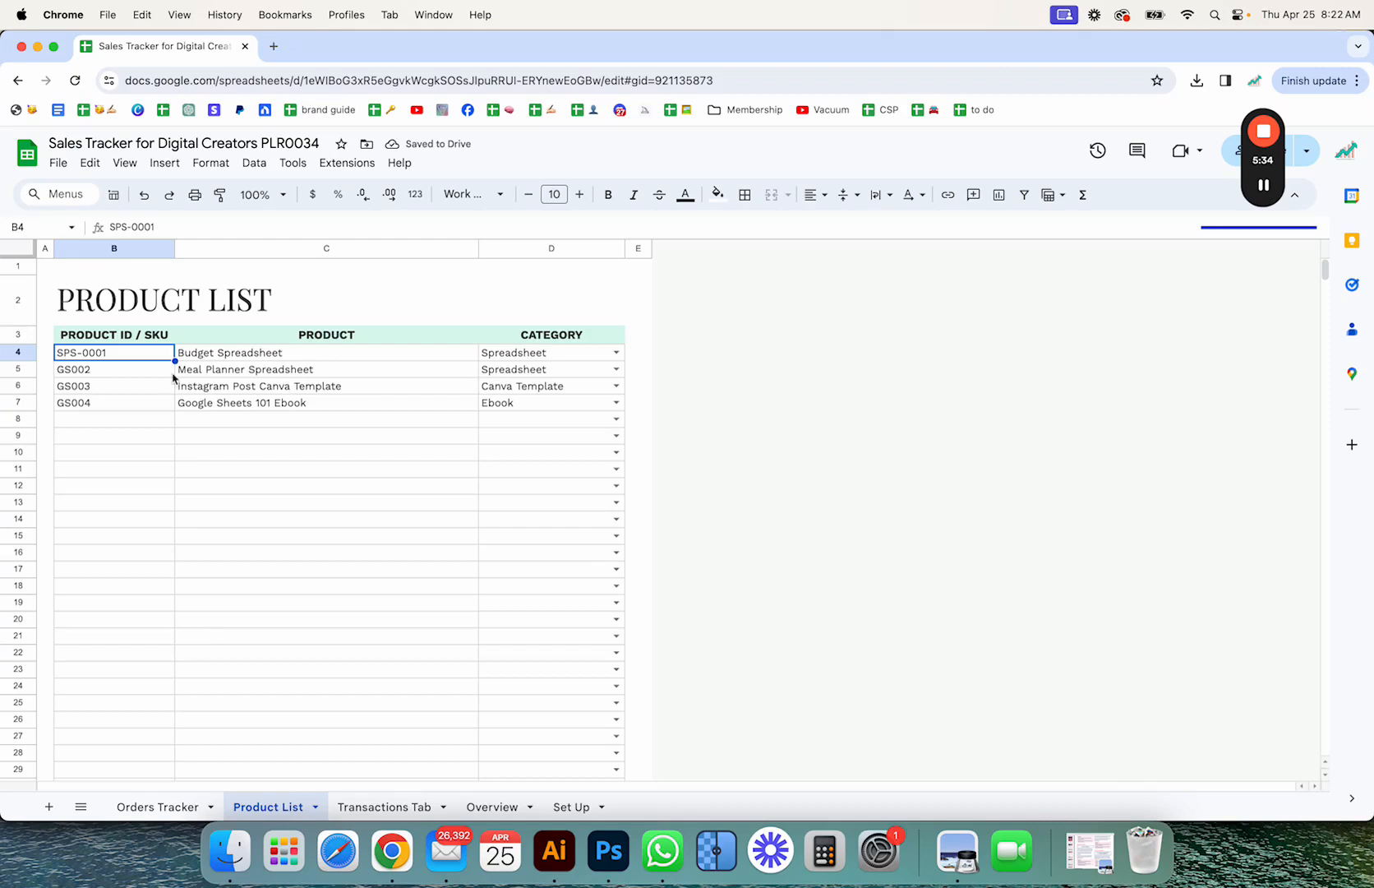
key(super+z)
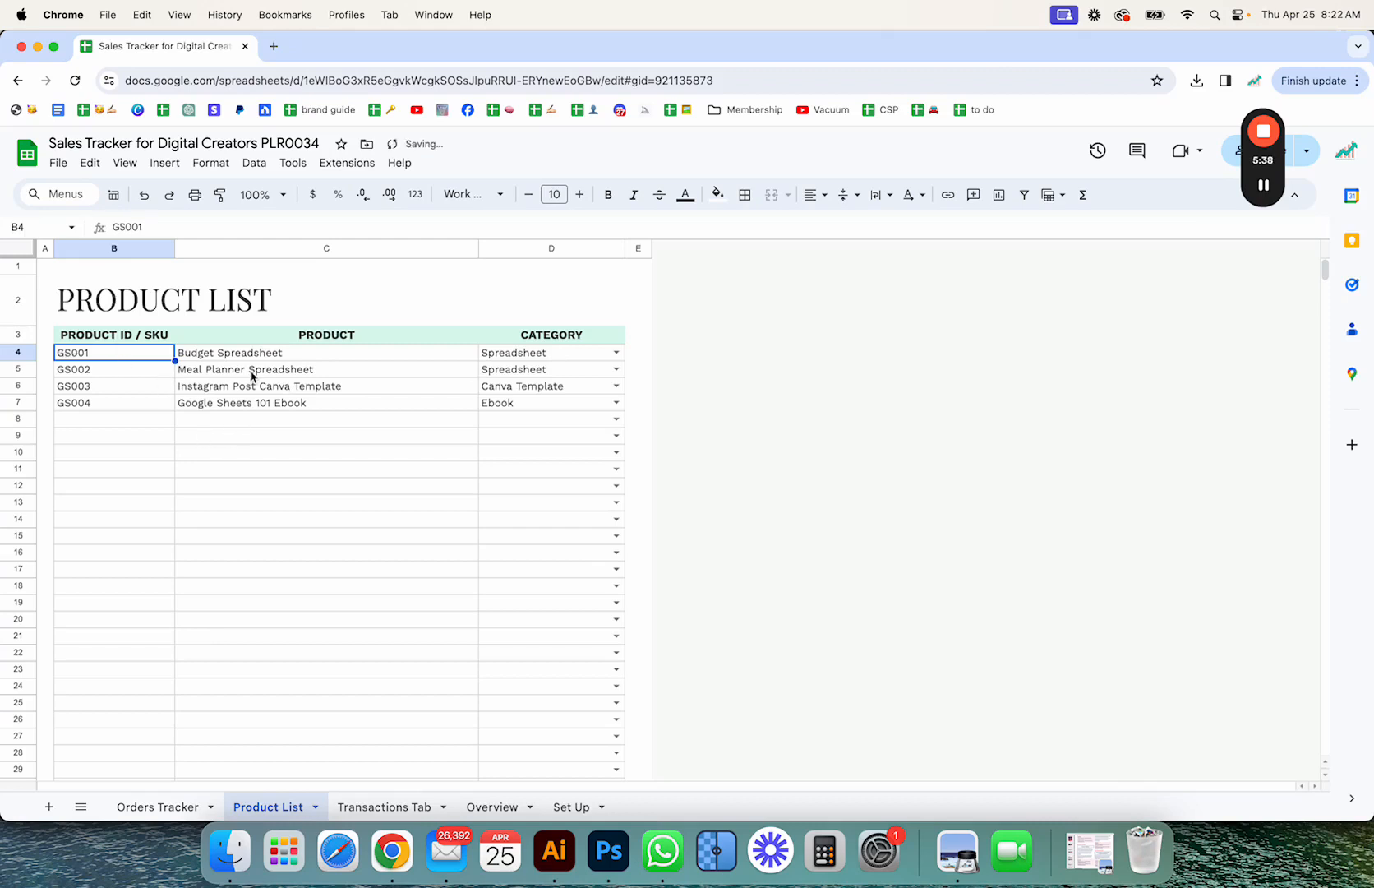
Look through the Product column's rows and the category assigned to the first product.
drag(246, 368, 243, 490)
scroll(227, 613, down, 15)
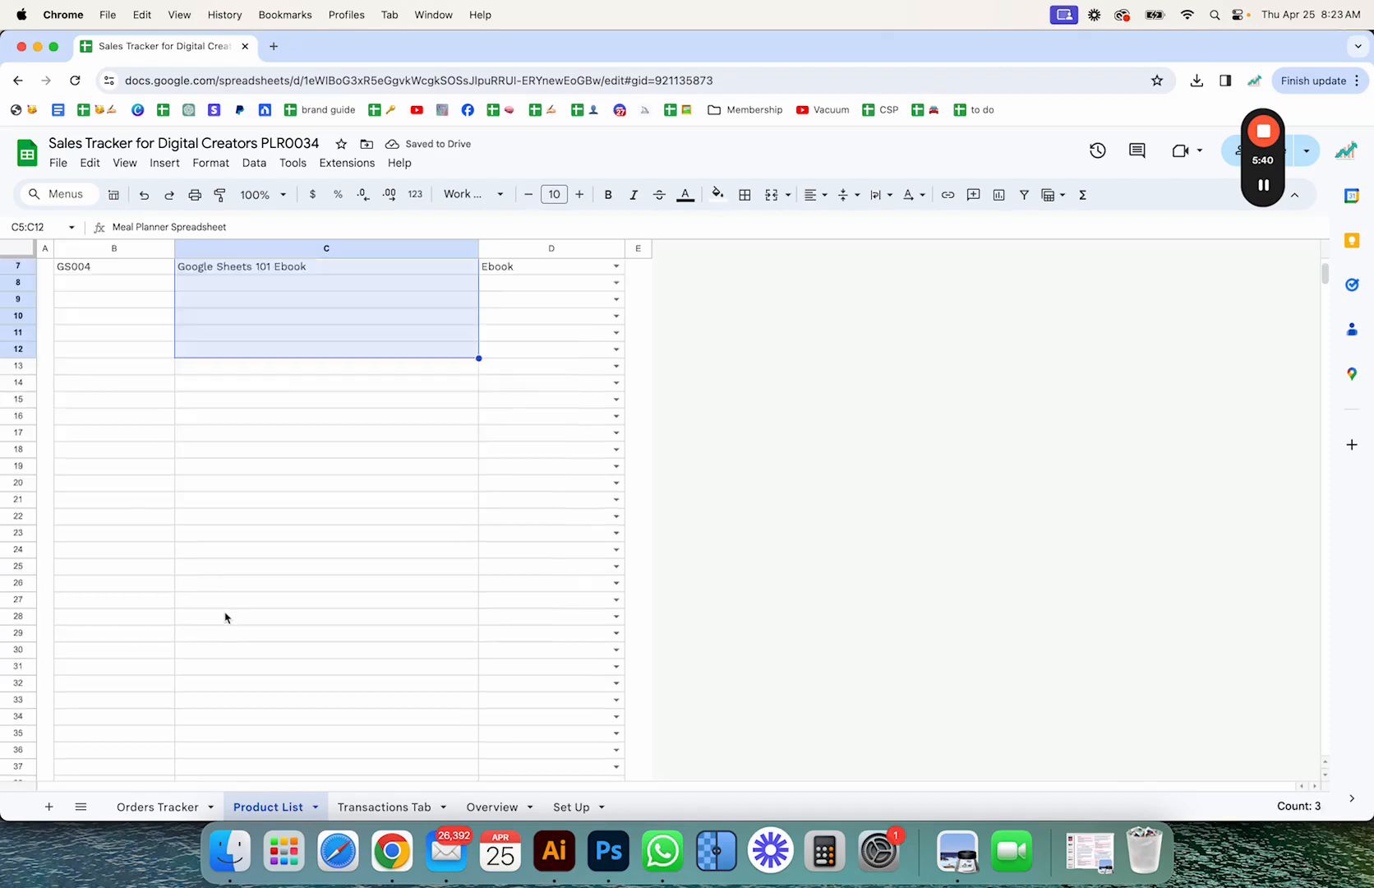
scroll(225, 616, up, 15)
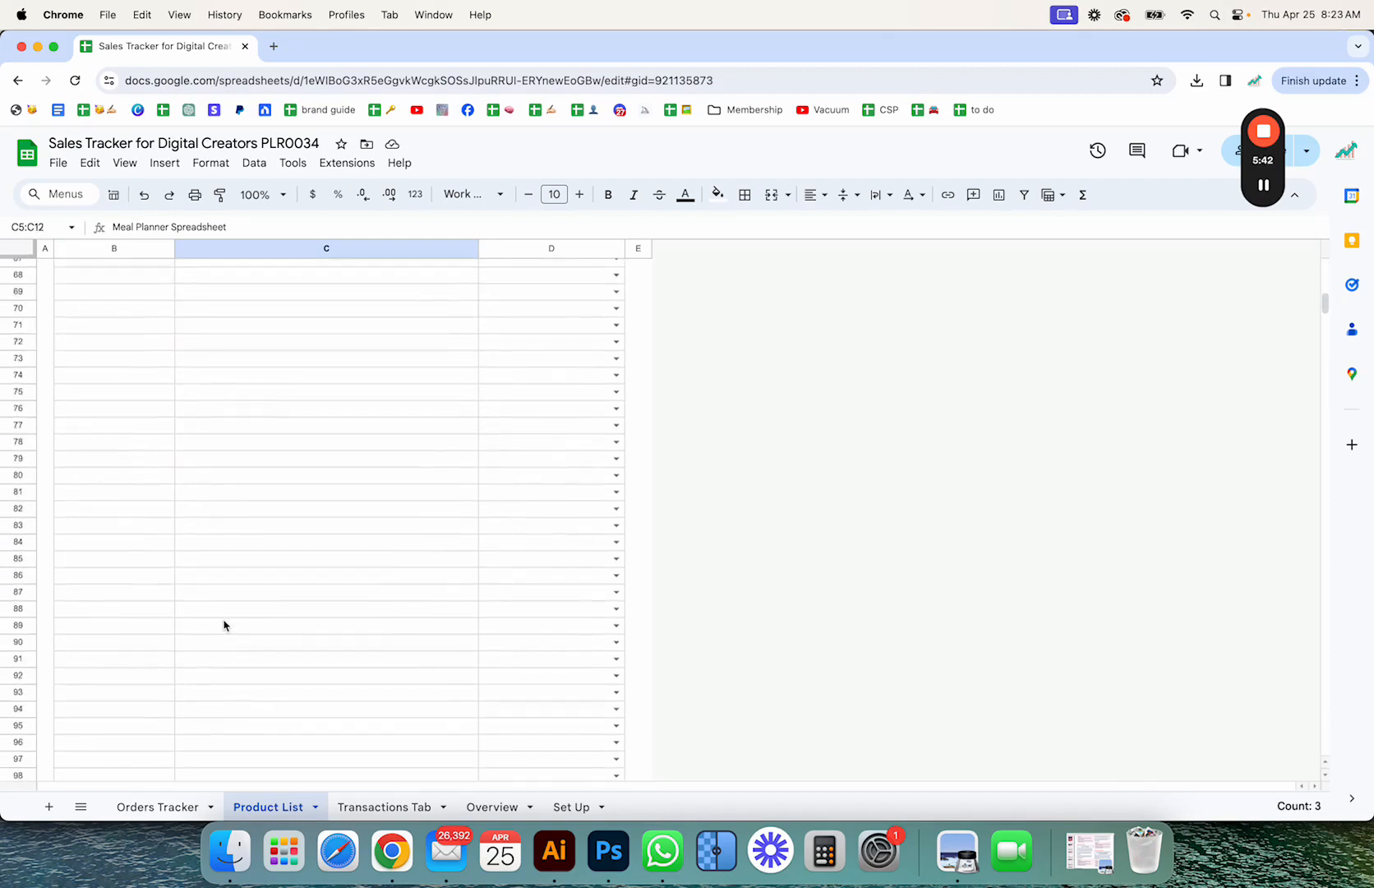
click(351, 490)
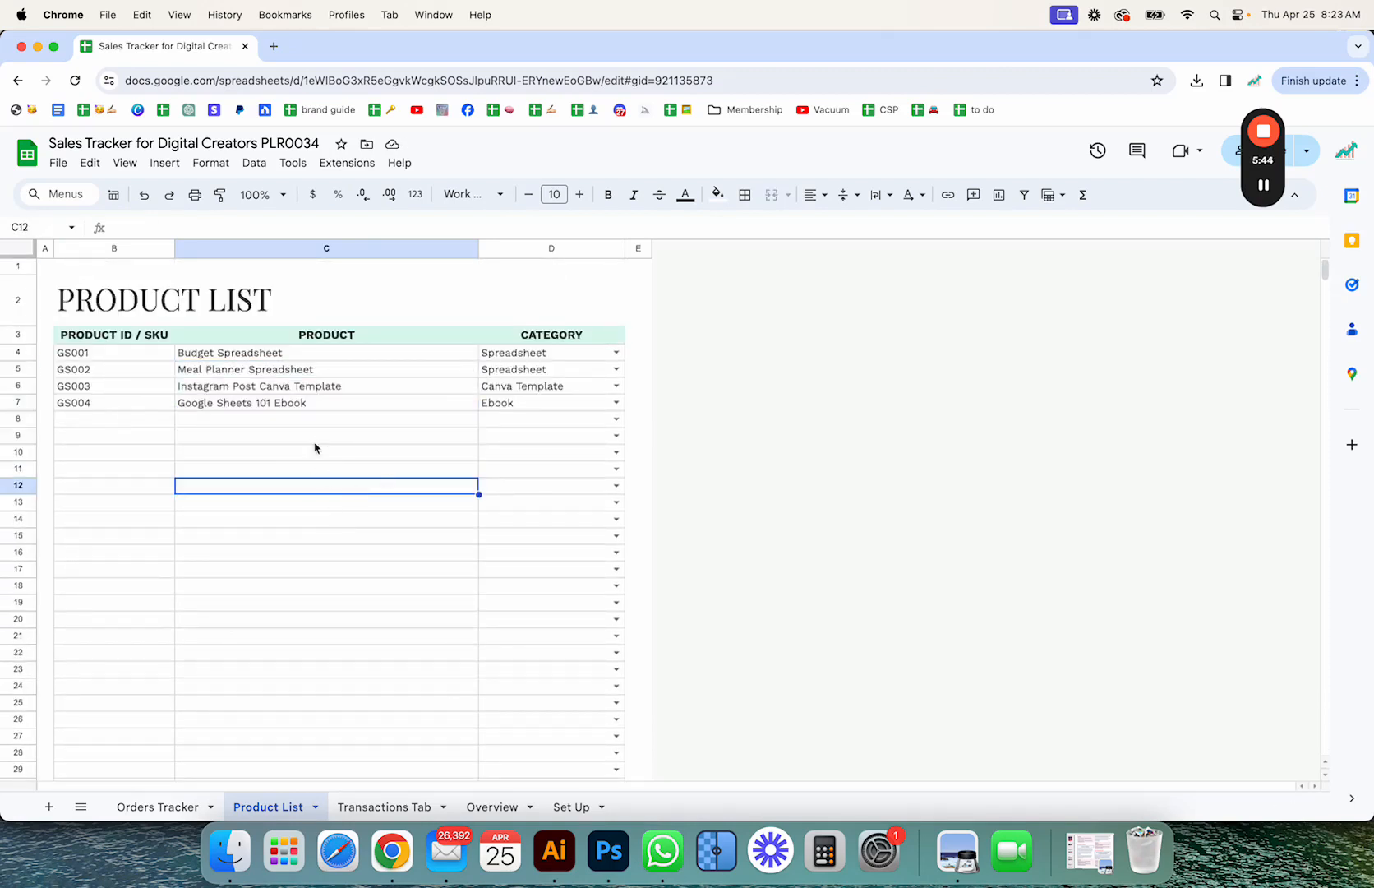
click(571, 358)
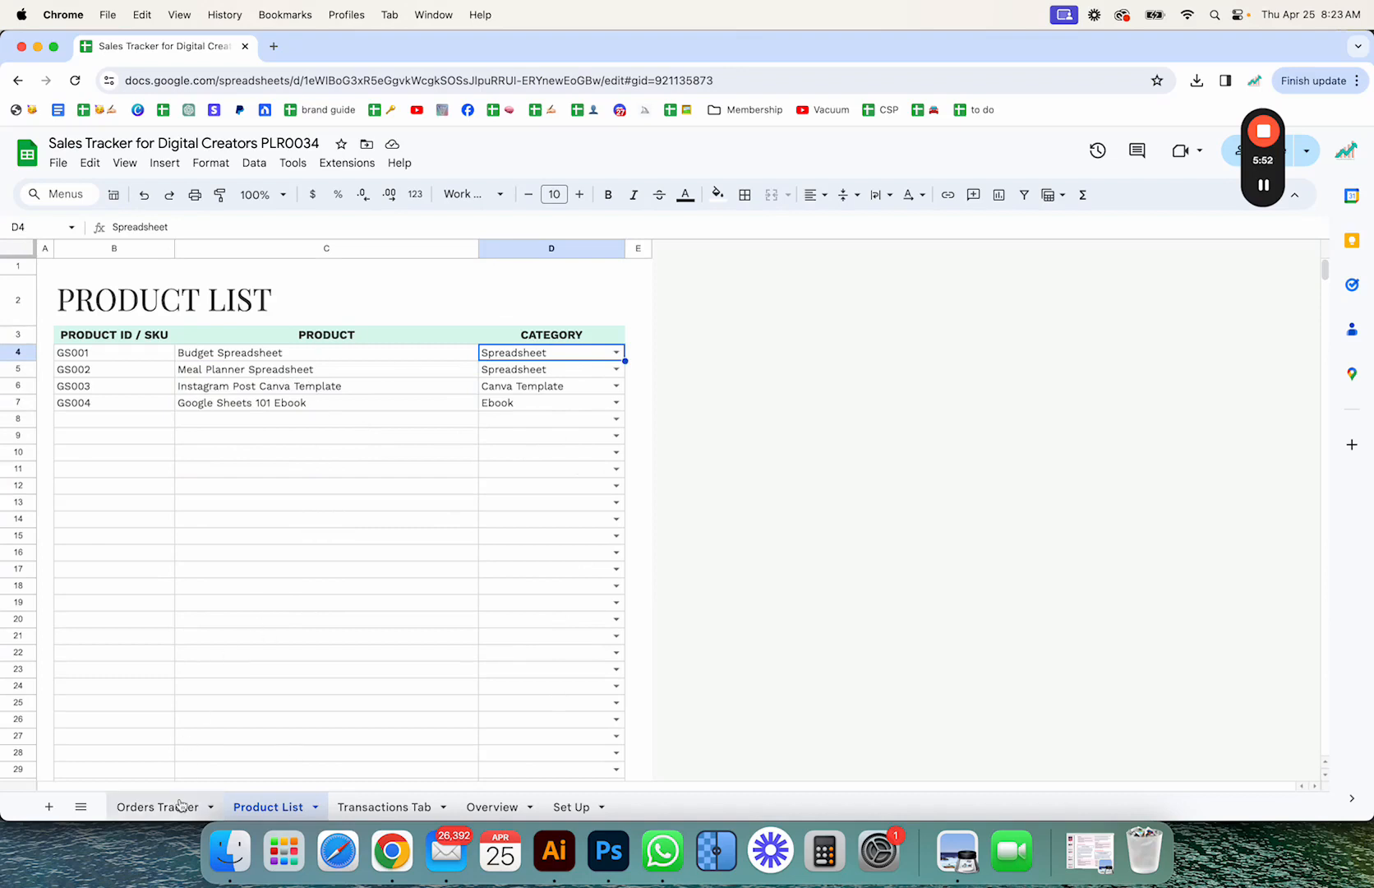
Open the Transactions Tab sheet and examine the transaction type options and the existing transaction dates.
click(383, 808)
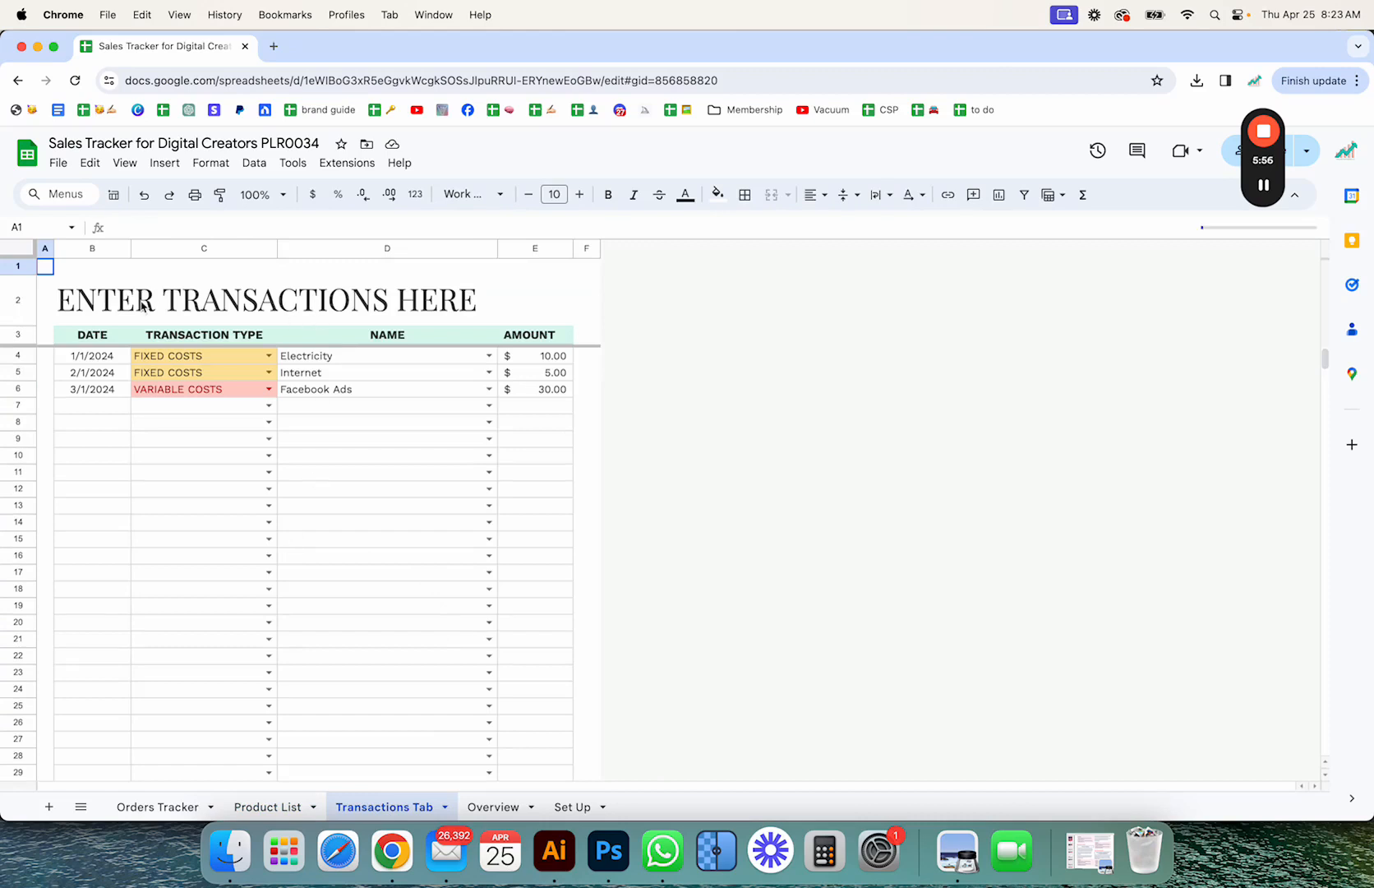
click(269, 405)
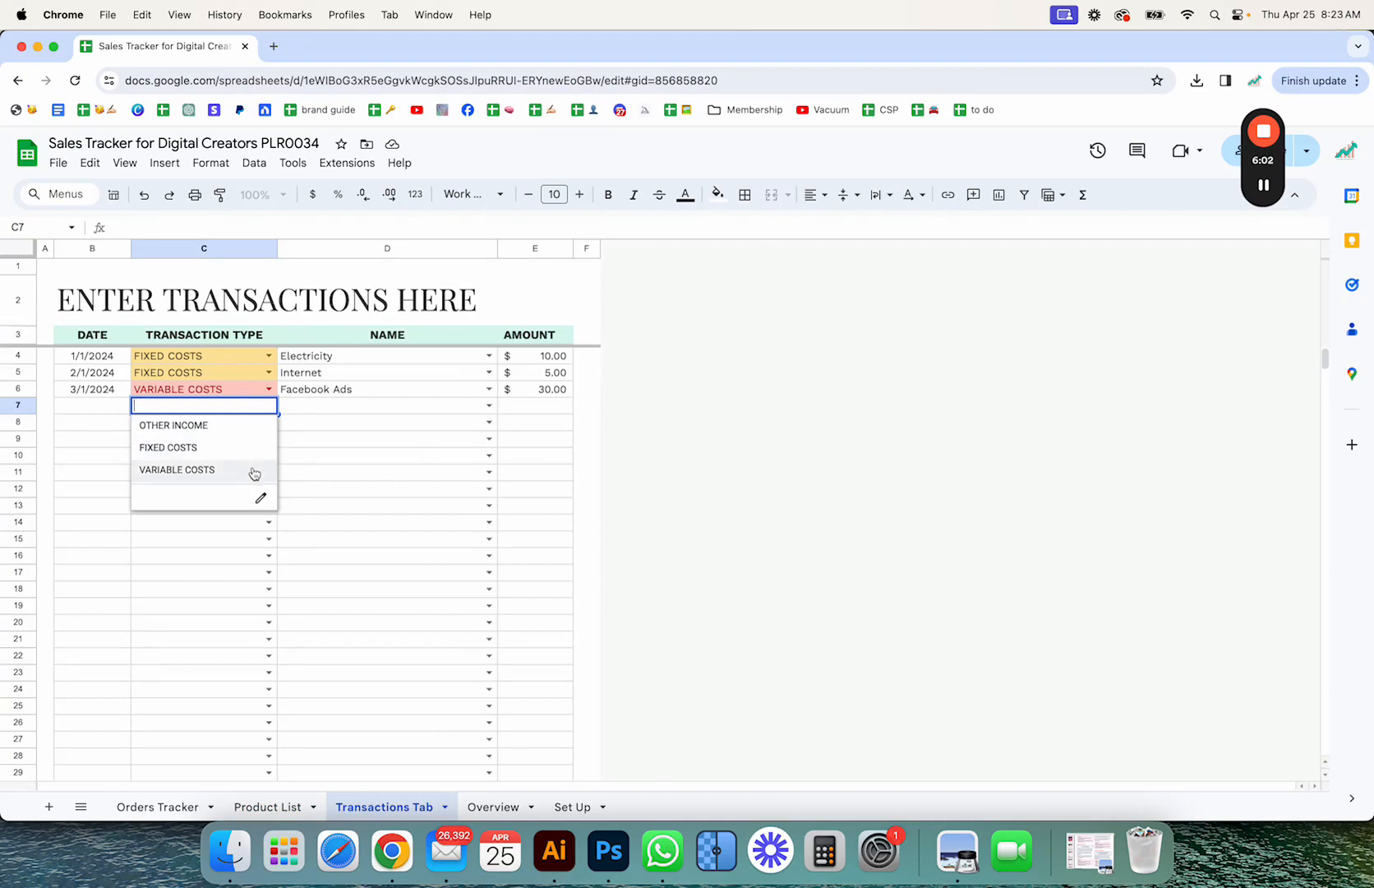
click(110, 419)
click(106, 410)
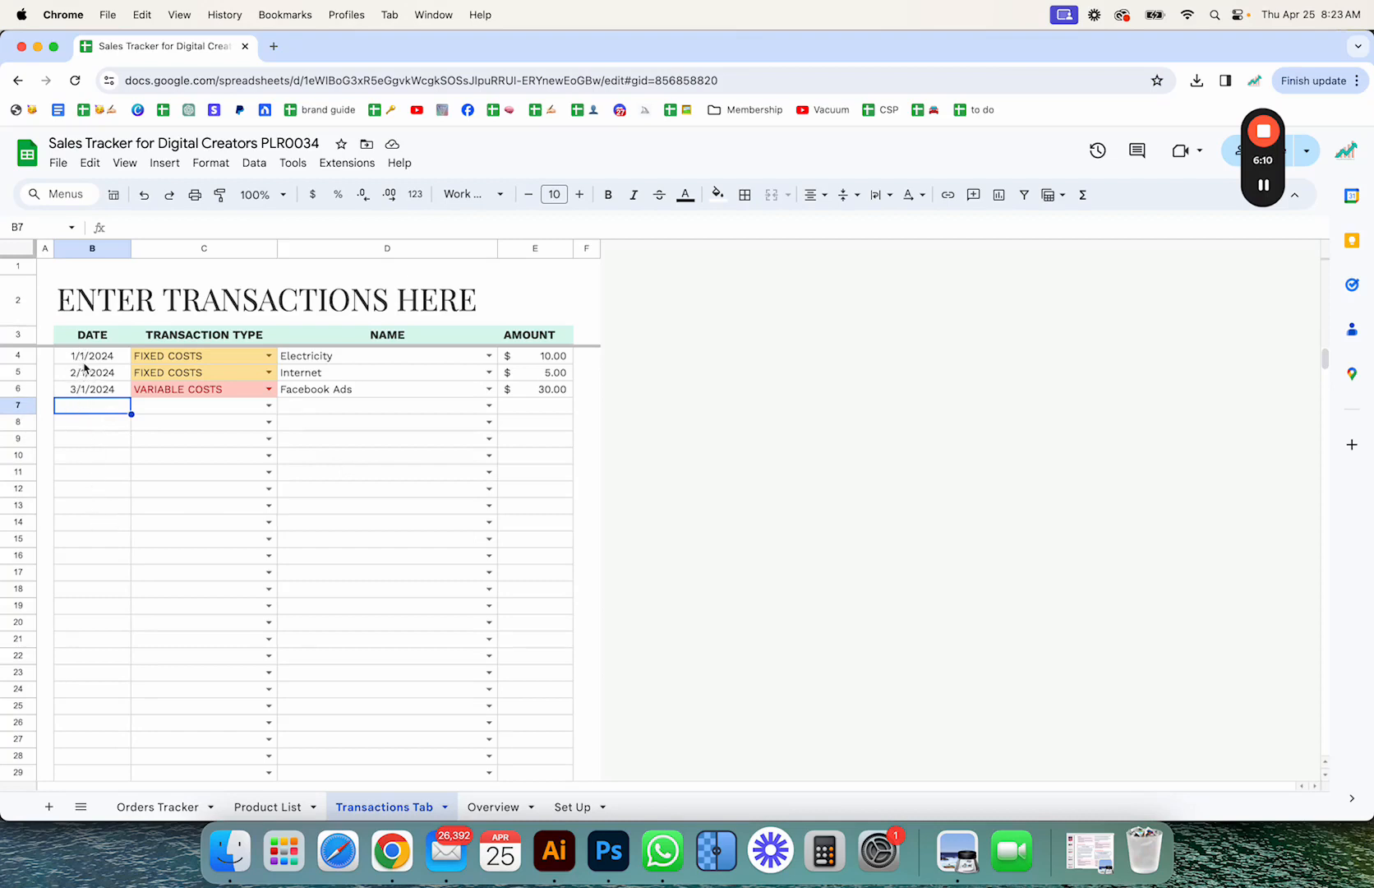
click(85, 361)
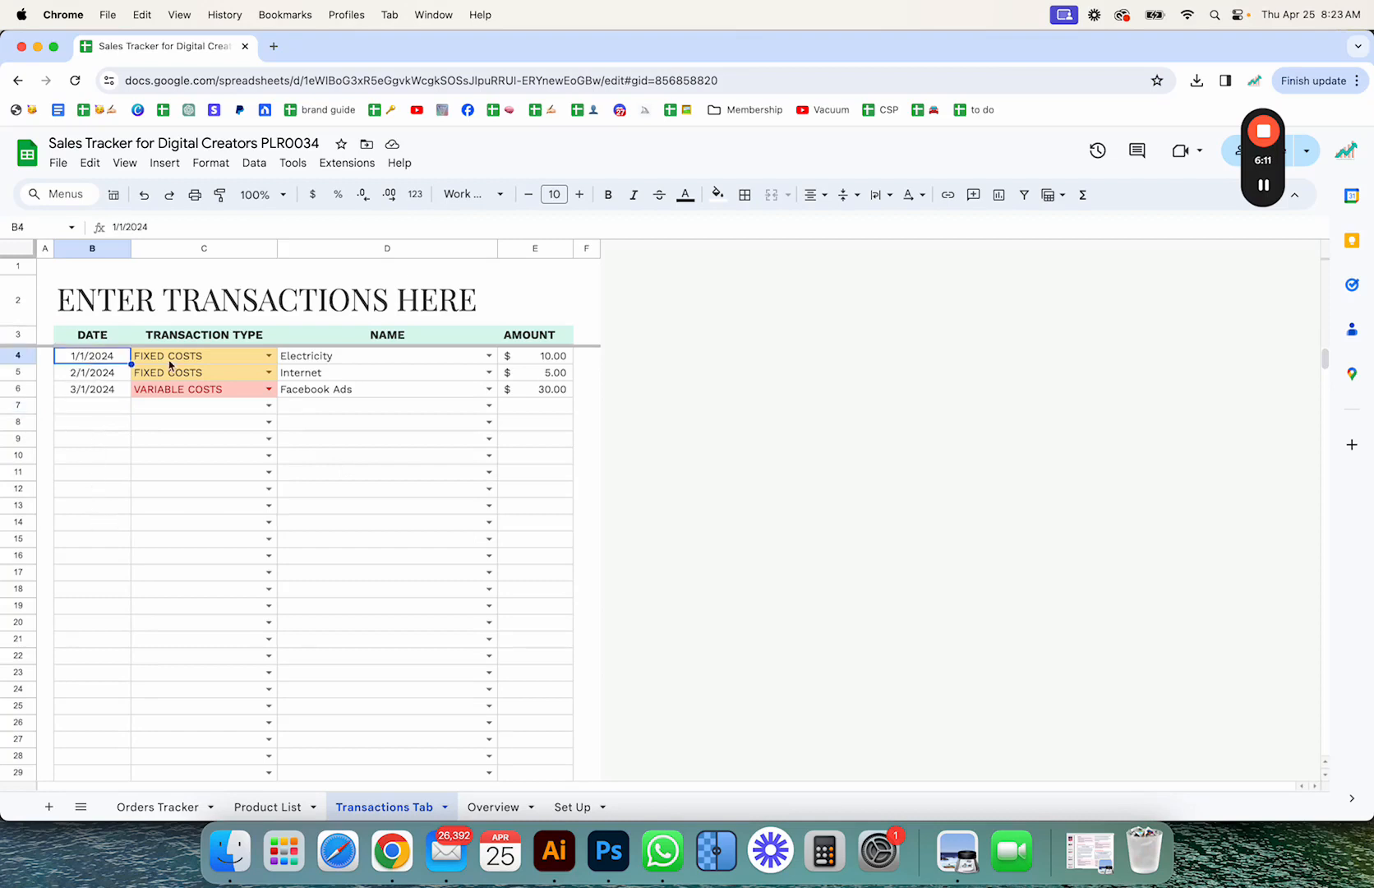
click(85, 381)
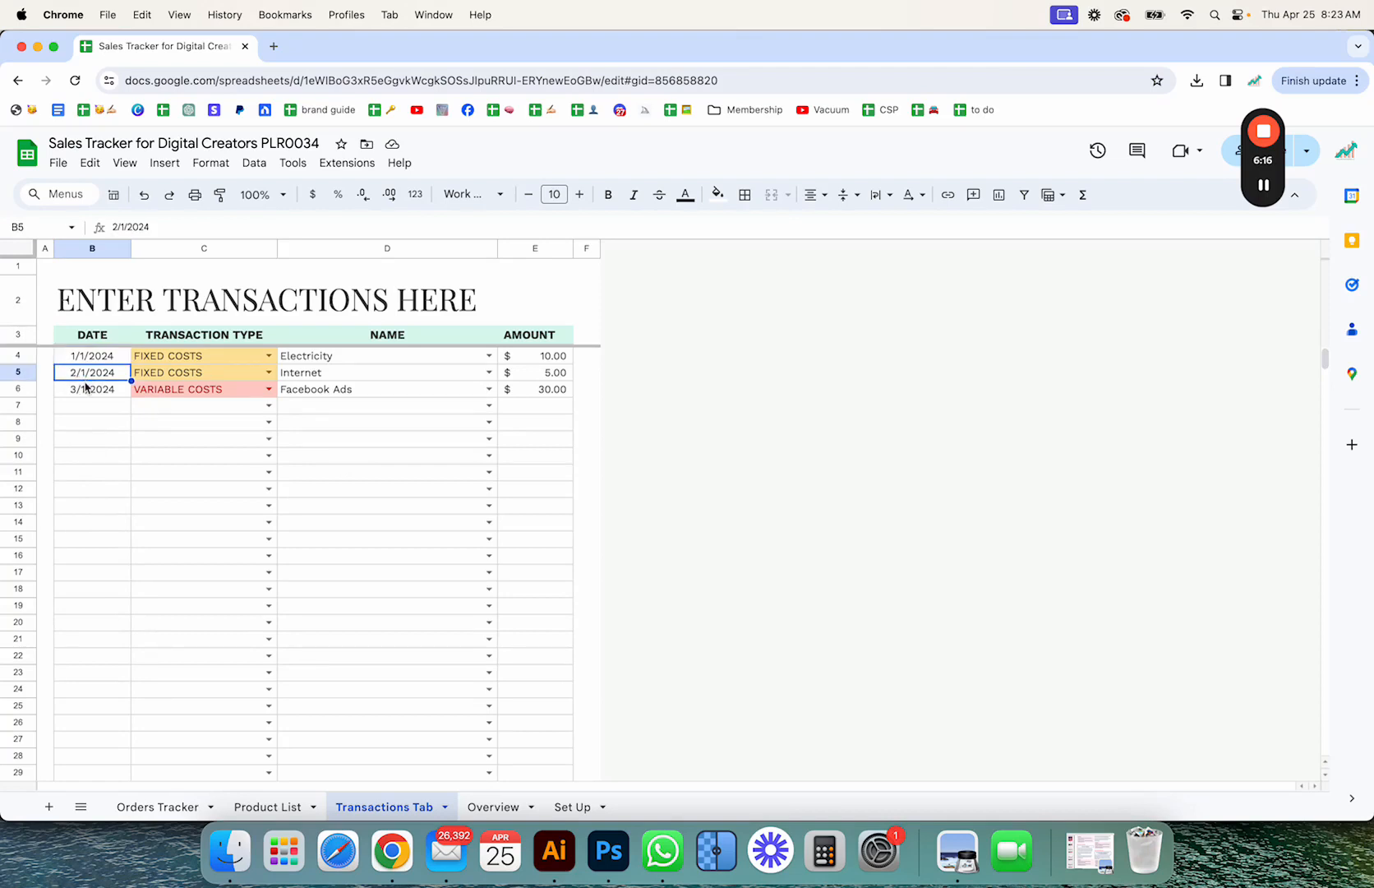
click(86, 393)
Start a new transaction in row 7 with the date 1/2/2024 and the transaction type FIXED COSTS.
click(86, 408)
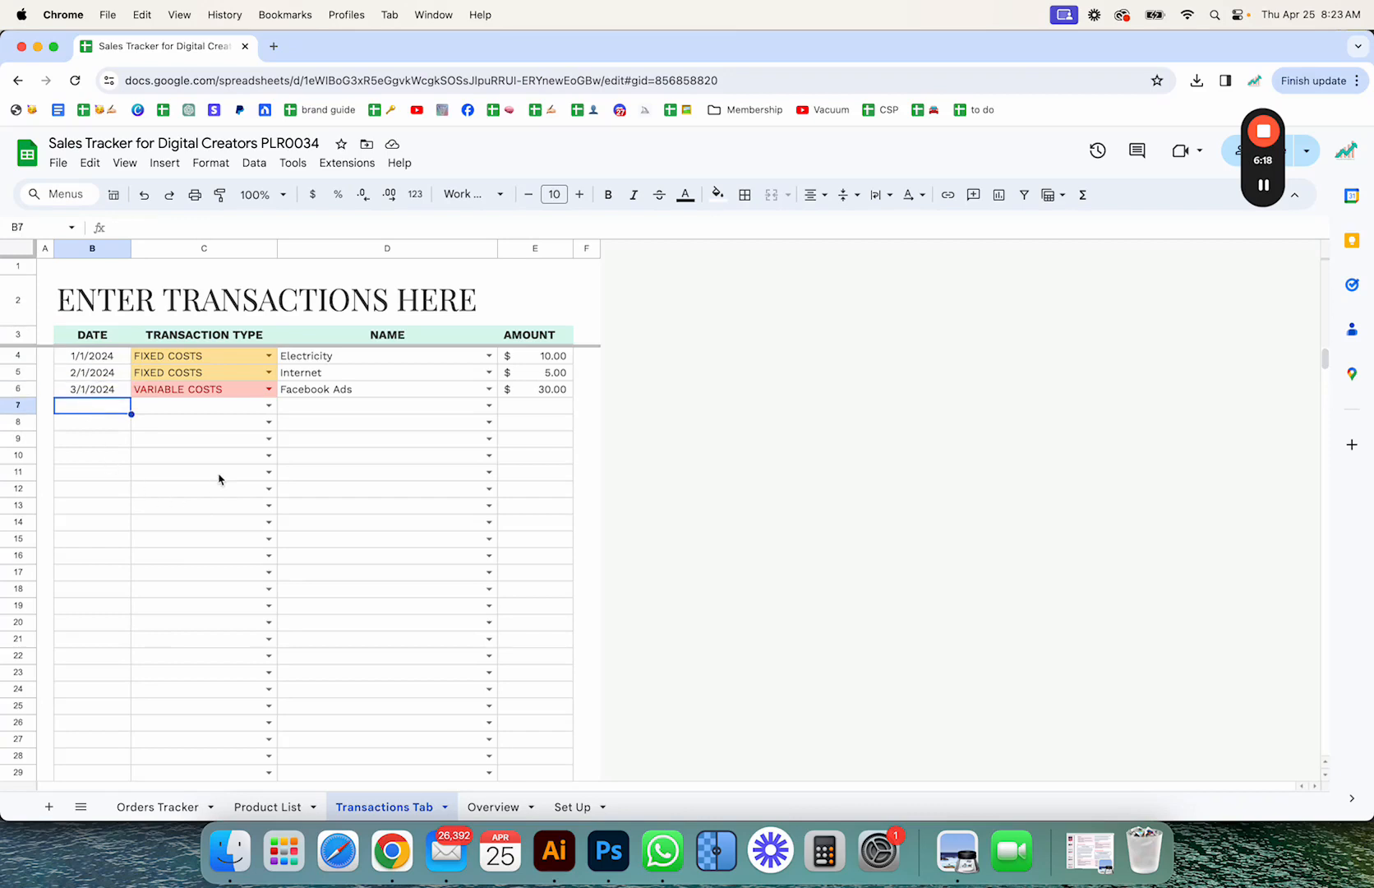
text(1/2/)
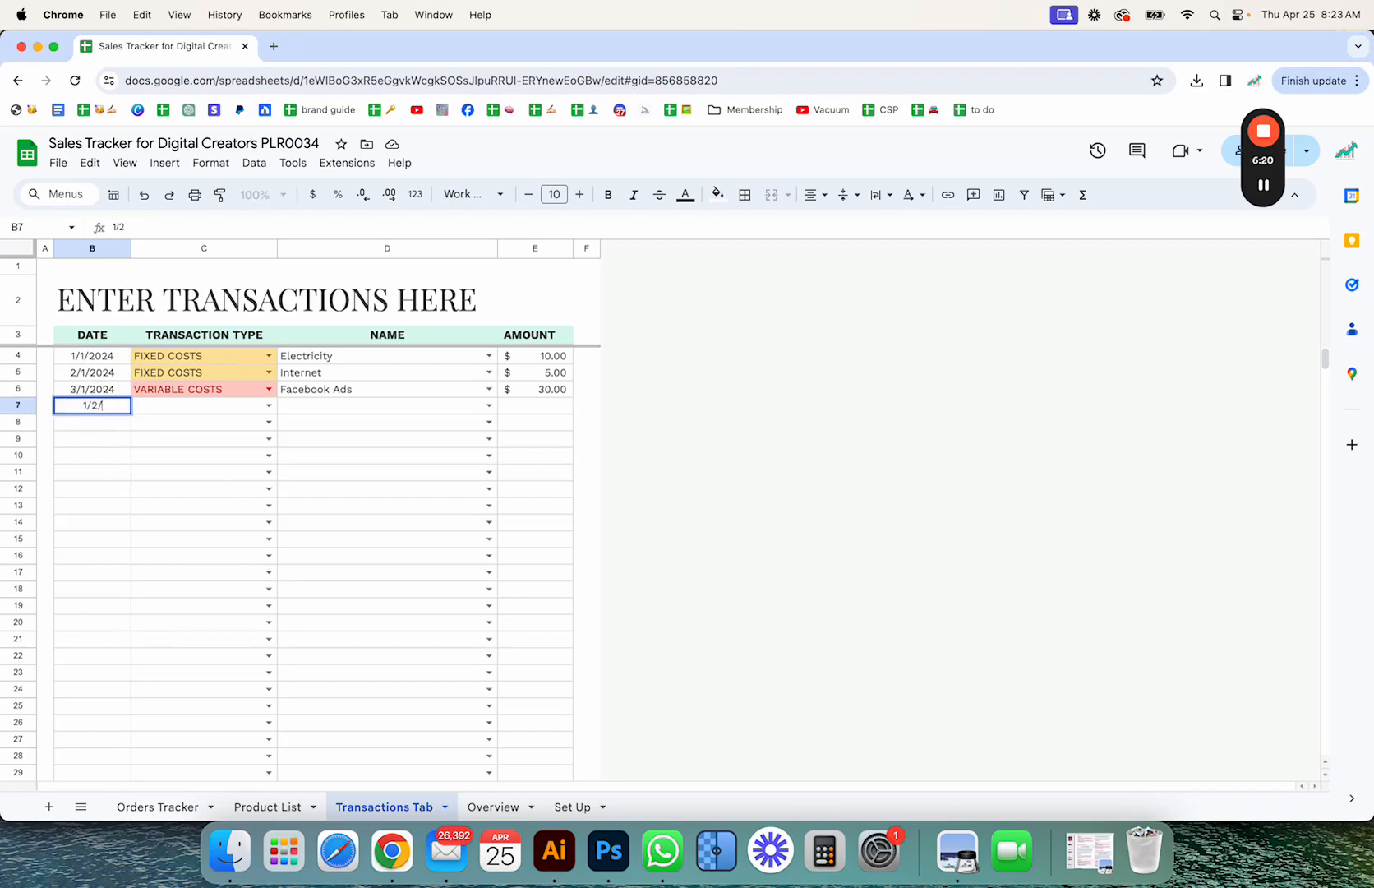
text(2024)
key(Return)
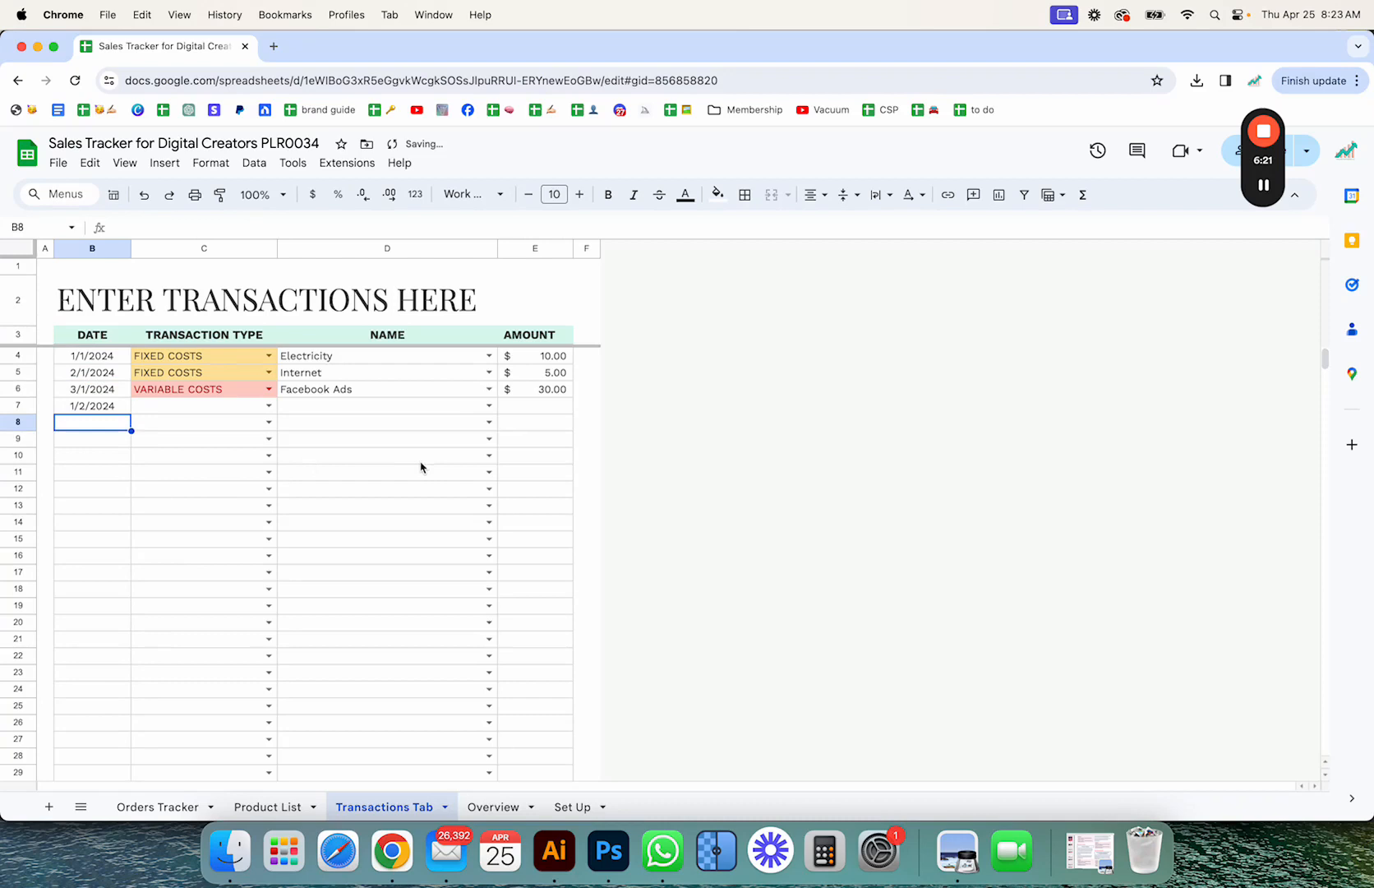
click(268, 405)
click(247, 447)
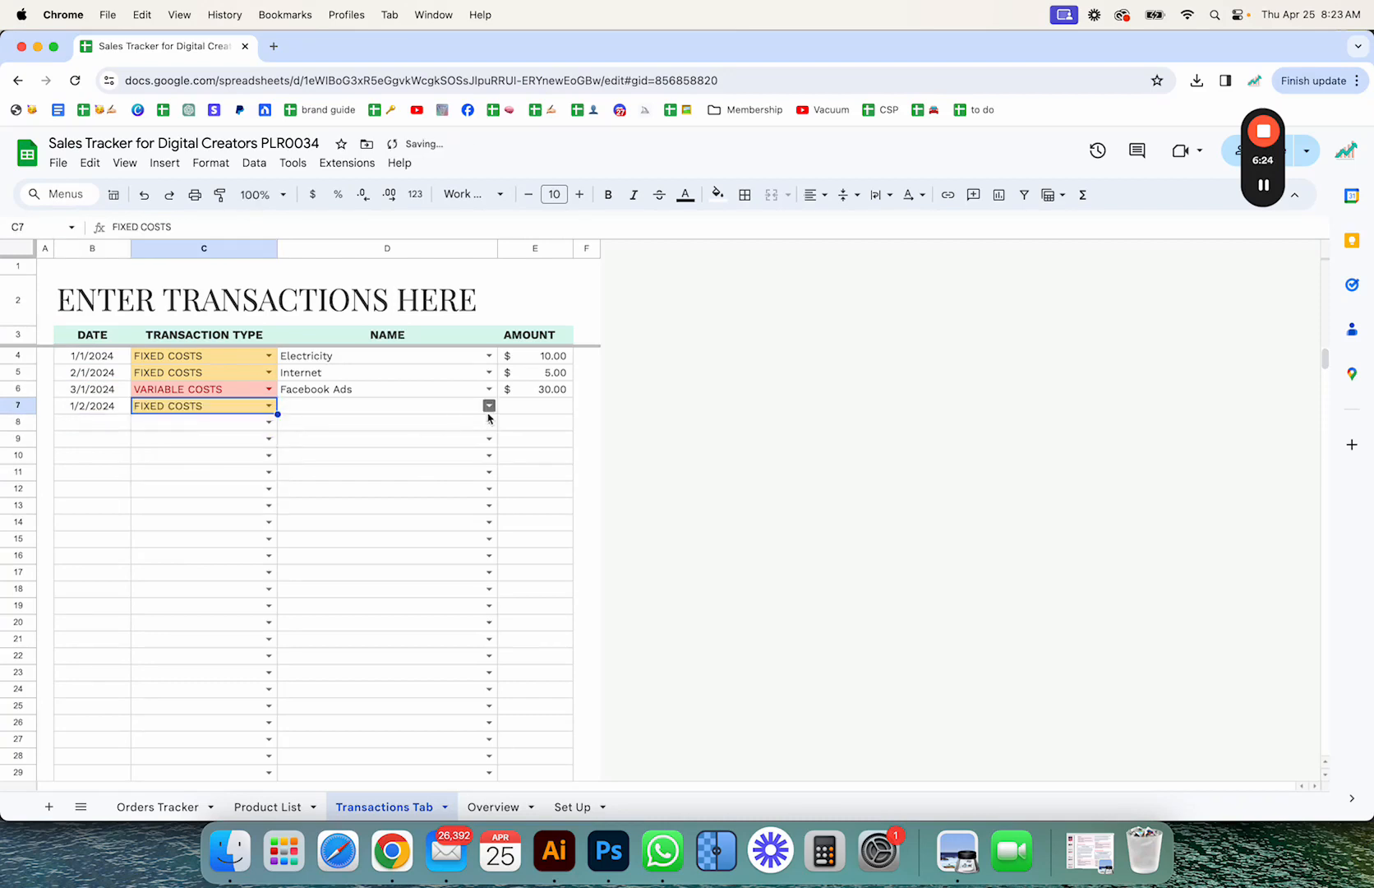
Check the names offered for the row 7 transaction and change its transaction type to OTHER INCOME.
click(489, 406)
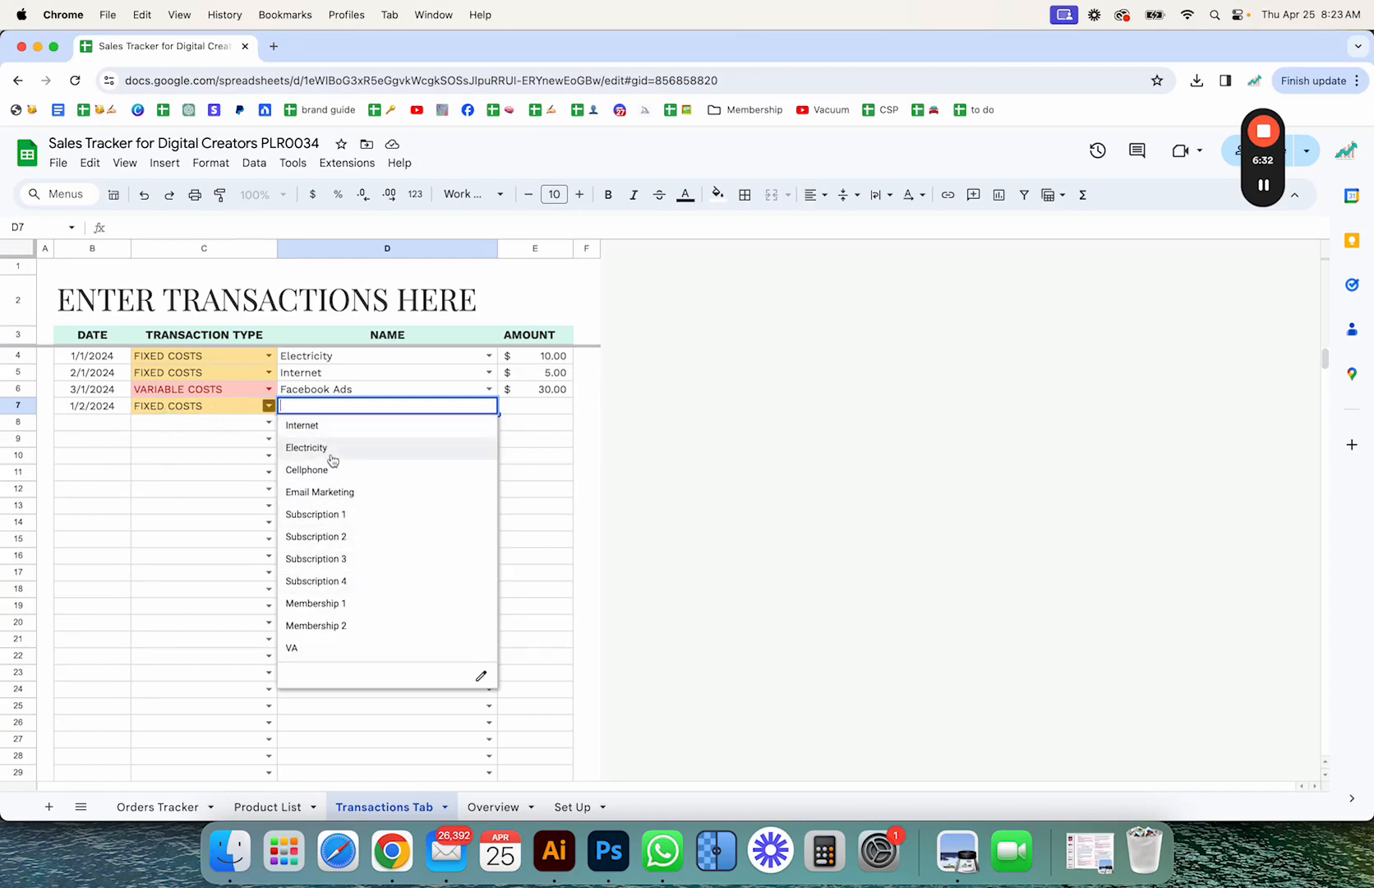
click(236, 411)
click(268, 406)
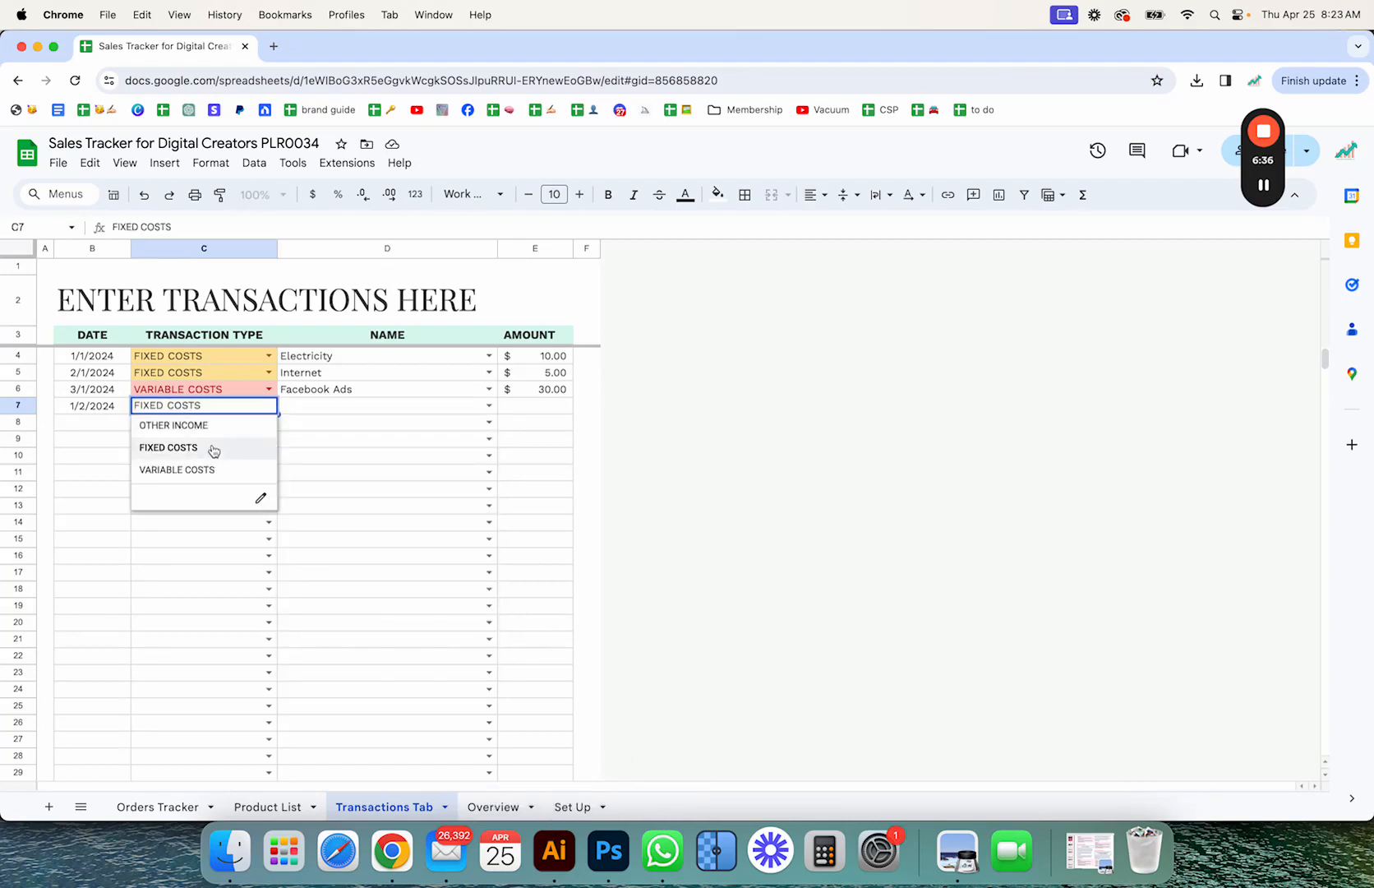
click(210, 434)
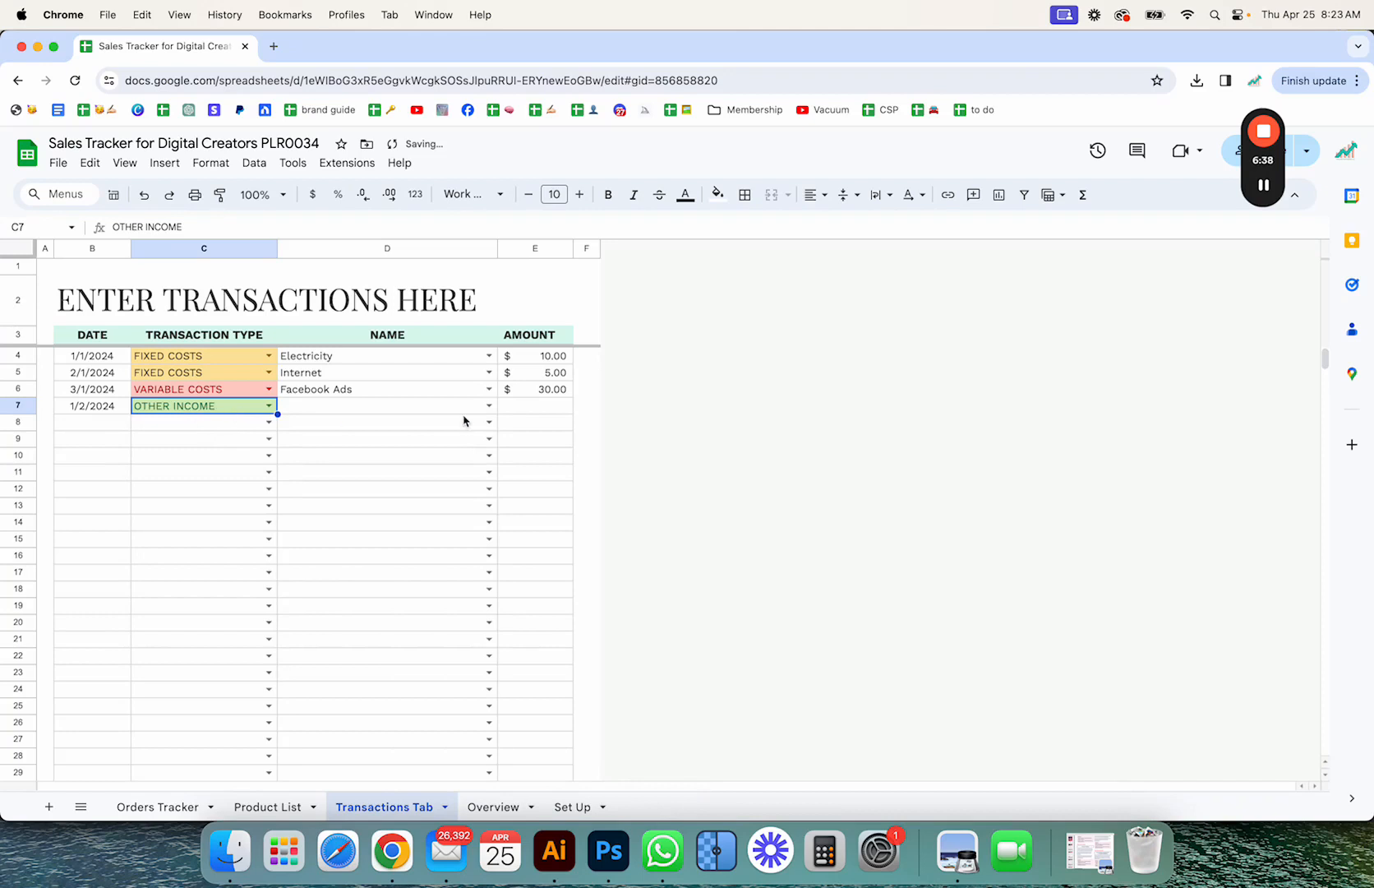
Check the row 7 names offered for OTHER INCOME, set its transaction type to VARIABLE COSTS, and check the names offered there.
click(488, 405)
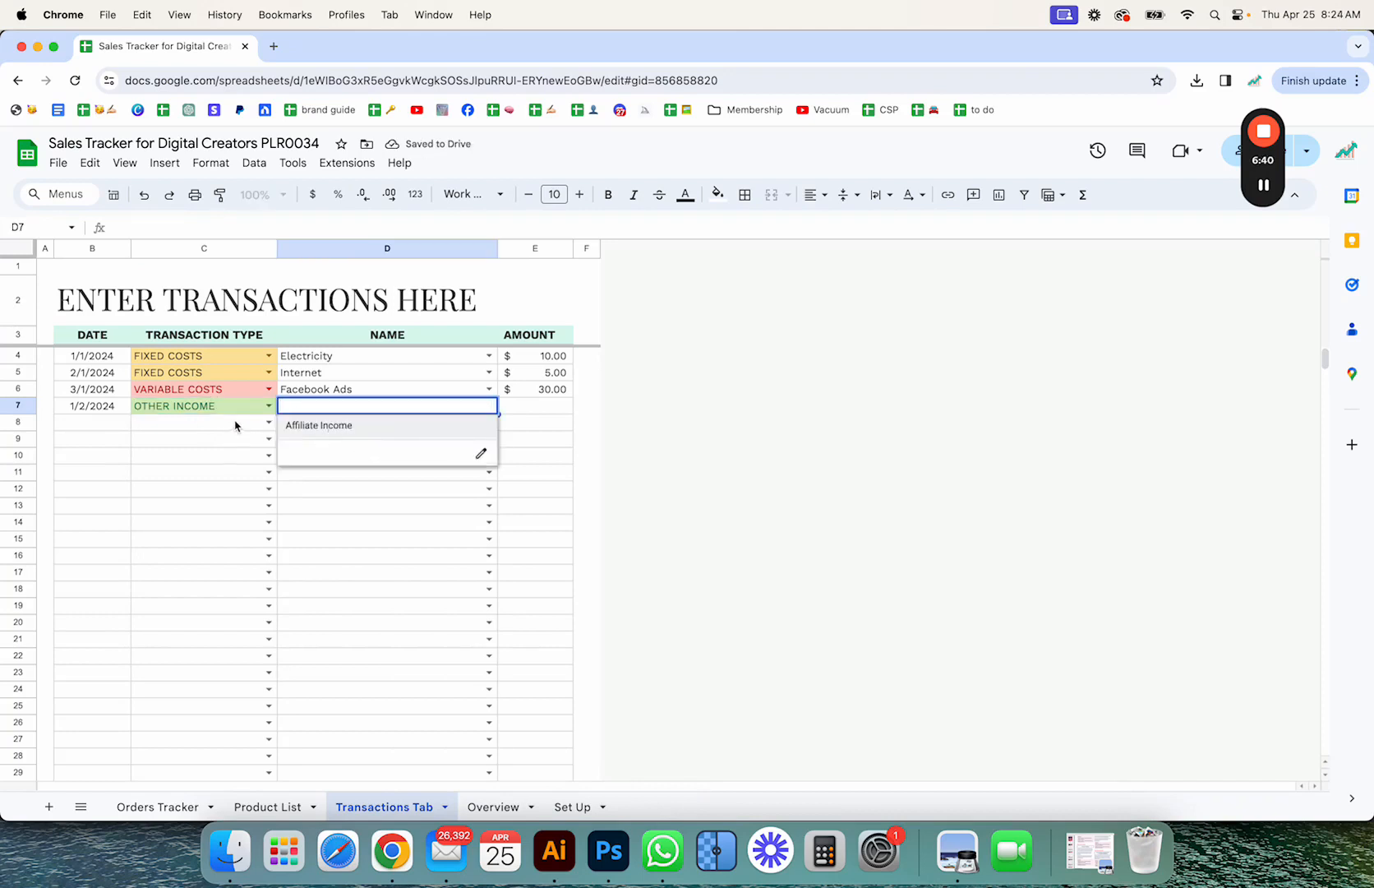
click(269, 406)
click(221, 469)
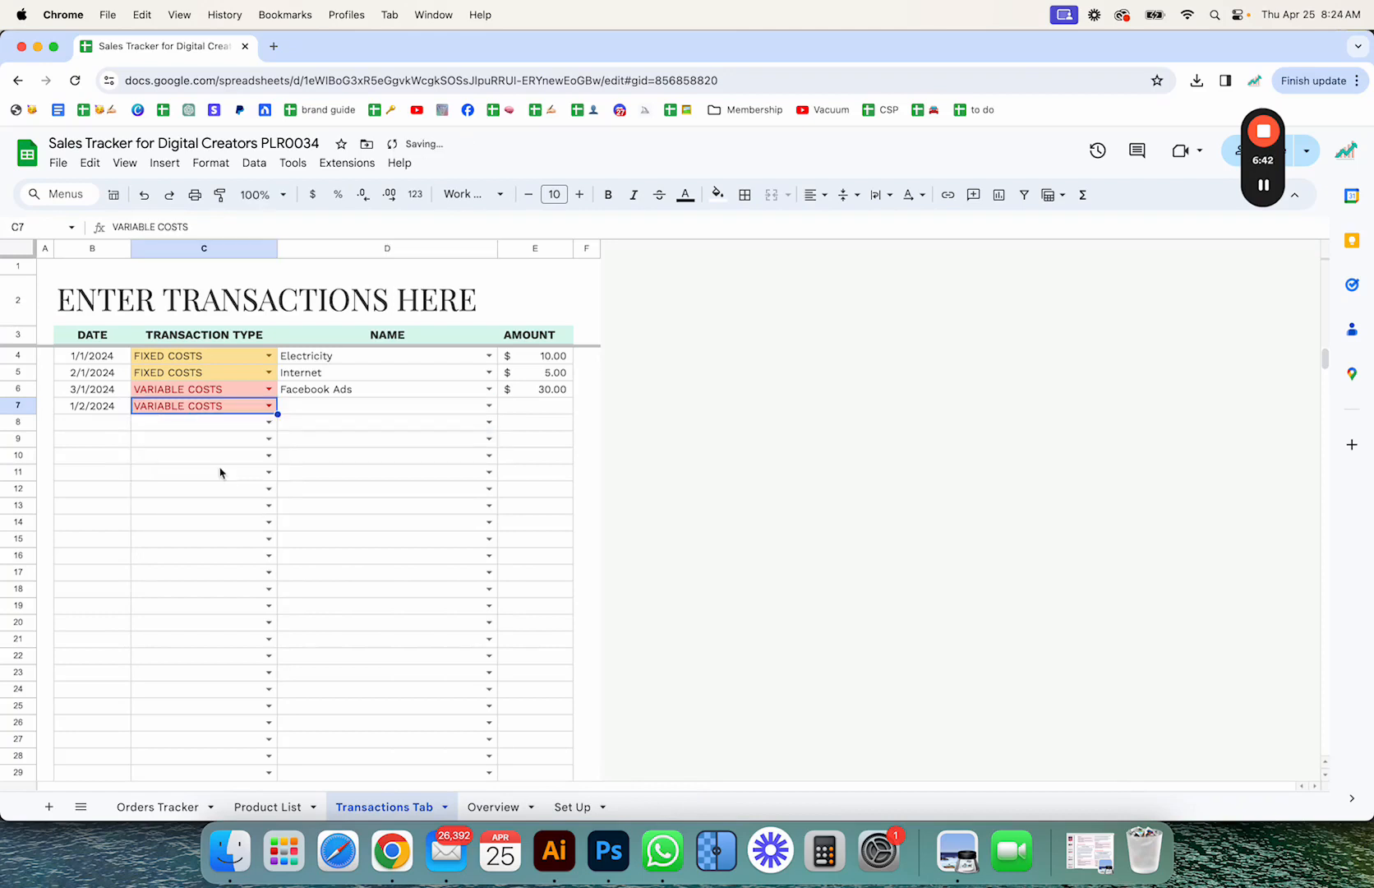
click(488, 405)
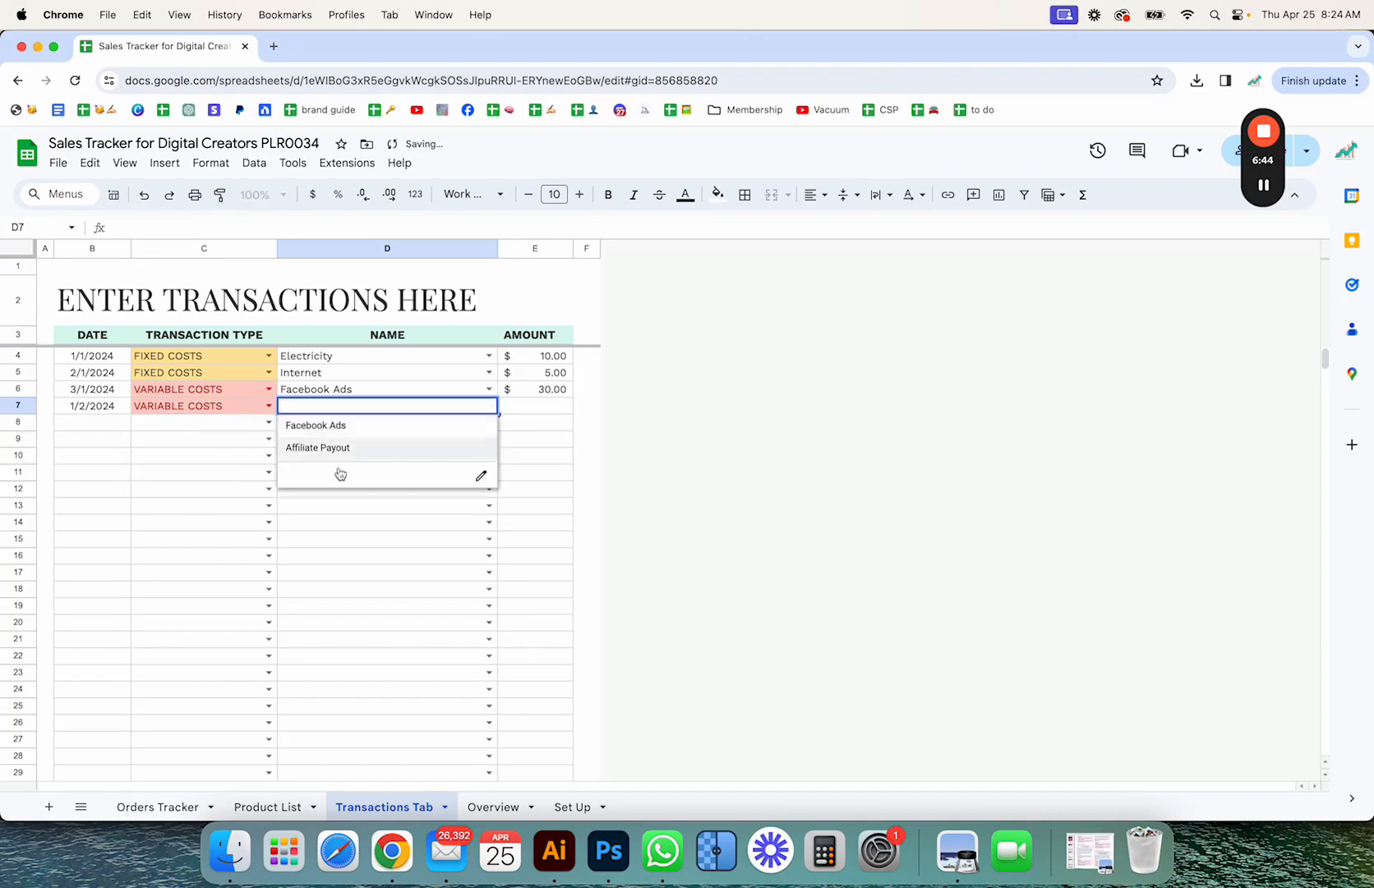
click(390, 524)
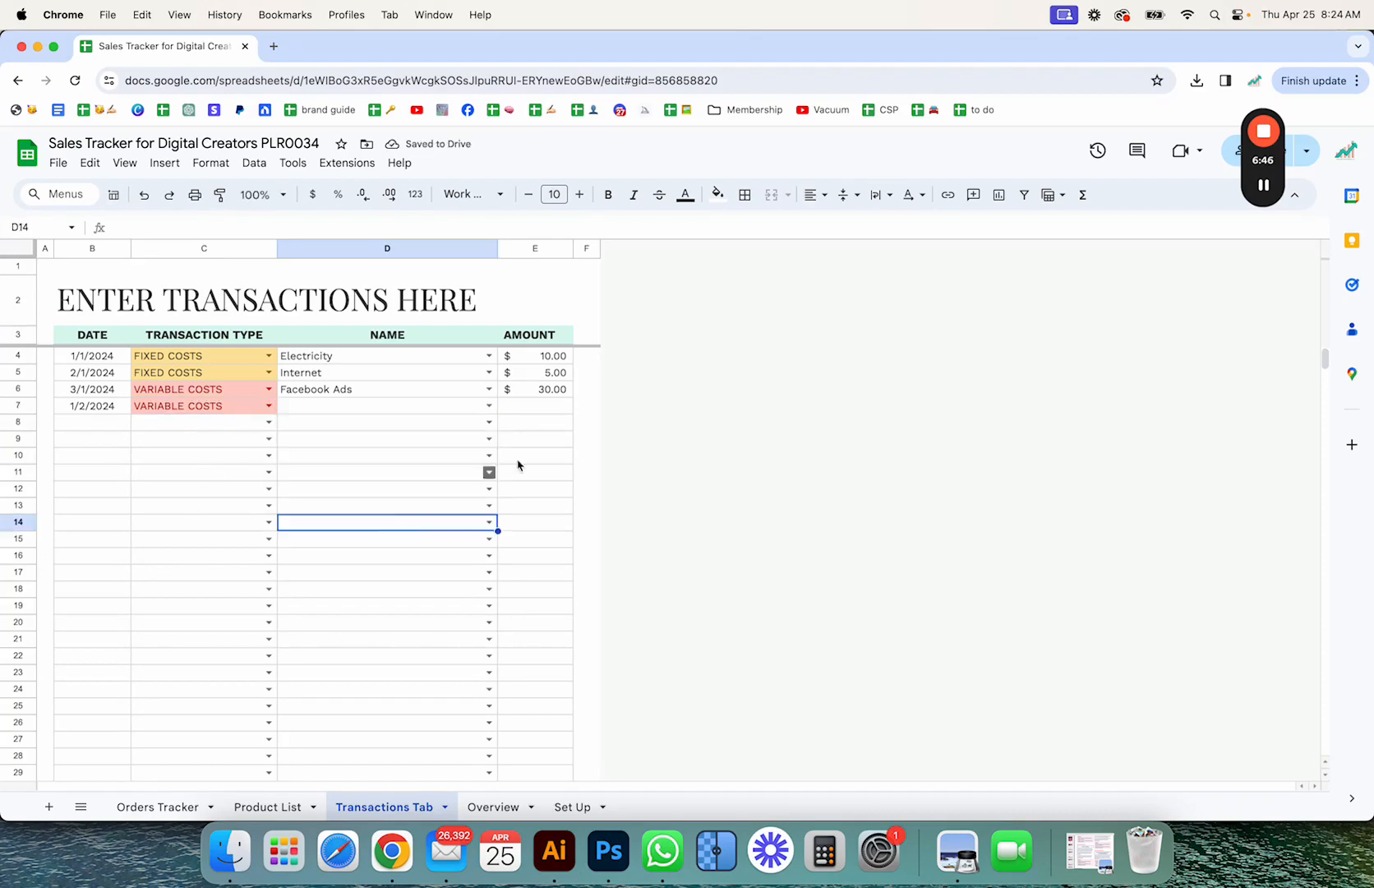
click(547, 404)
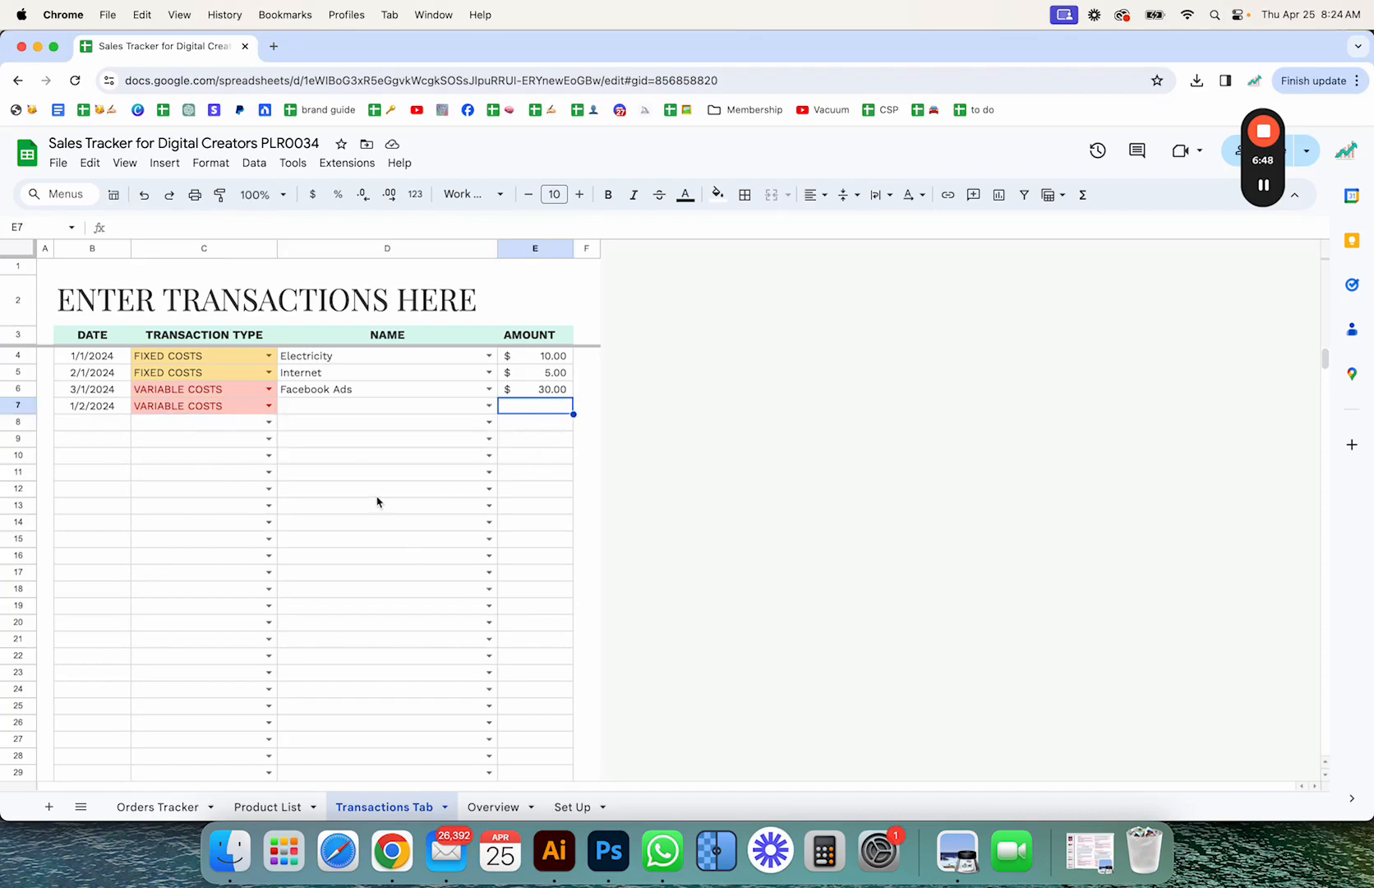
Clear the sample date and transaction type from row 7 of the transactions table.
drag(111, 411, 146, 408)
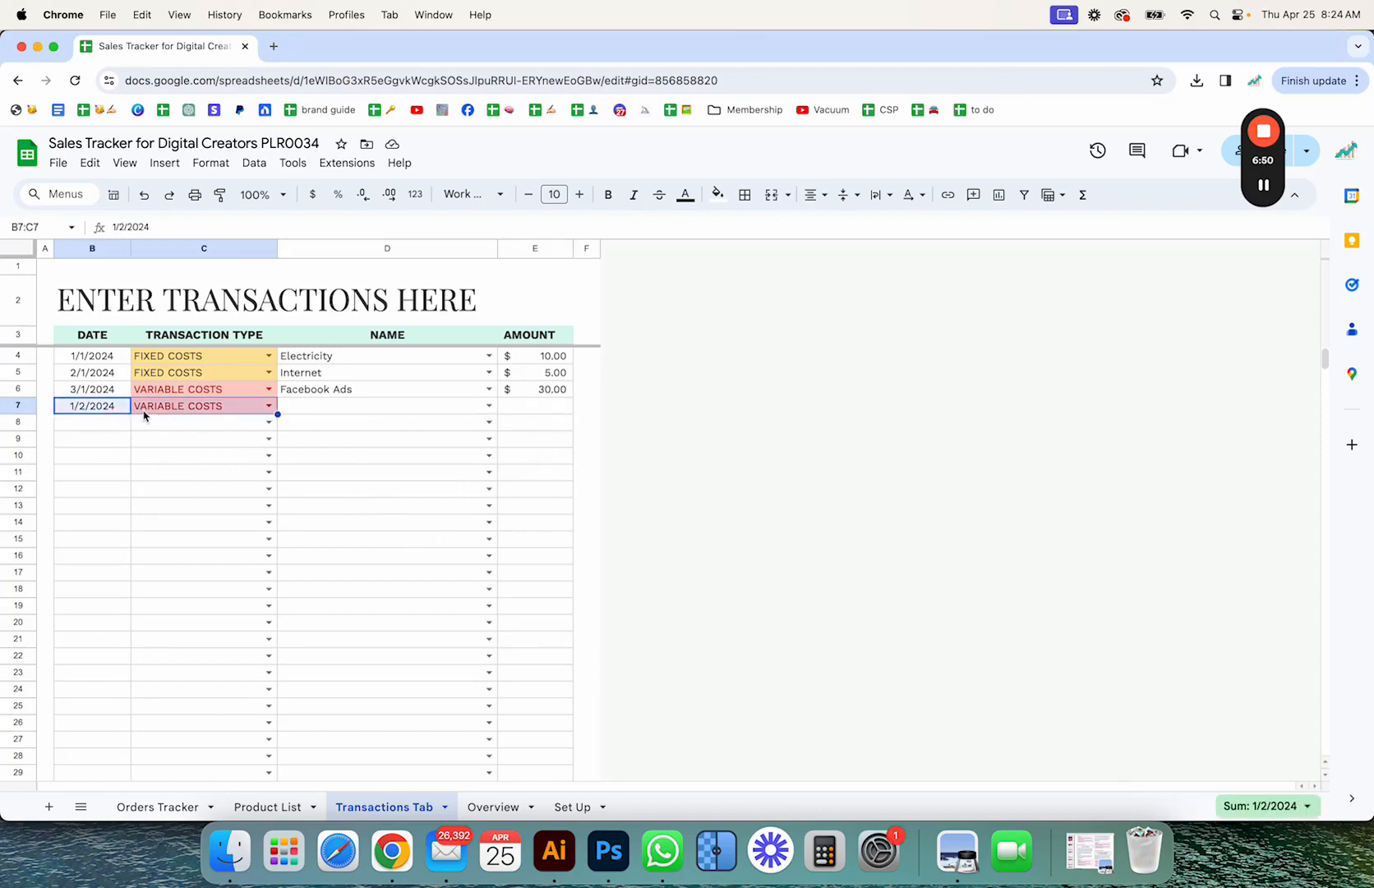
key(BackSpace)
text(\)
click(228, 492)
click(106, 406)
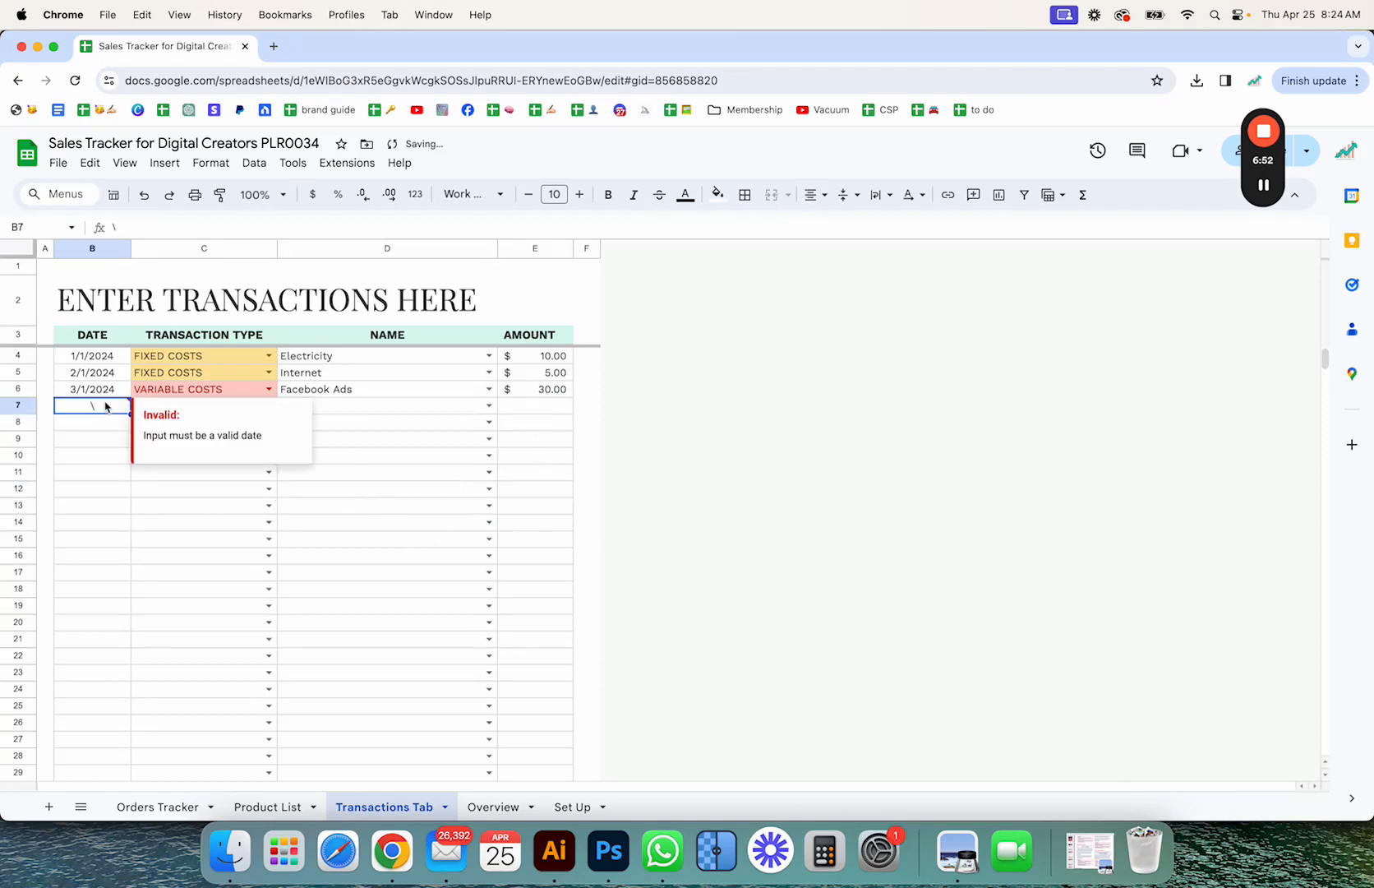
click(357, 528)
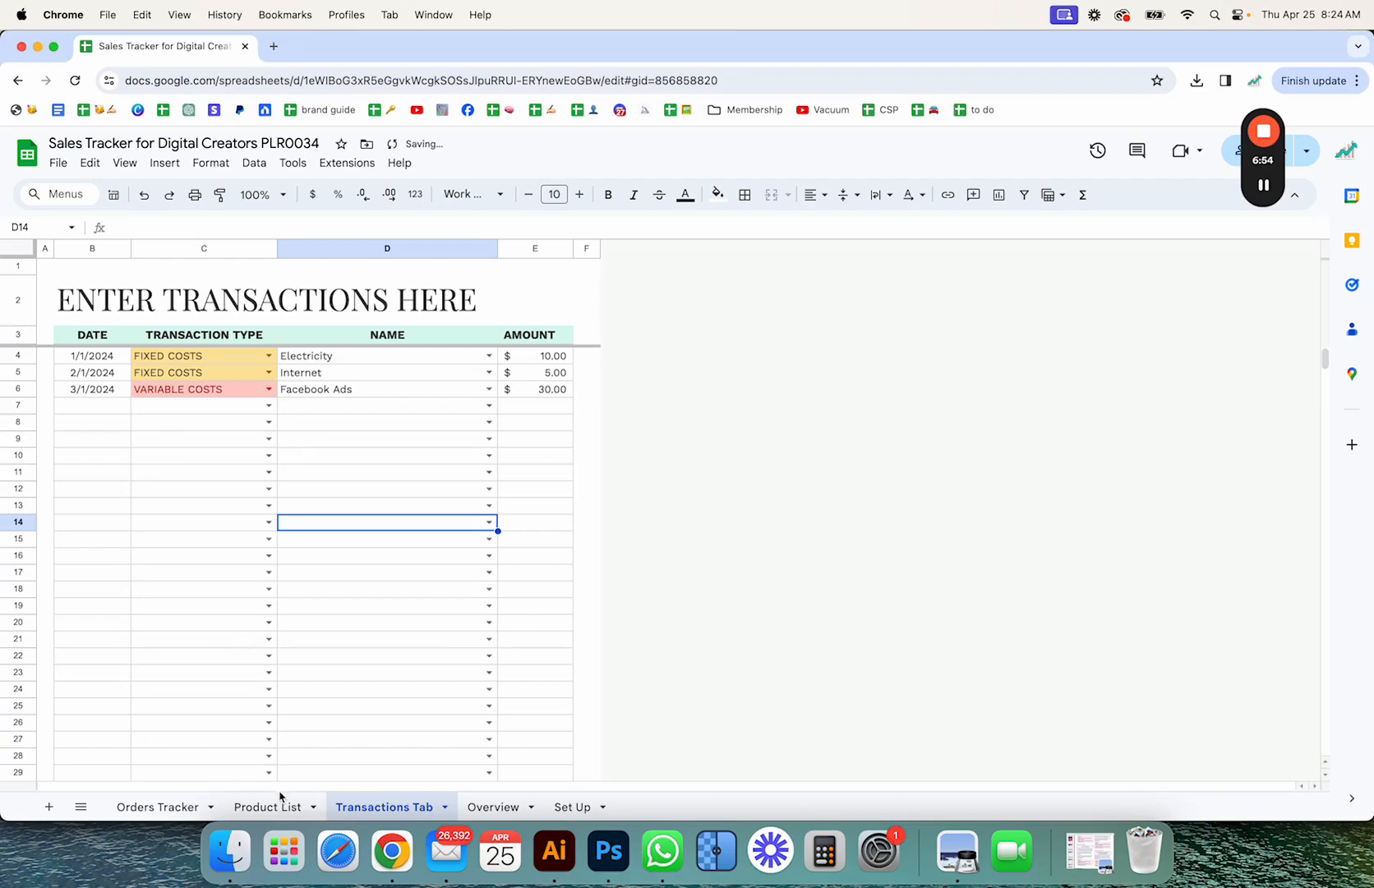
Open the Orders Tracker sheet and look over its summary figures and start date.
click(161, 815)
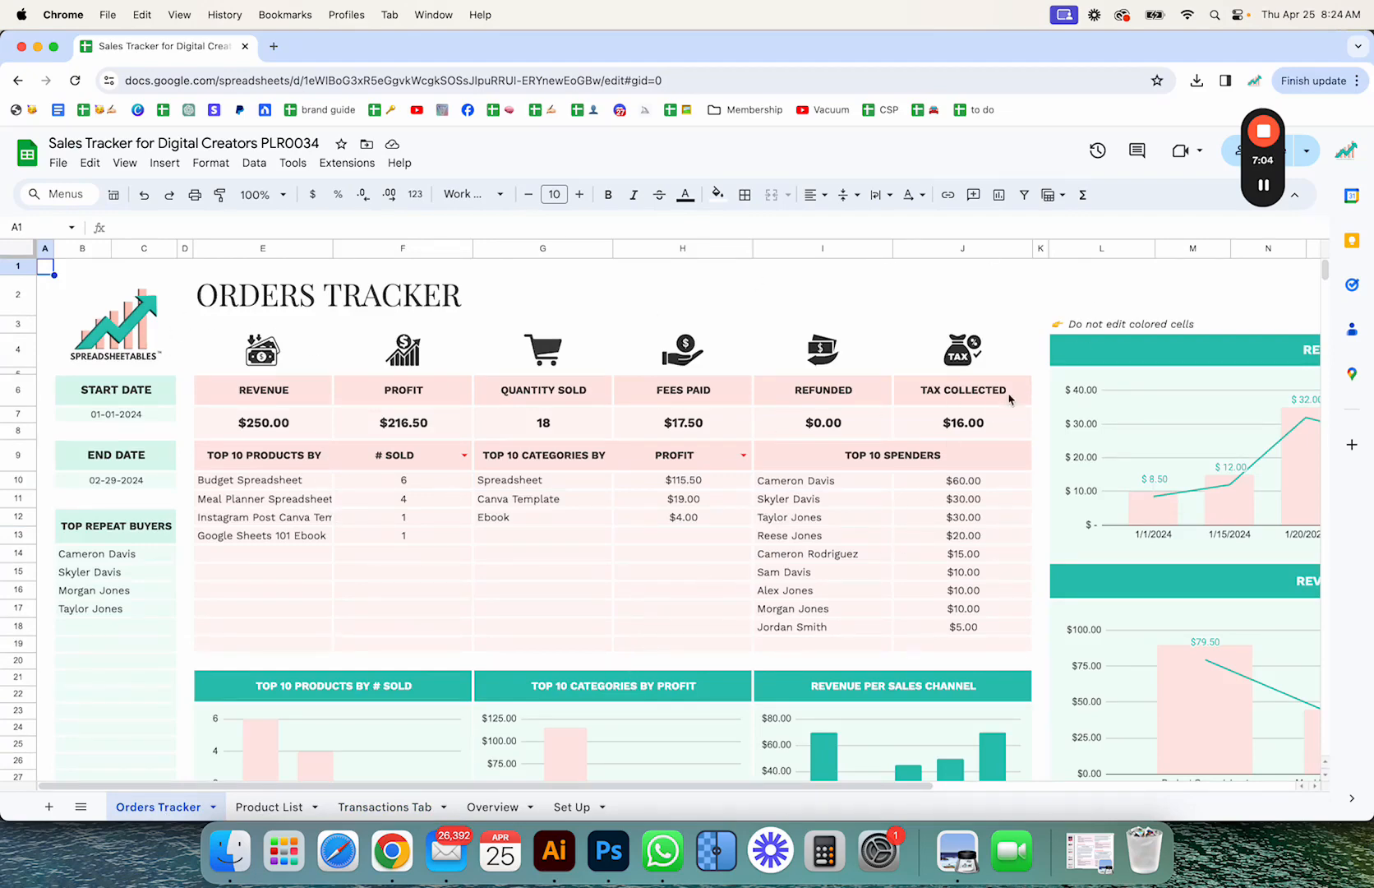
click(125, 415)
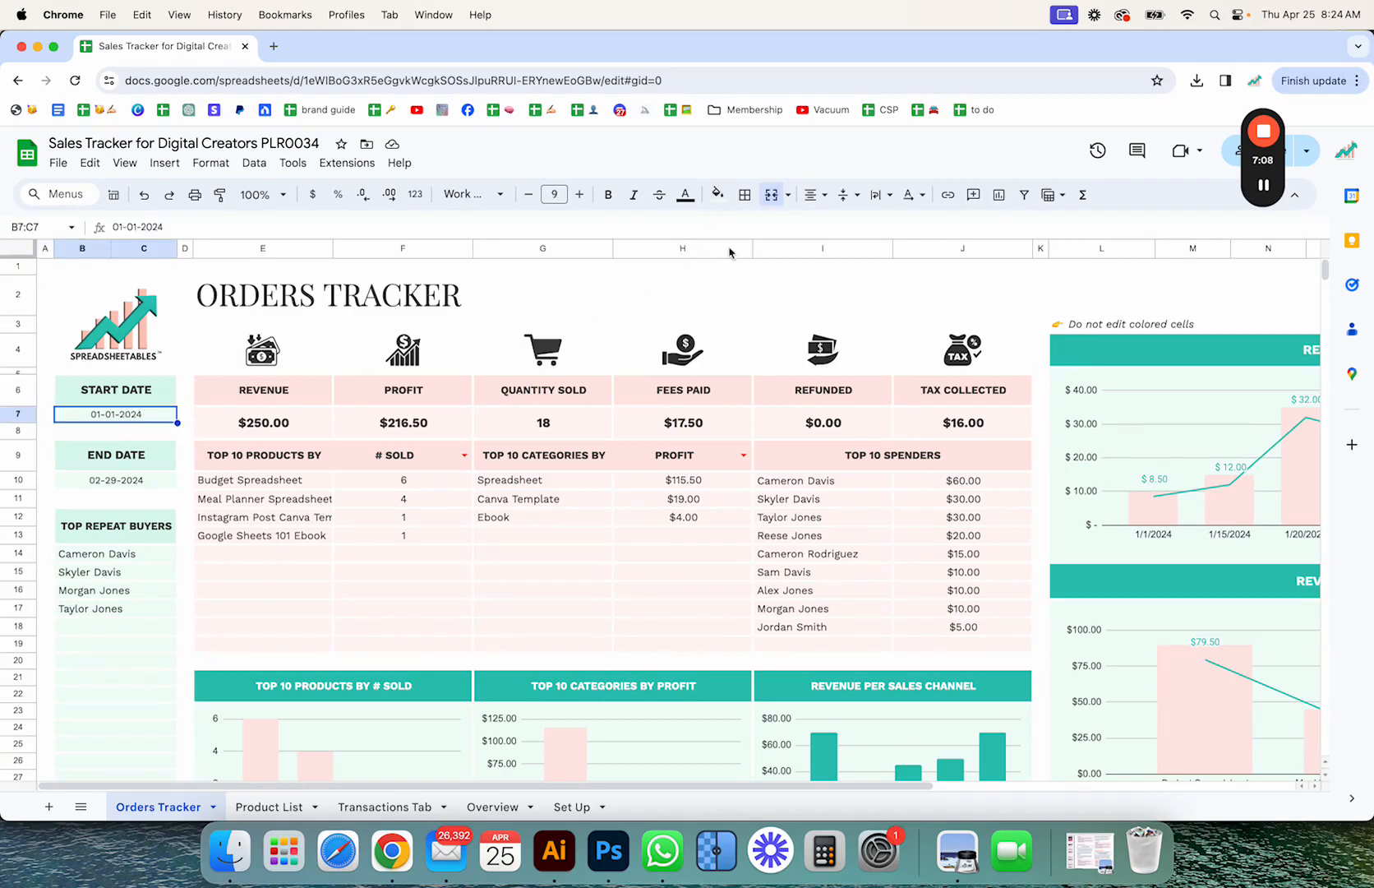
click(1261, 190)
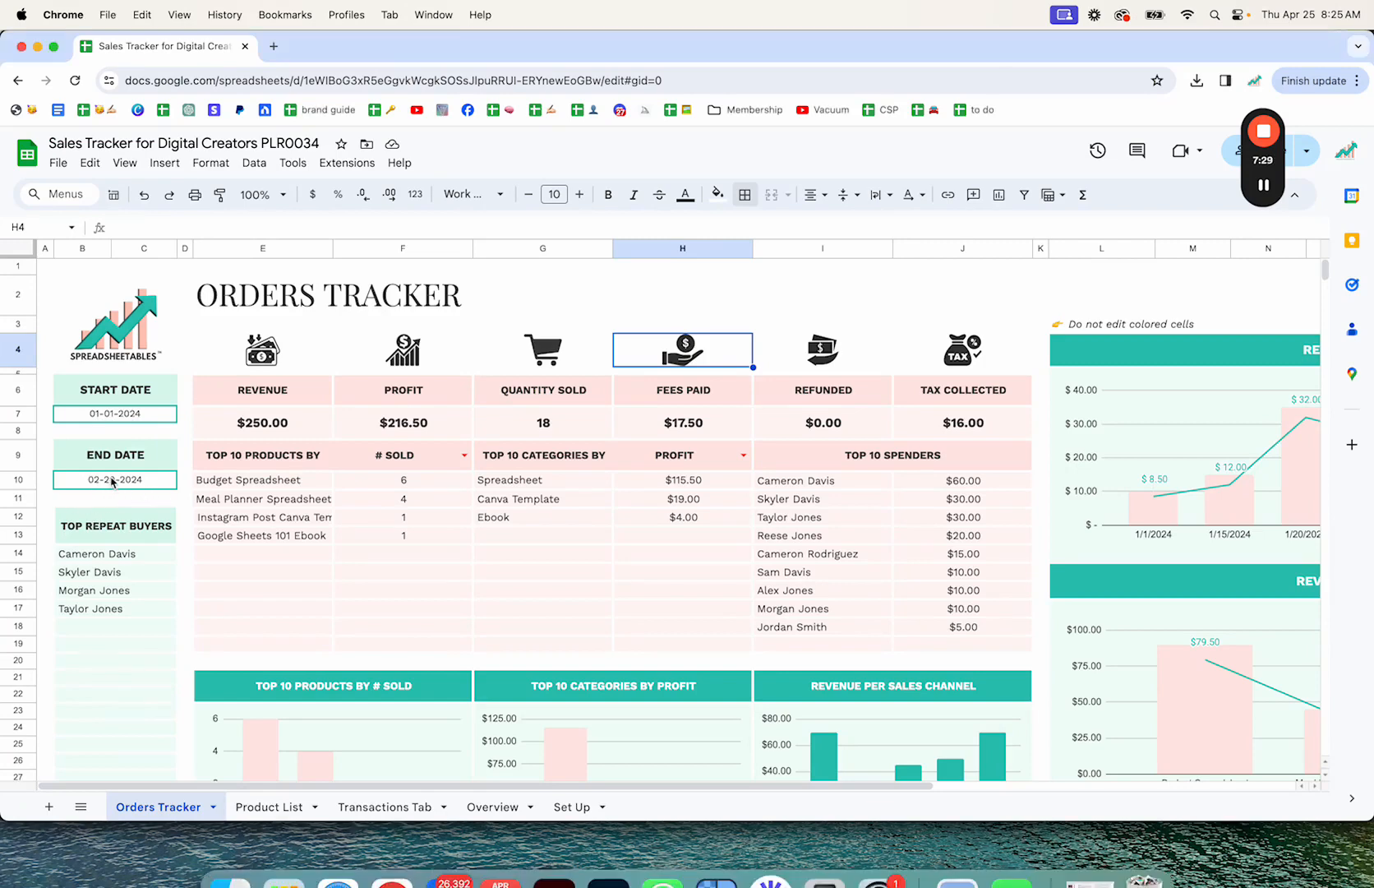
Set the Orders Tracker's end date to 04-25-2024.
double_click(113, 481)
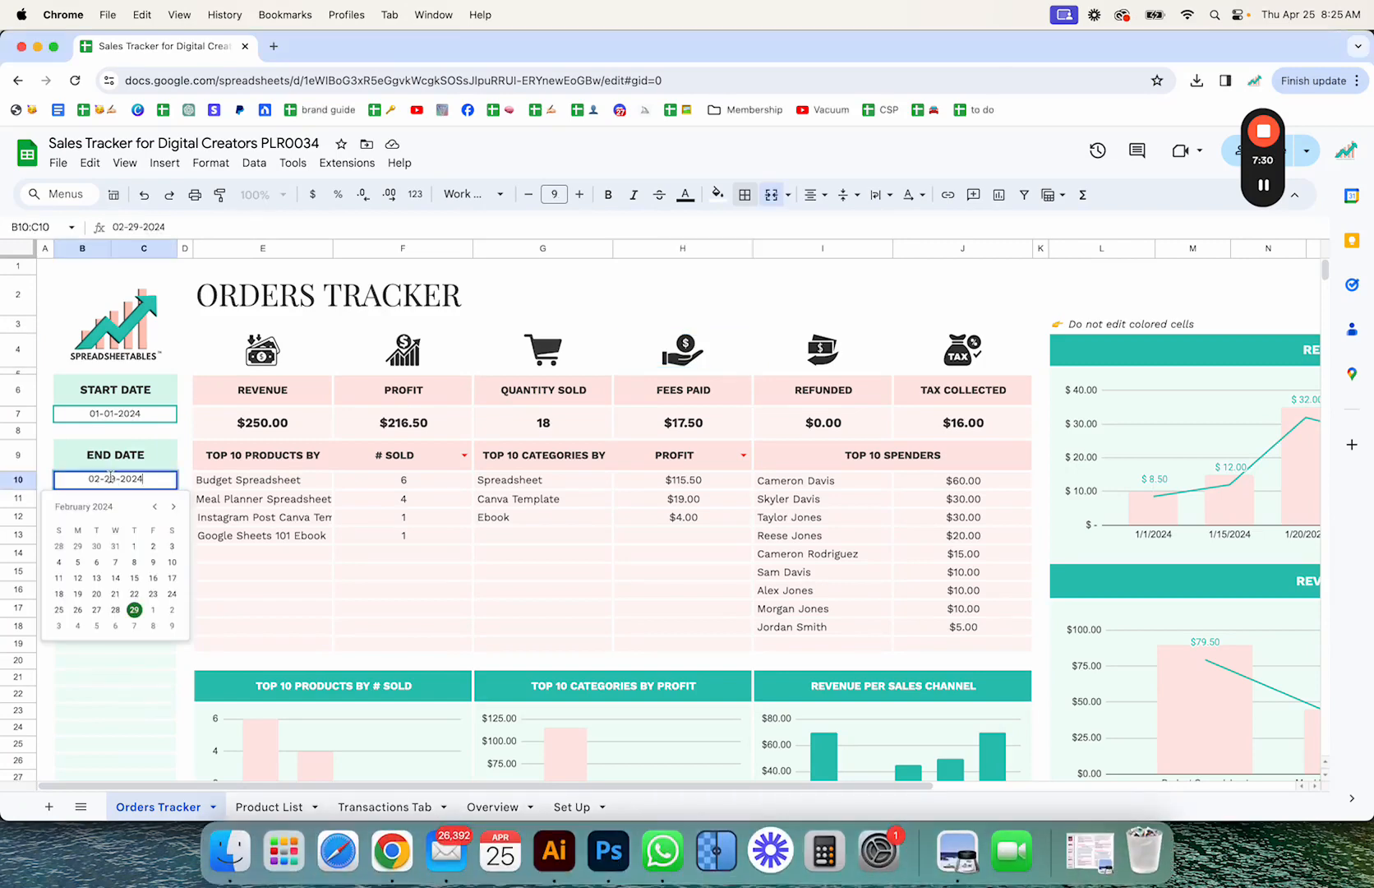
click(173, 506)
click(173, 506)
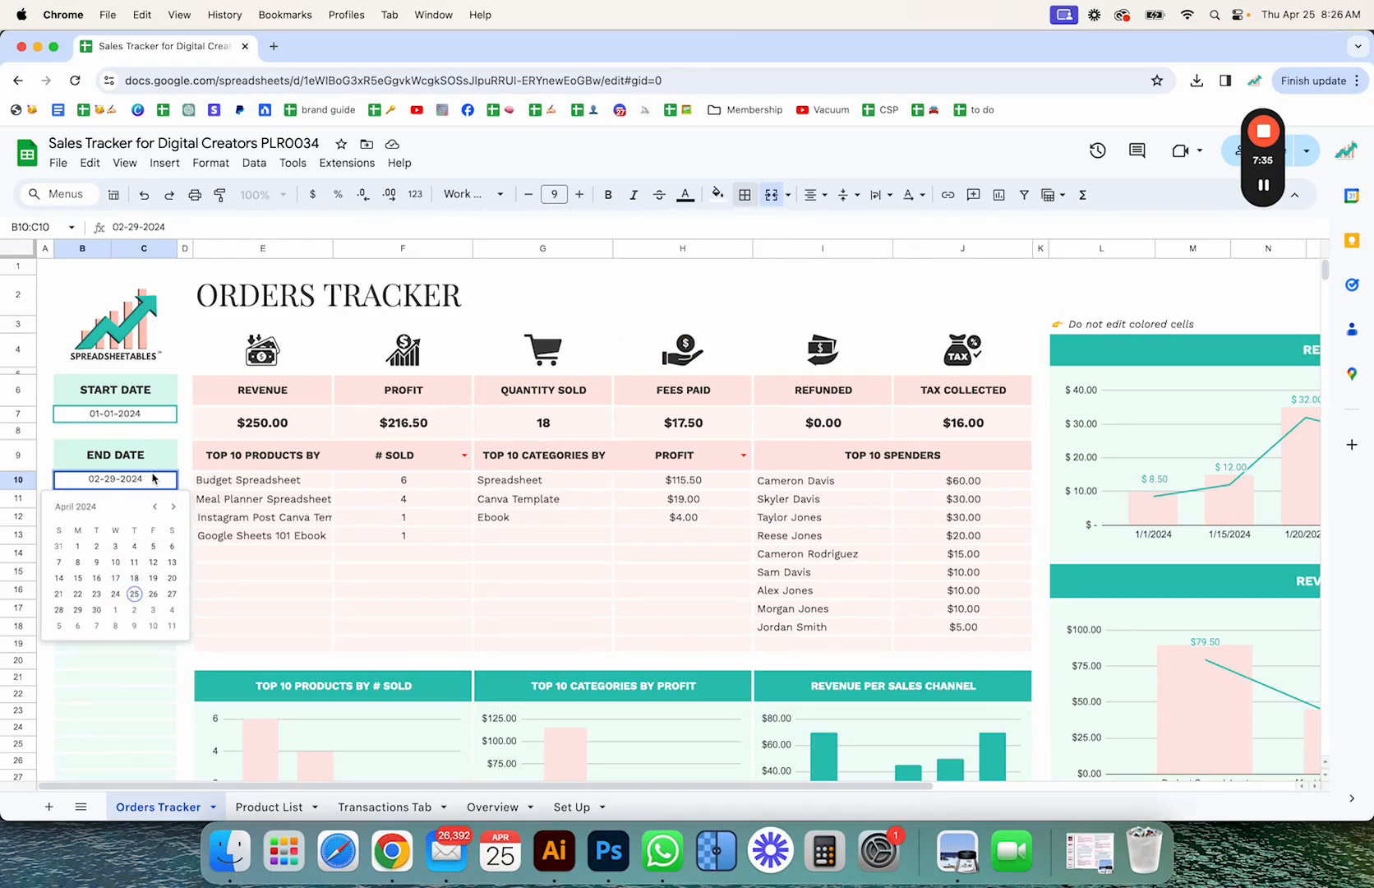
click(134, 594)
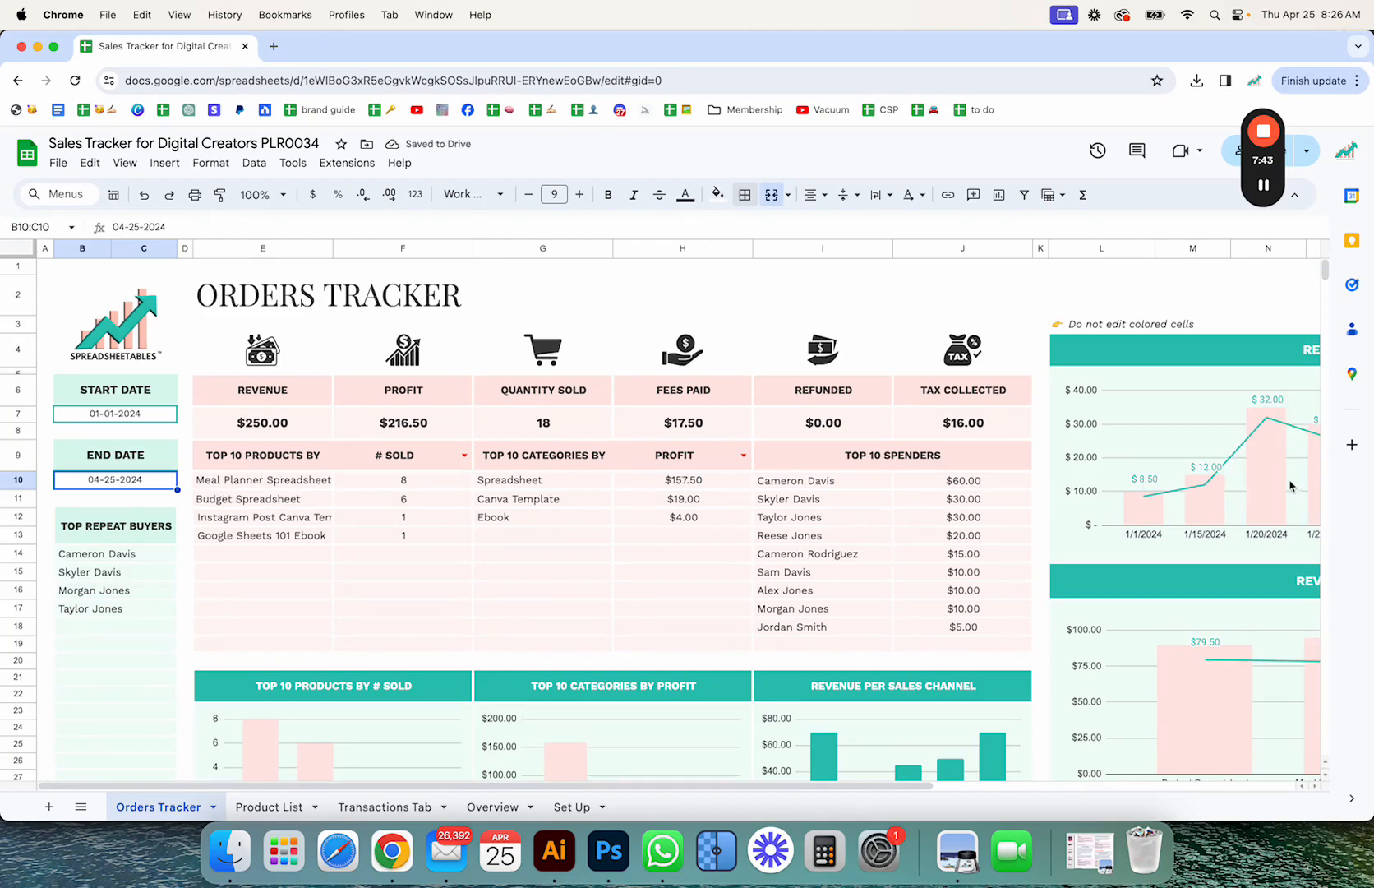
Reduce the Orders Tracker sheet's zoom level to 75%.
click(283, 198)
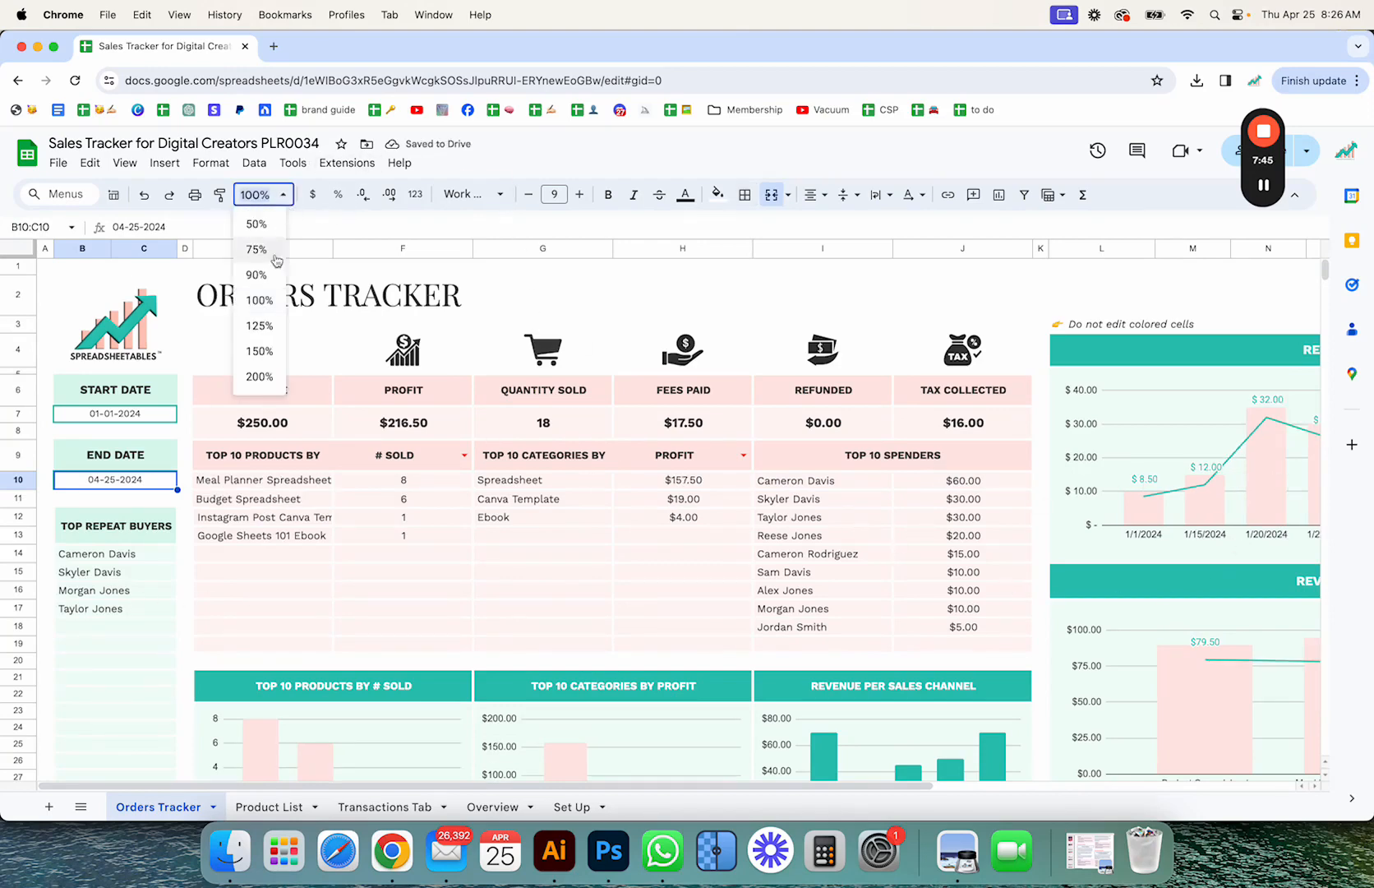
click(261, 273)
click(267, 196)
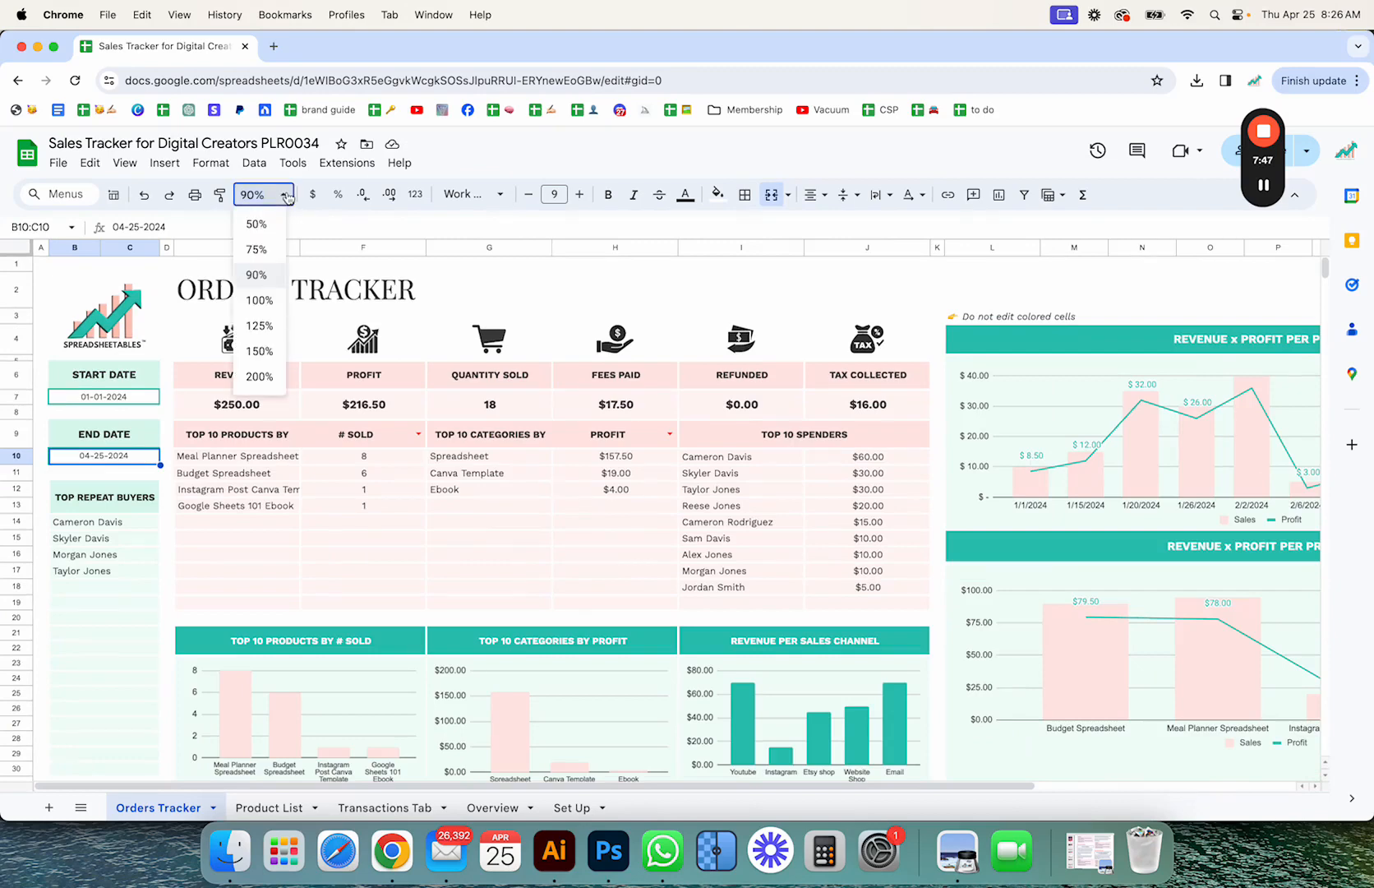
click(272, 253)
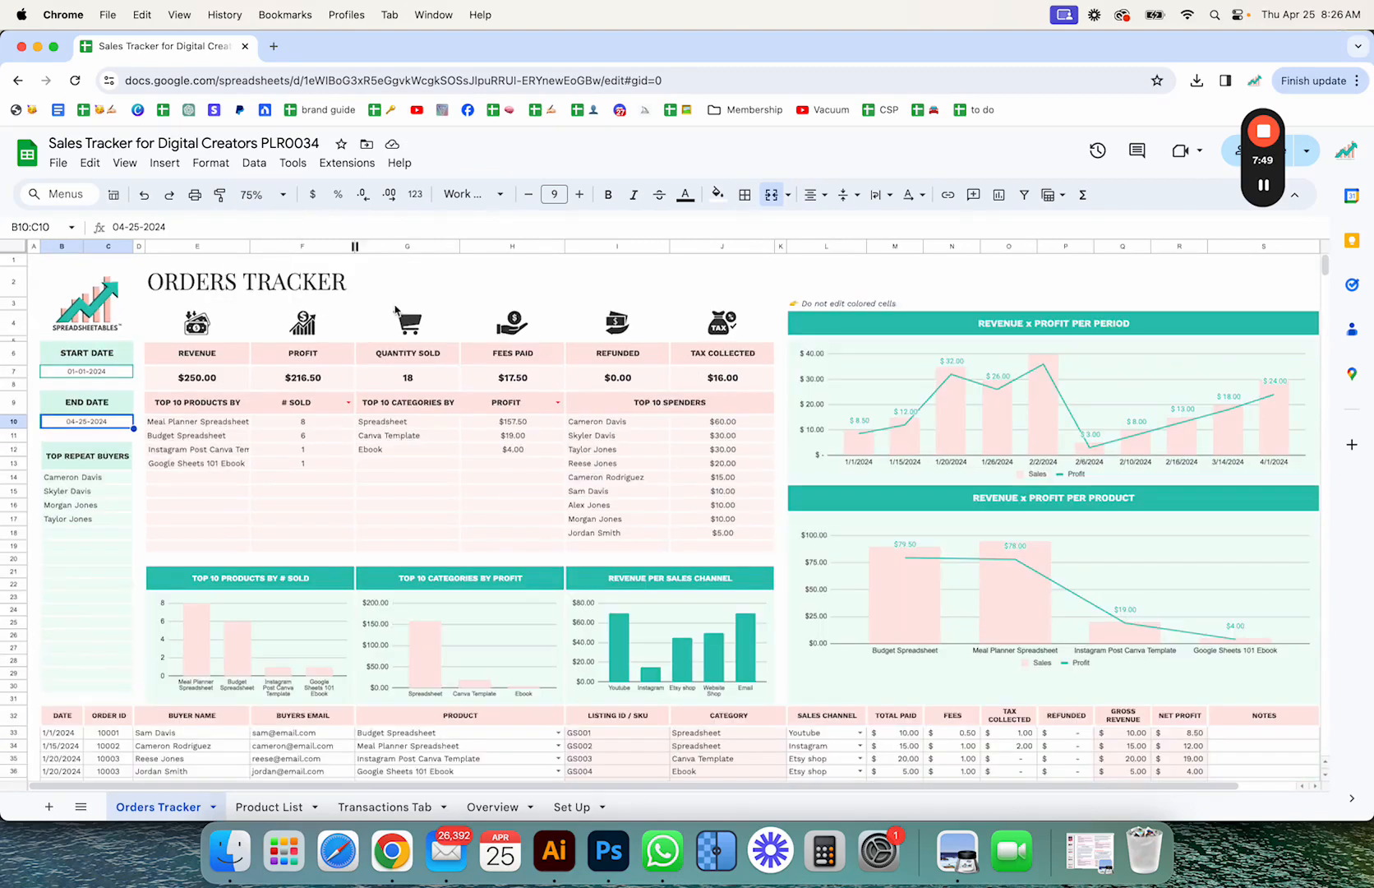
Examine the orders table below the charts, focusing on the Date and Order ID columns.
scroll(168, 581, down, 5)
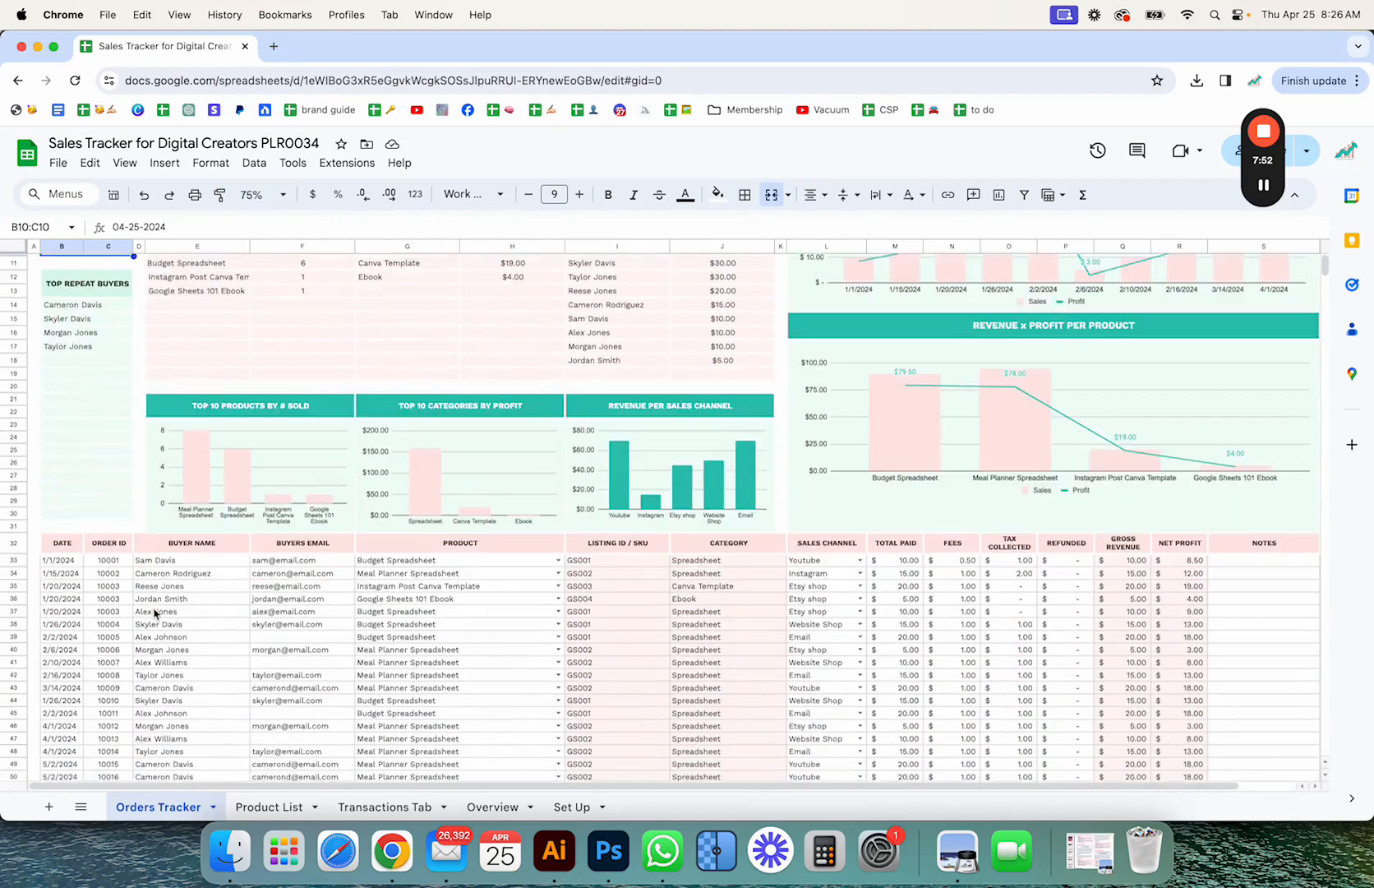
scroll(154, 613, down, 5)
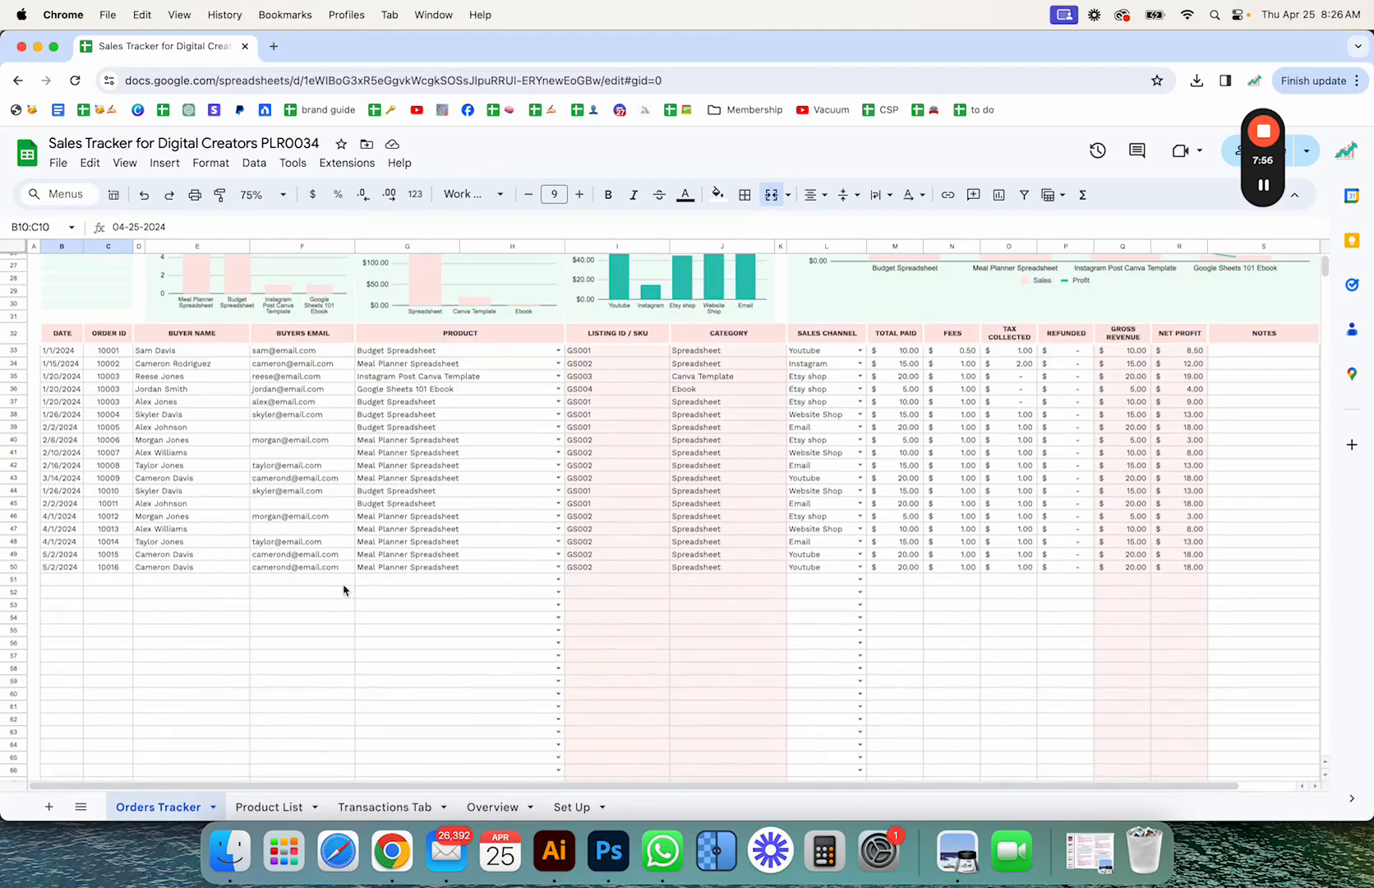
scroll(325, 580, down, 1)
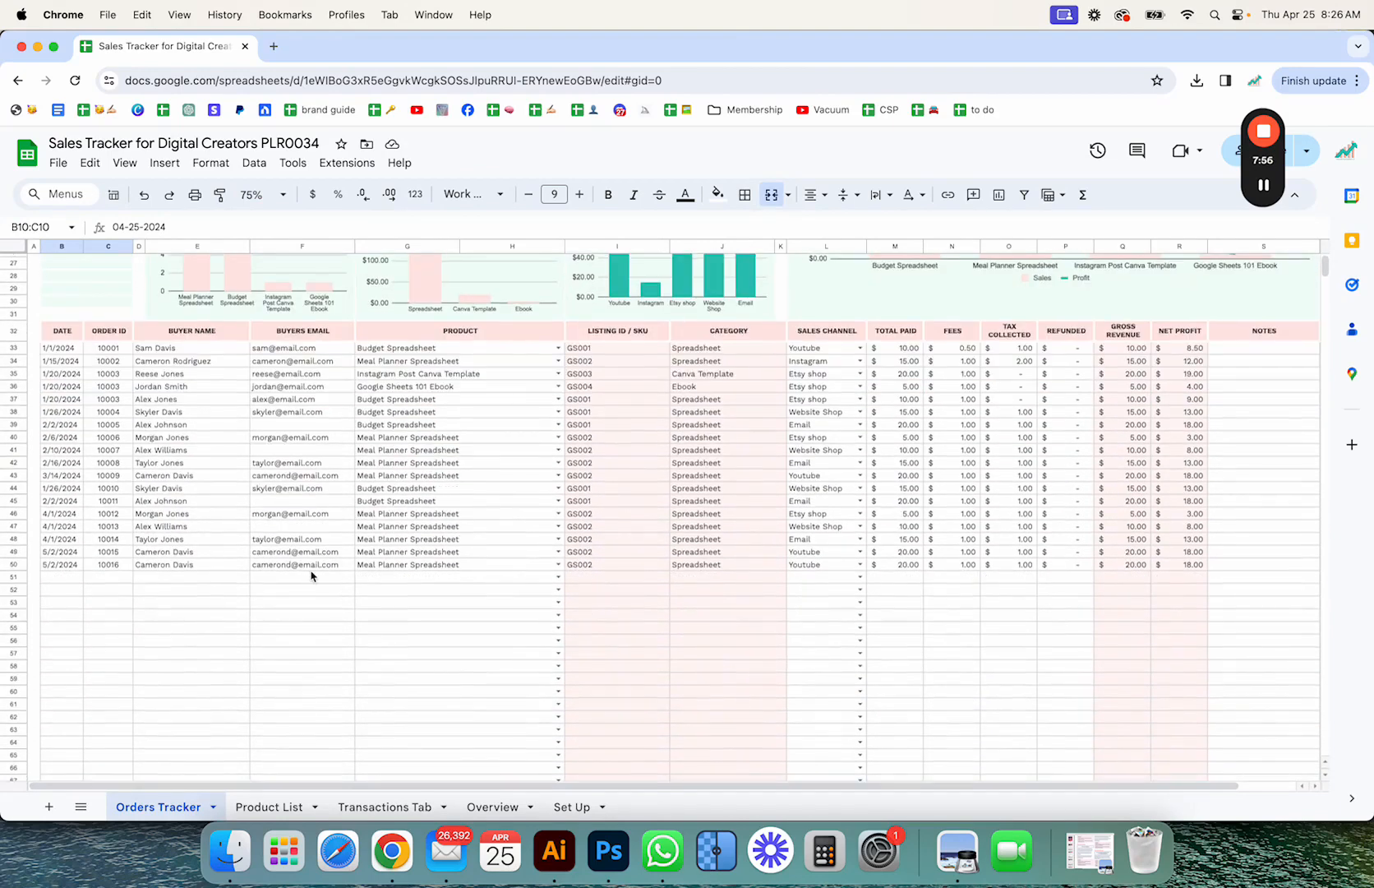
click(70, 353)
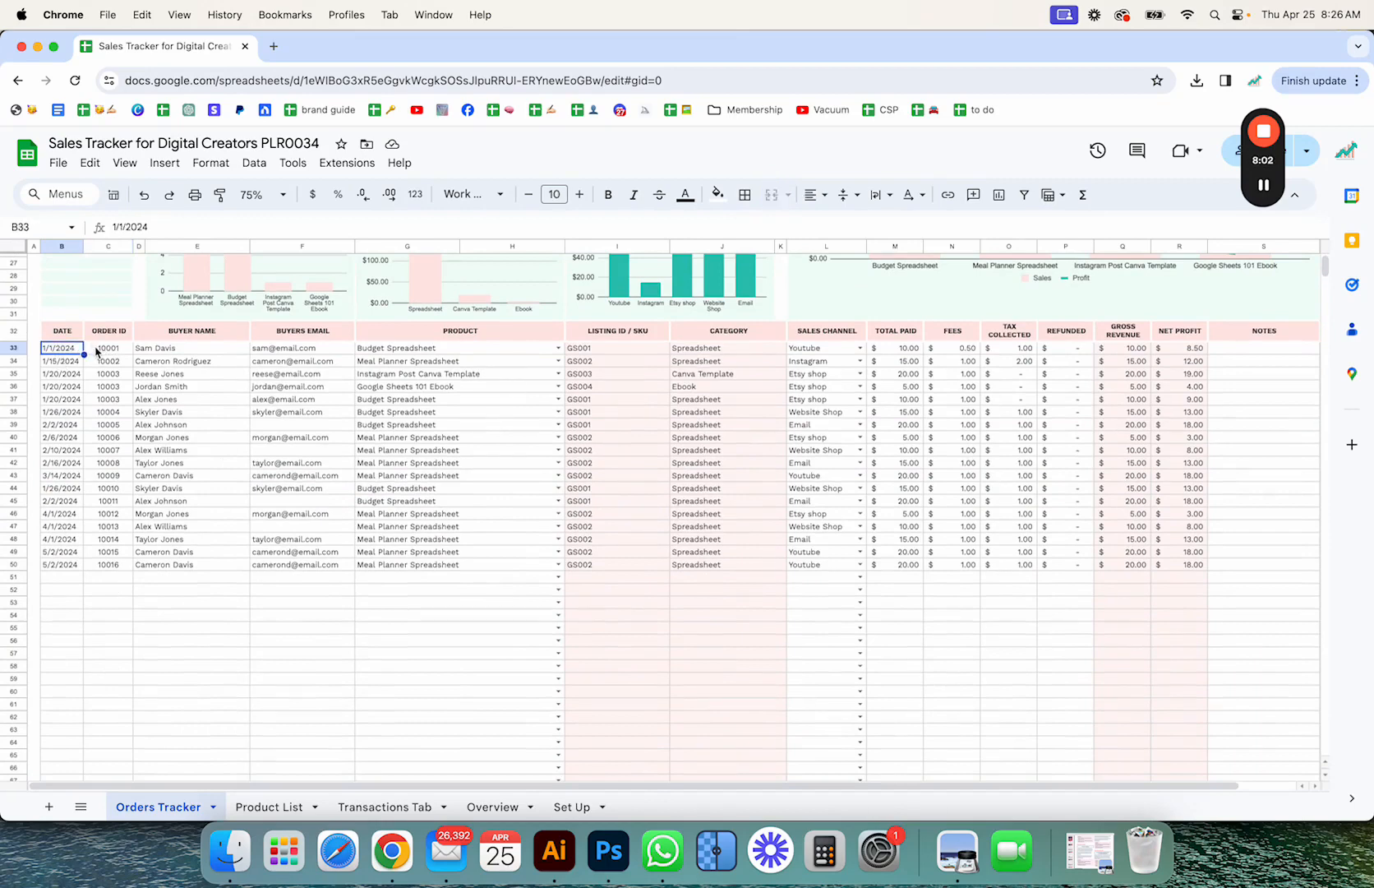
click(106, 351)
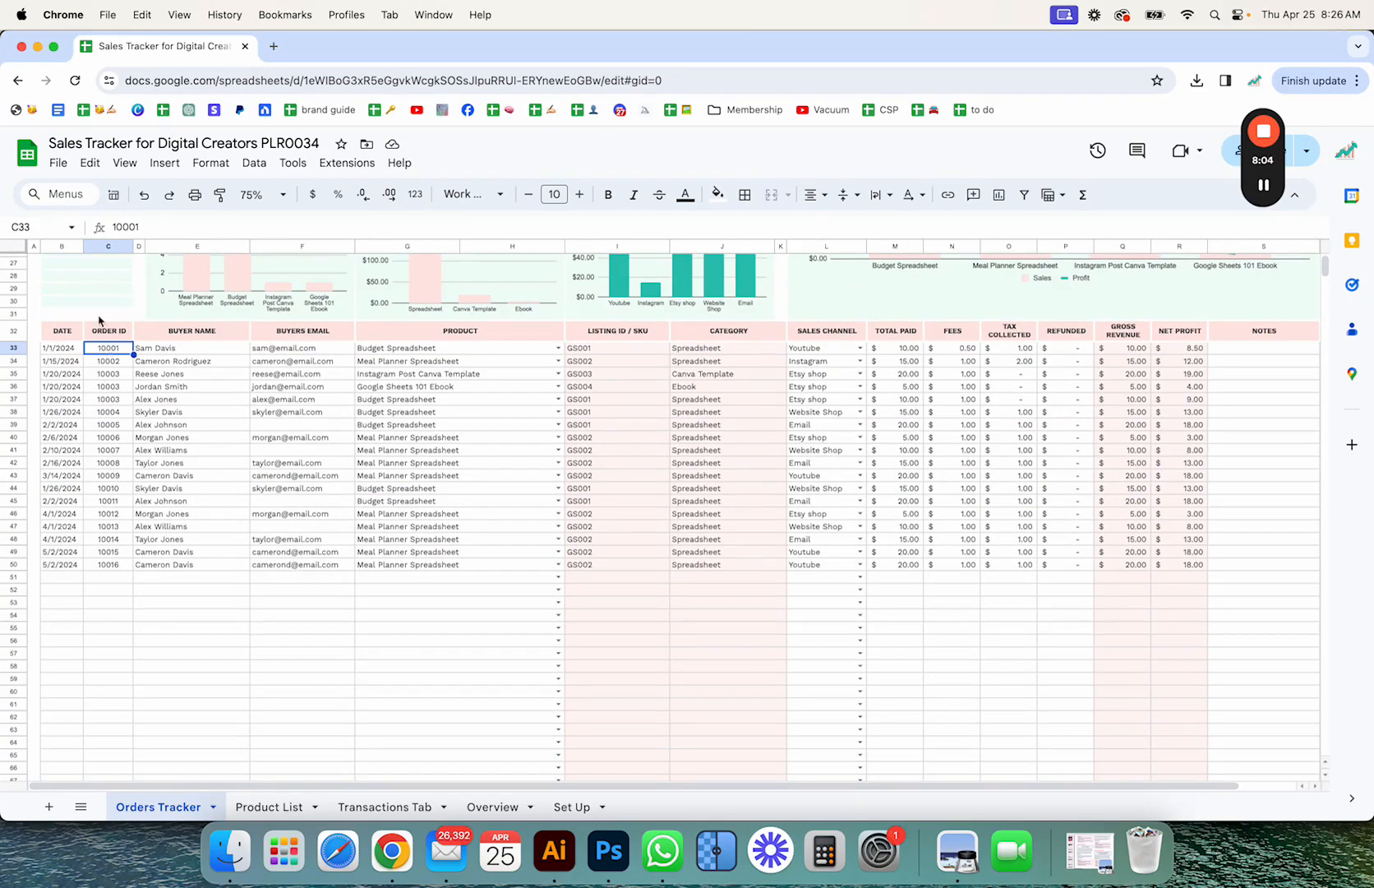
drag(117, 354, 117, 567)
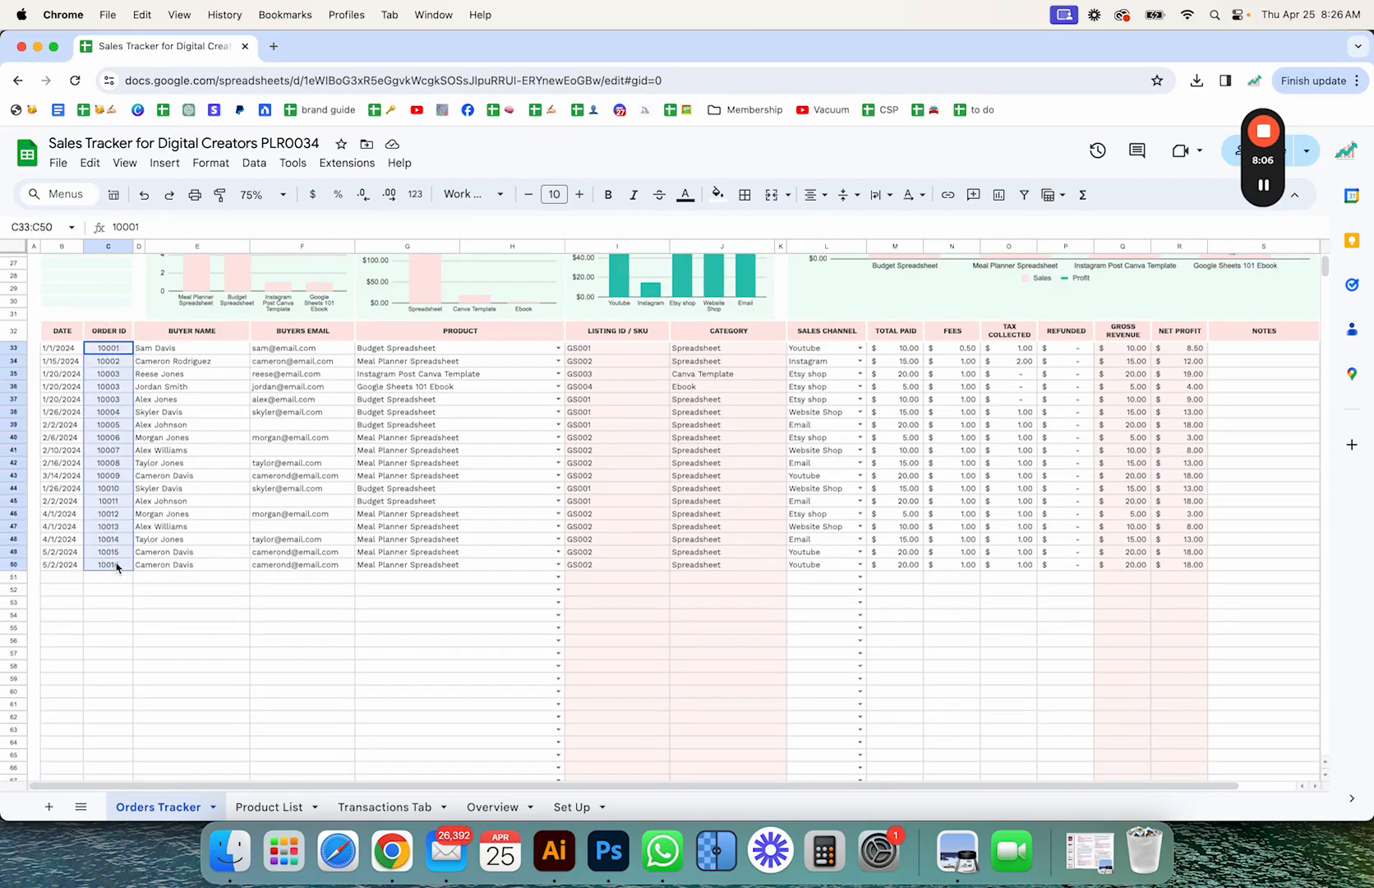
click(111, 351)
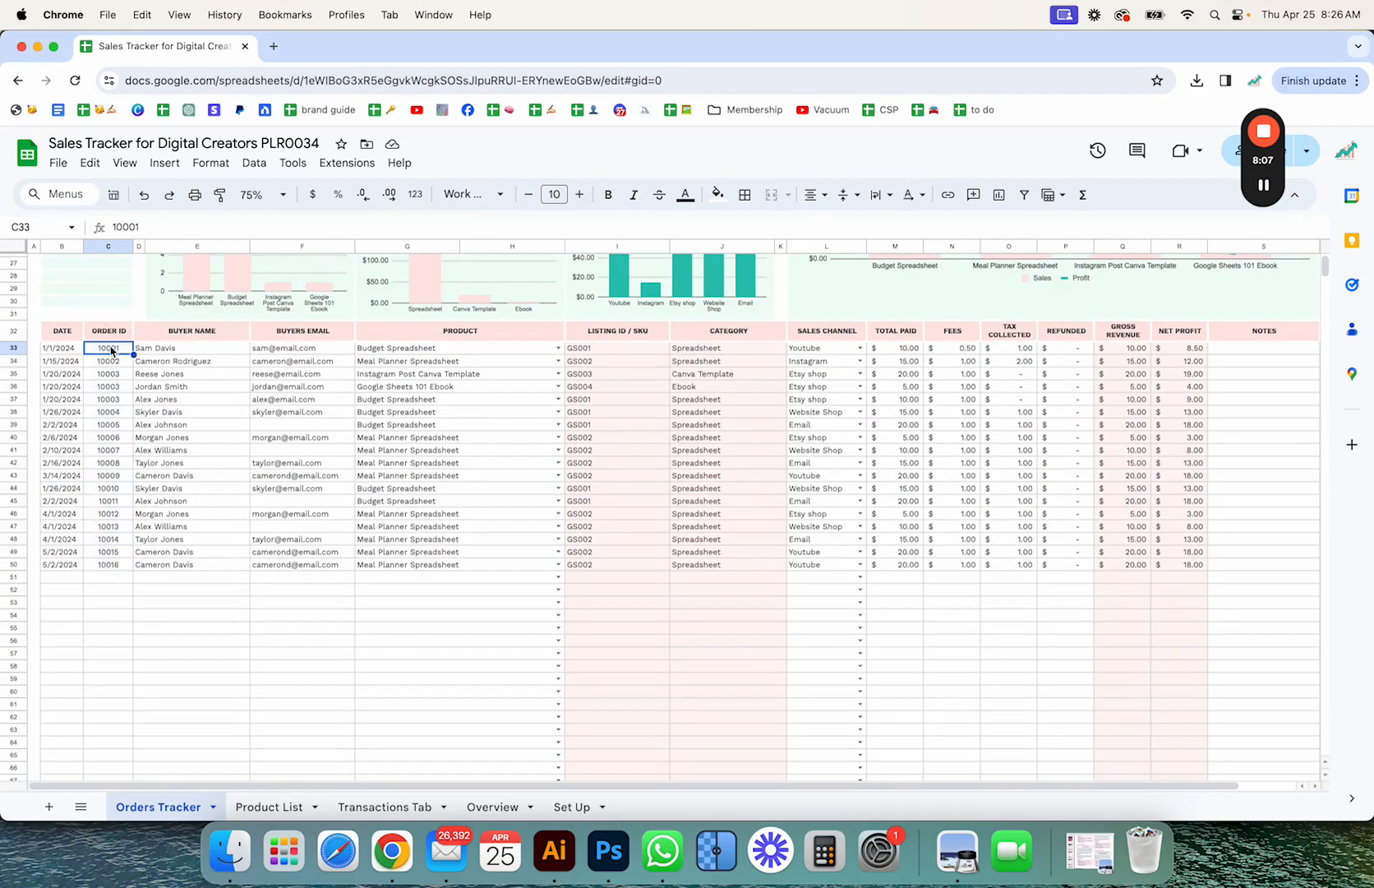
Examine the Buyer Name and Buyers Email columns, including the orders with a blank email.
click(175, 352)
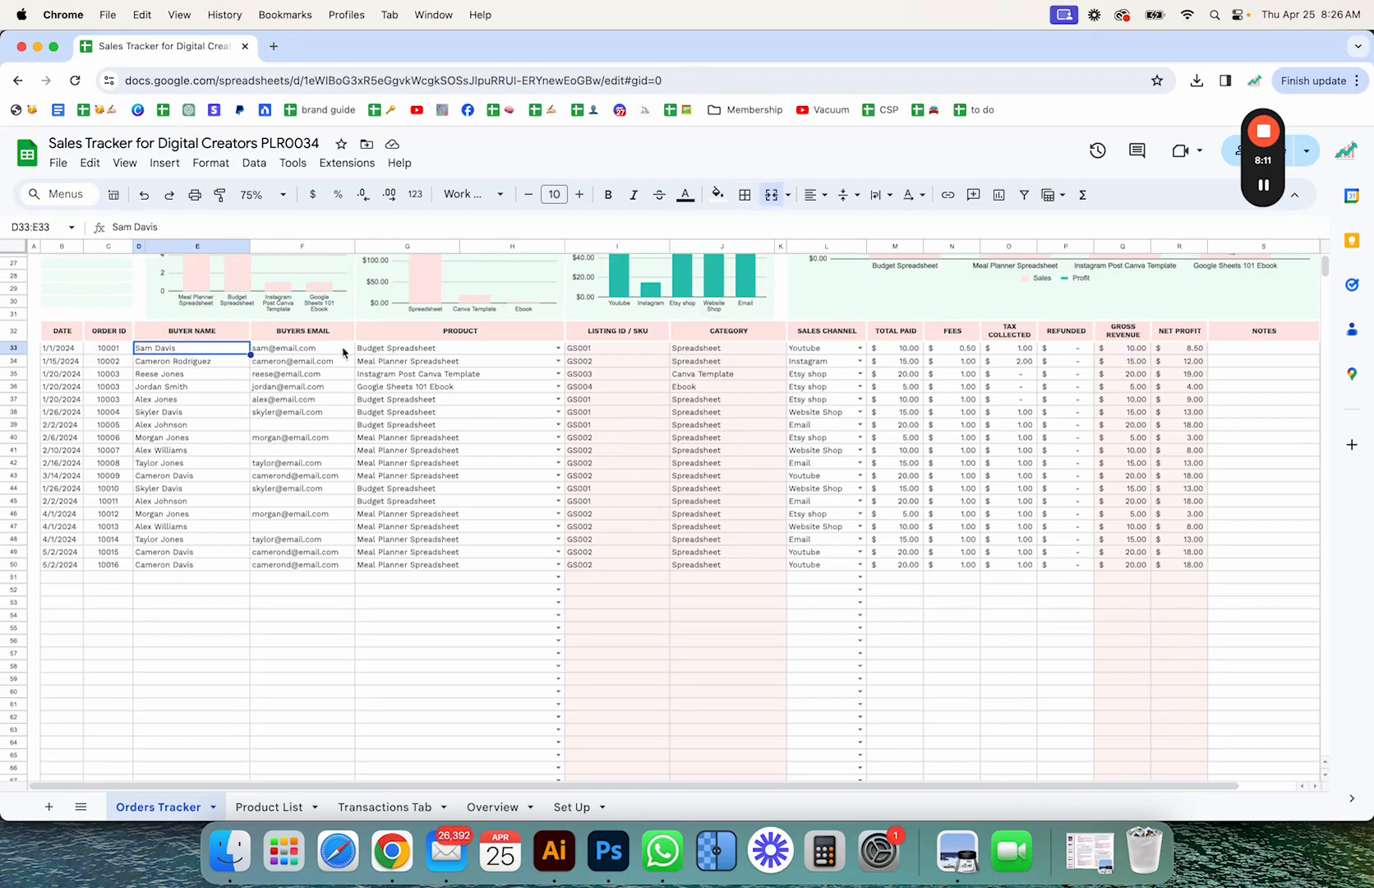
click(313, 353)
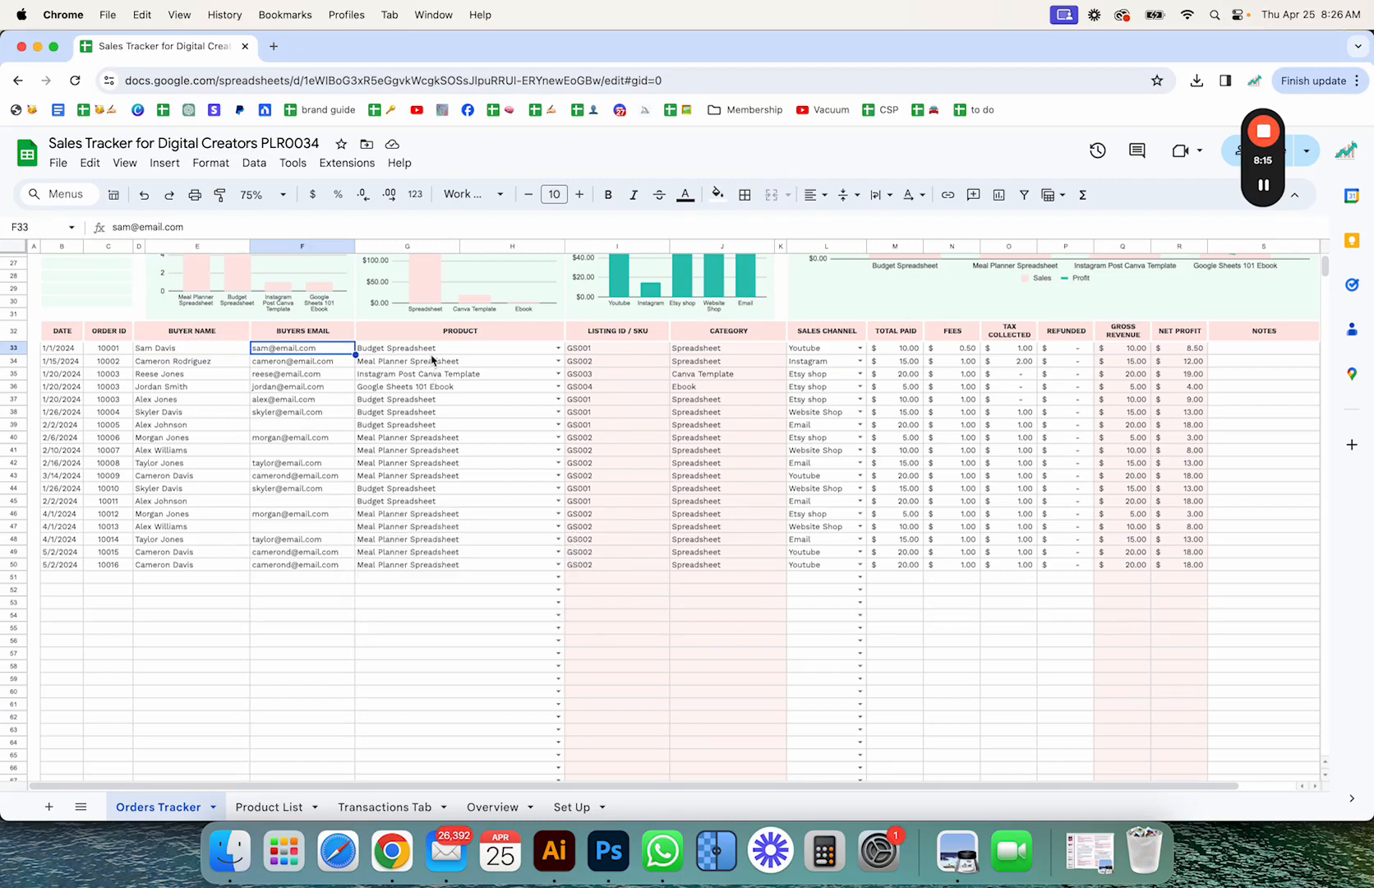
click(305, 449)
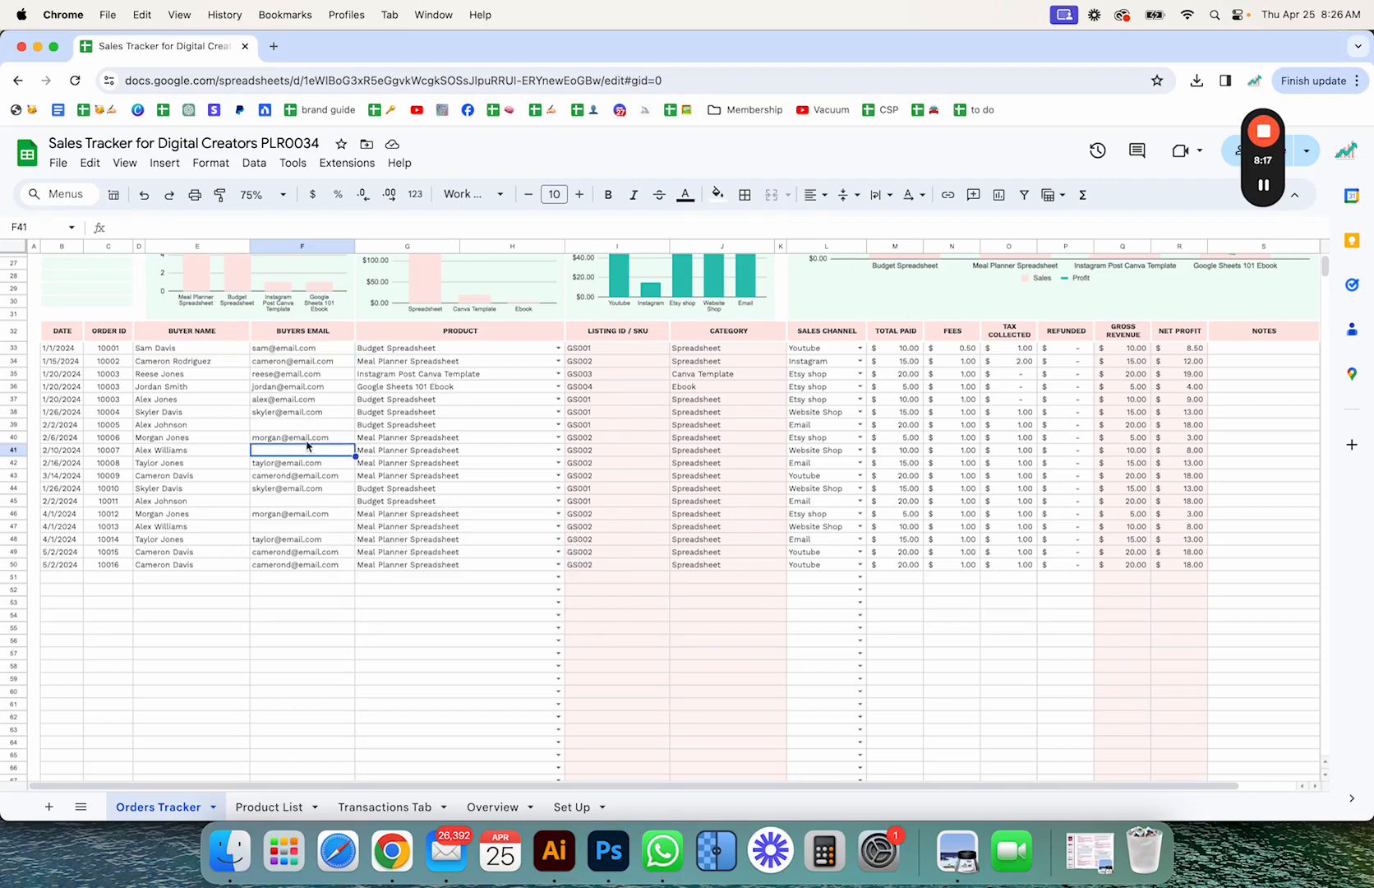
click(310, 413)
click(337, 428)
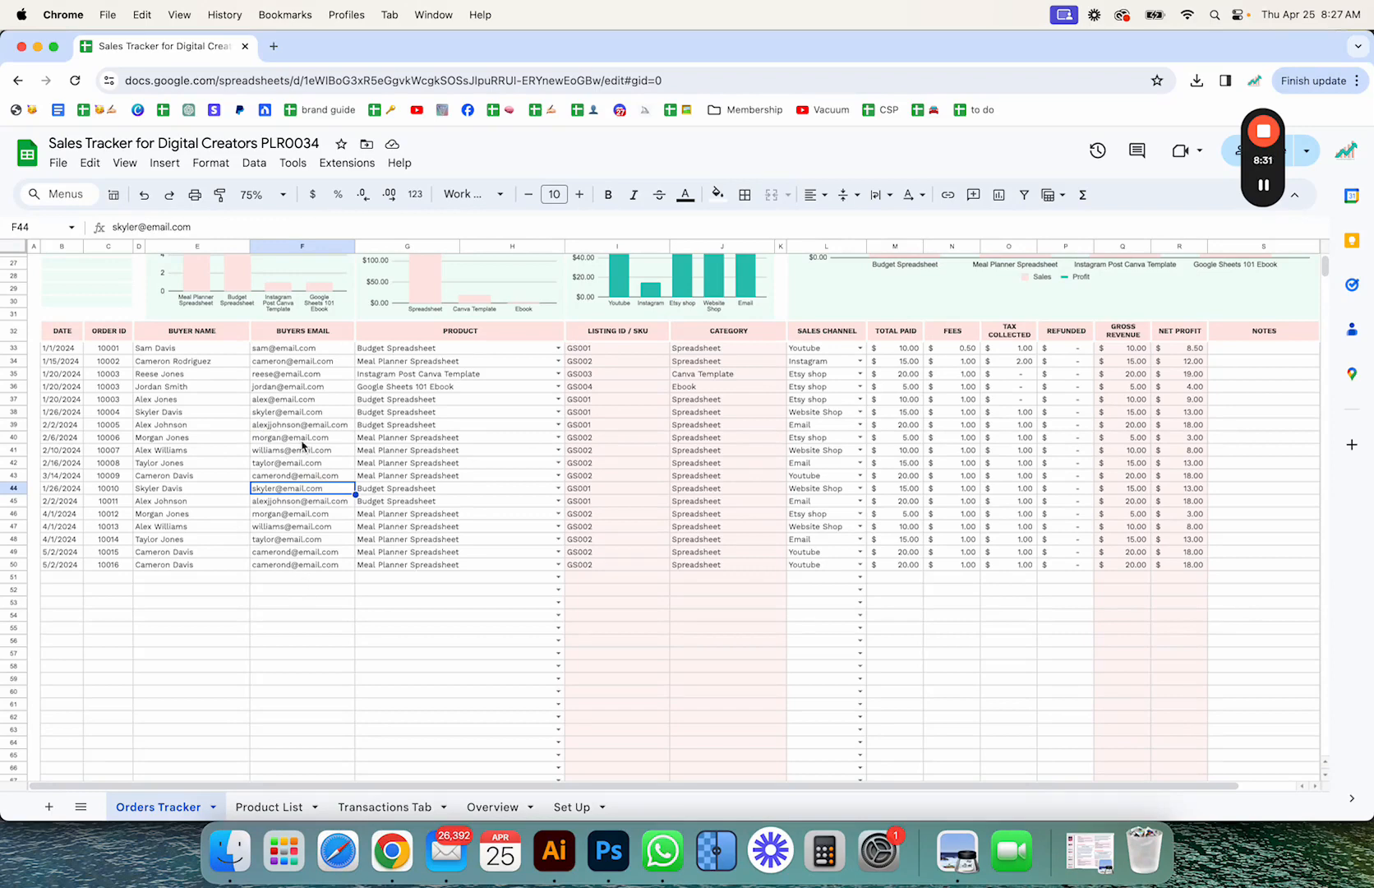
Compare the Top Repeat Buyers and Top 10 Spenders lists with the buyers in the orders table.
scroll(302, 535, up, 4)
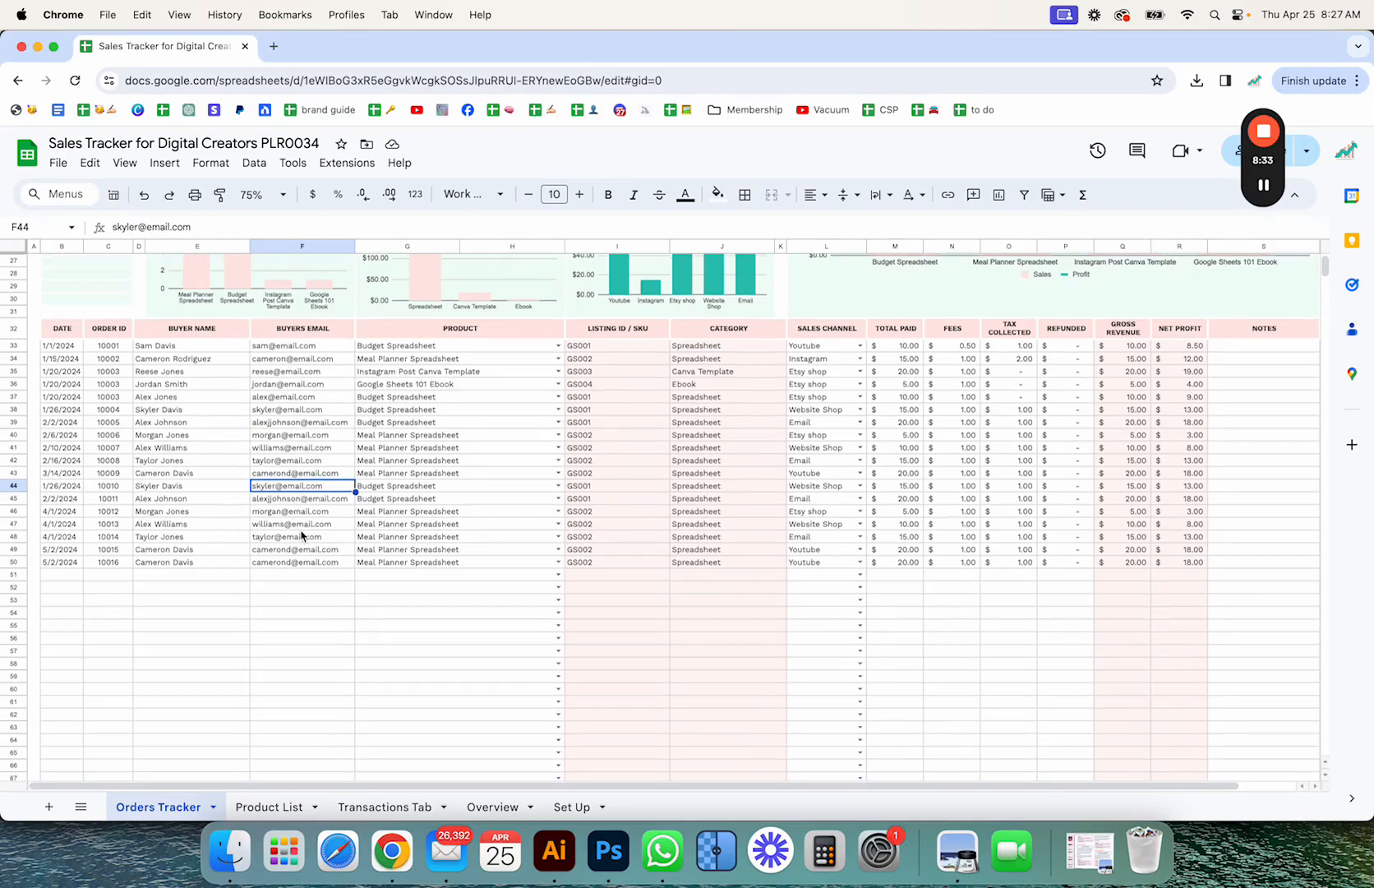
scroll(302, 536, up, 6)
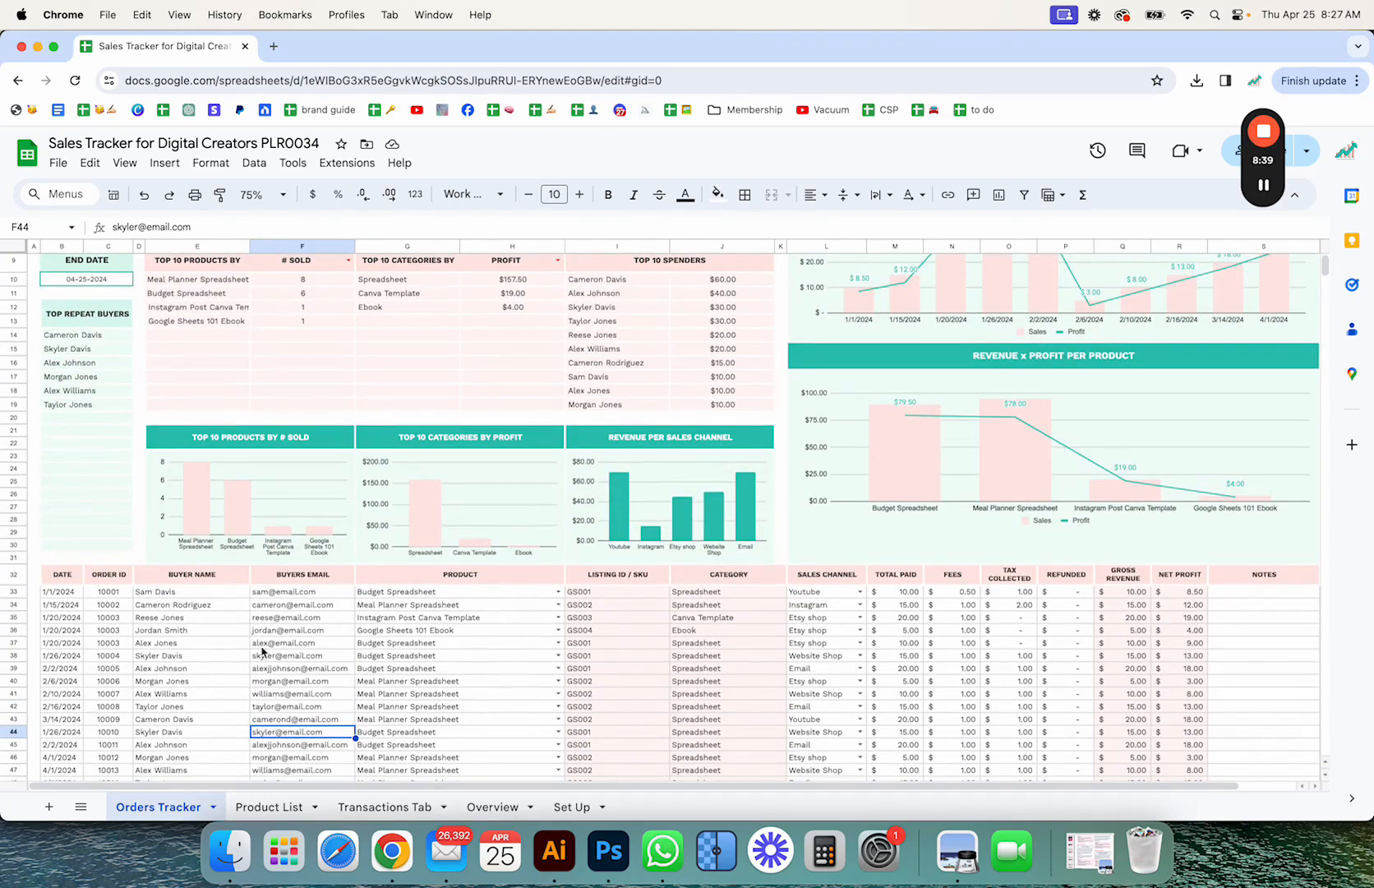
mouse_move(314, 682)
scroll(255, 694, down, 3)
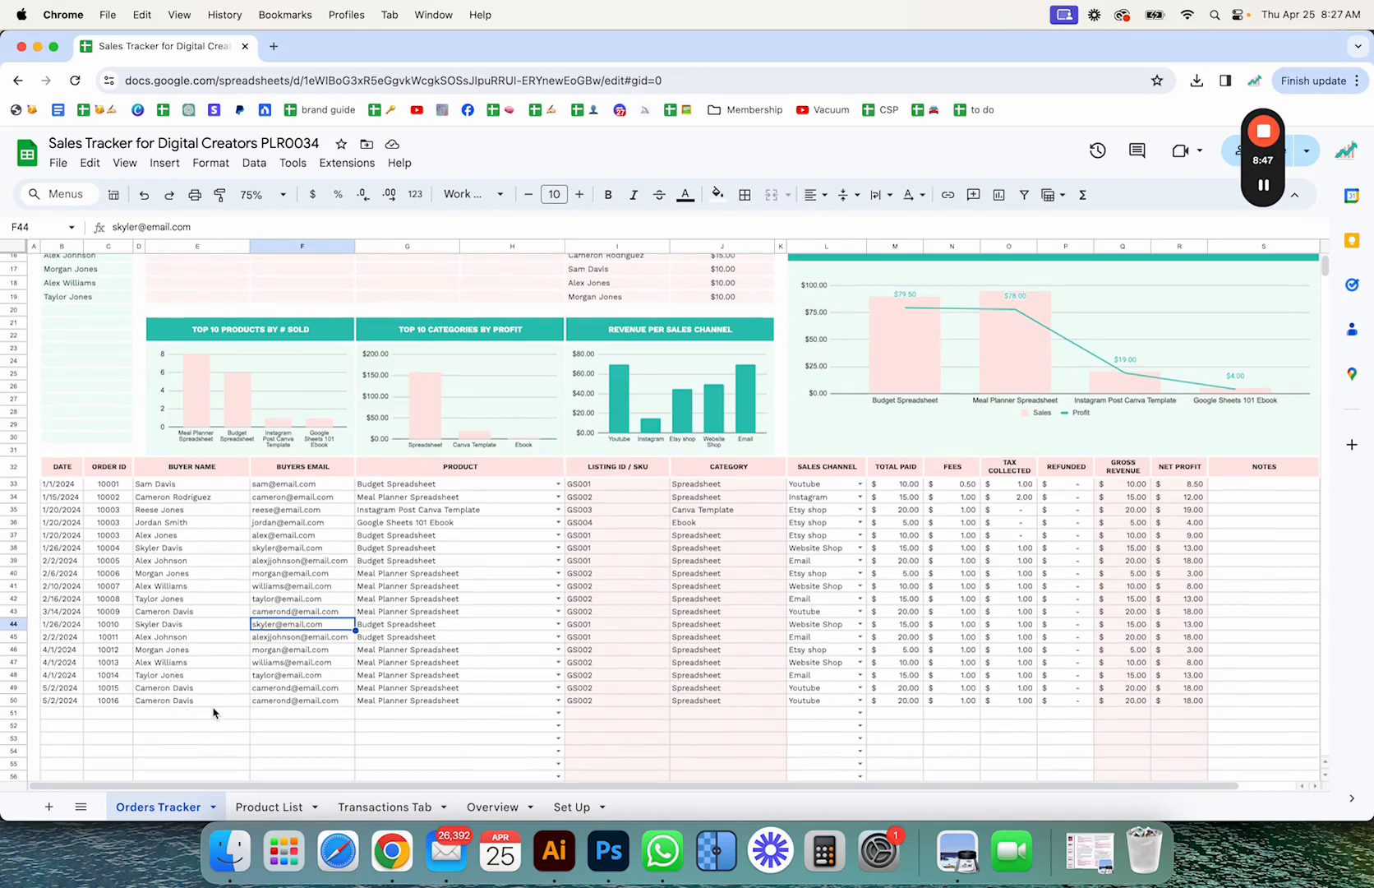
scroll(218, 630, up, 3)
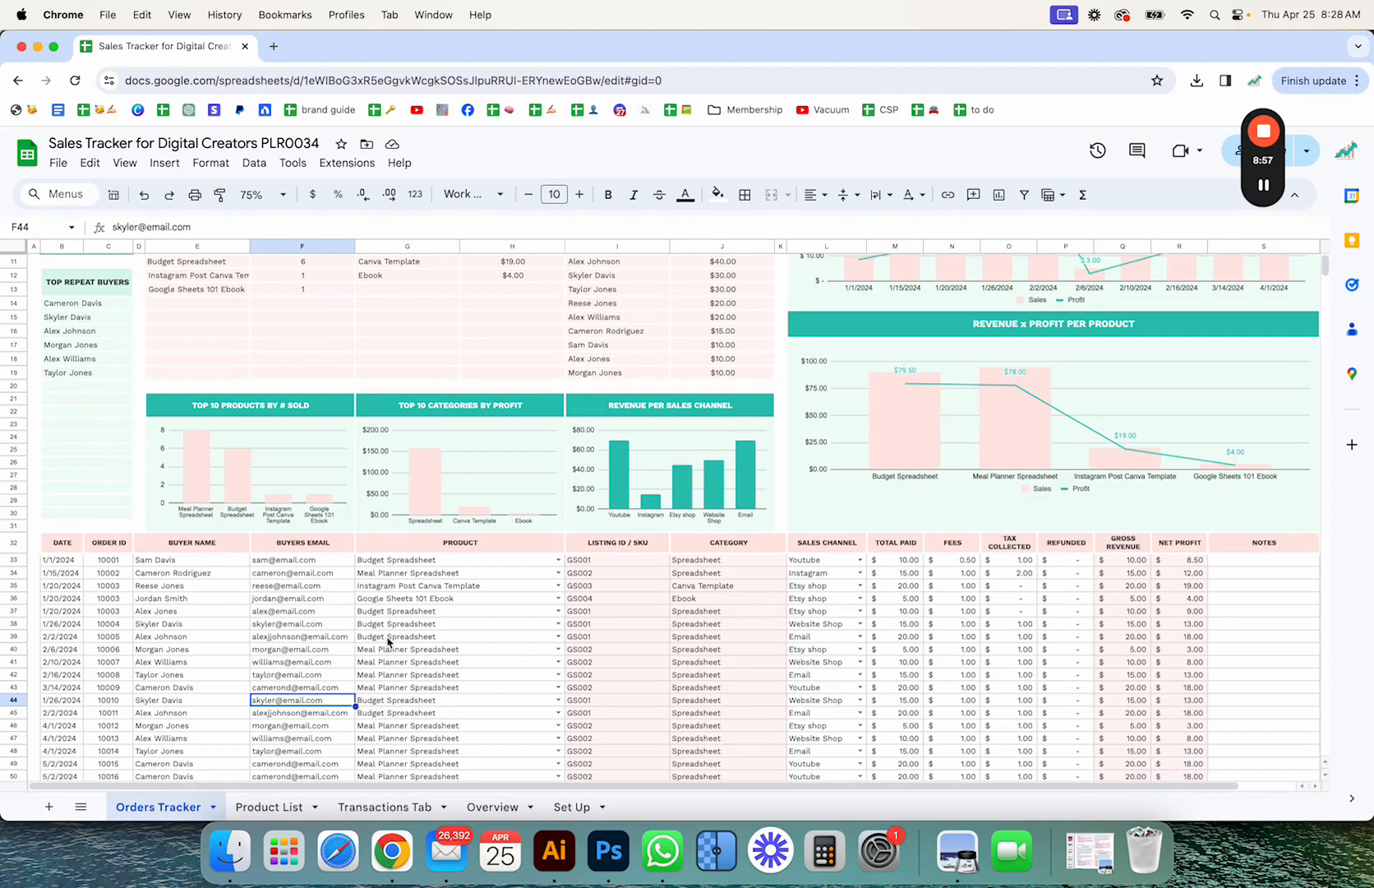
Check the product options offered for the first empty order in row 51.
scroll(310, 694, down, 5)
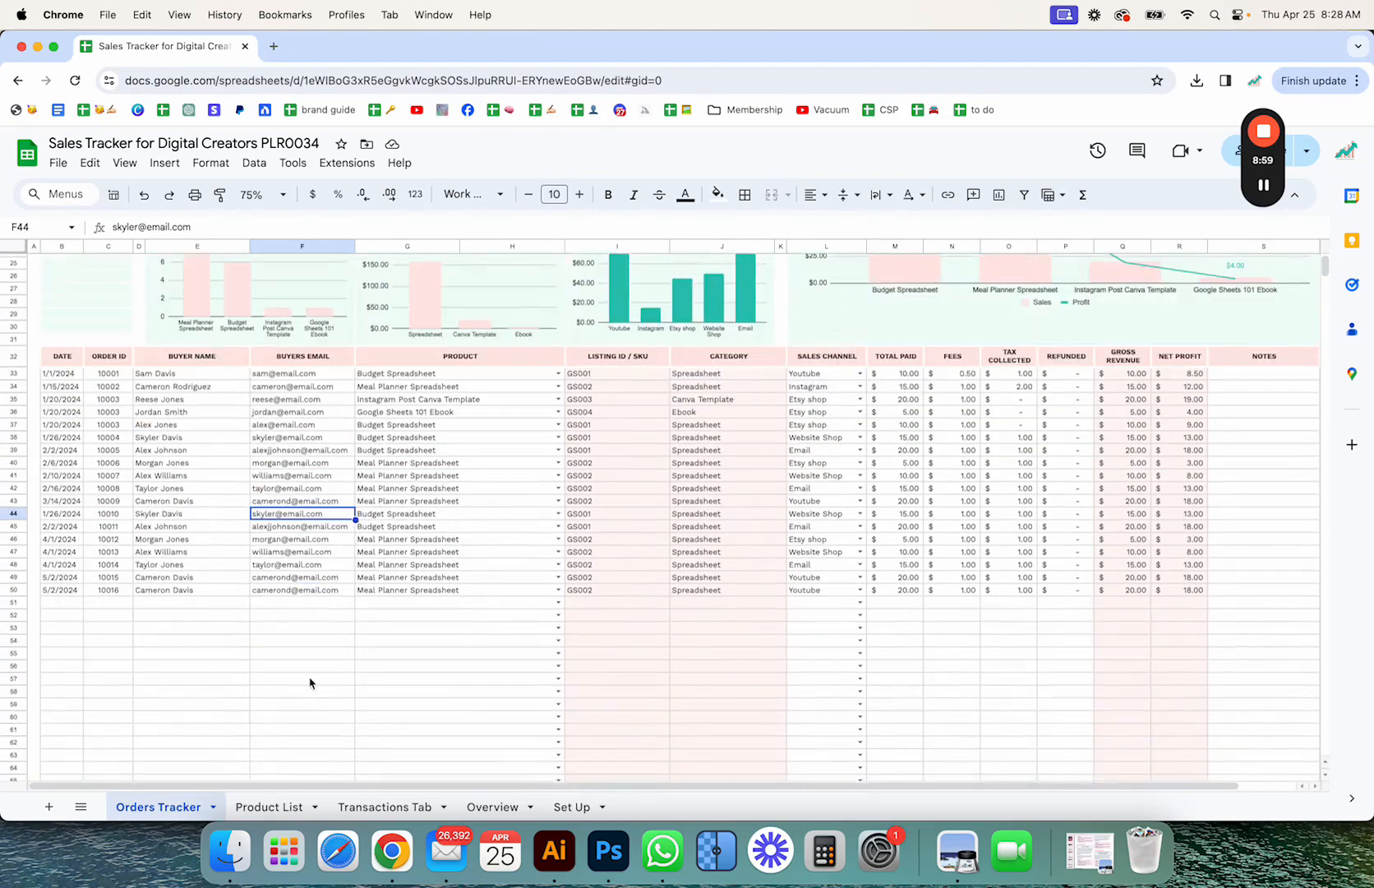
scroll(323, 631, up, 1)
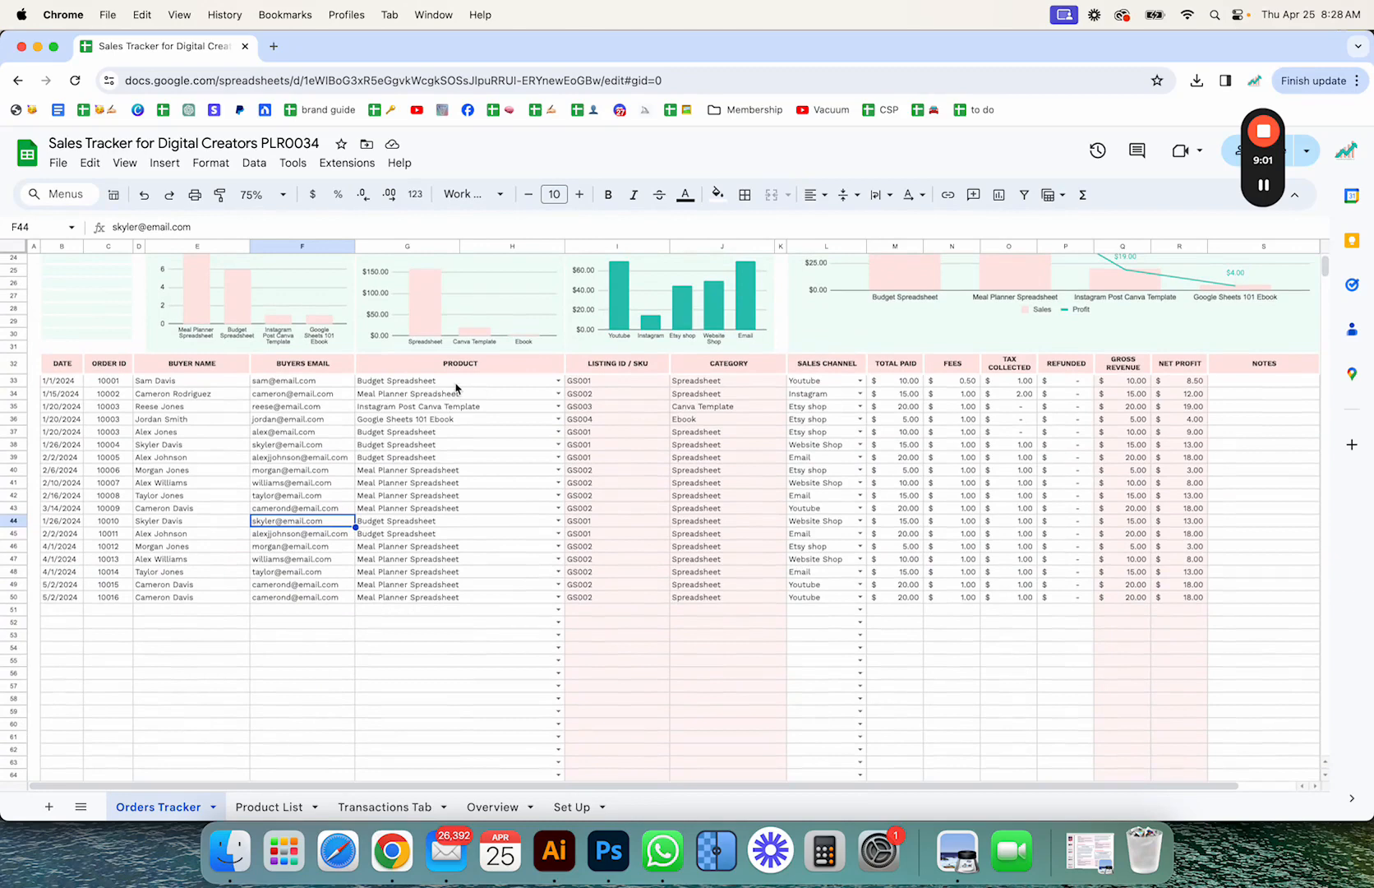
click(558, 609)
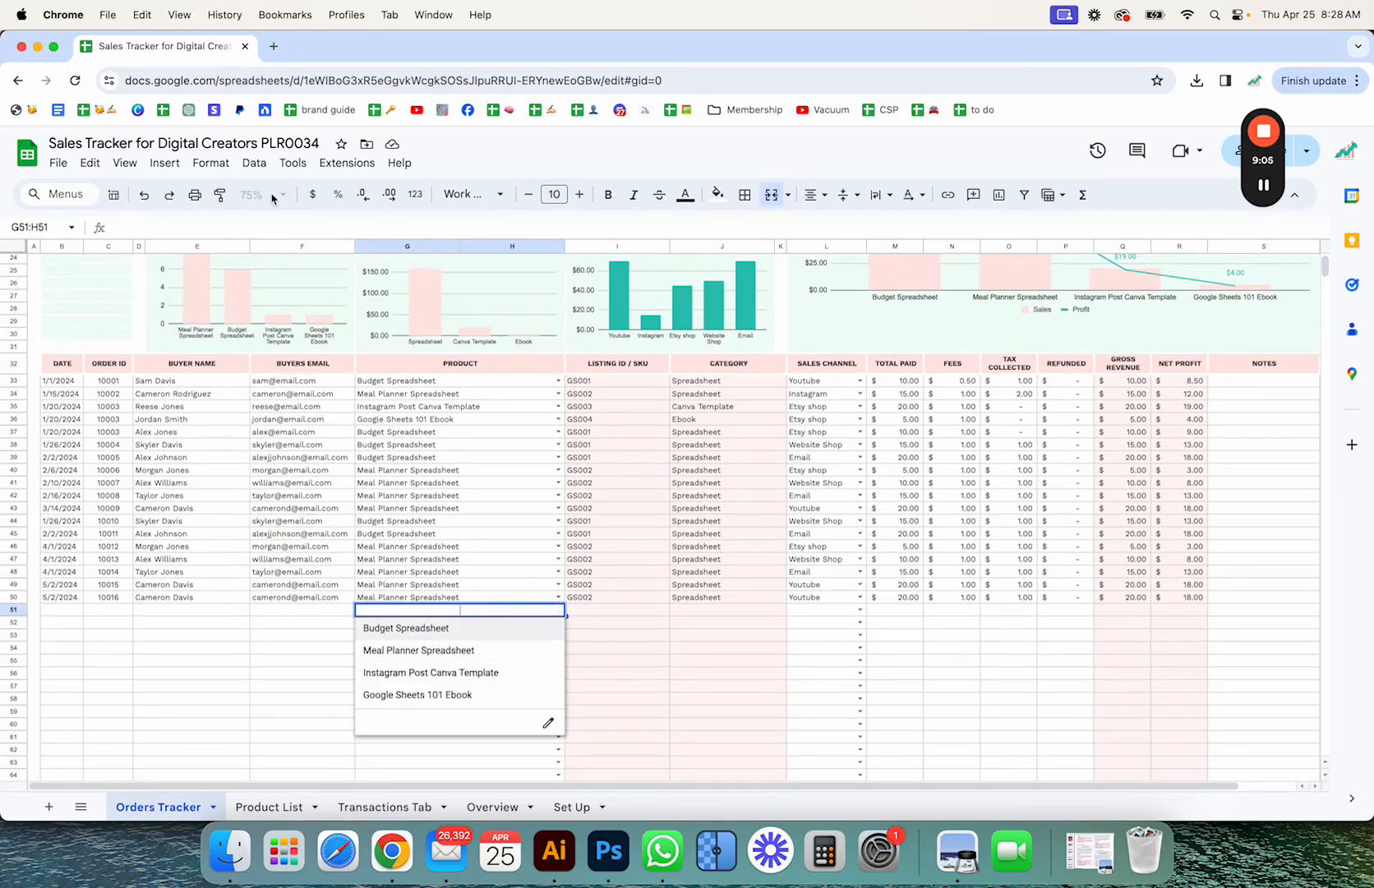
Compare the products in the orders table with the entries on the Product List sheet.
click(473, 561)
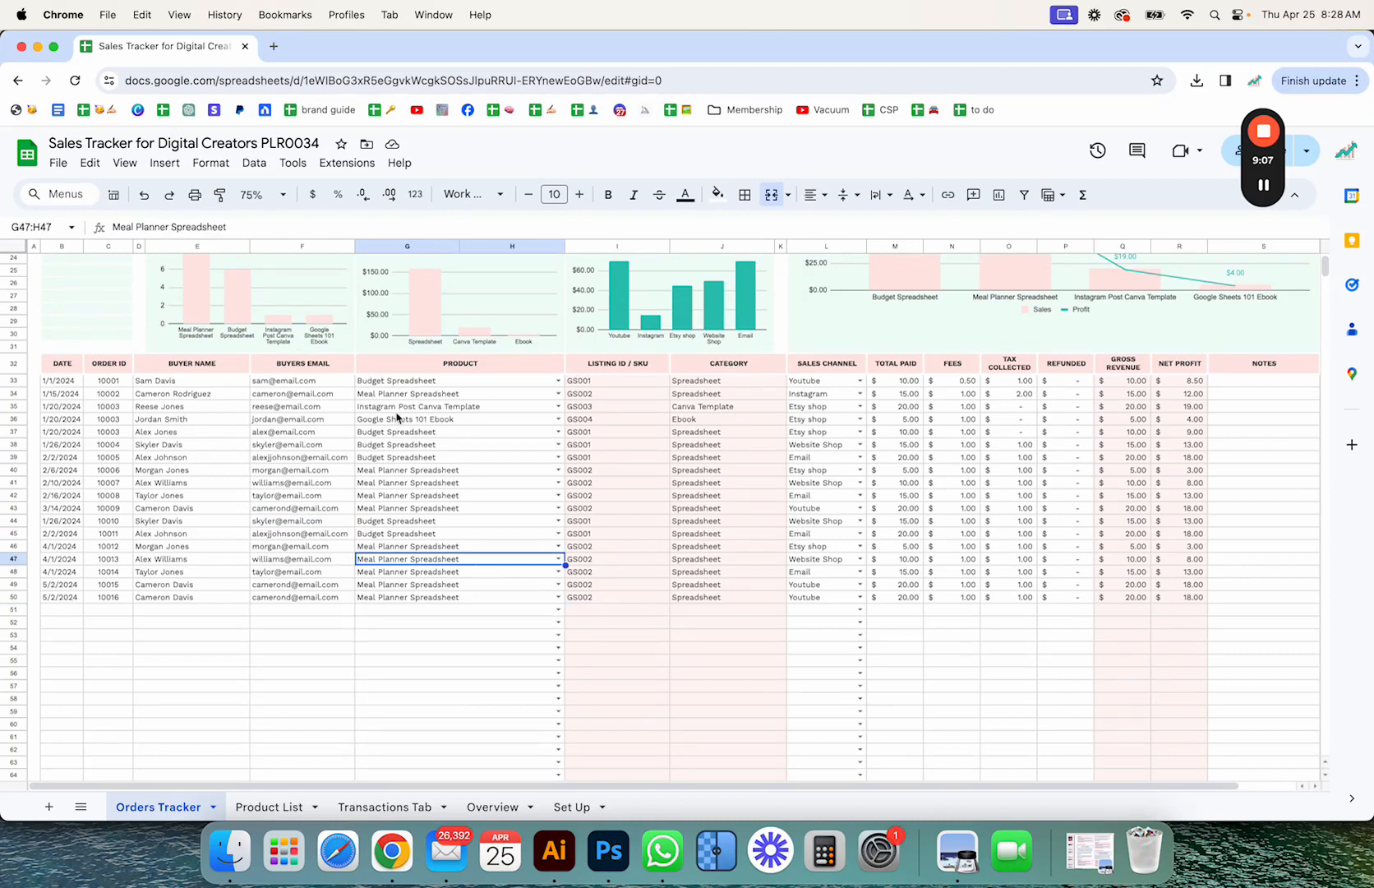
click(294, 809)
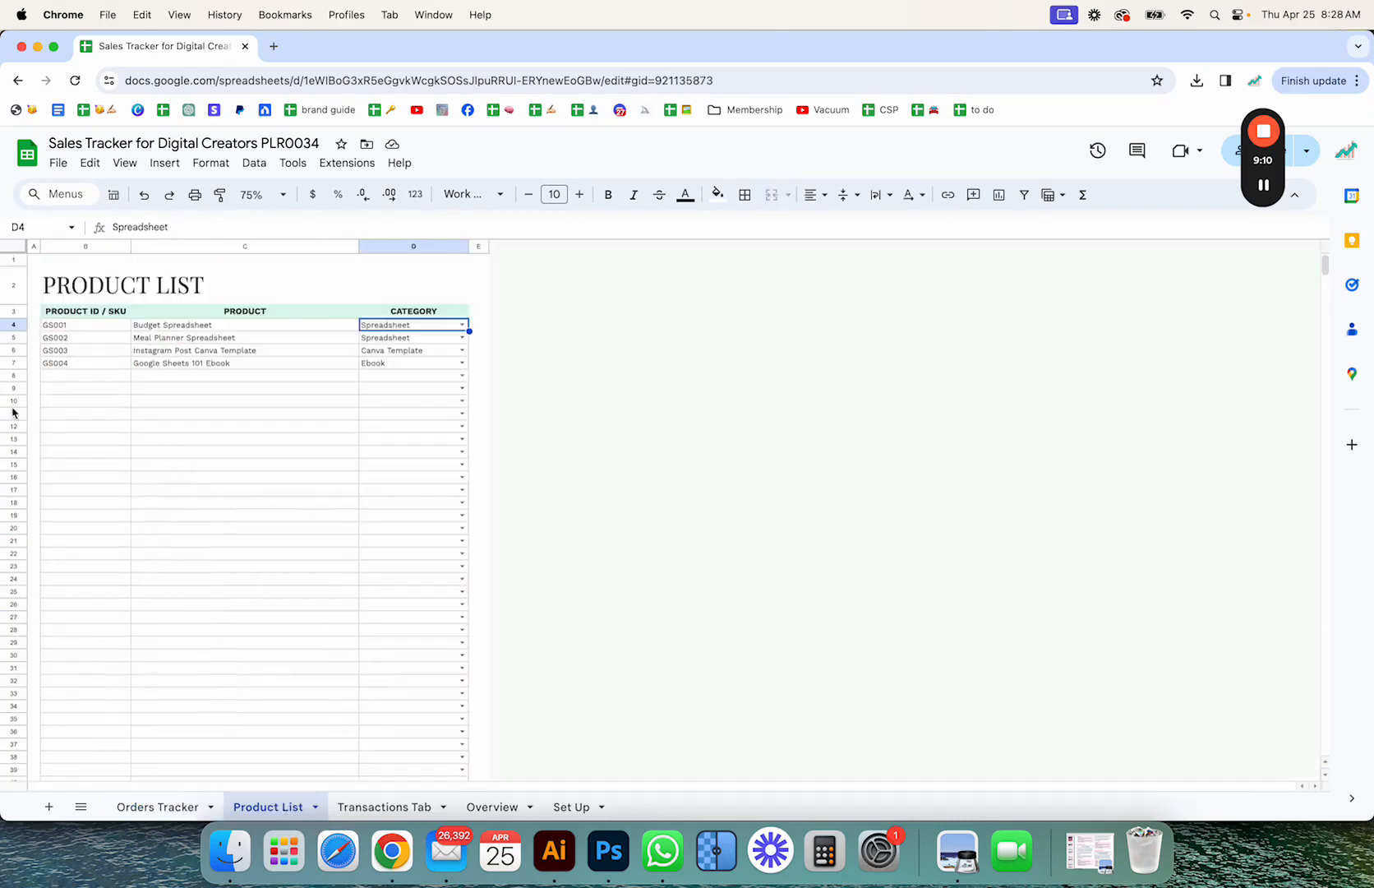
click(159, 806)
scroll(367, 527, up, 10)
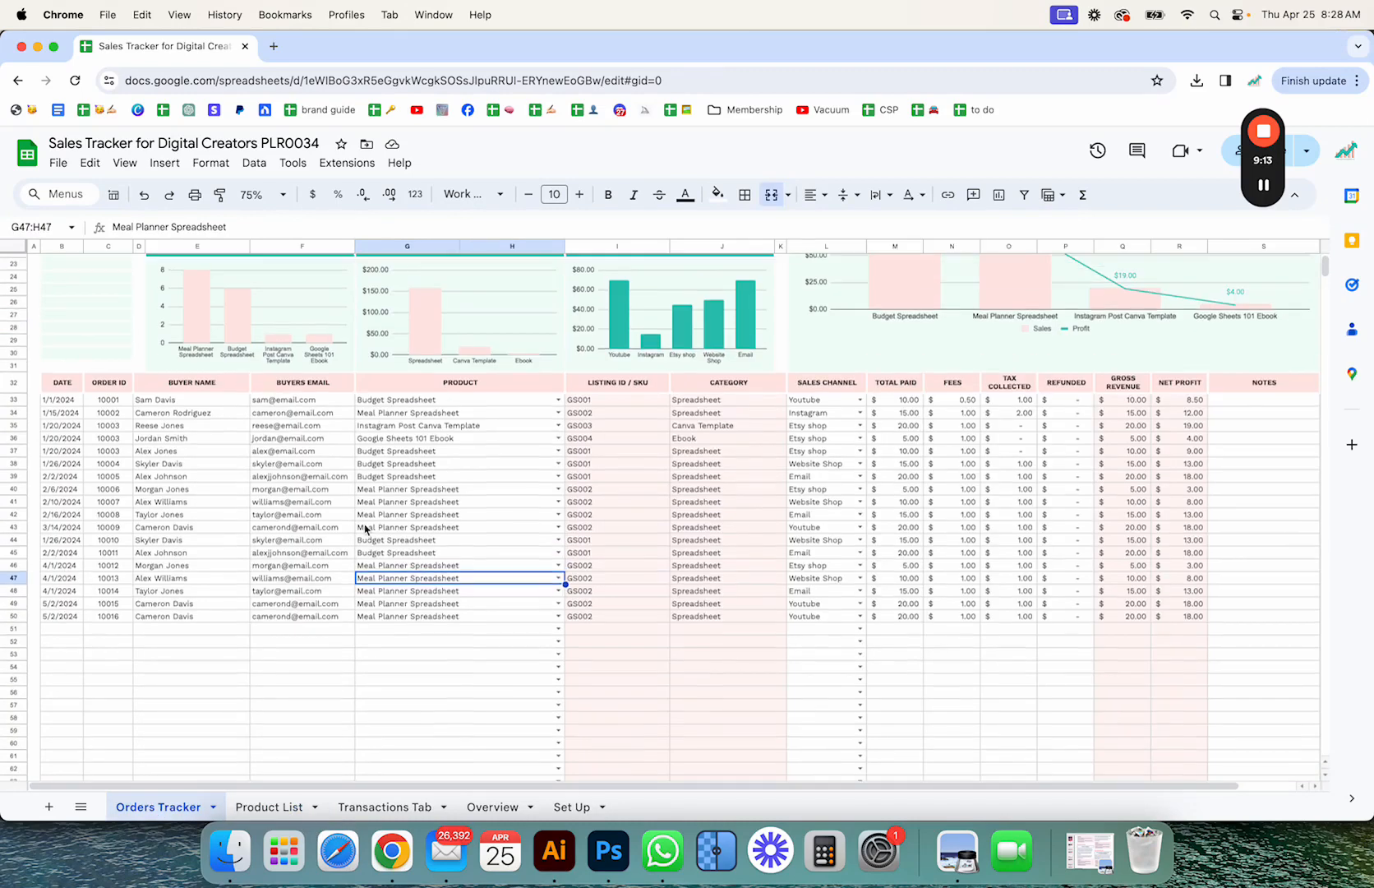
scroll(364, 524, down, 6)
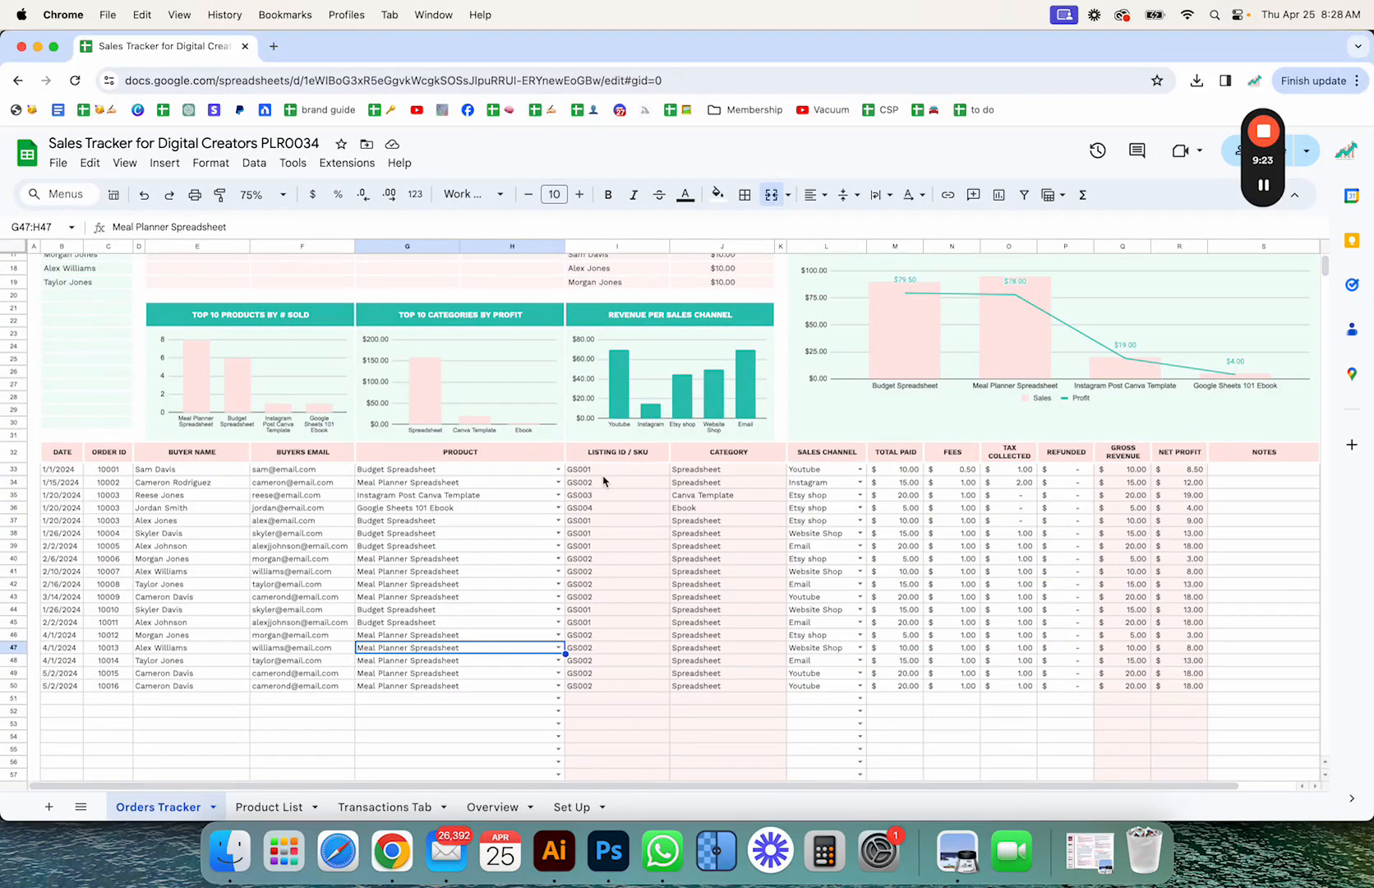
Compare the orders' Listing ID / SKU column with the Product List IDs and inspect the lookup formula in row 40.
click(269, 806)
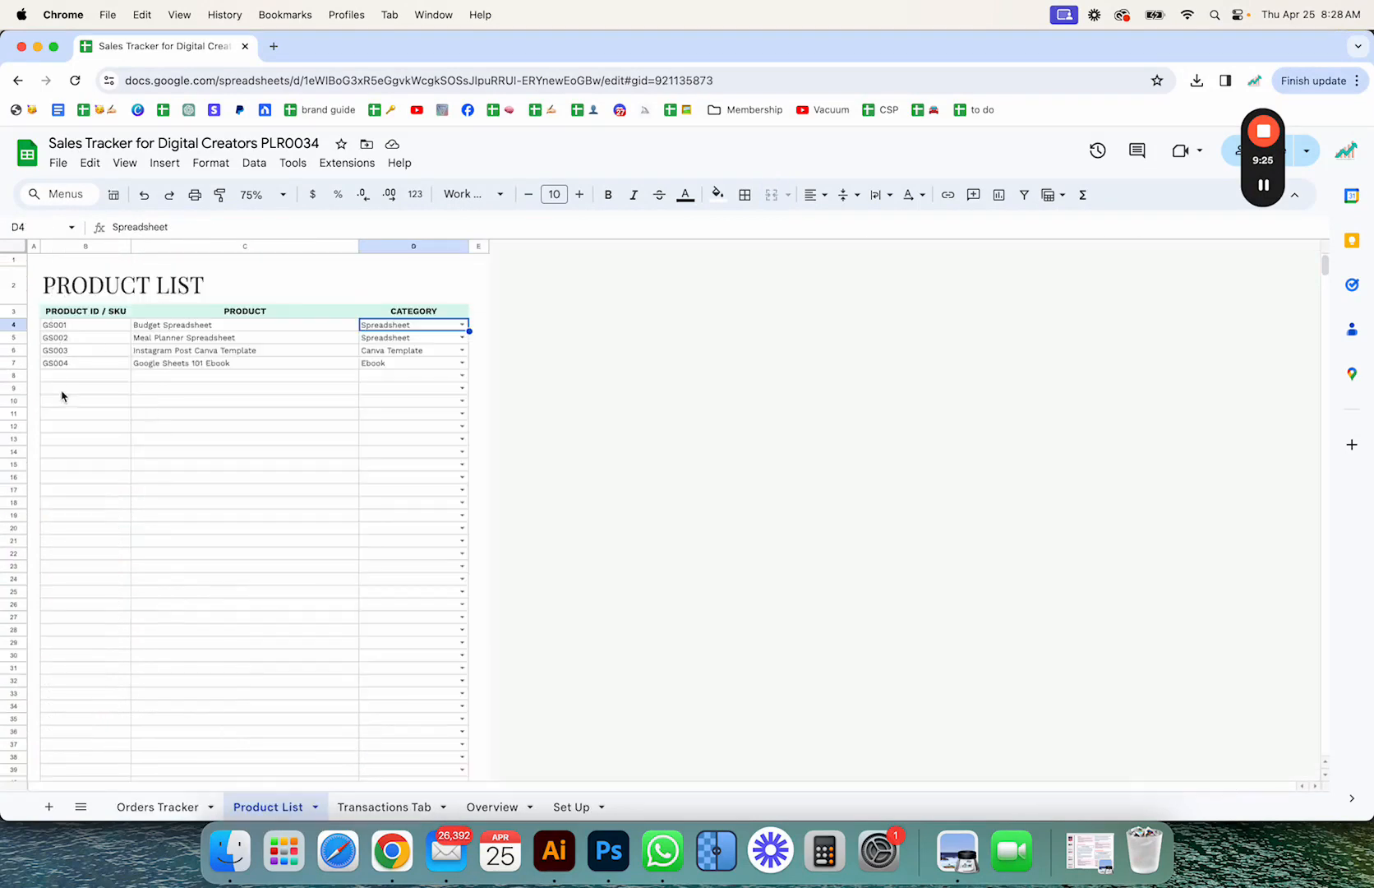
click(191, 796)
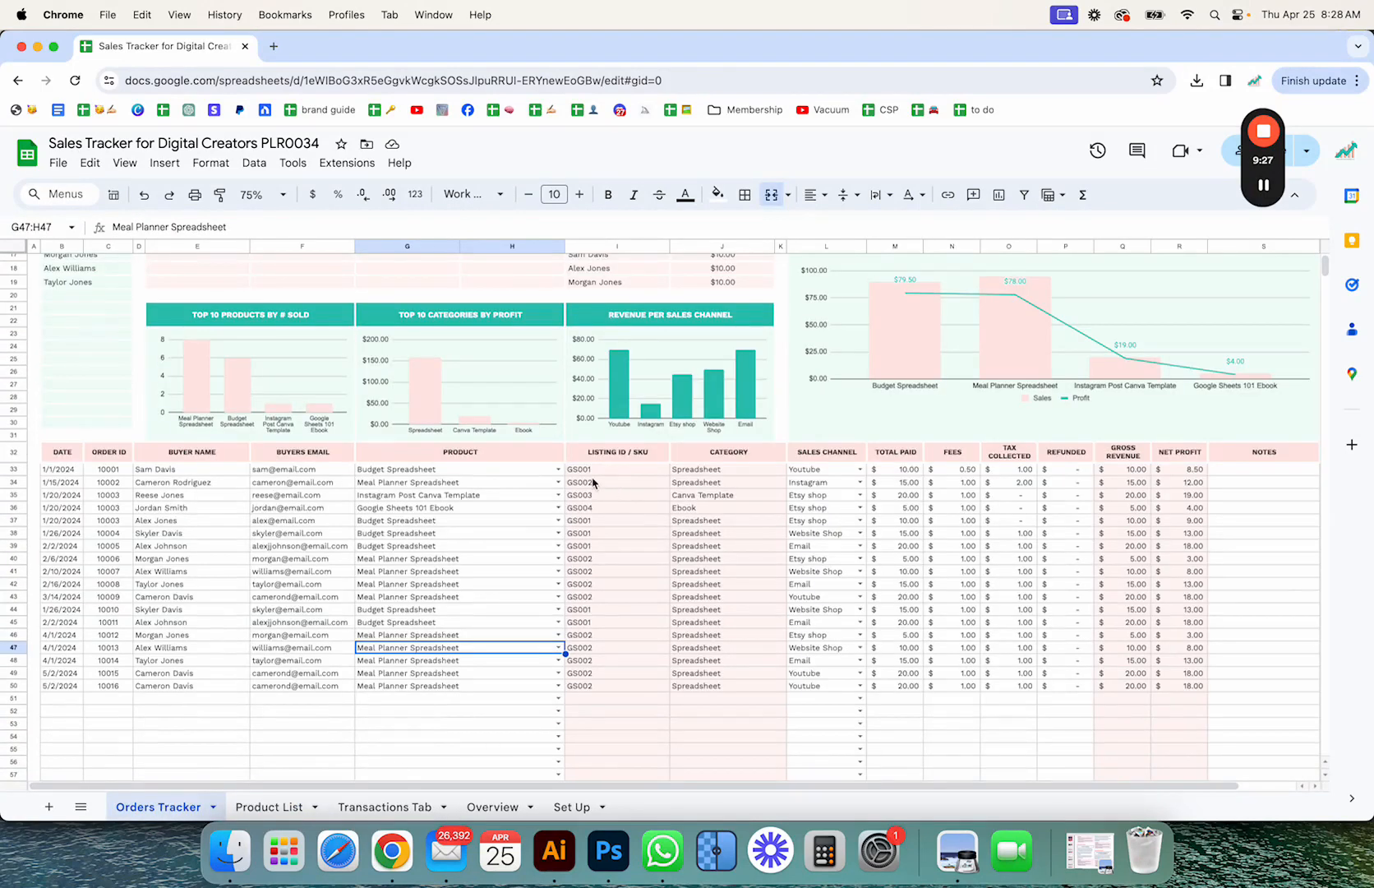
click(615, 561)
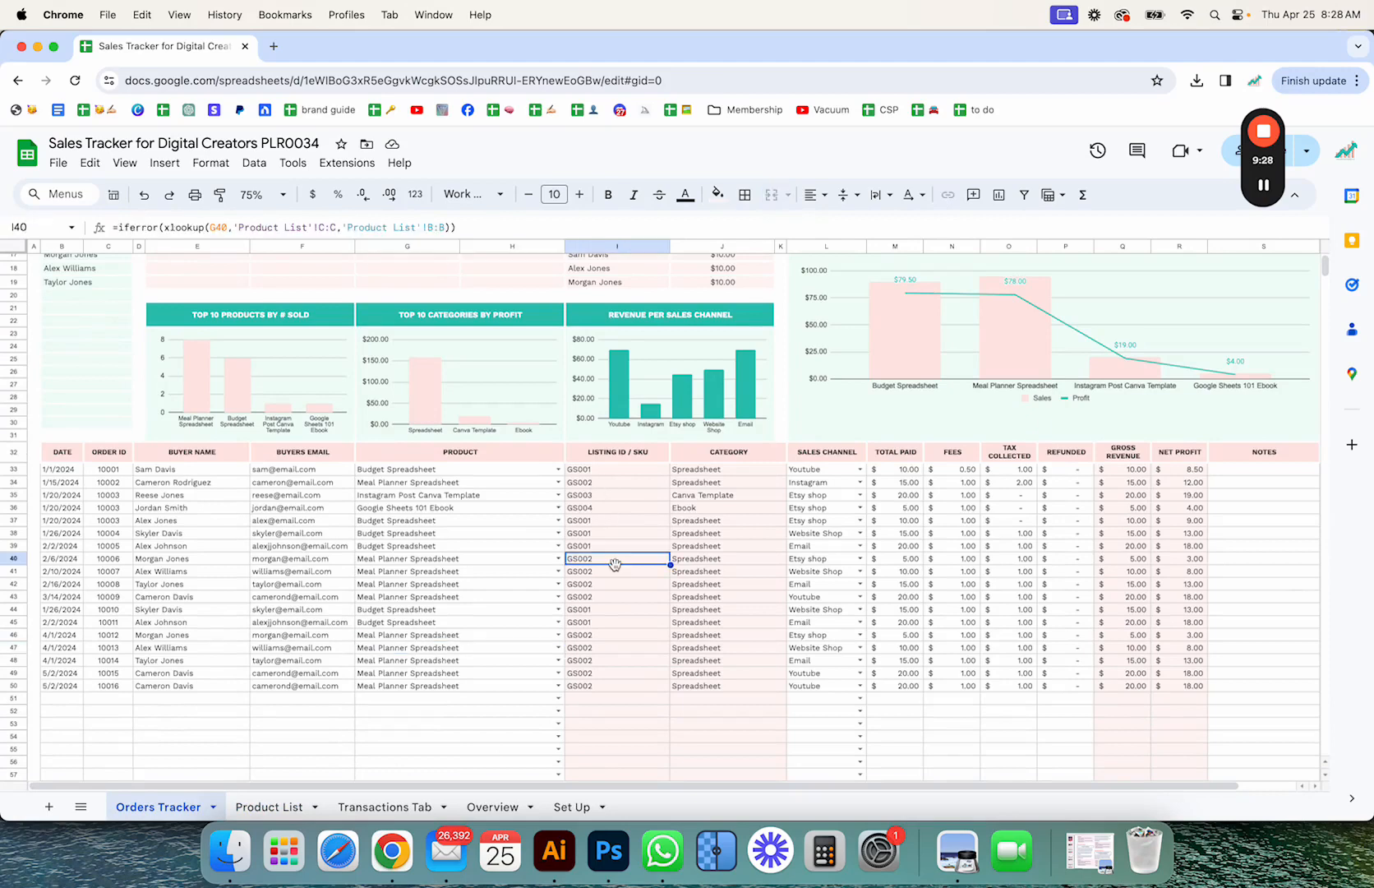
Check the product options for the order in row 33 and inspect that row's Listing ID / SKU formula.
click(397, 470)
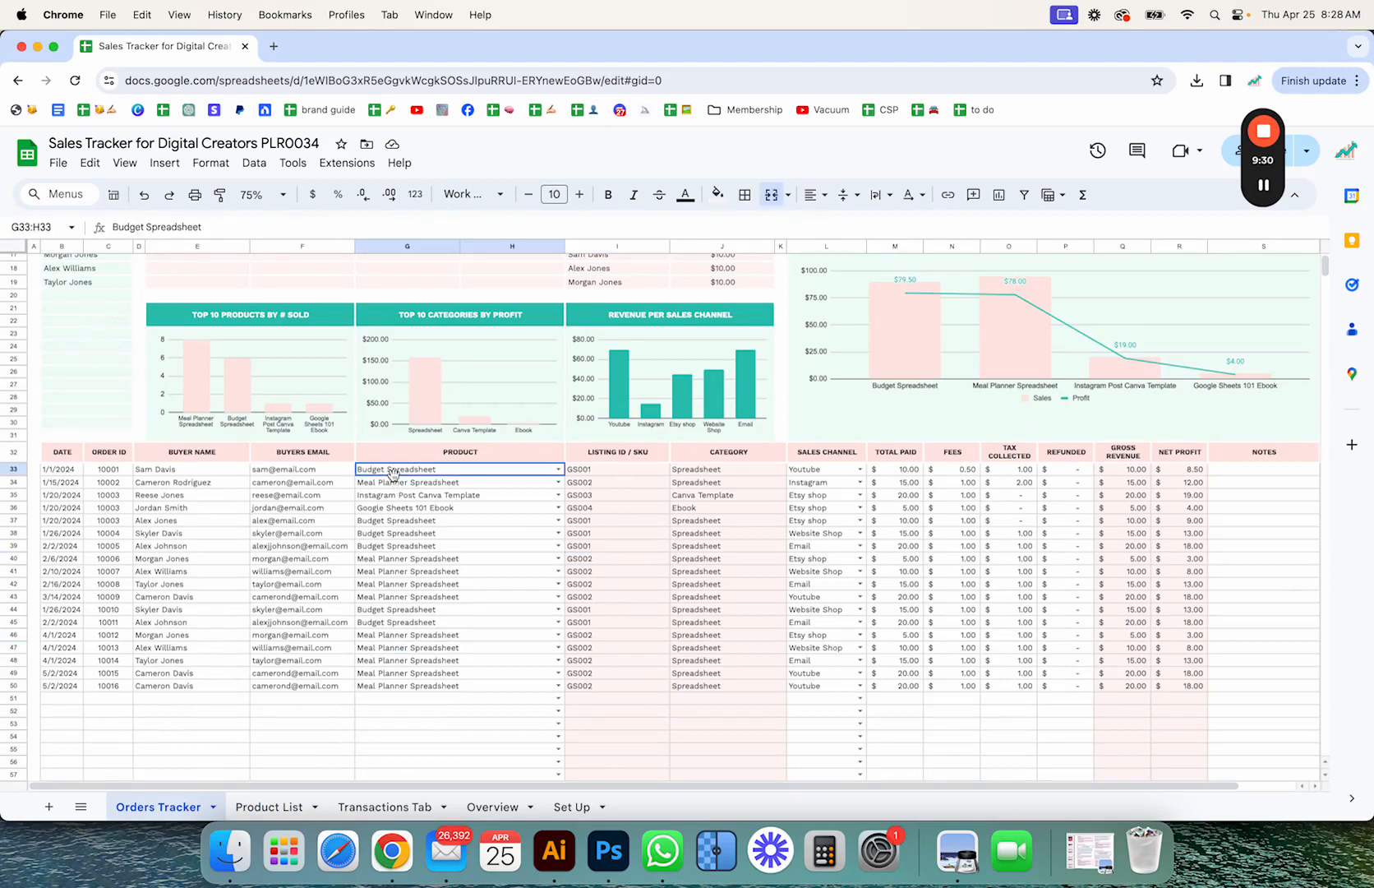
click(558, 469)
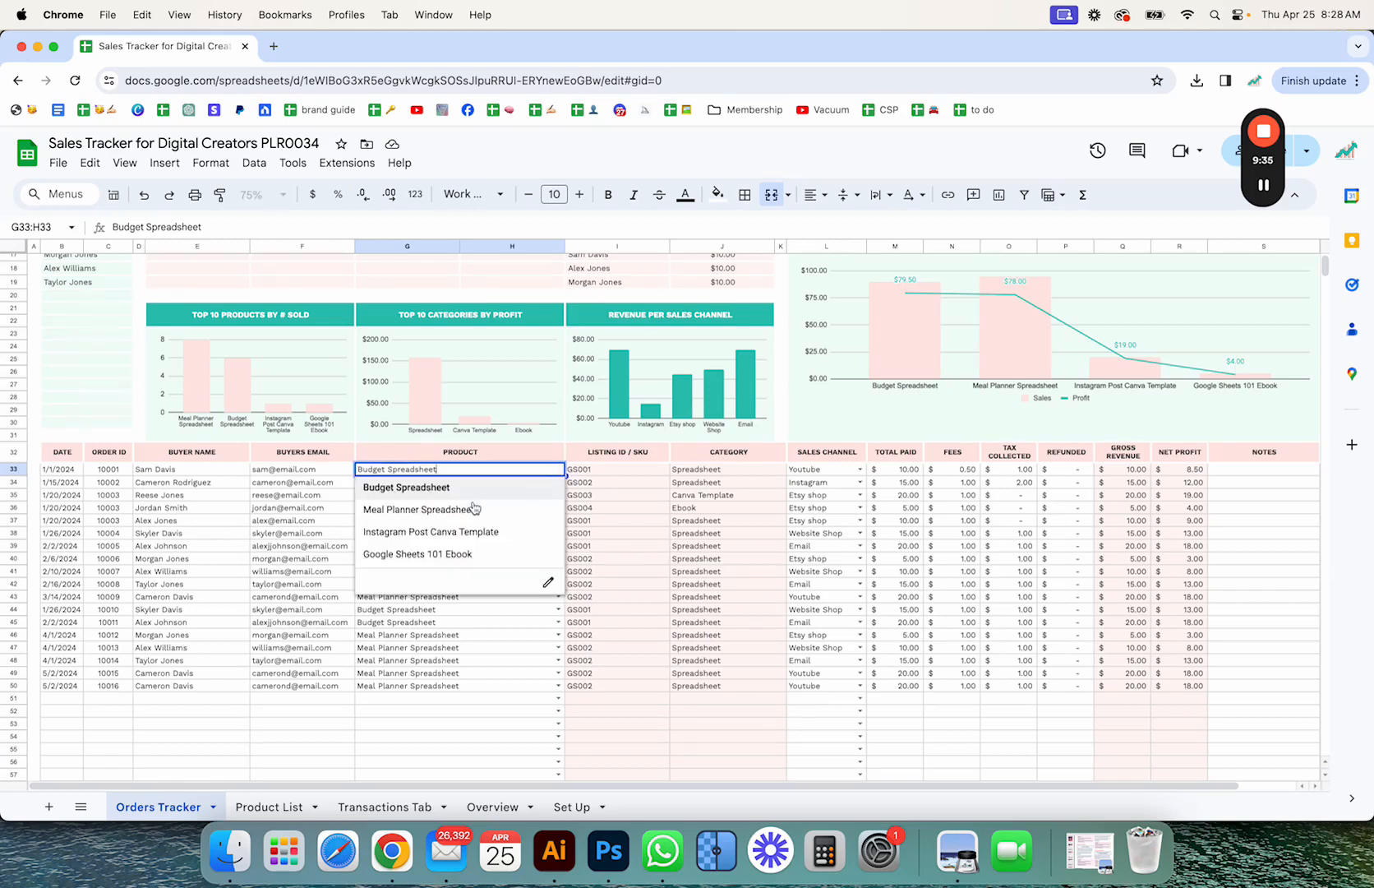
click(484, 458)
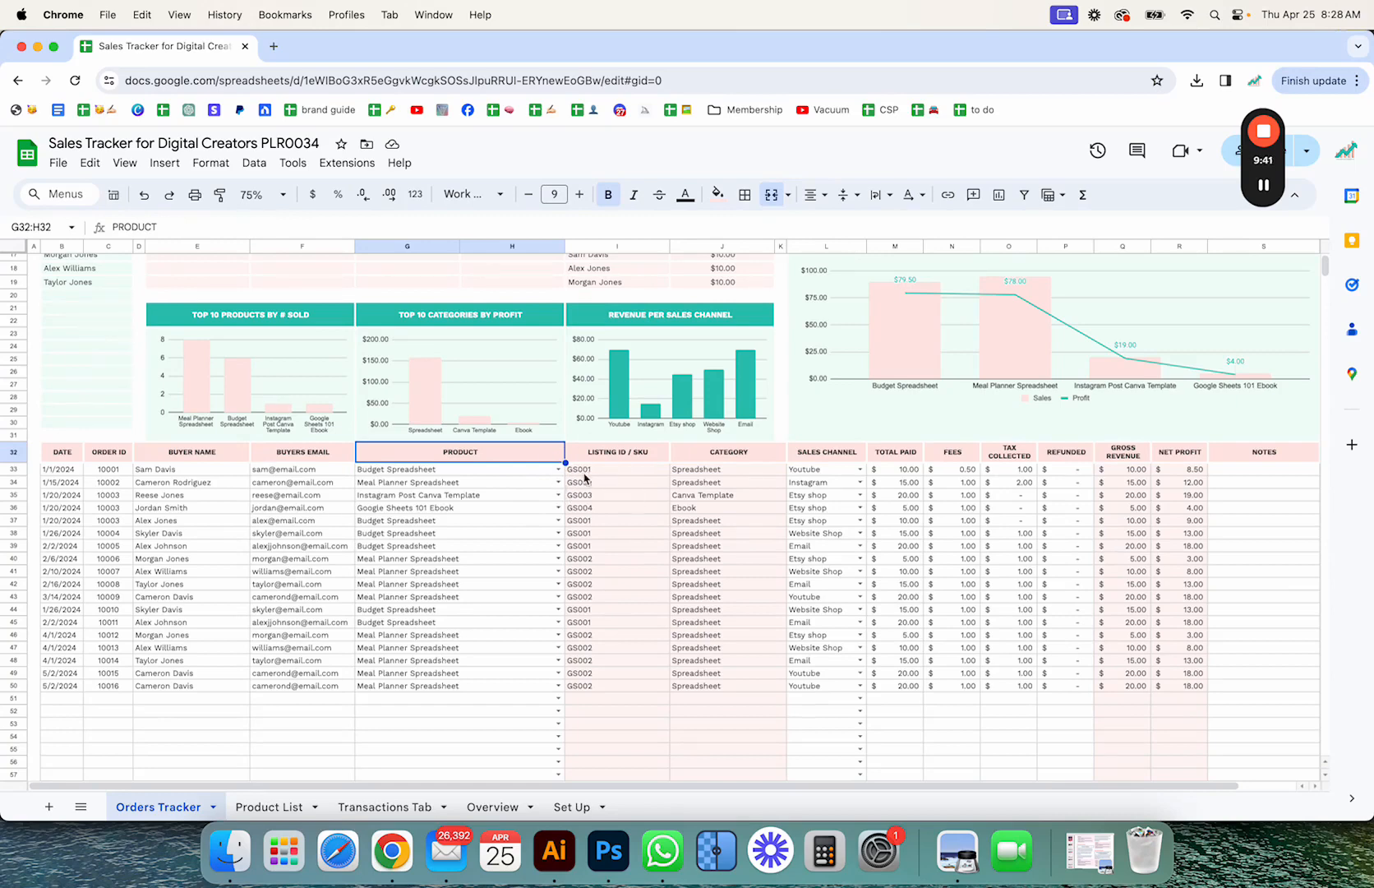
click(584, 474)
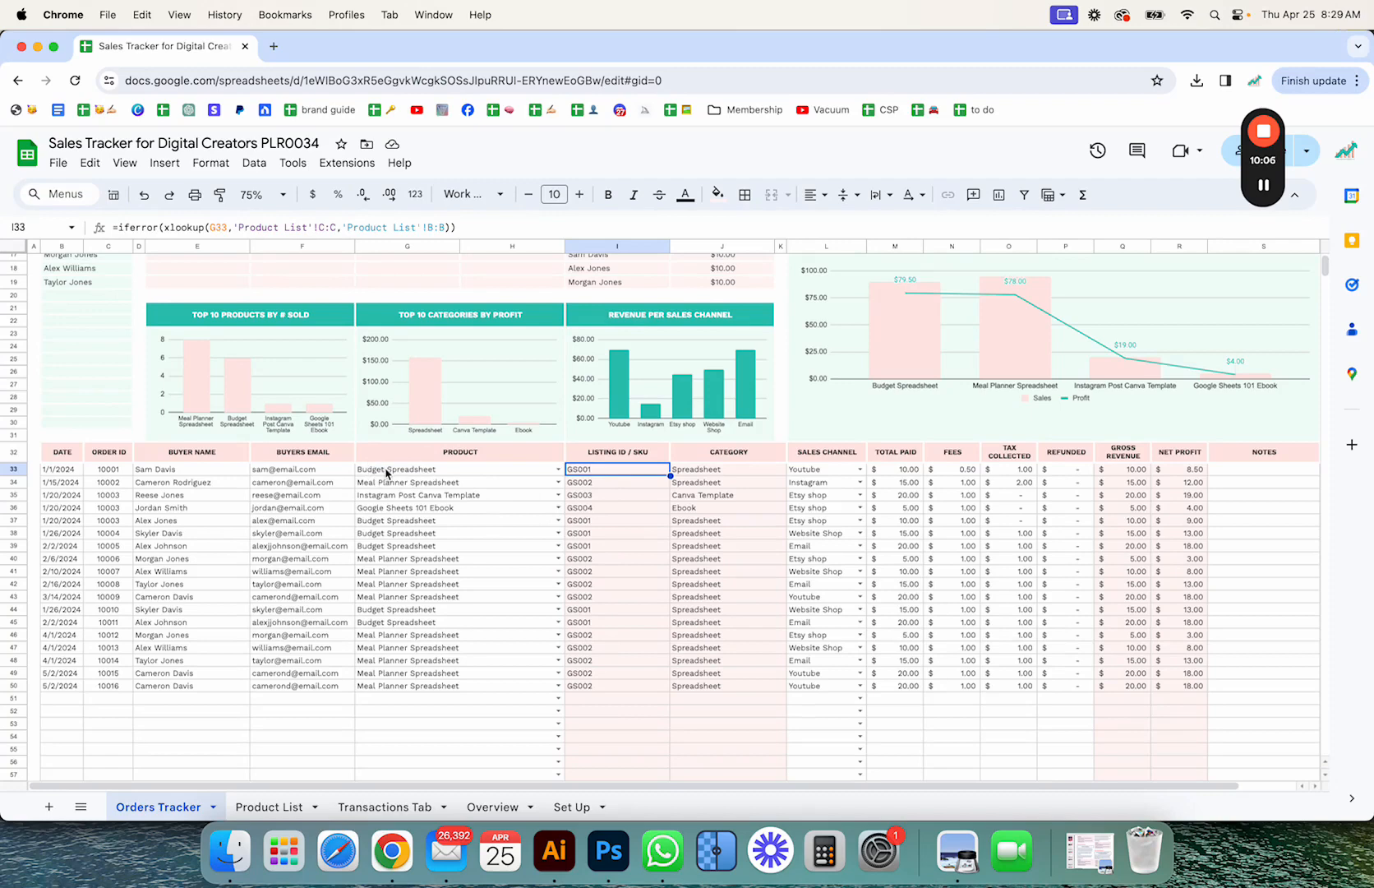
Check the product options for row 51 of the orders table and add Budget Spreadsheet as a product in row 8 of the Product List.
click(558, 698)
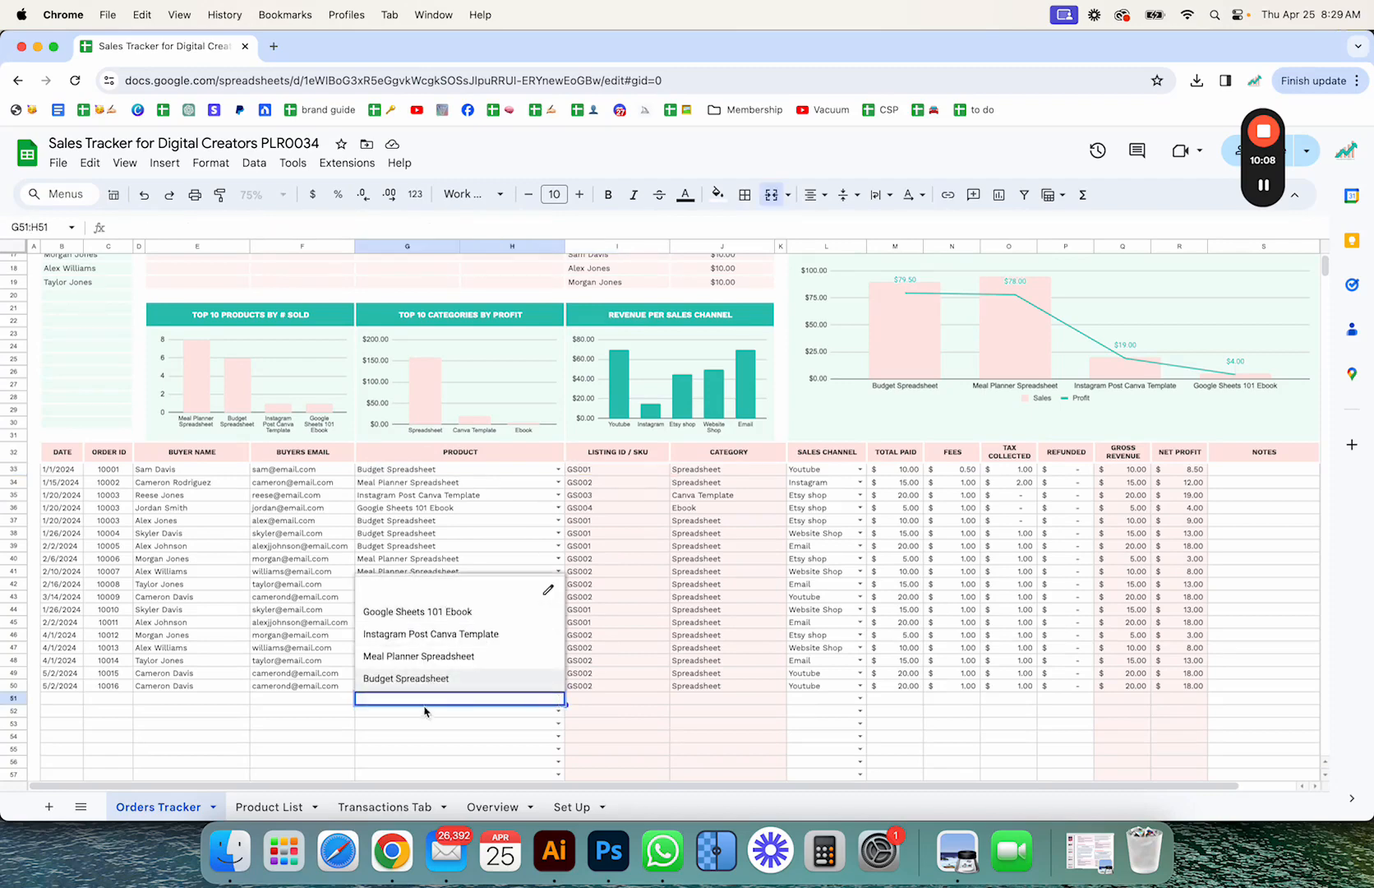
click(290, 804)
click(224, 377)
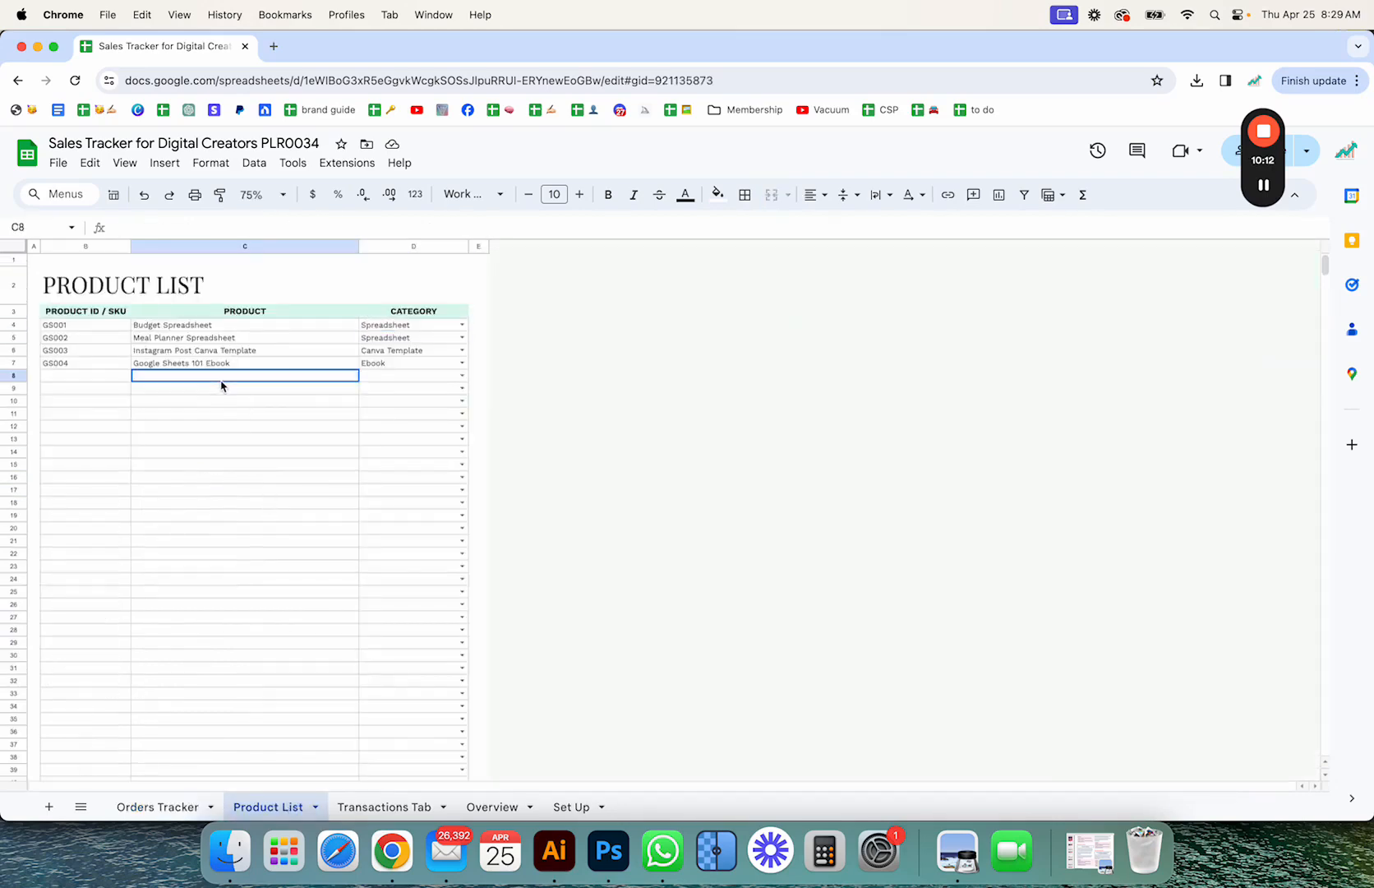
text(Budget)
key(Return)
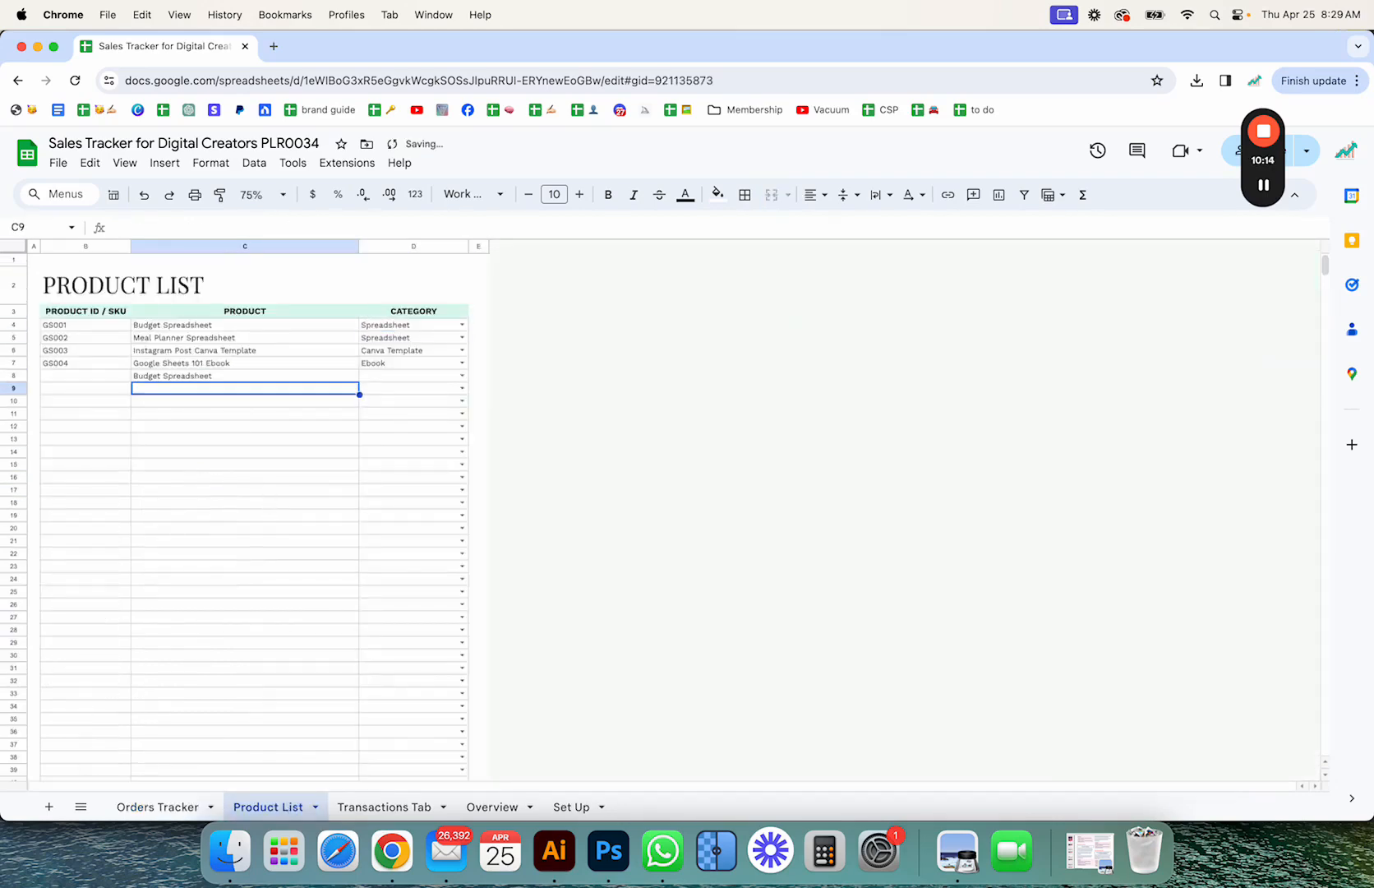
Recheck the product options for order row 51 and rename the product in row 8 of the Product List to Budget Spreadsheet Purple.
click(153, 808)
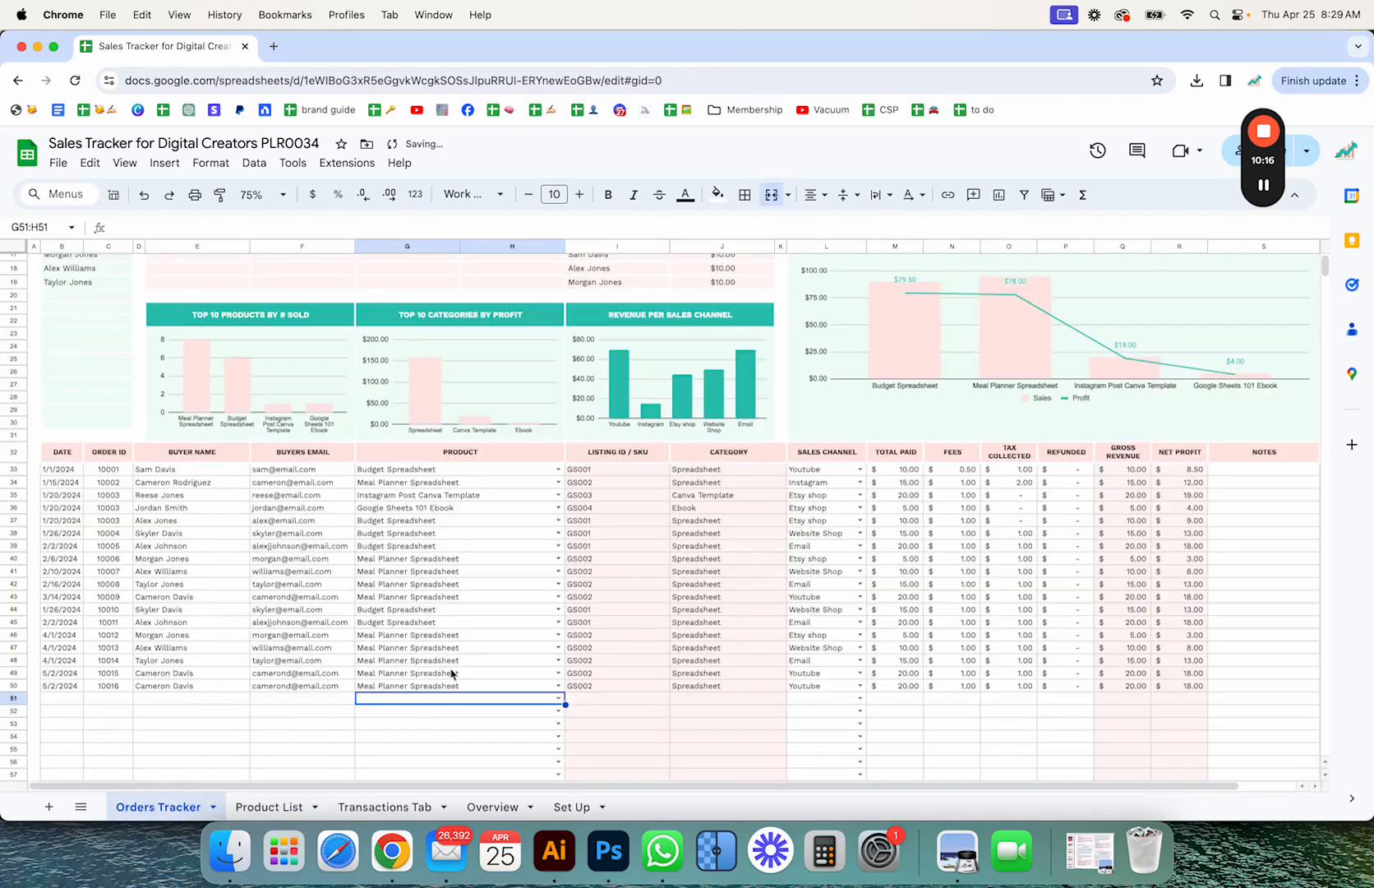
click(553, 699)
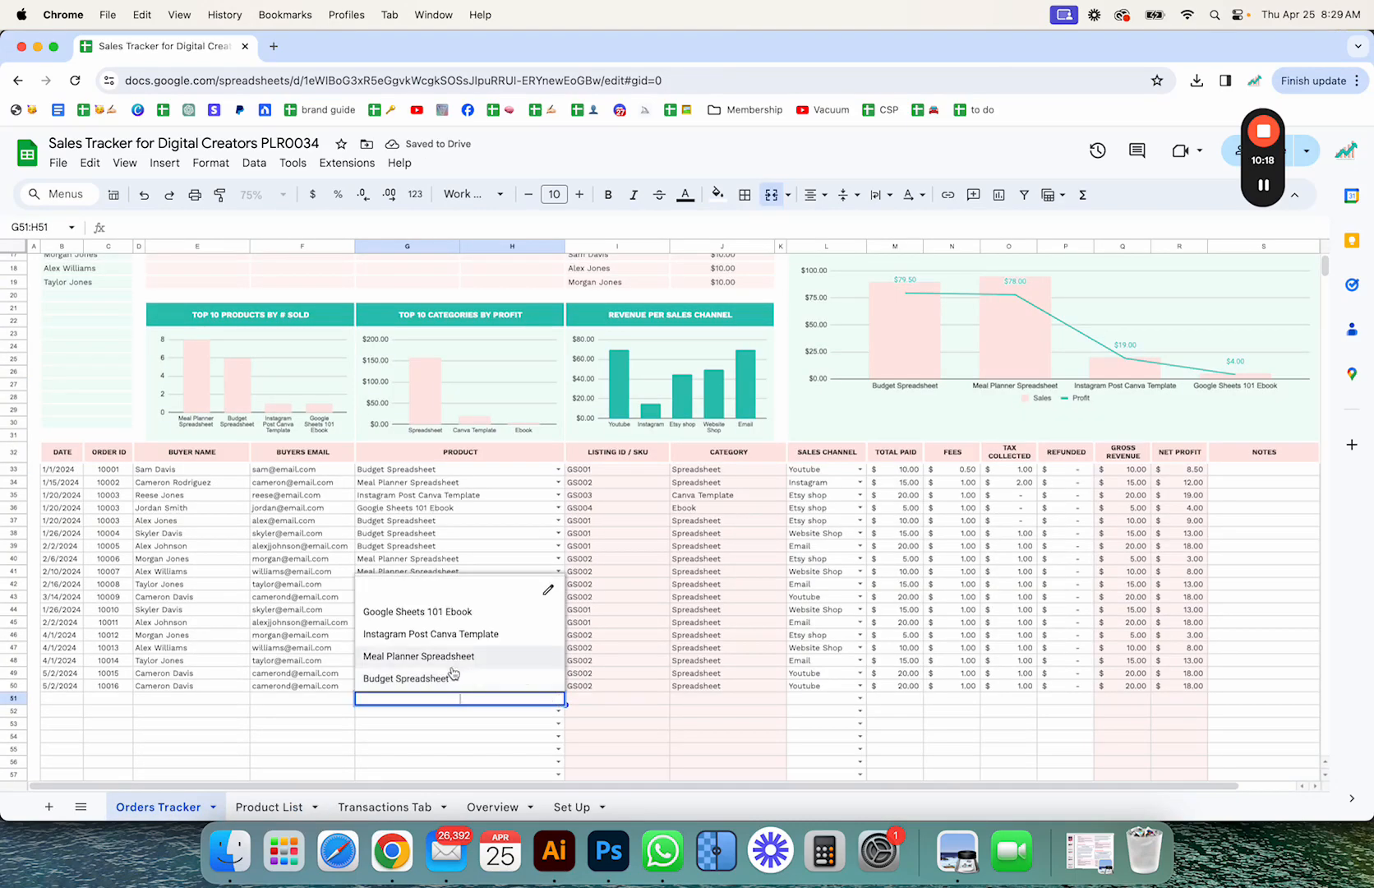
click(269, 807)
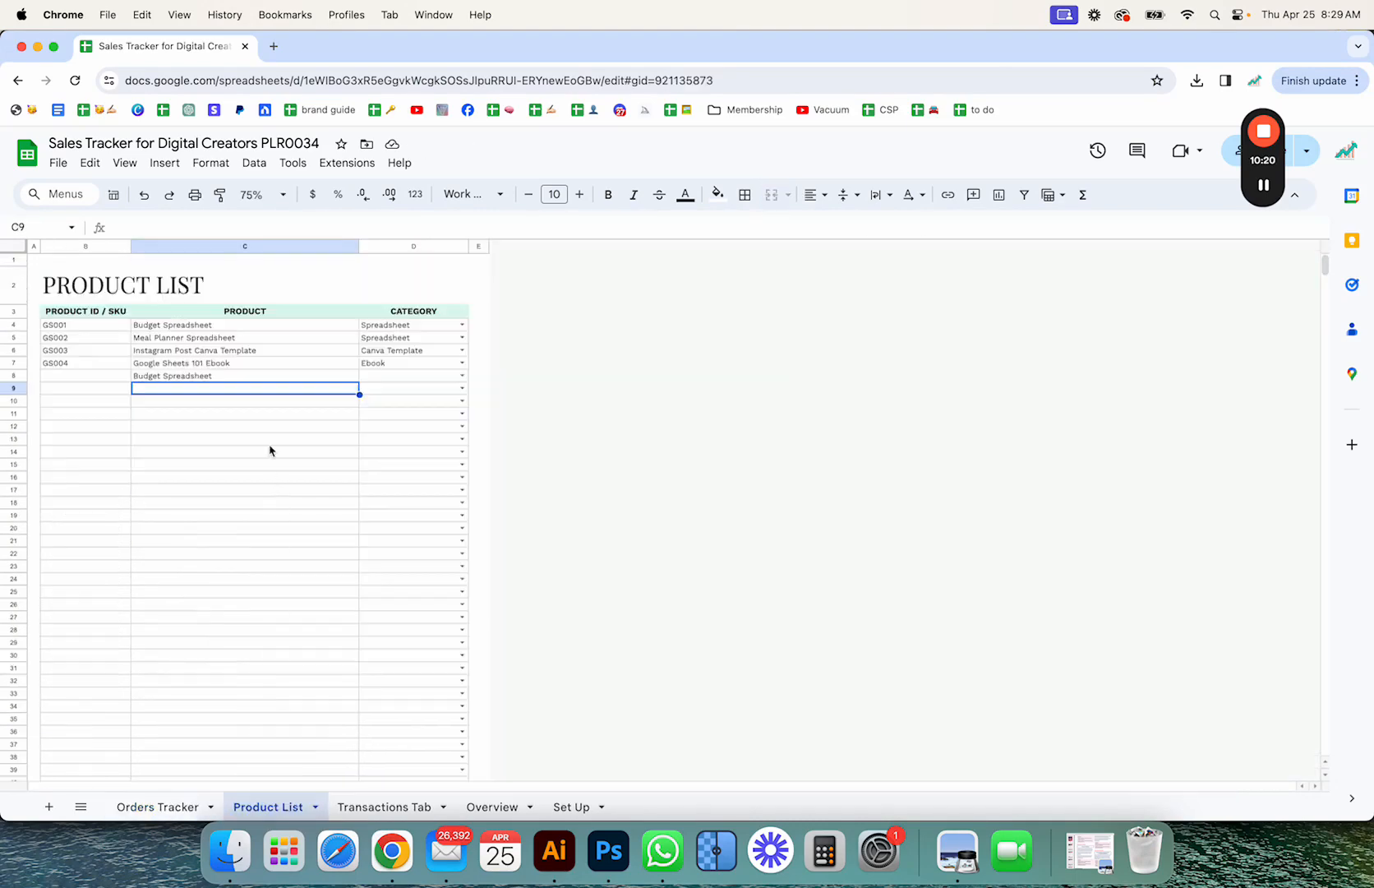
double_click(253, 377)
text(Puz)
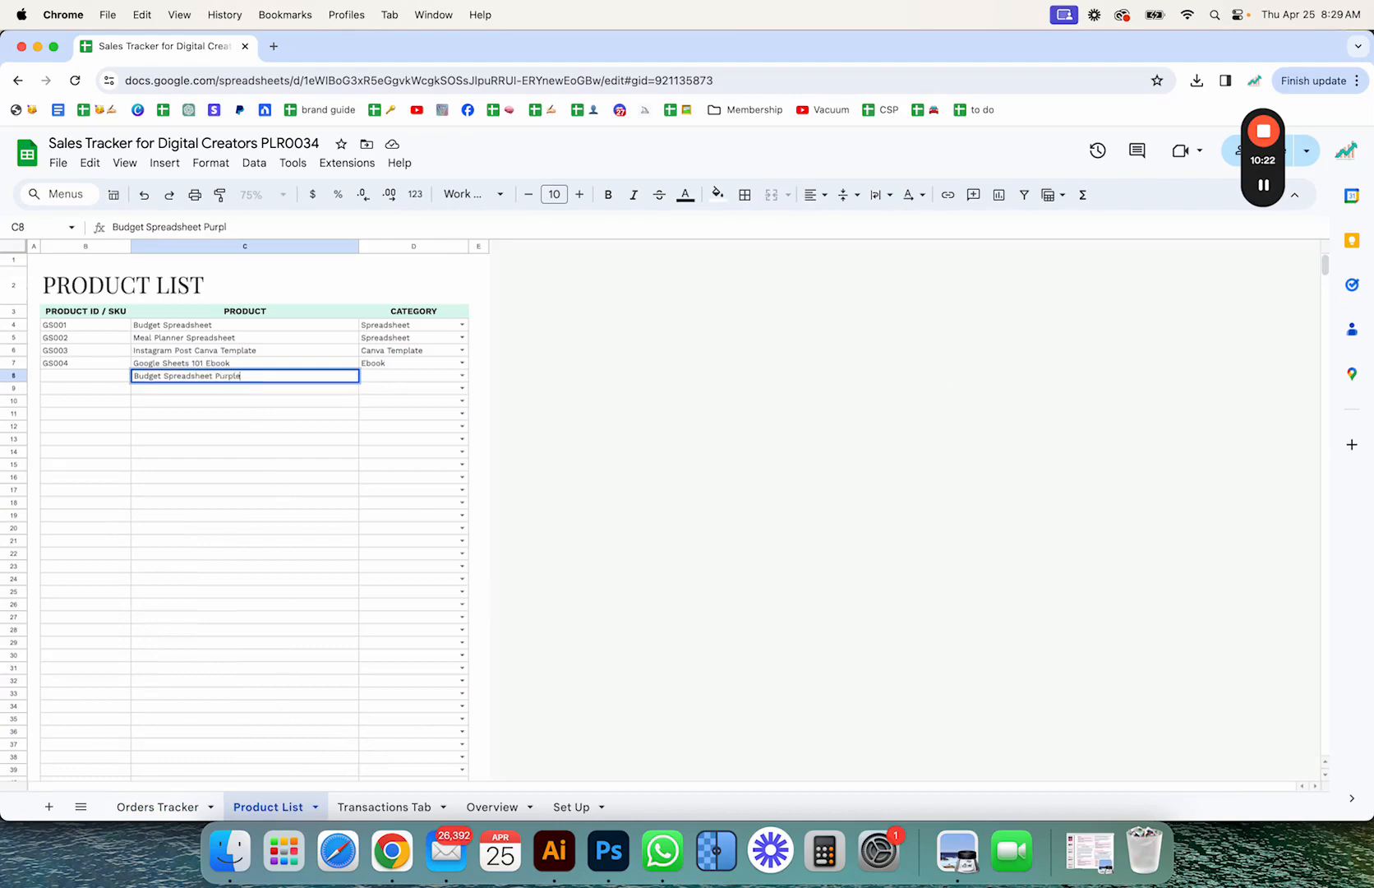
key(Return)
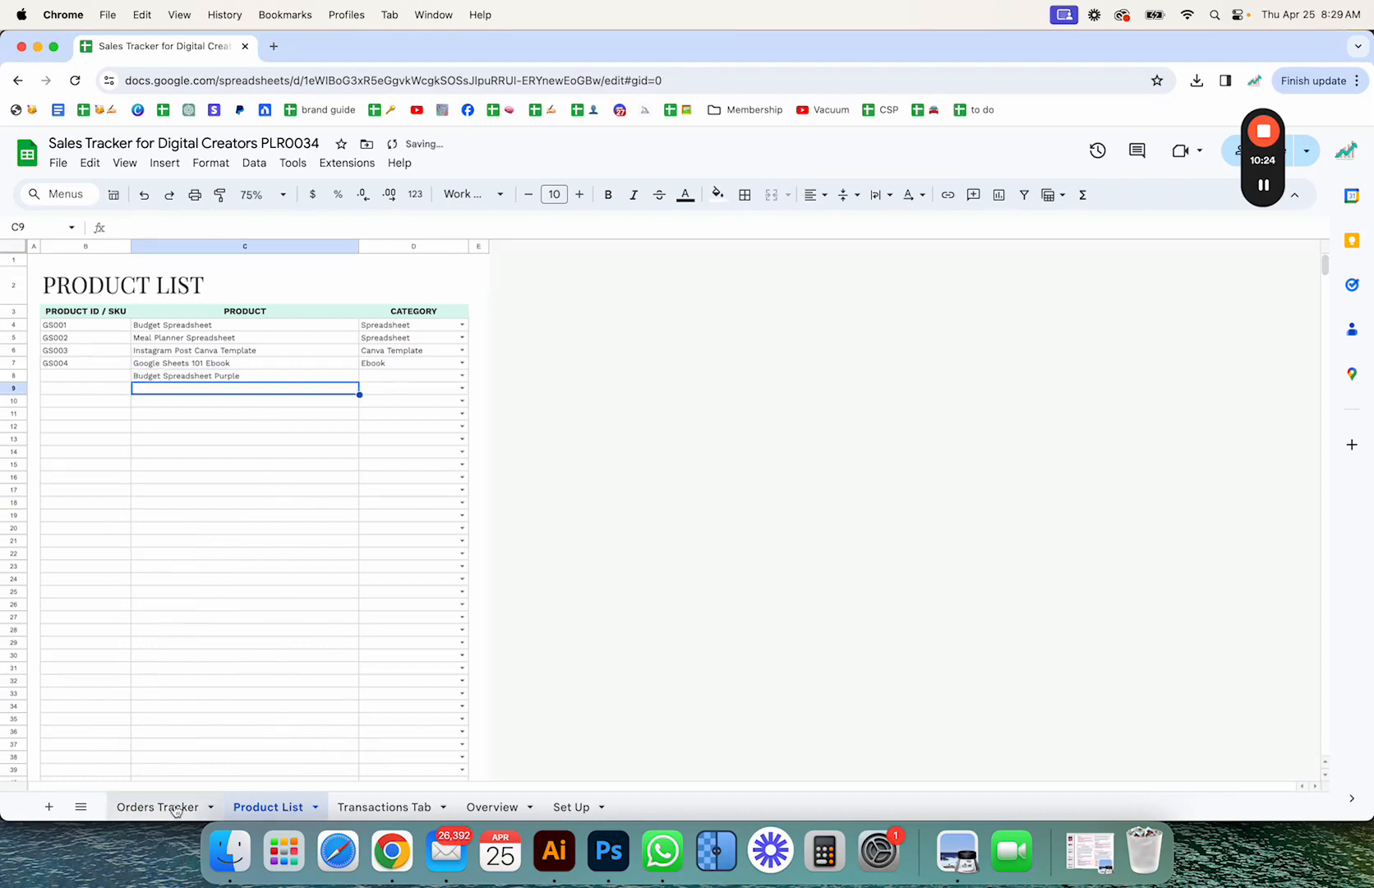
Show the Orders Tracker at 100% zoom and check row 51's product options for Budget Spreadsheet Purple.
click(174, 806)
click(261, 194)
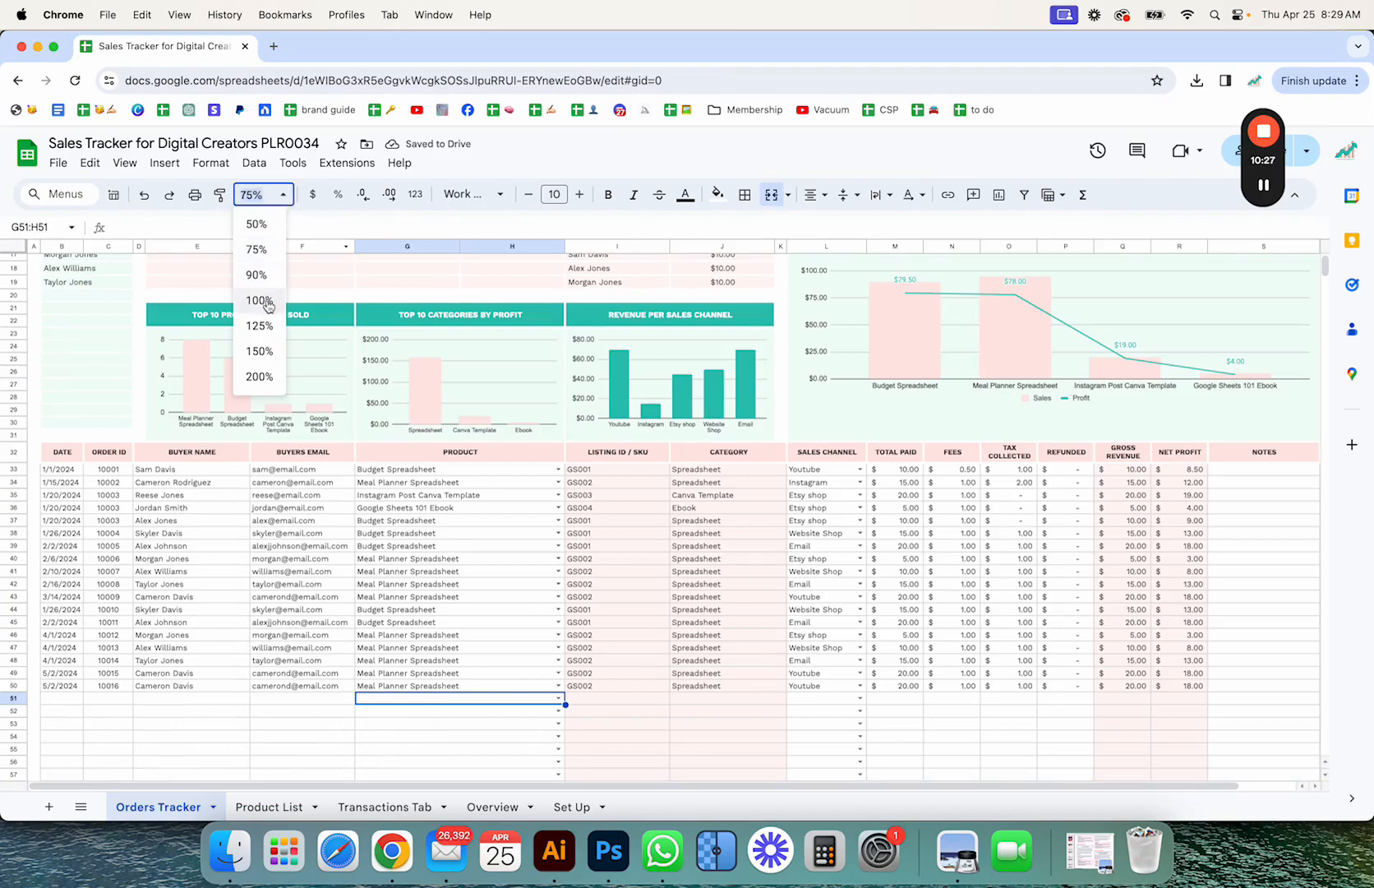
click(259, 299)
scroll(478, 616, down, 10)
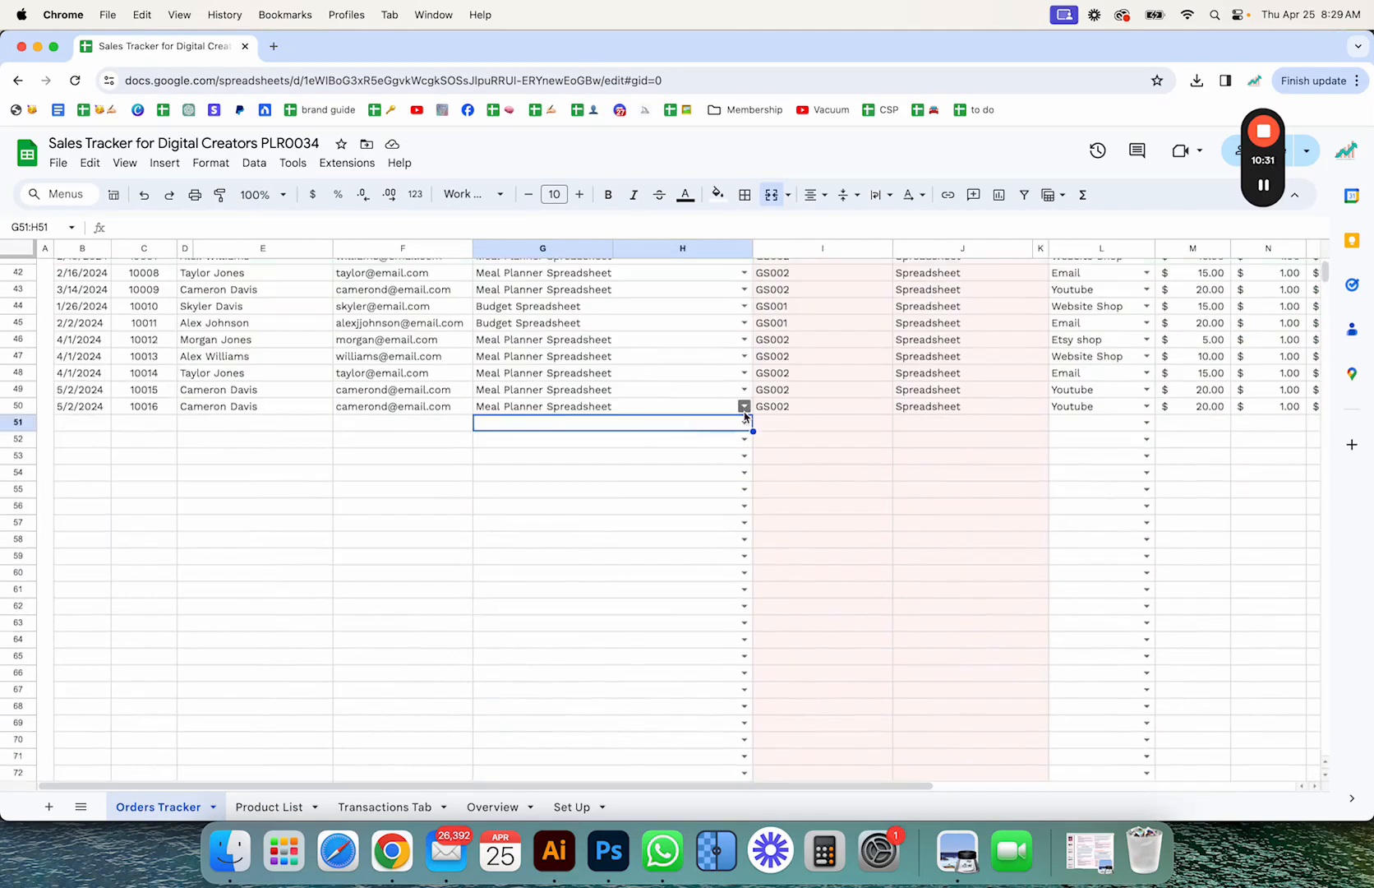
click(744, 423)
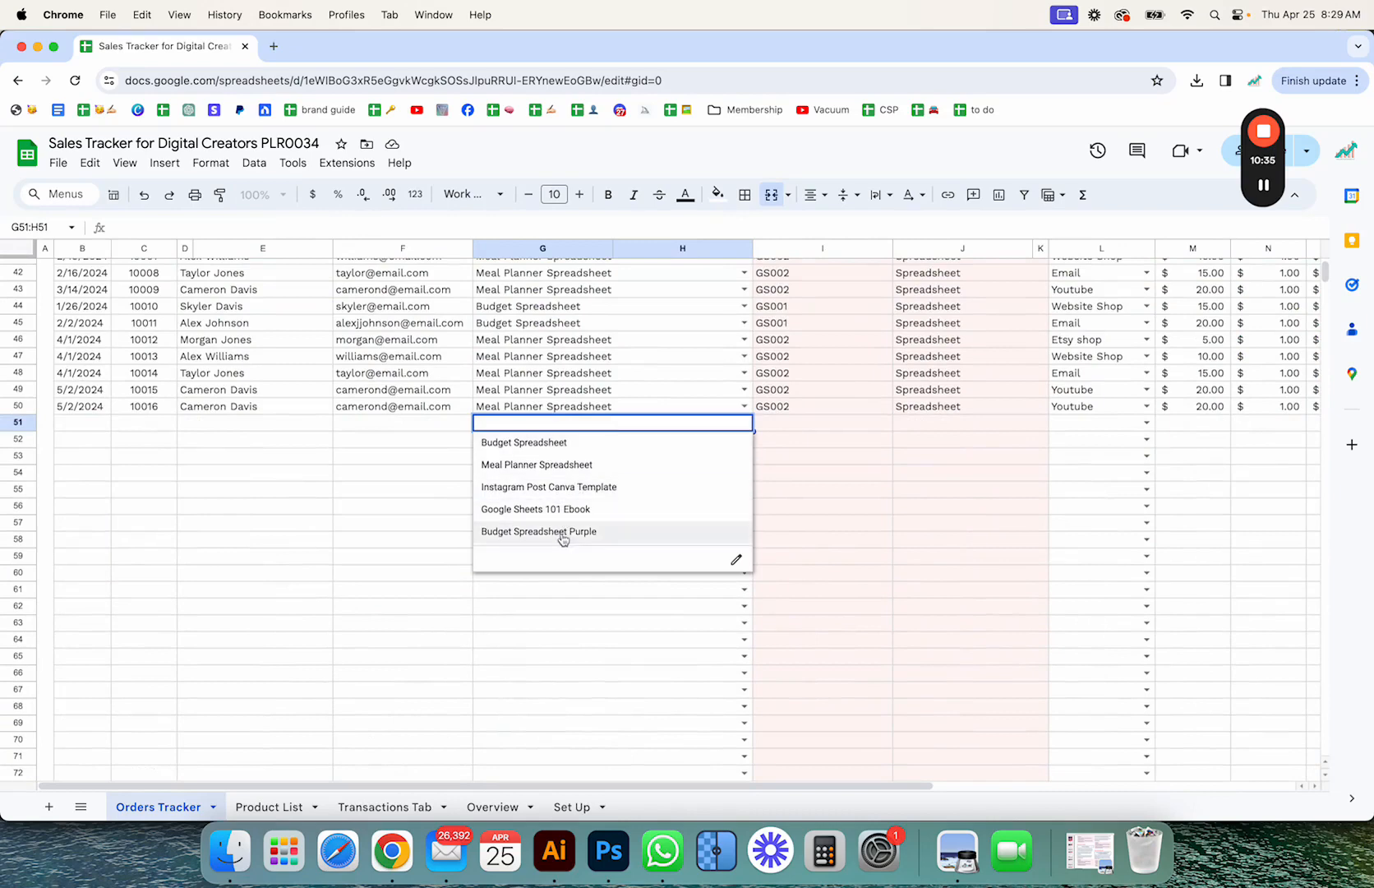
click(555, 390)
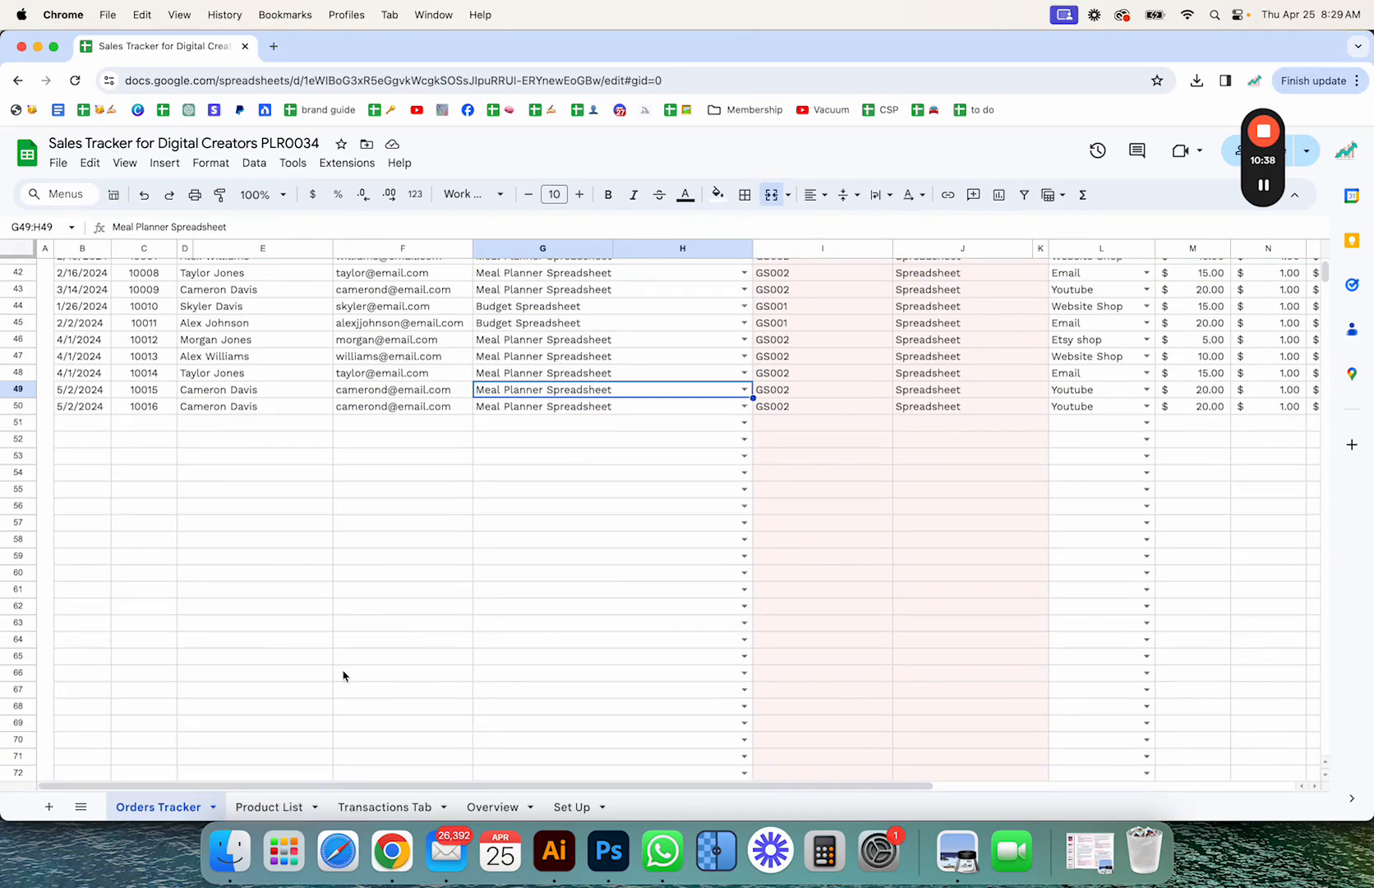
Show the orders table at 90% zoom and compare its Category column with the categories on the Product List sheet.
scroll(362, 641, up, 5)
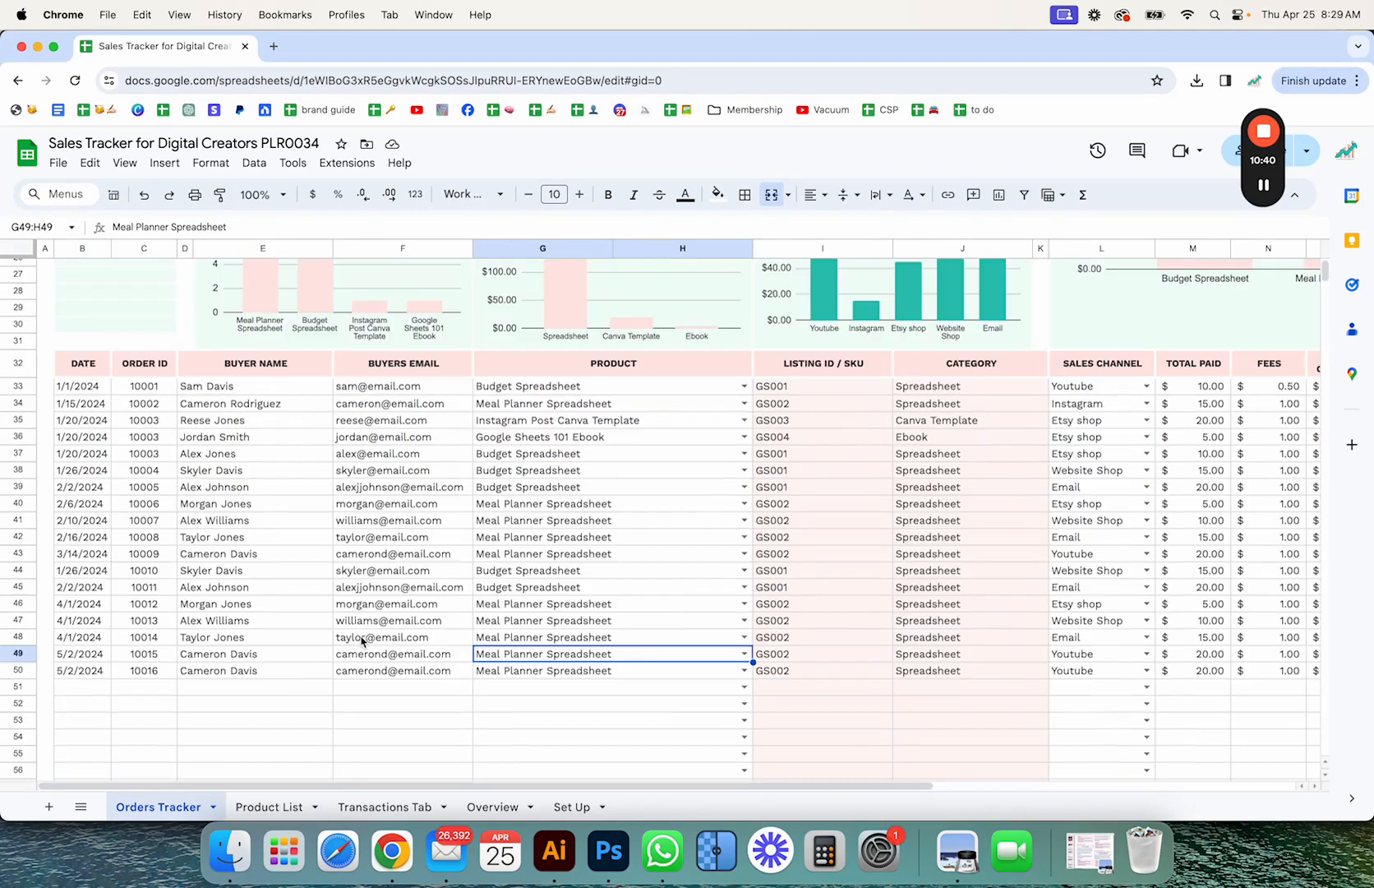
click(262, 194)
click(259, 276)
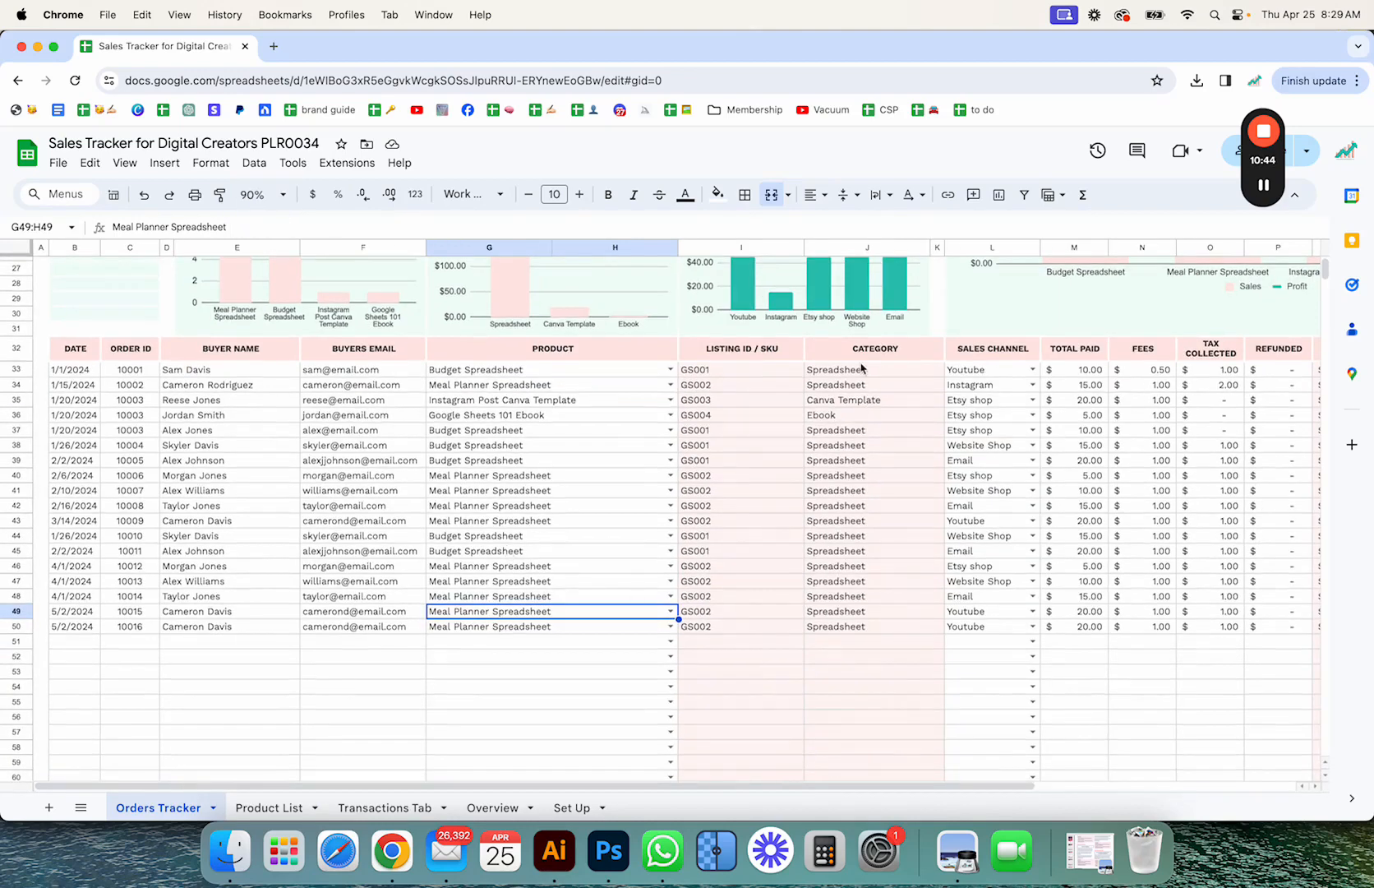
drag(861, 368, 859, 618)
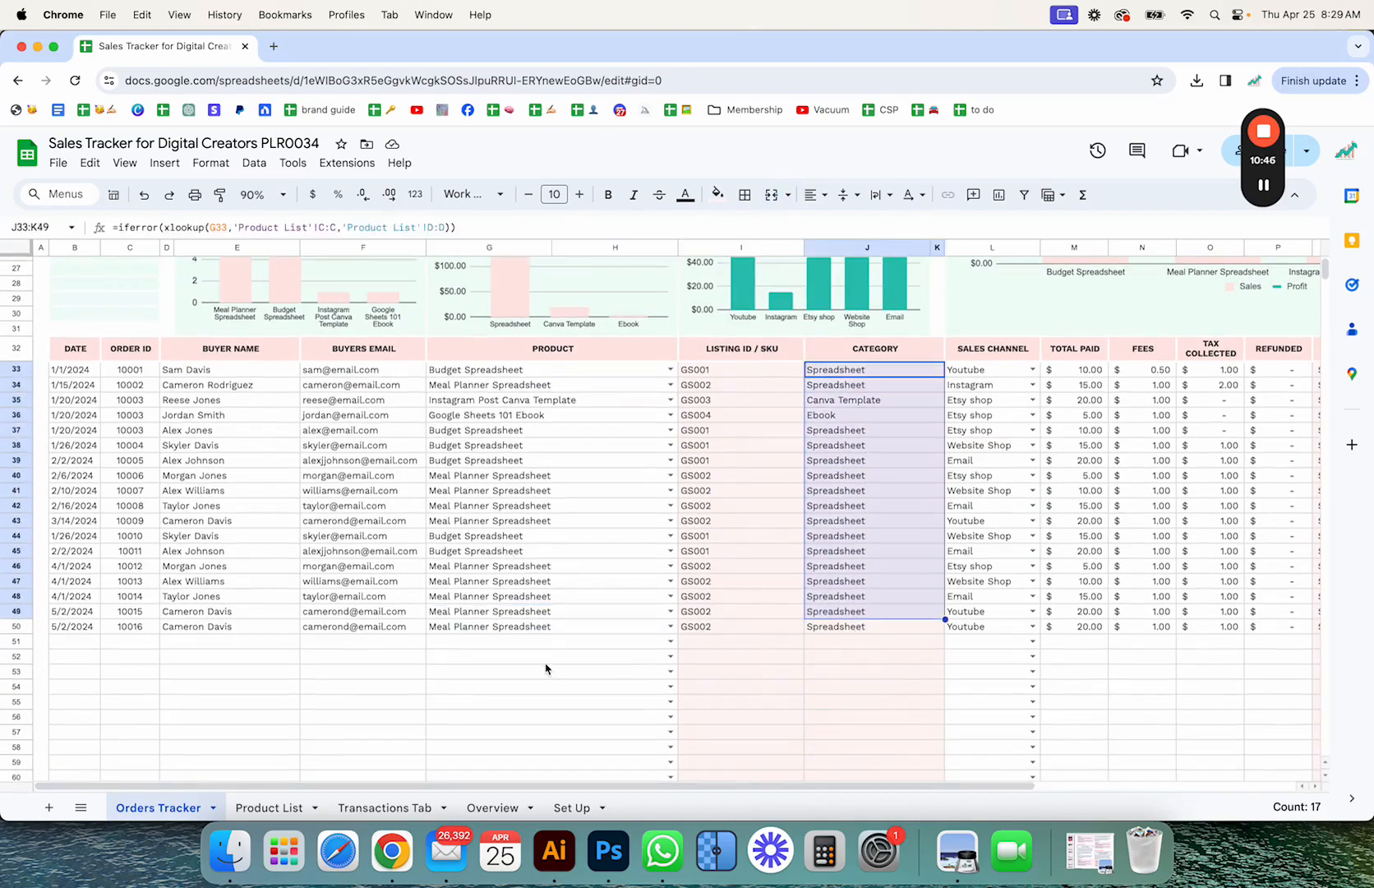
click(260, 807)
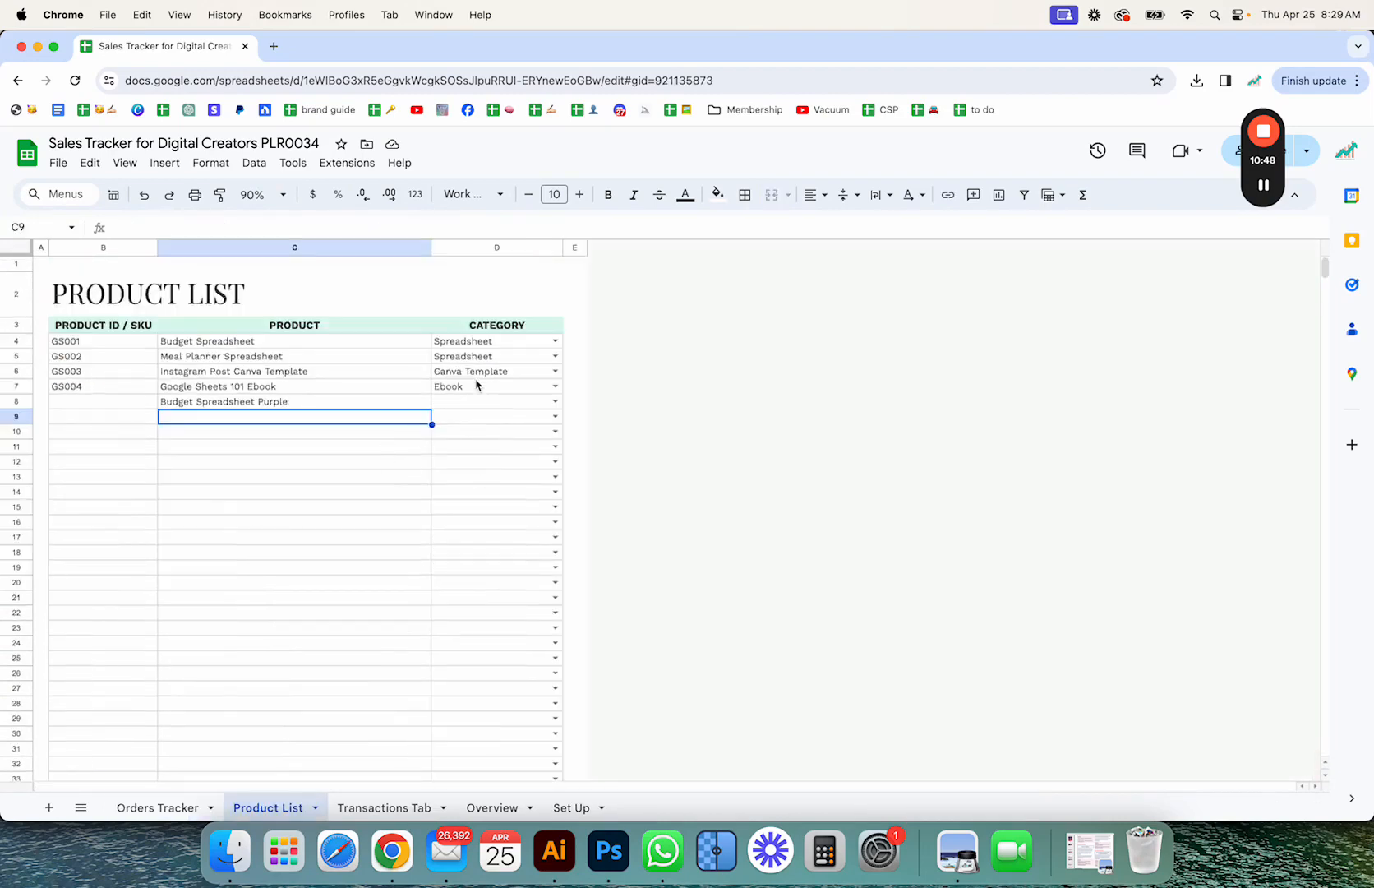
click(184, 794)
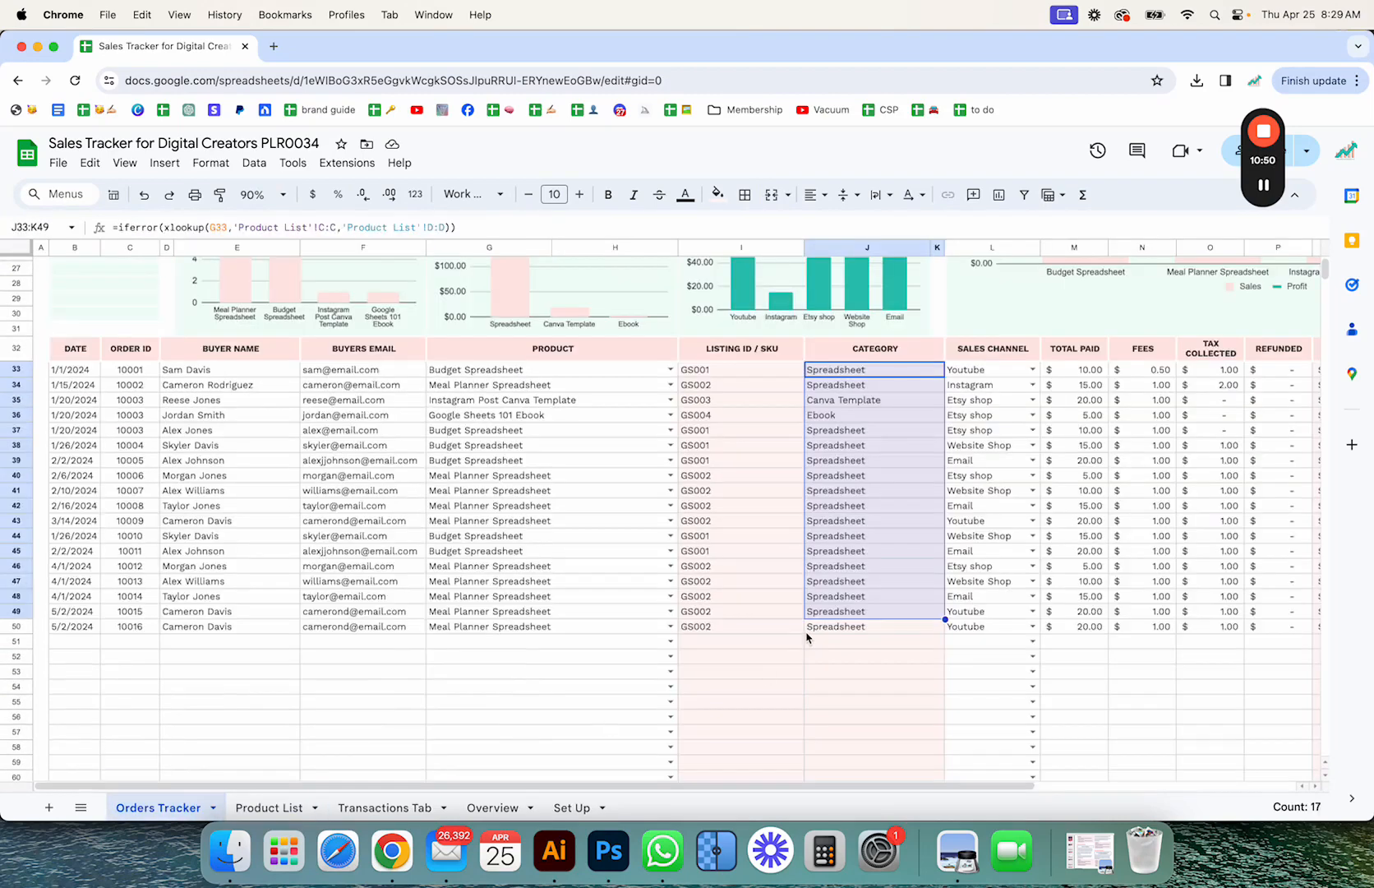
Compare the sales channel options for order row 33 with the Sales Channel list on the Set Up sheet.
click(1032, 369)
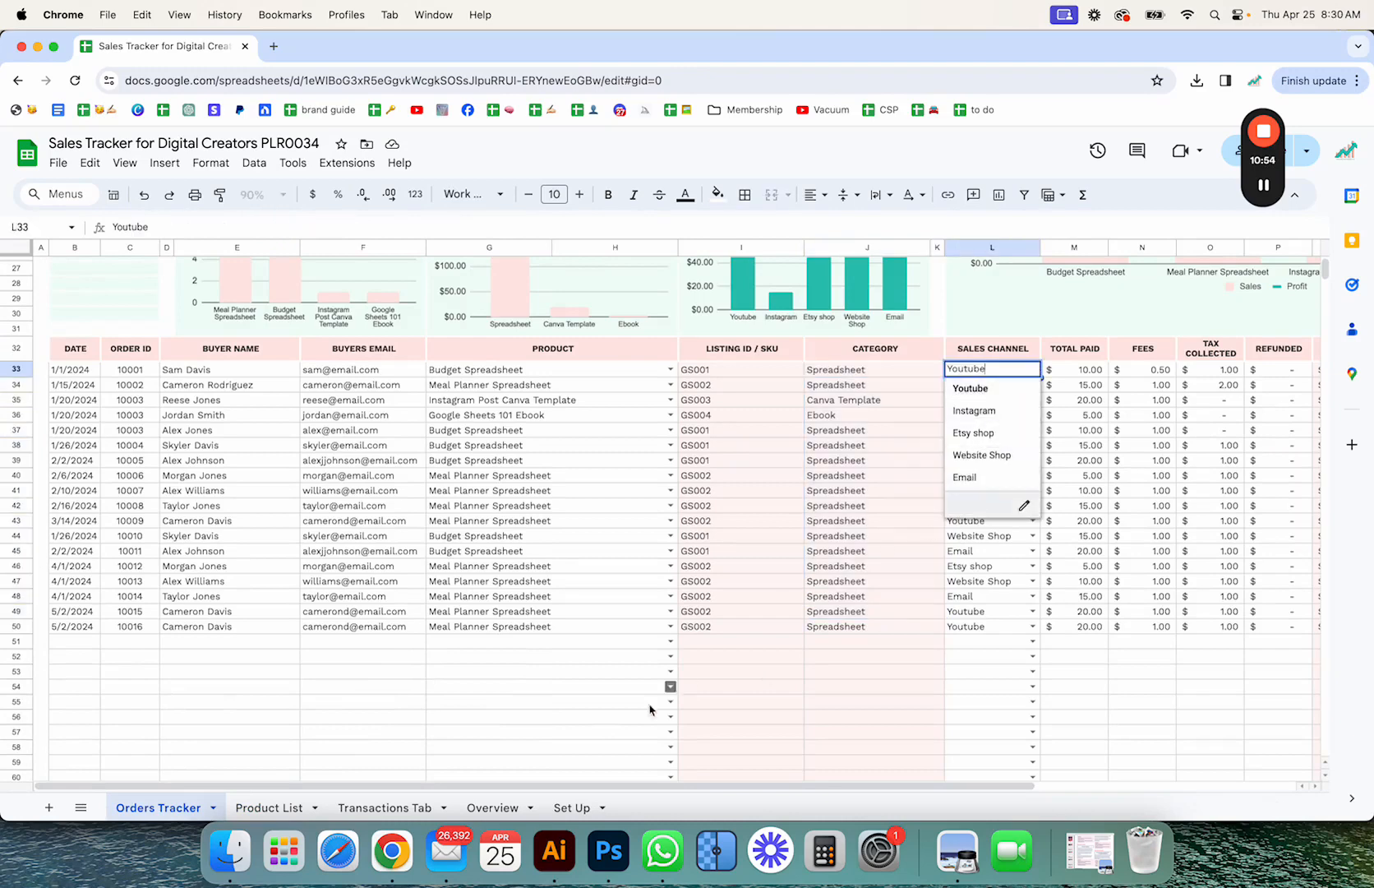
click(571, 807)
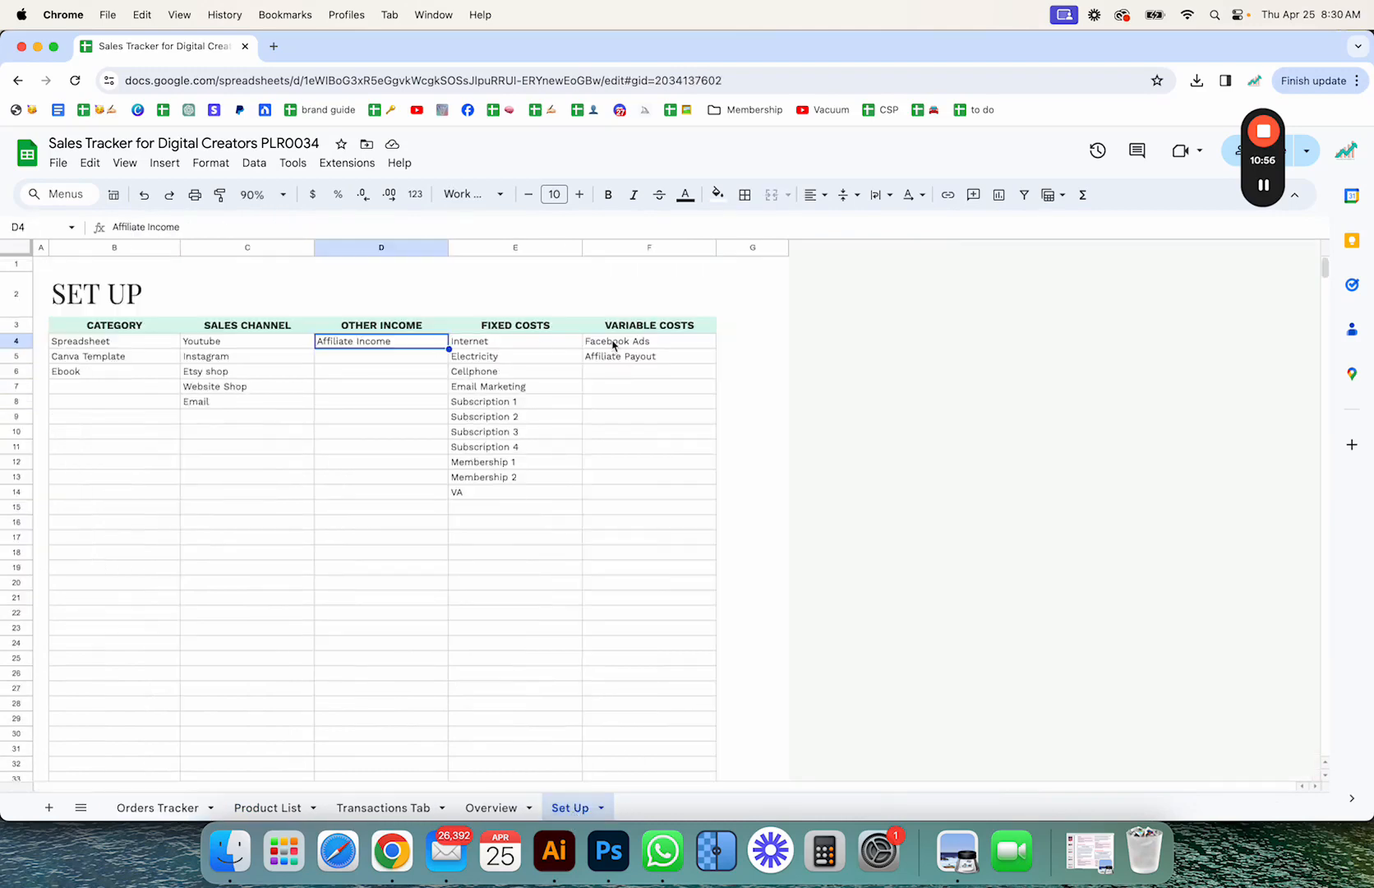
drag(218, 342, 221, 448)
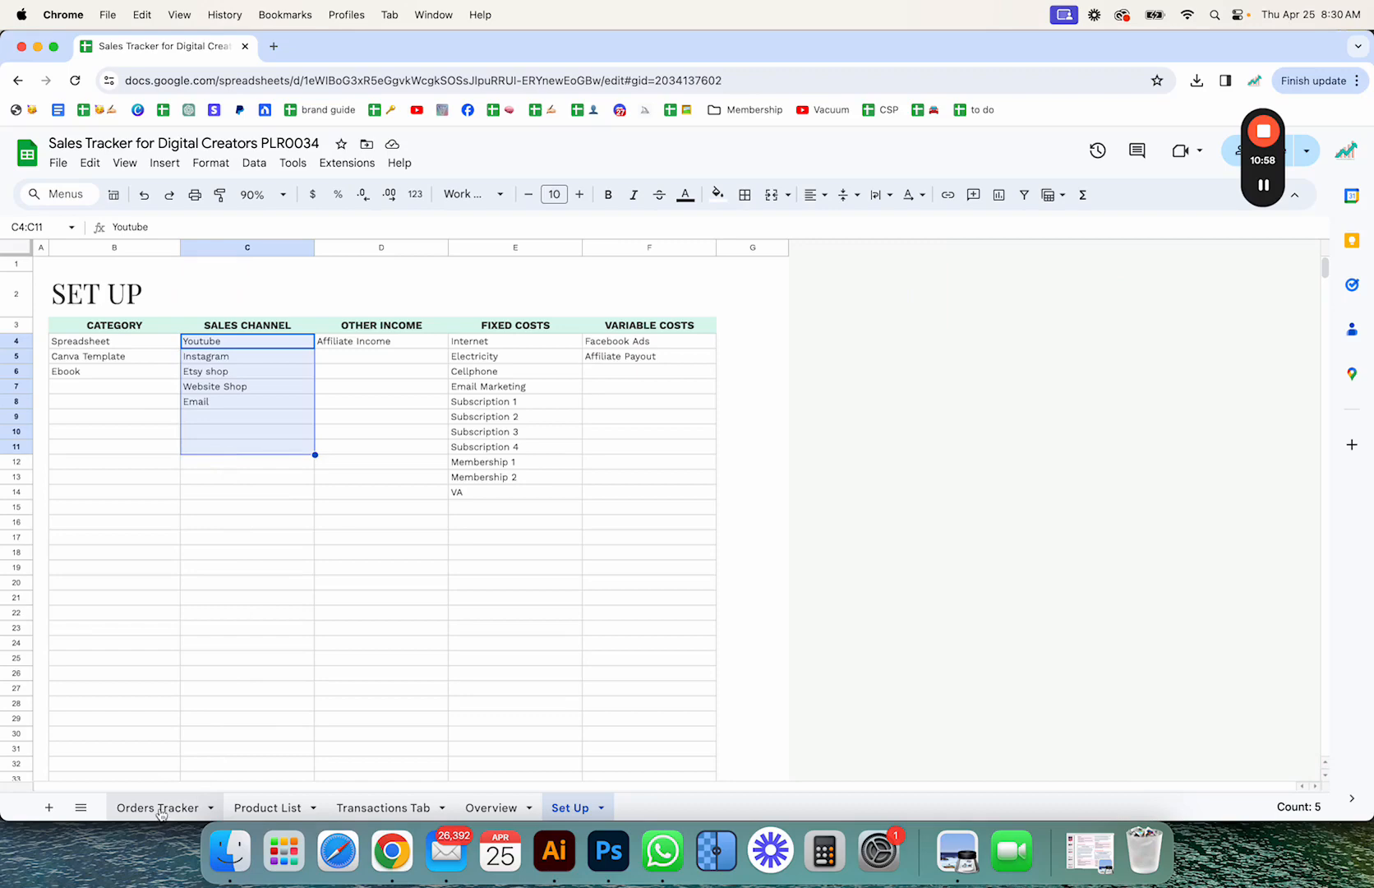
click(159, 808)
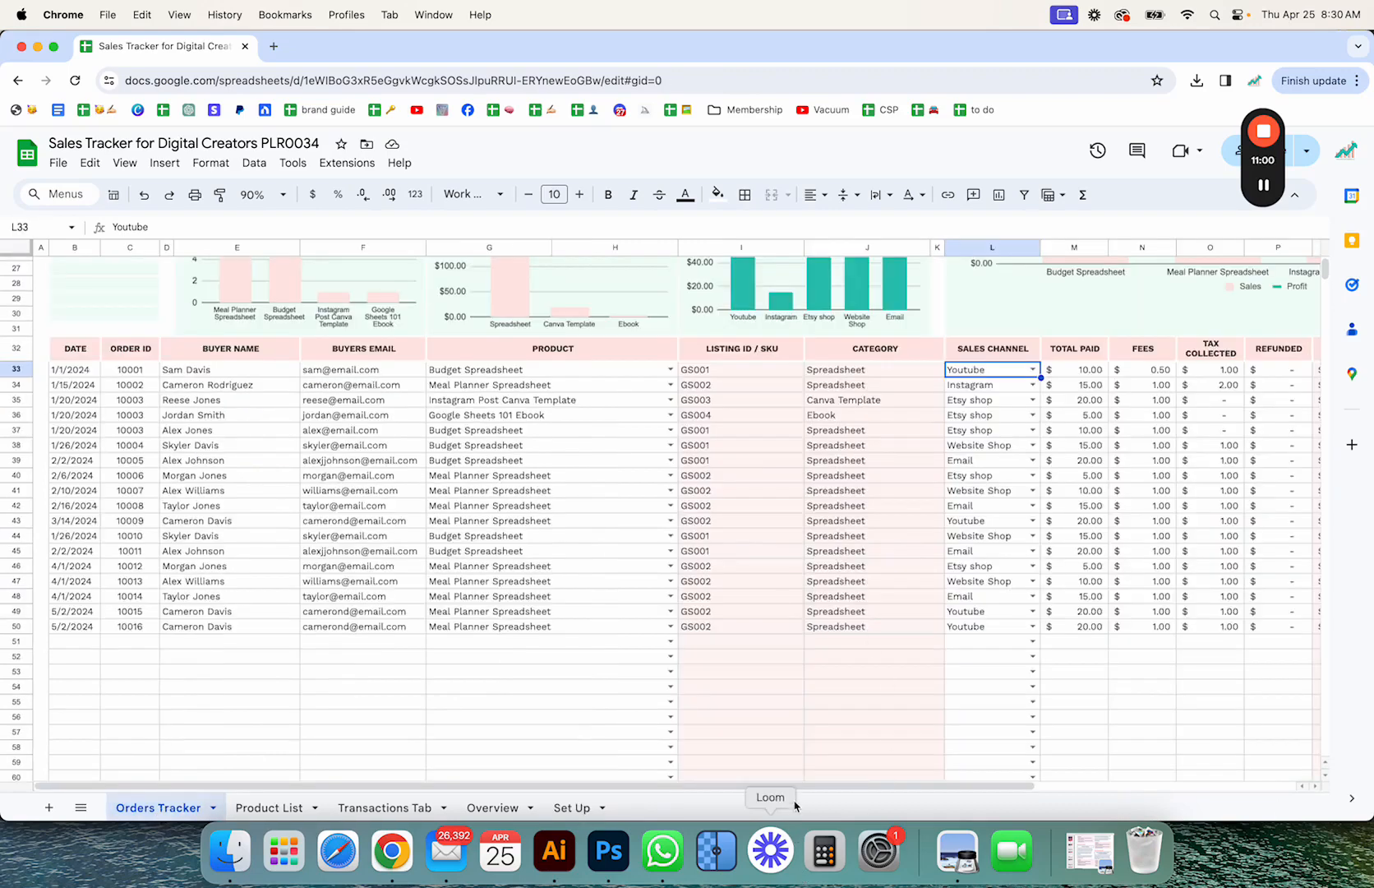
Examine the Total Paid and Fees columns of the orders table, starting with the order in row 33.
drag(801, 784, 1059, 791)
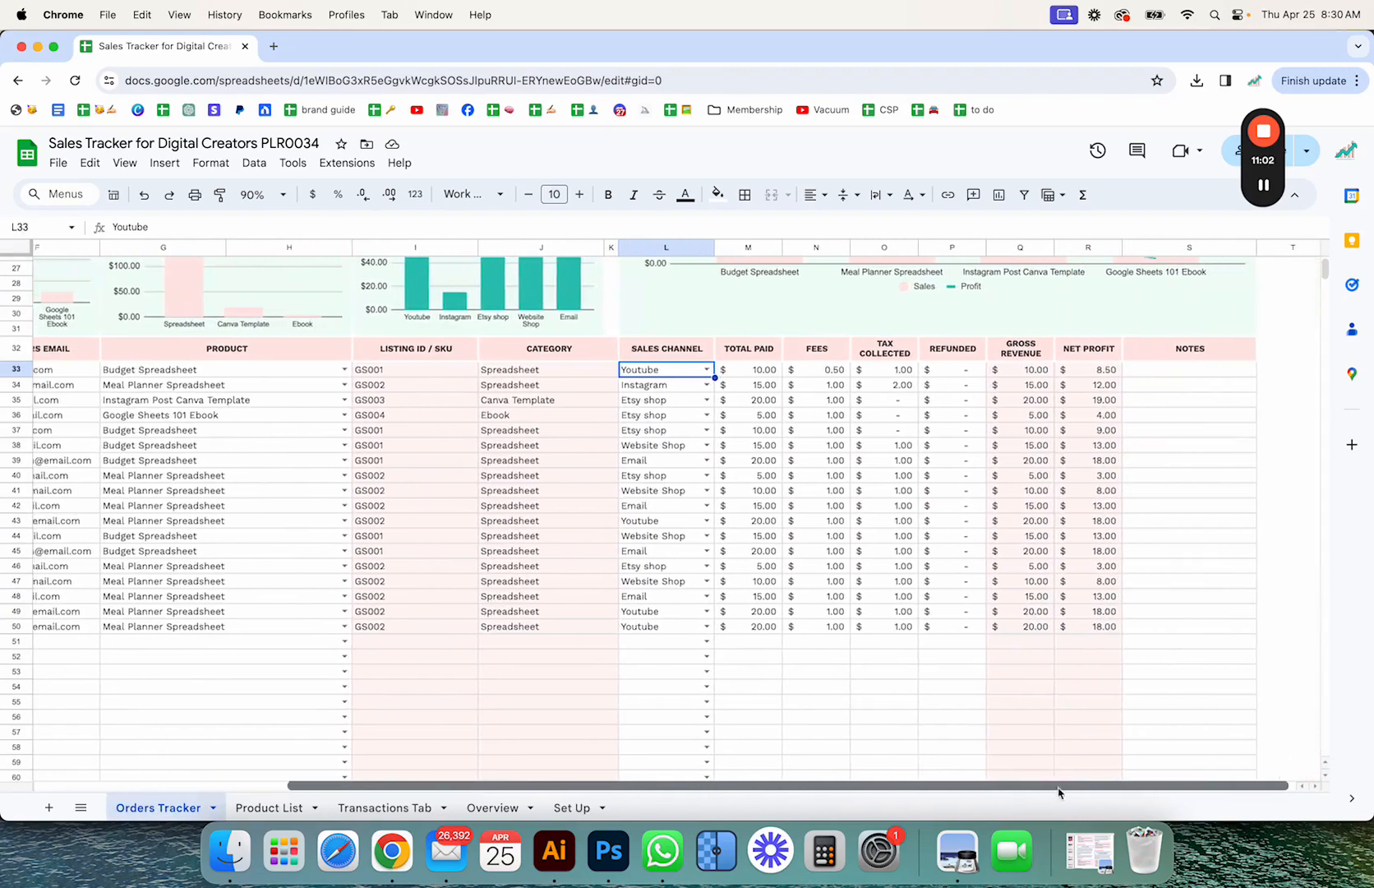
click(720, 371)
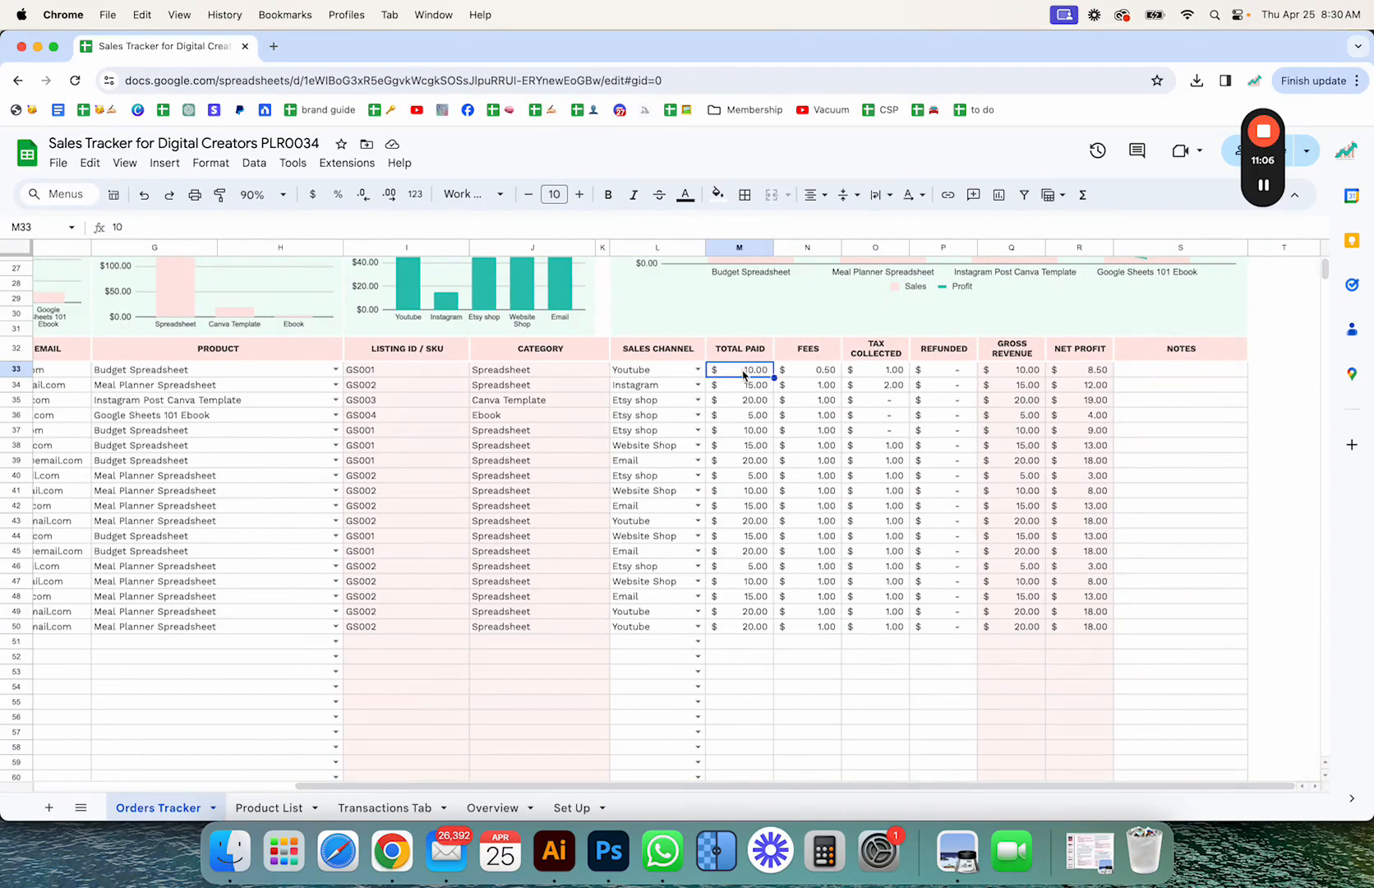
click(822, 371)
click(752, 356)
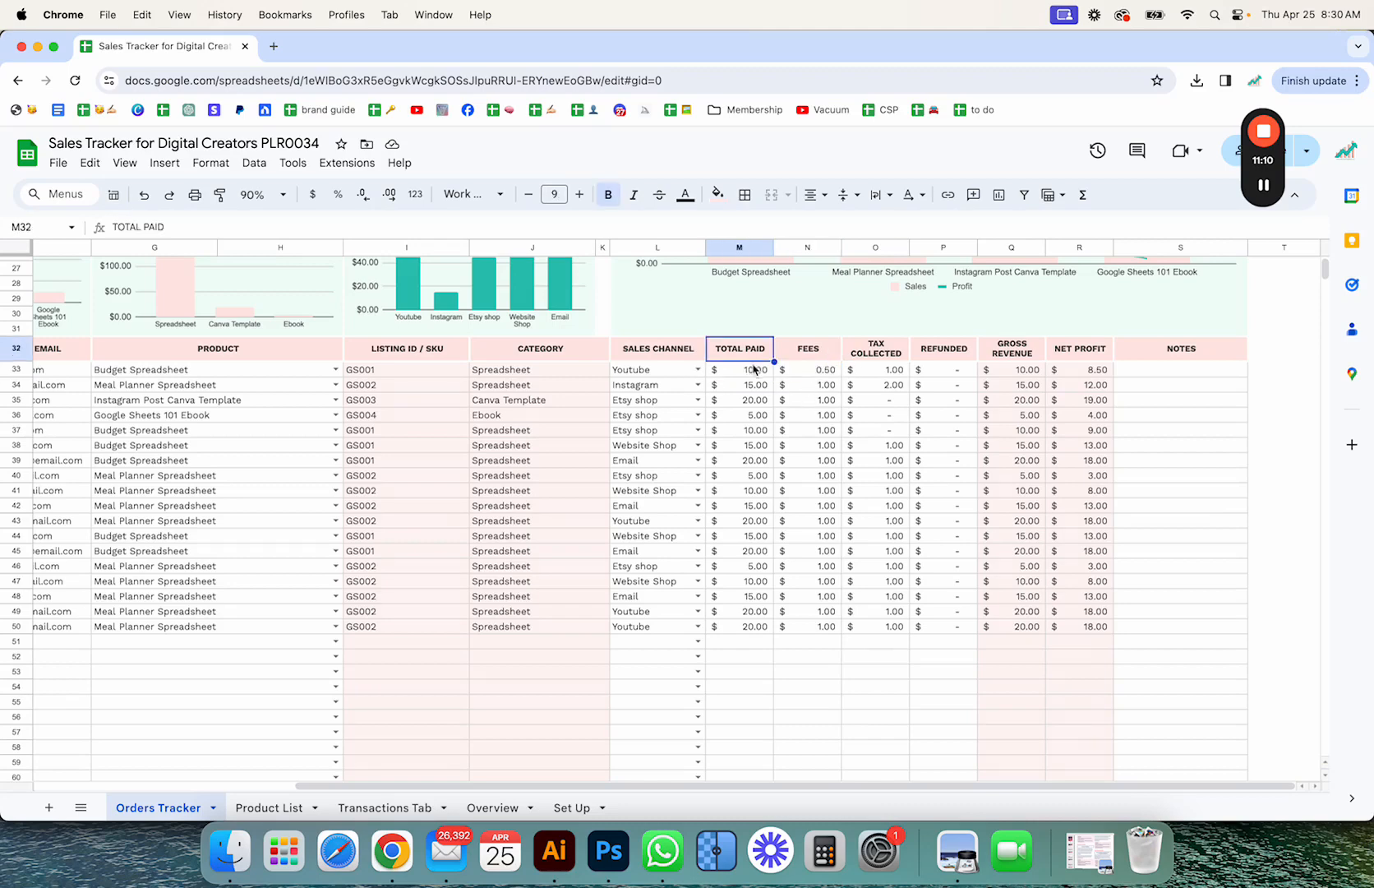
Examine the Total Paid, Fees and Tax Collected cells for the order in row 33.
click(755, 369)
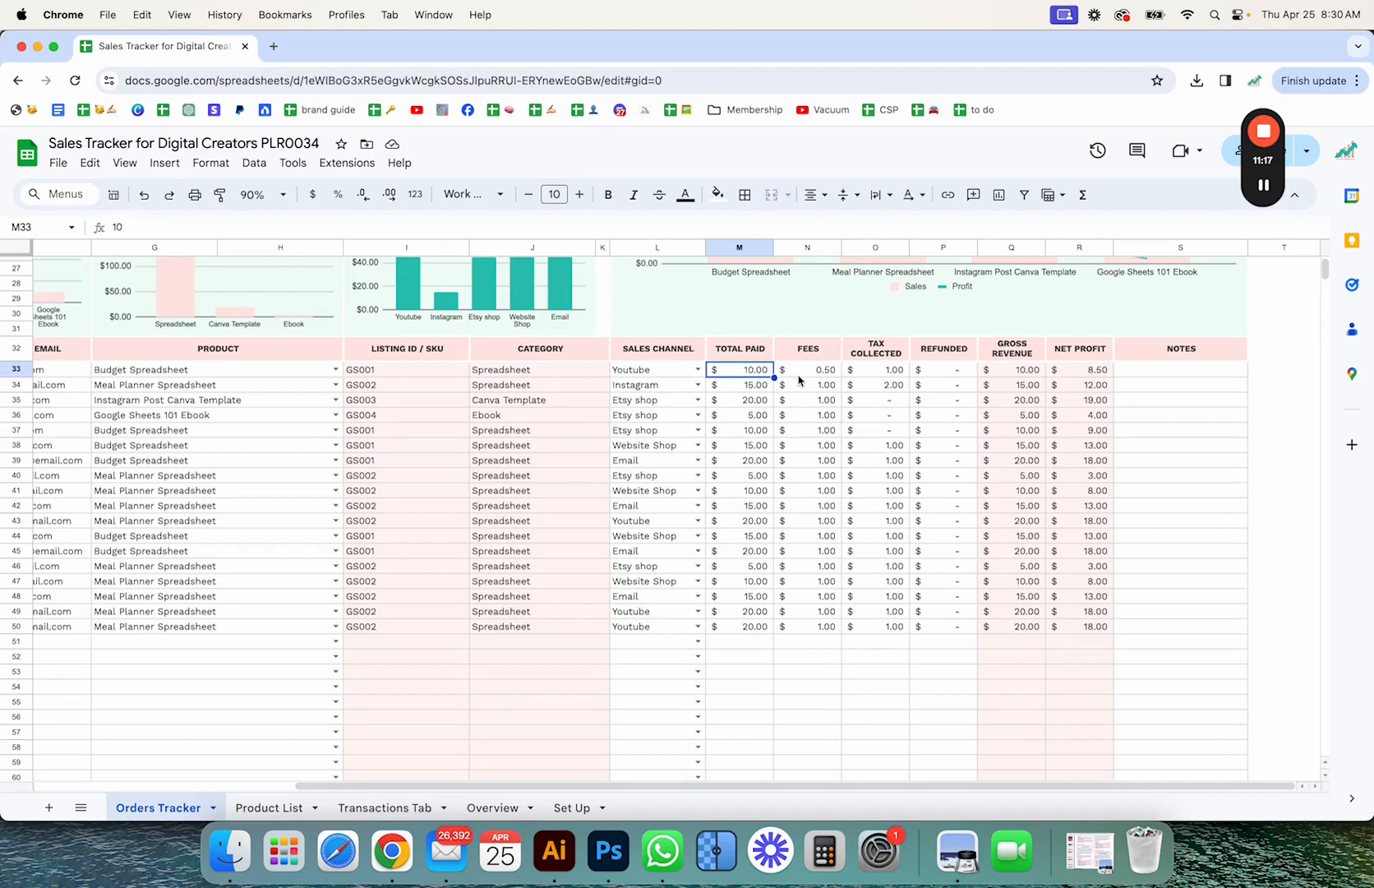
click(833, 374)
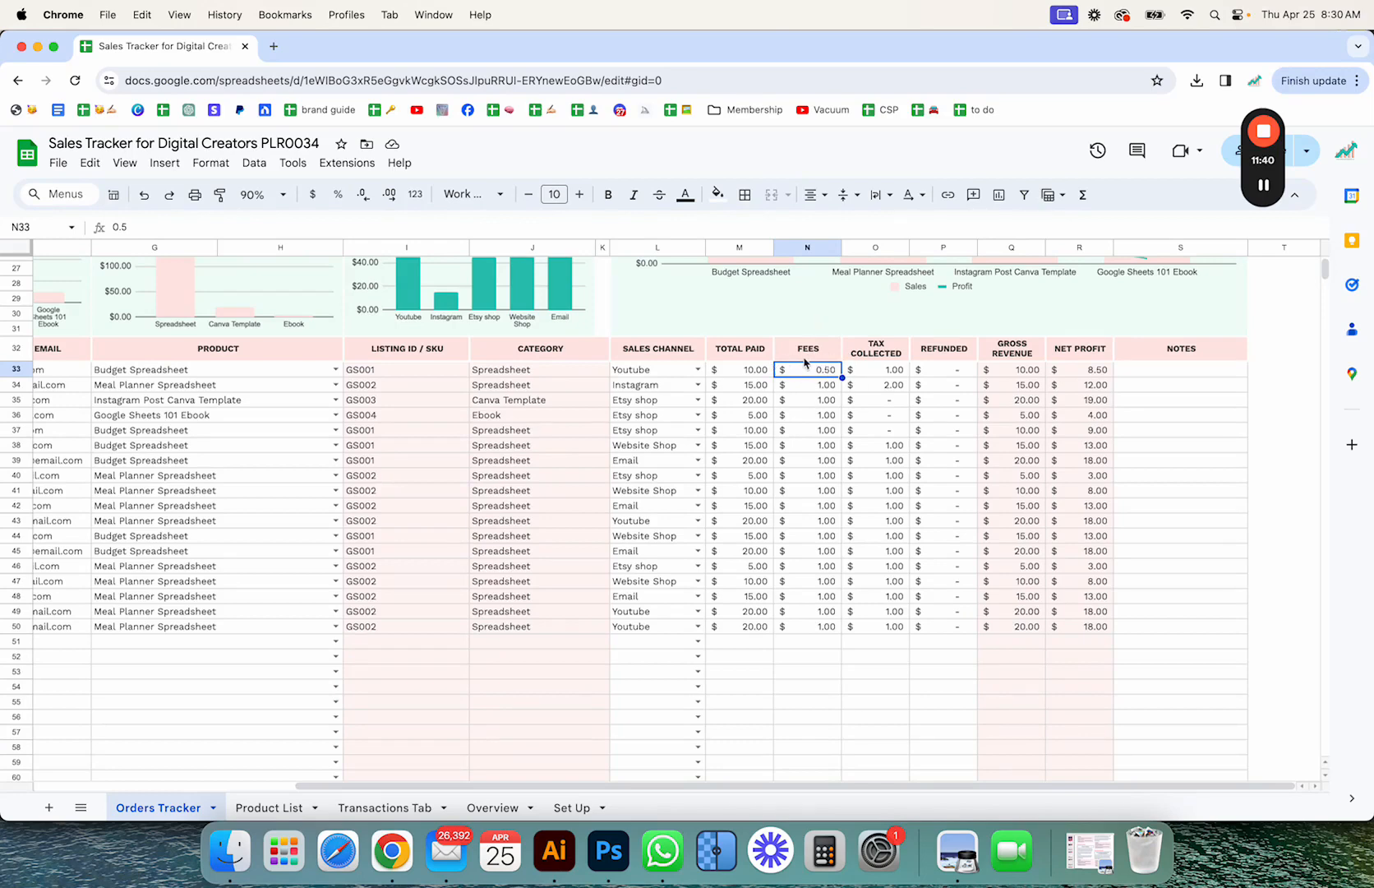
click(891, 372)
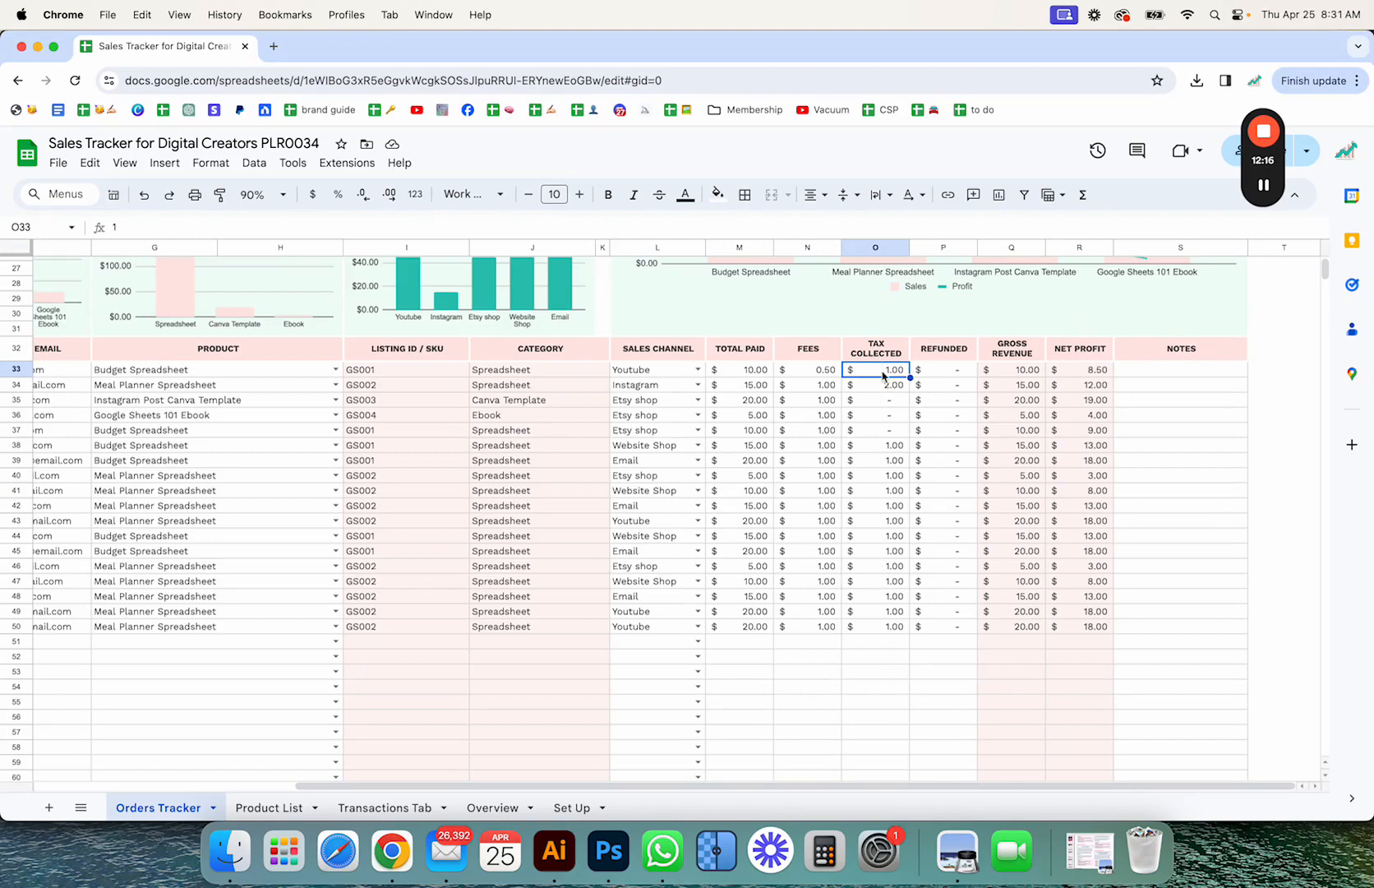
Enter a refund of 5 for the order in row 33.
click(968, 378)
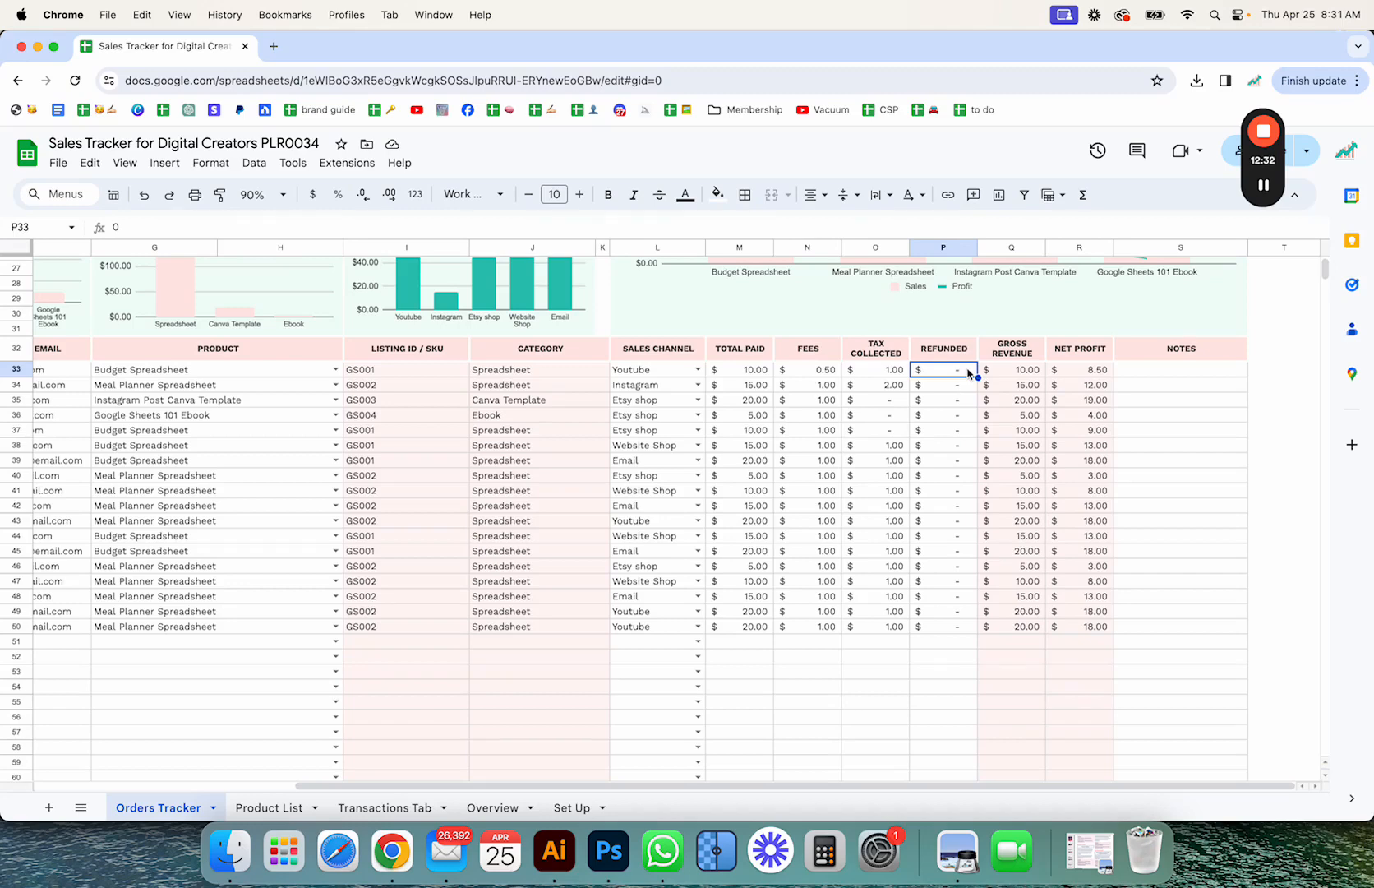
text(1)
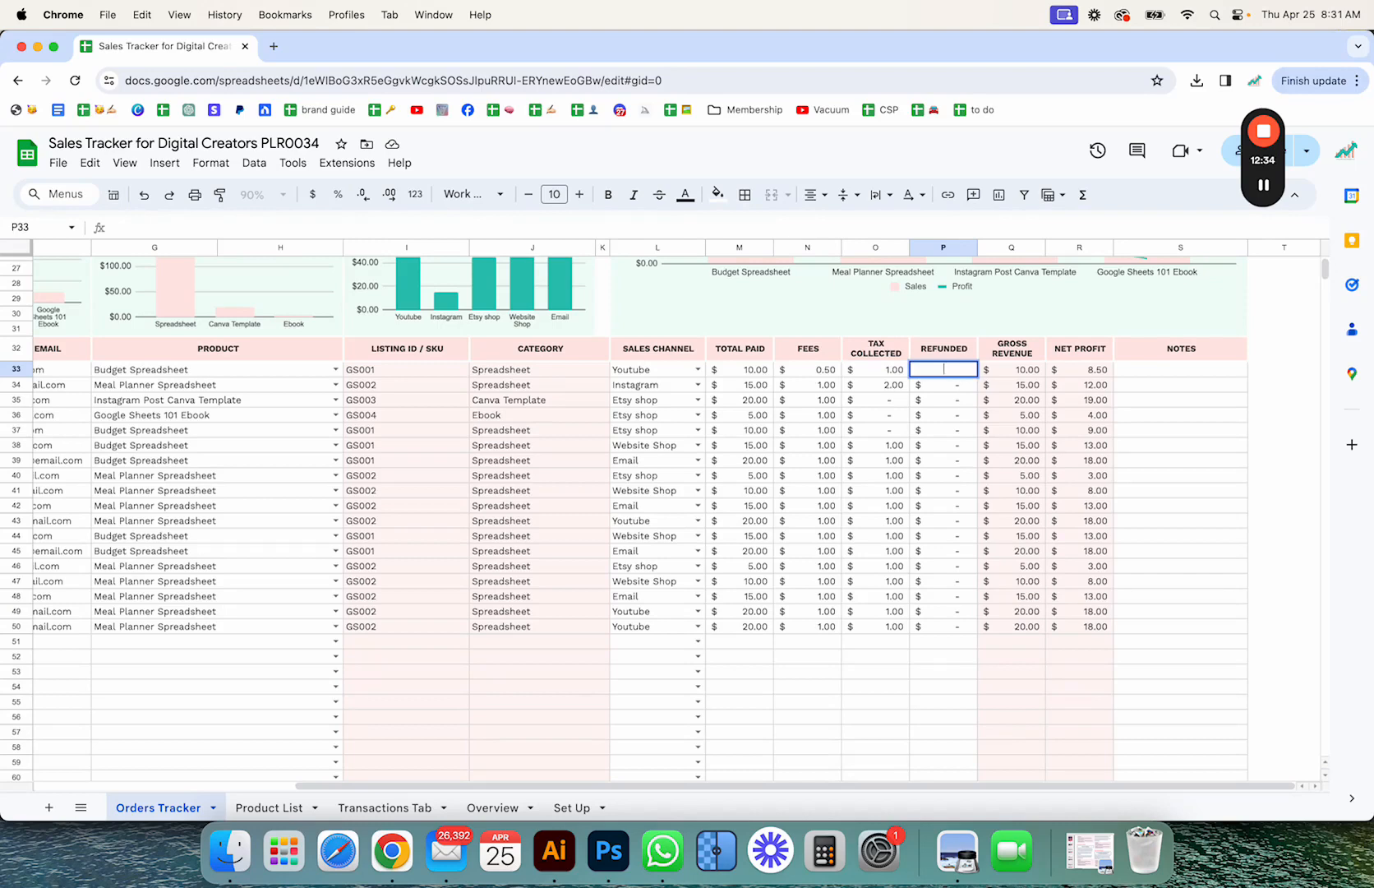
key(Return)
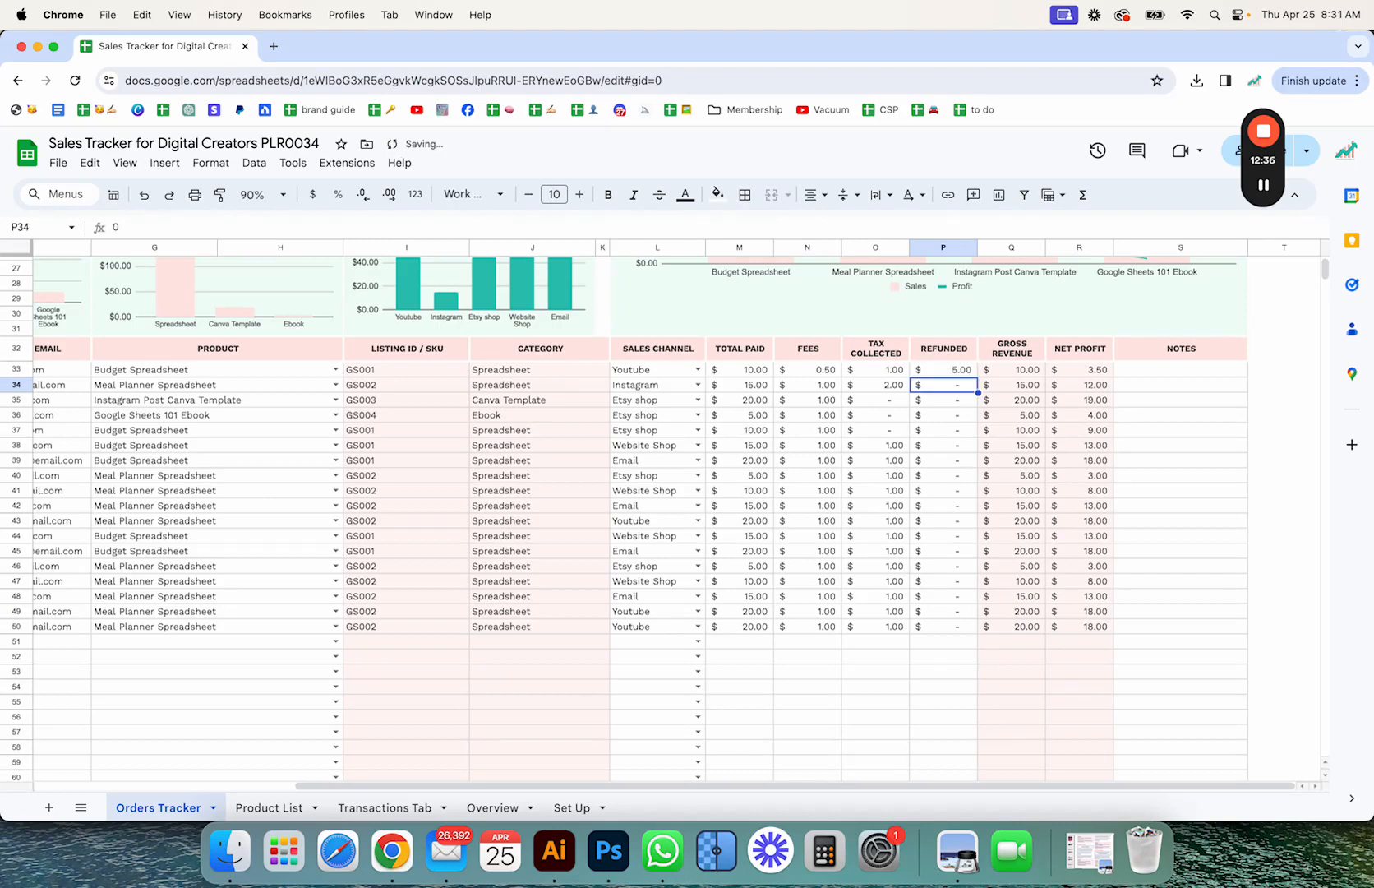
click(968, 371)
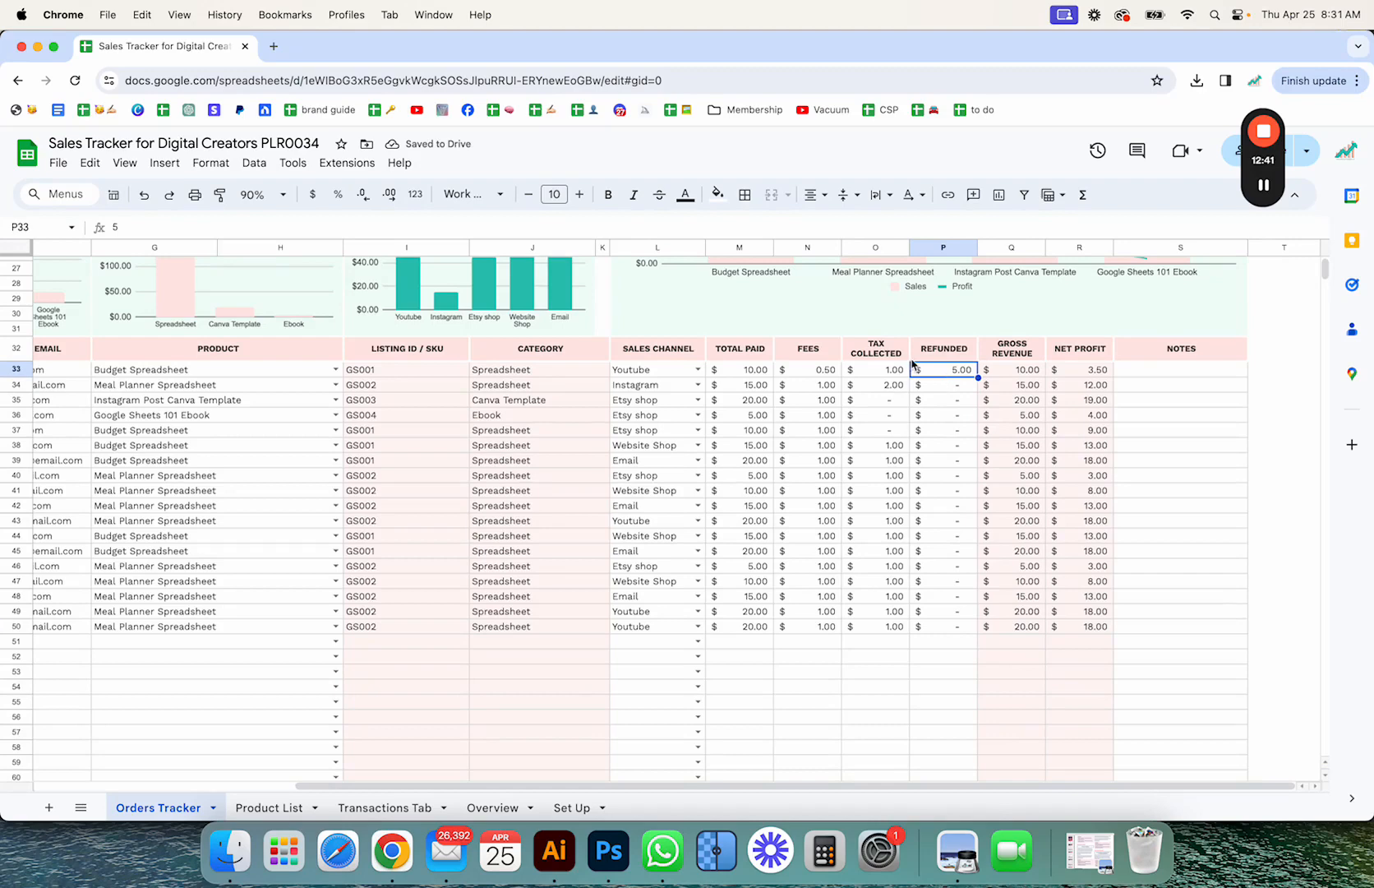
click(1267, 192)
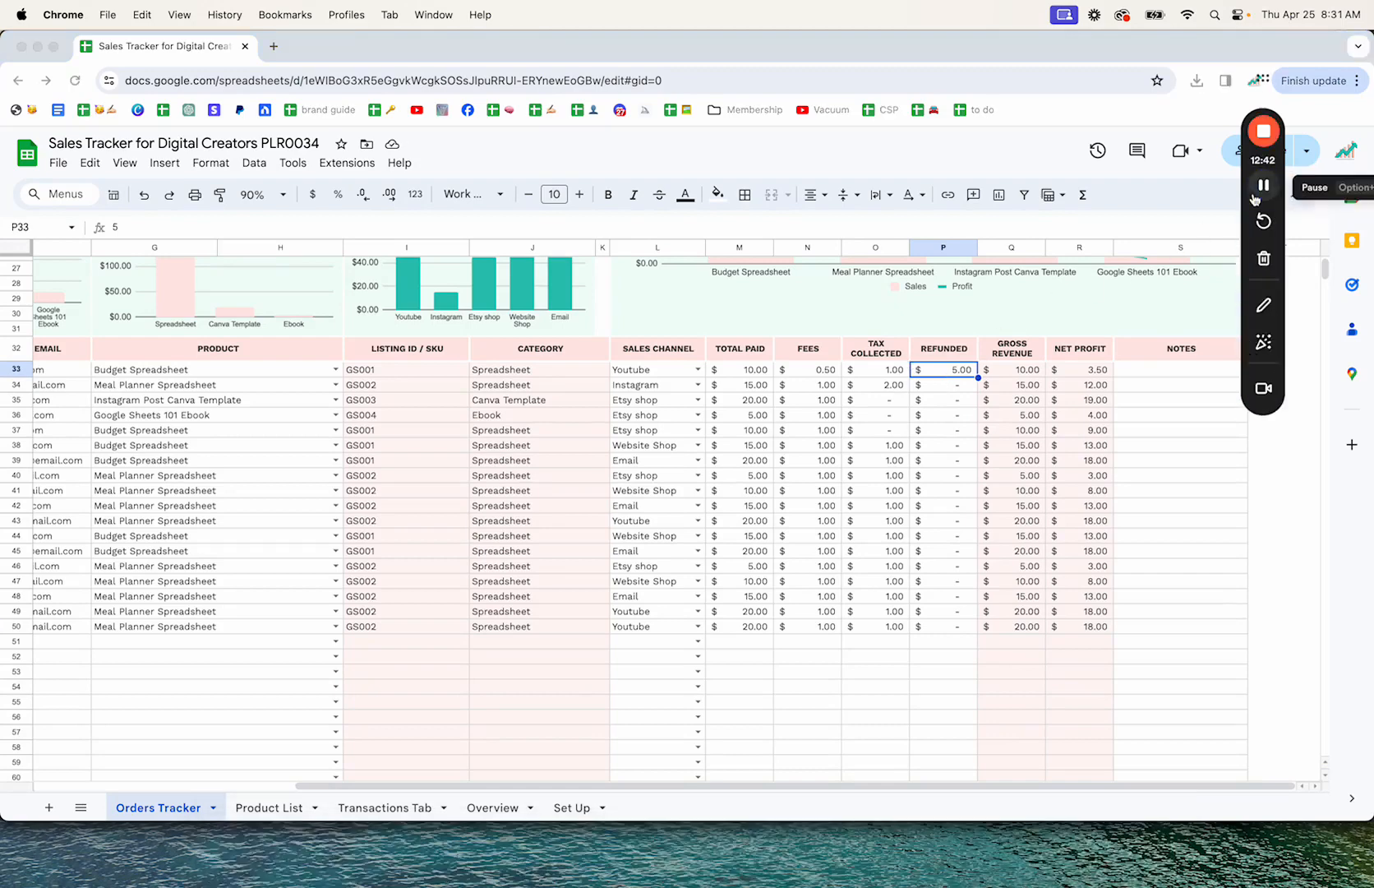
Set the refunded amount for the order in row 33 to 10 and its tax collected to 0.
click(946, 378)
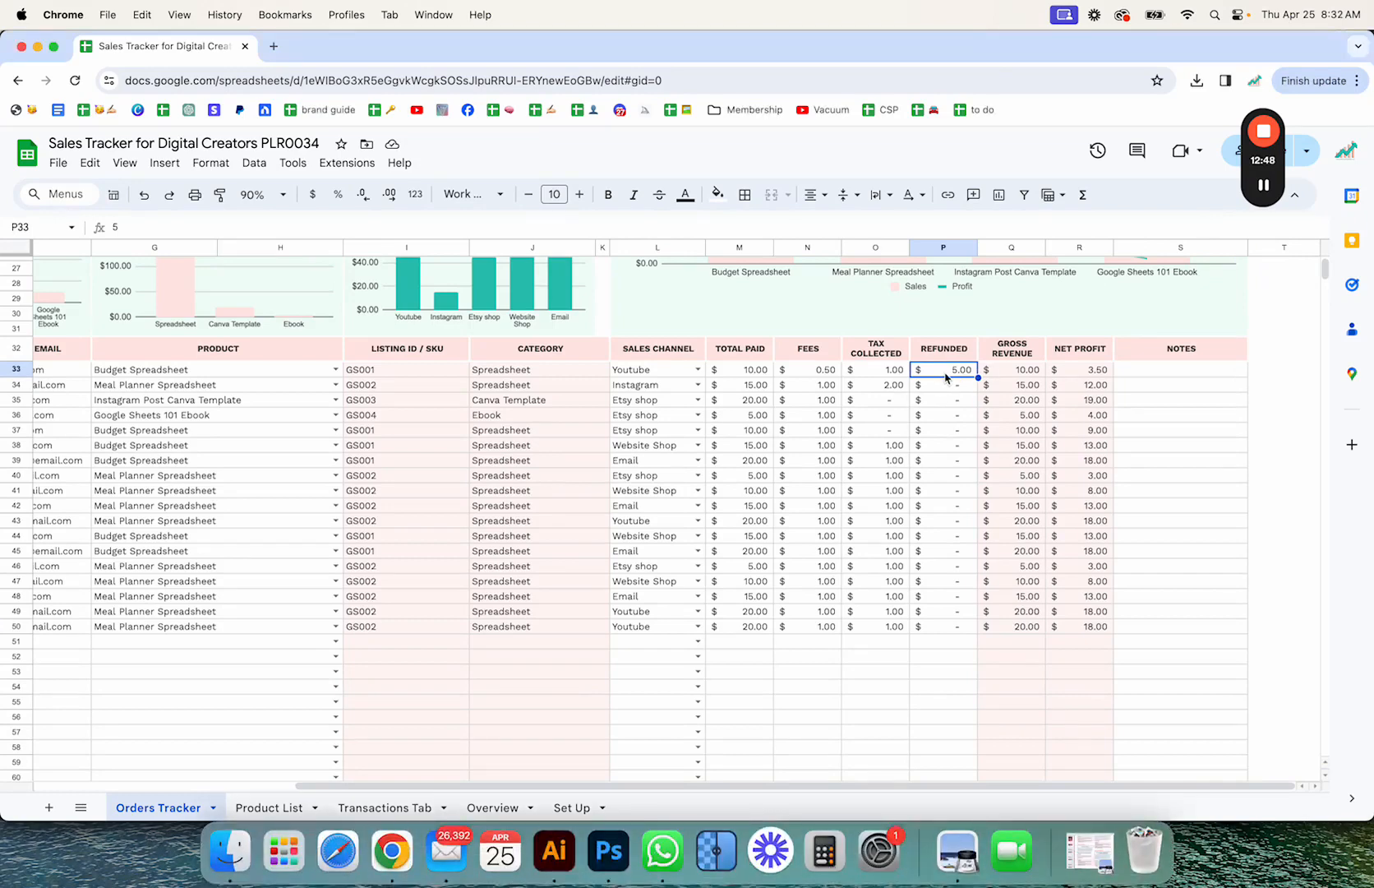
text(10)
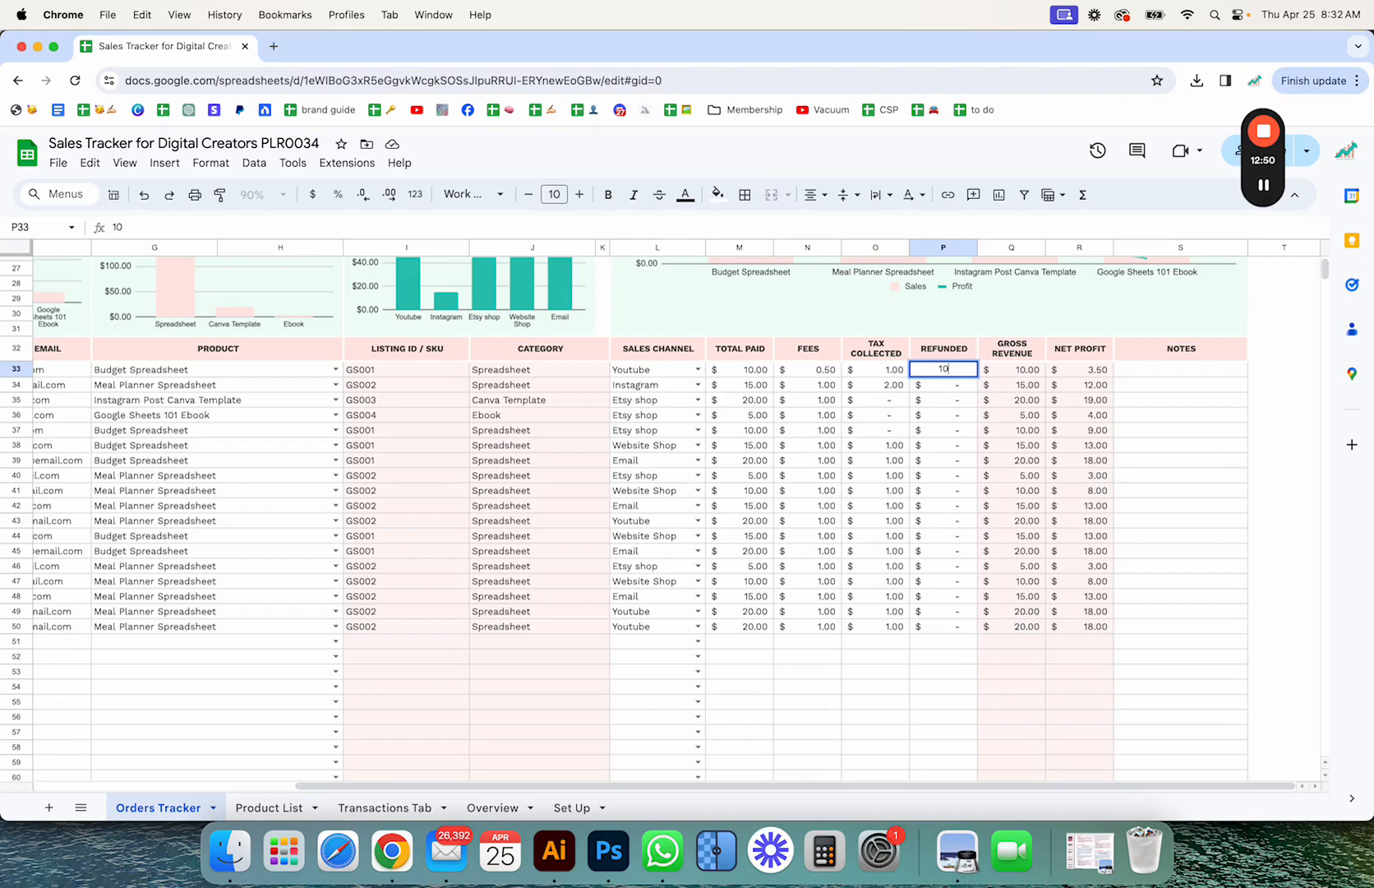
key(Return)
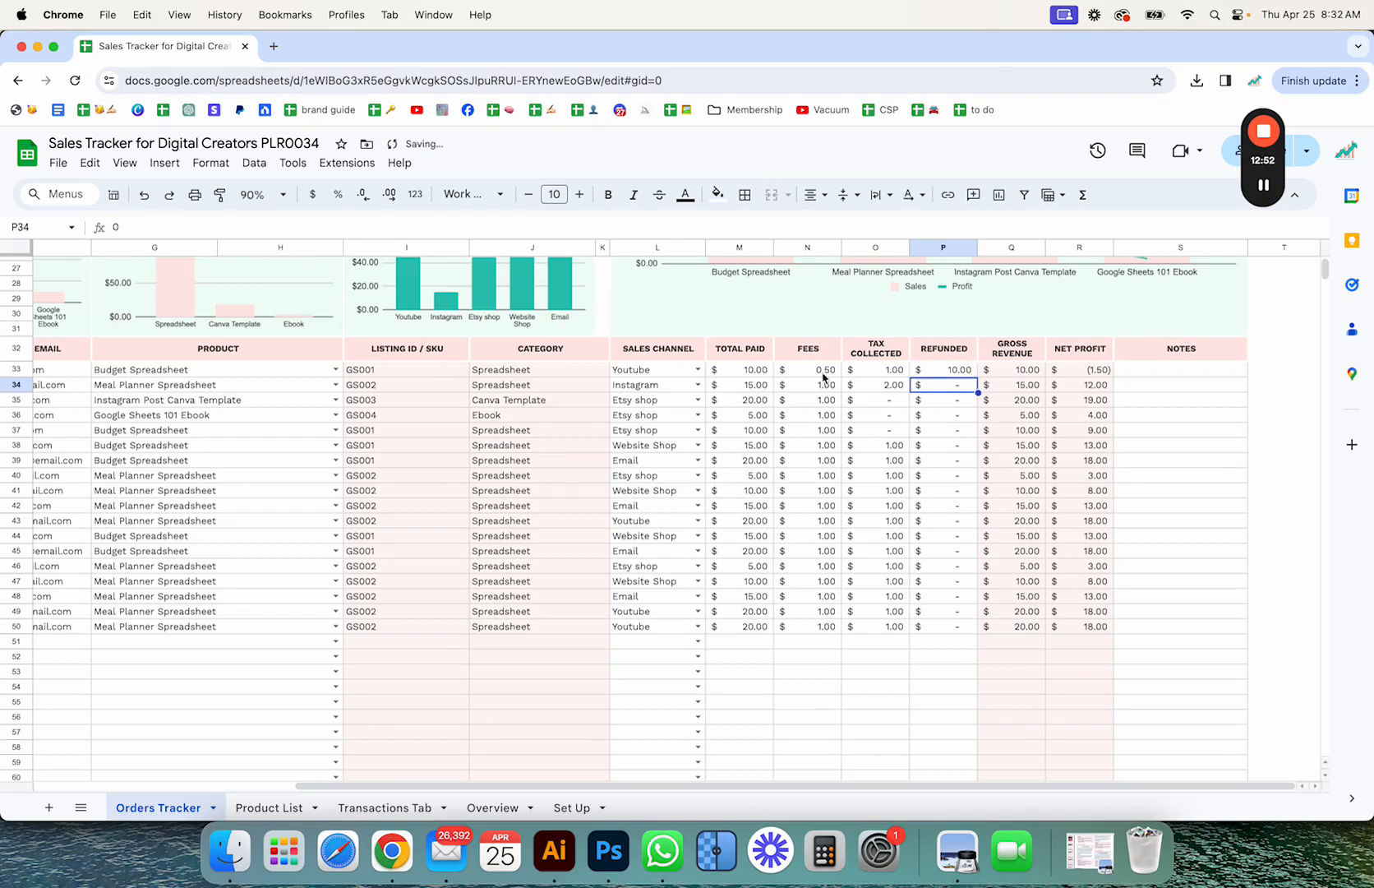
click(863, 374)
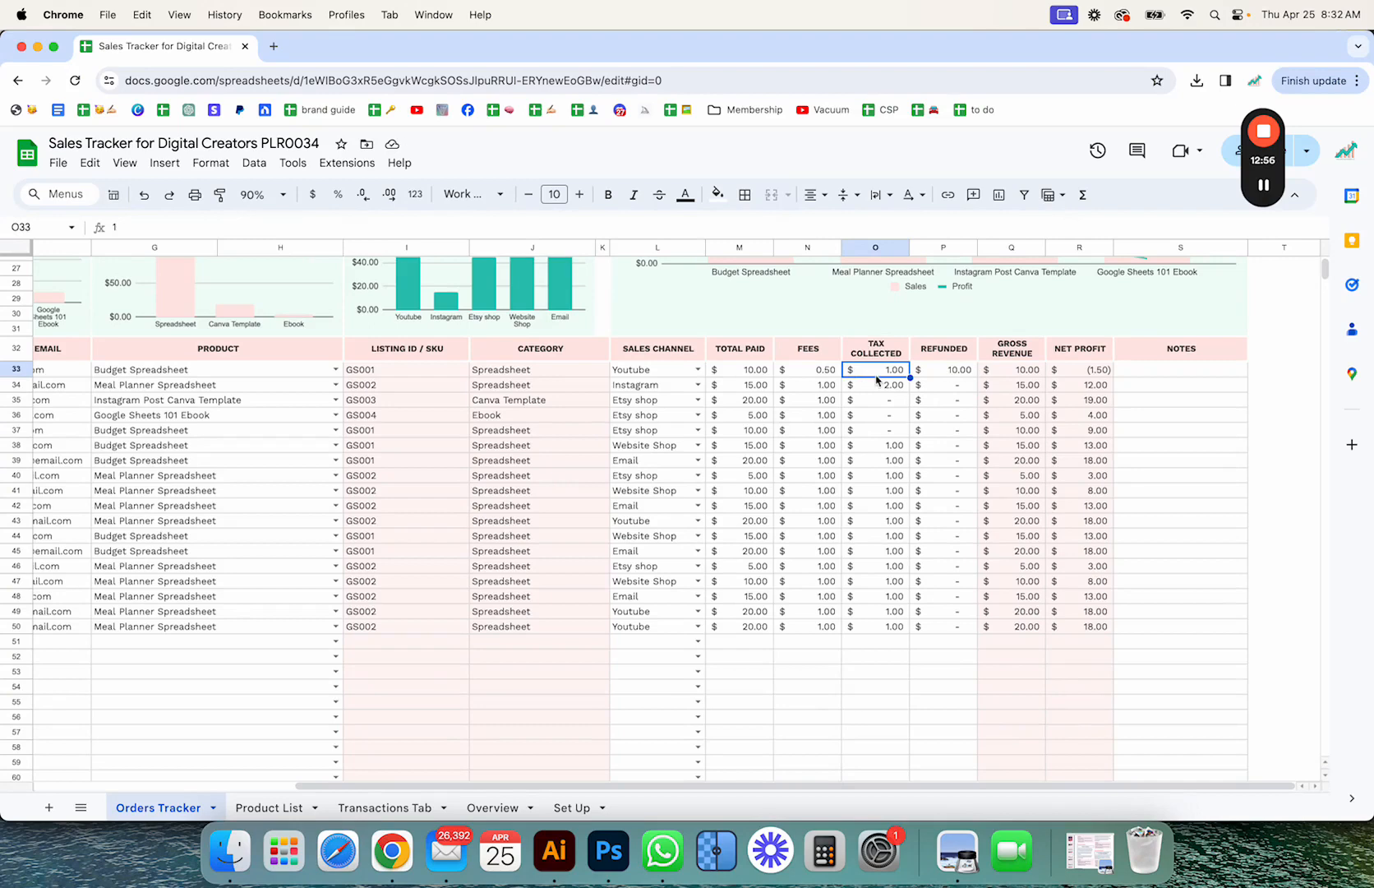
text(0)
key(Return)
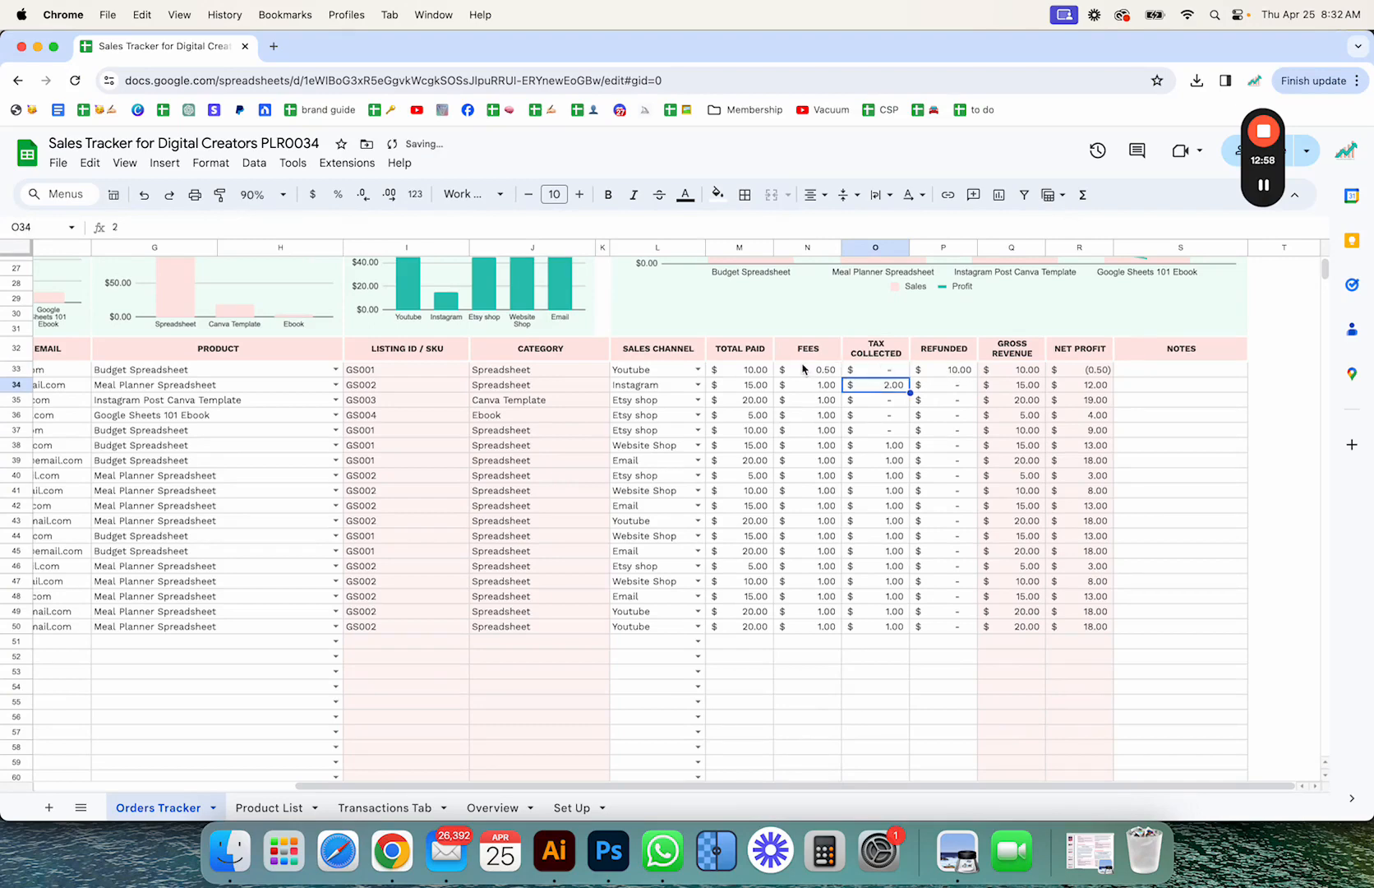
Examine row 33's Fees and Notes cells, and trace its Gross Revenue and Net Profit formulas to the amounts they use.
click(809, 373)
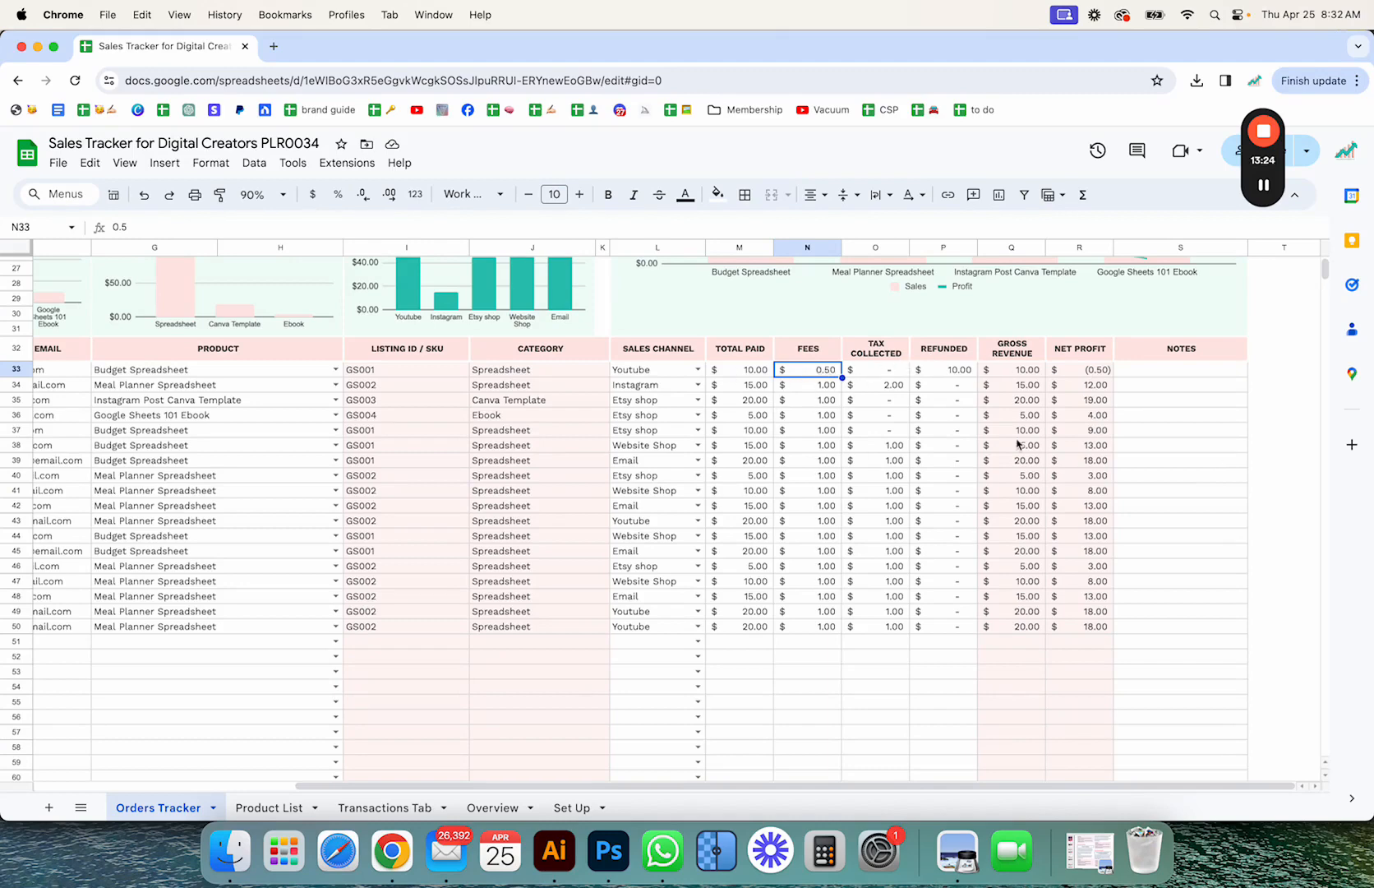
click(1157, 373)
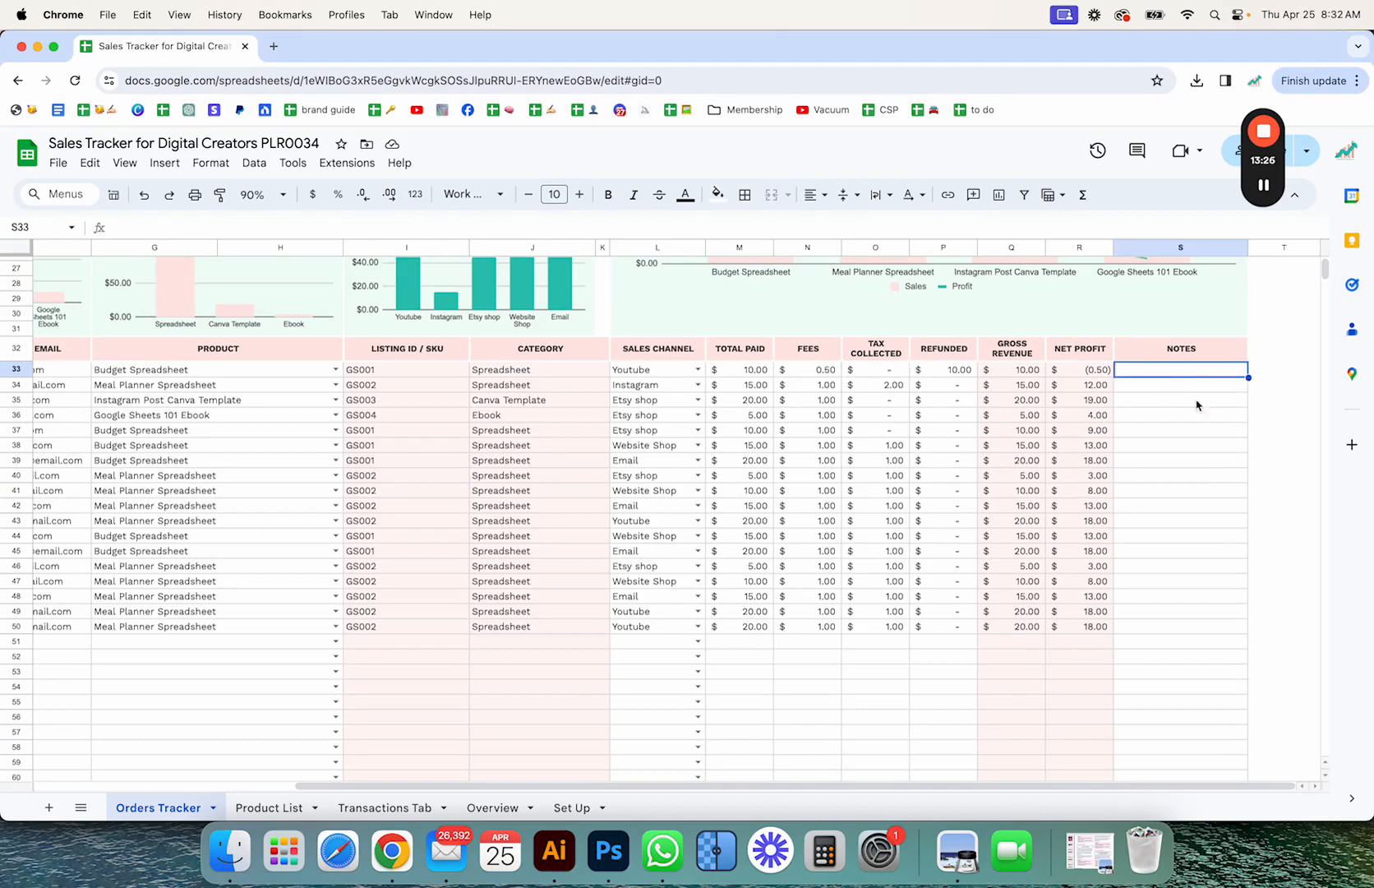
drag(1015, 374, 1016, 626)
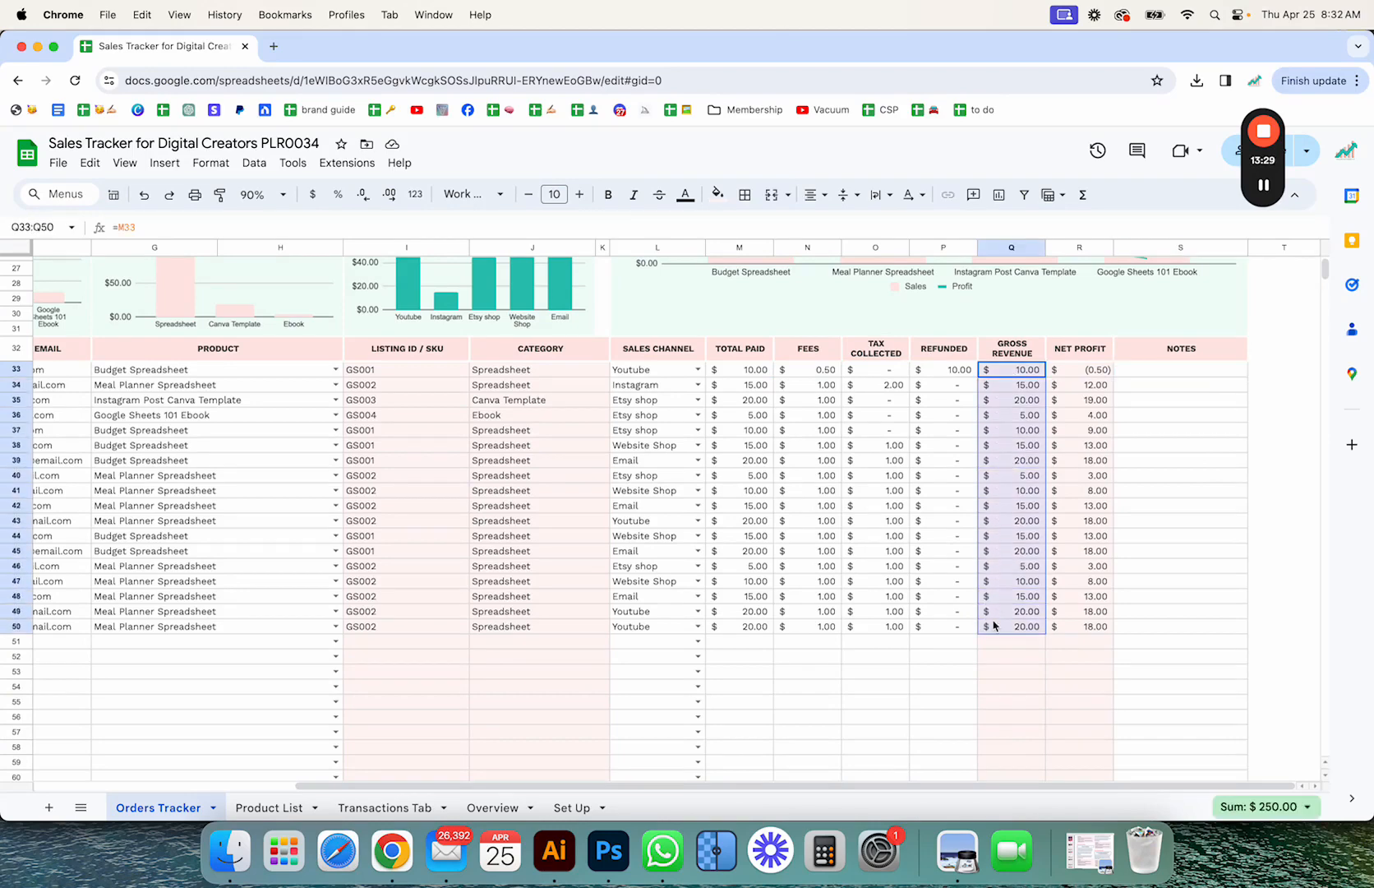
click(1009, 367)
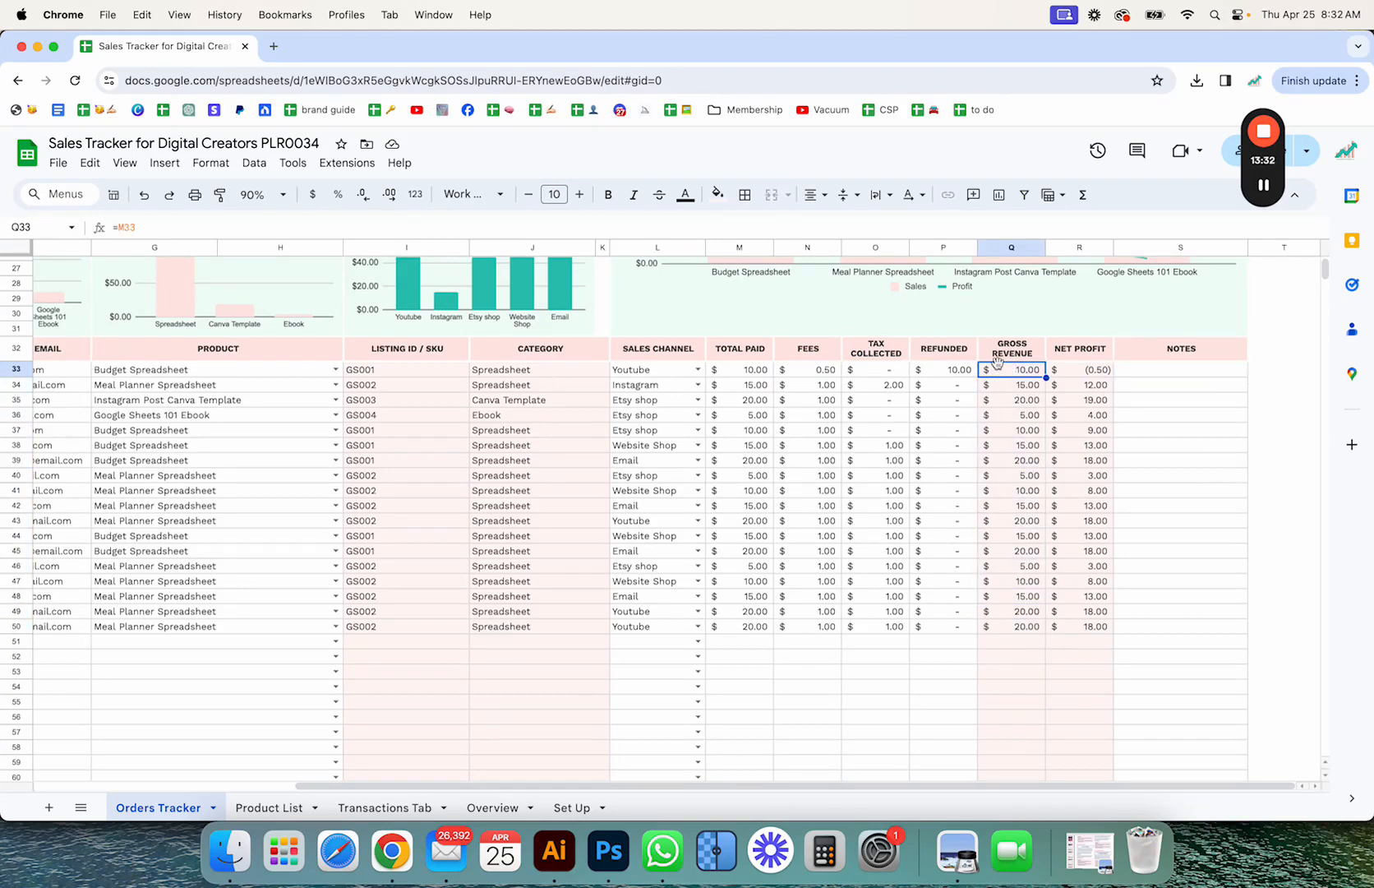
click(1085, 371)
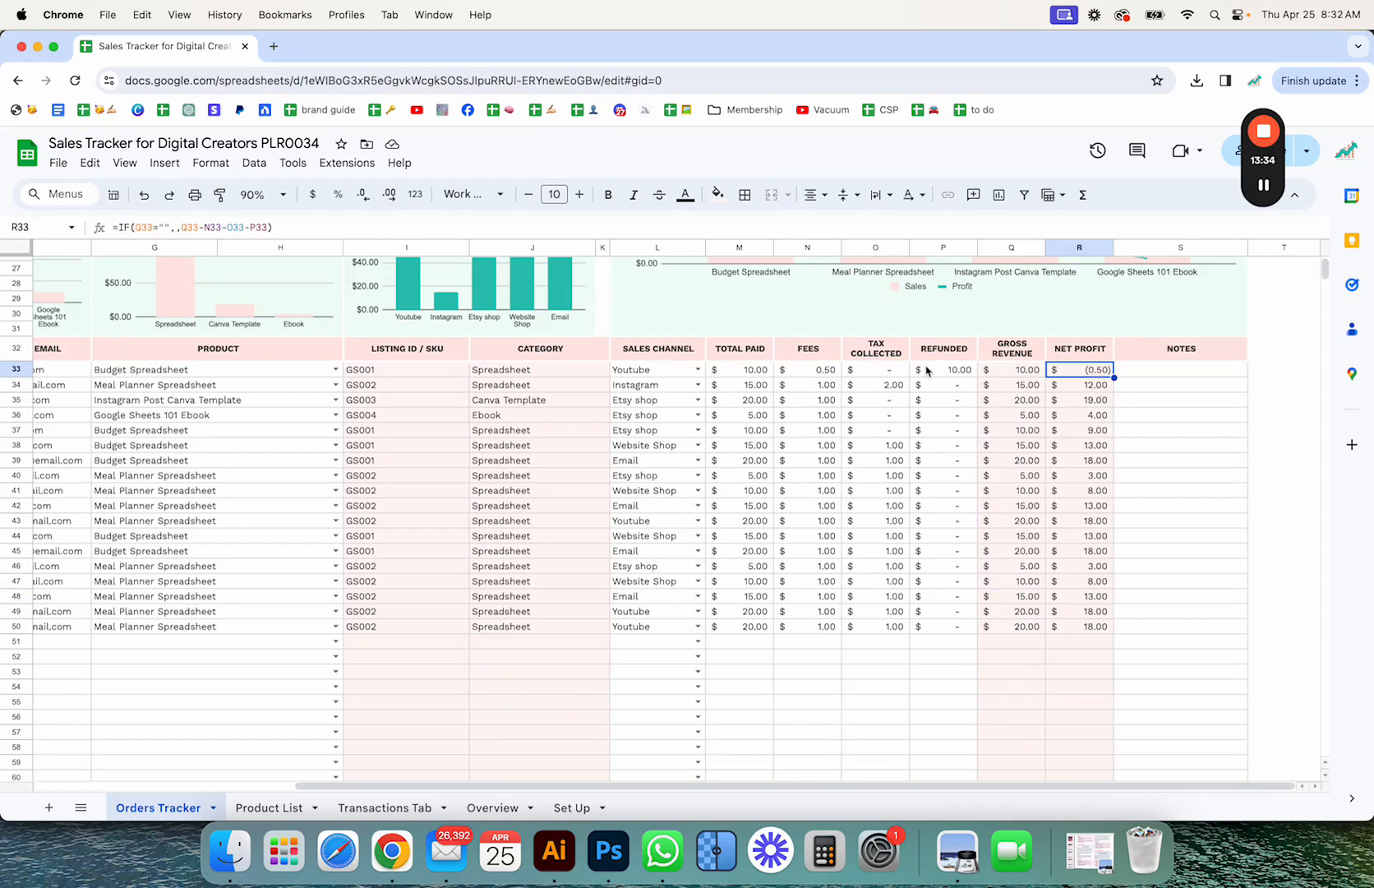
click(1038, 375)
click(811, 371)
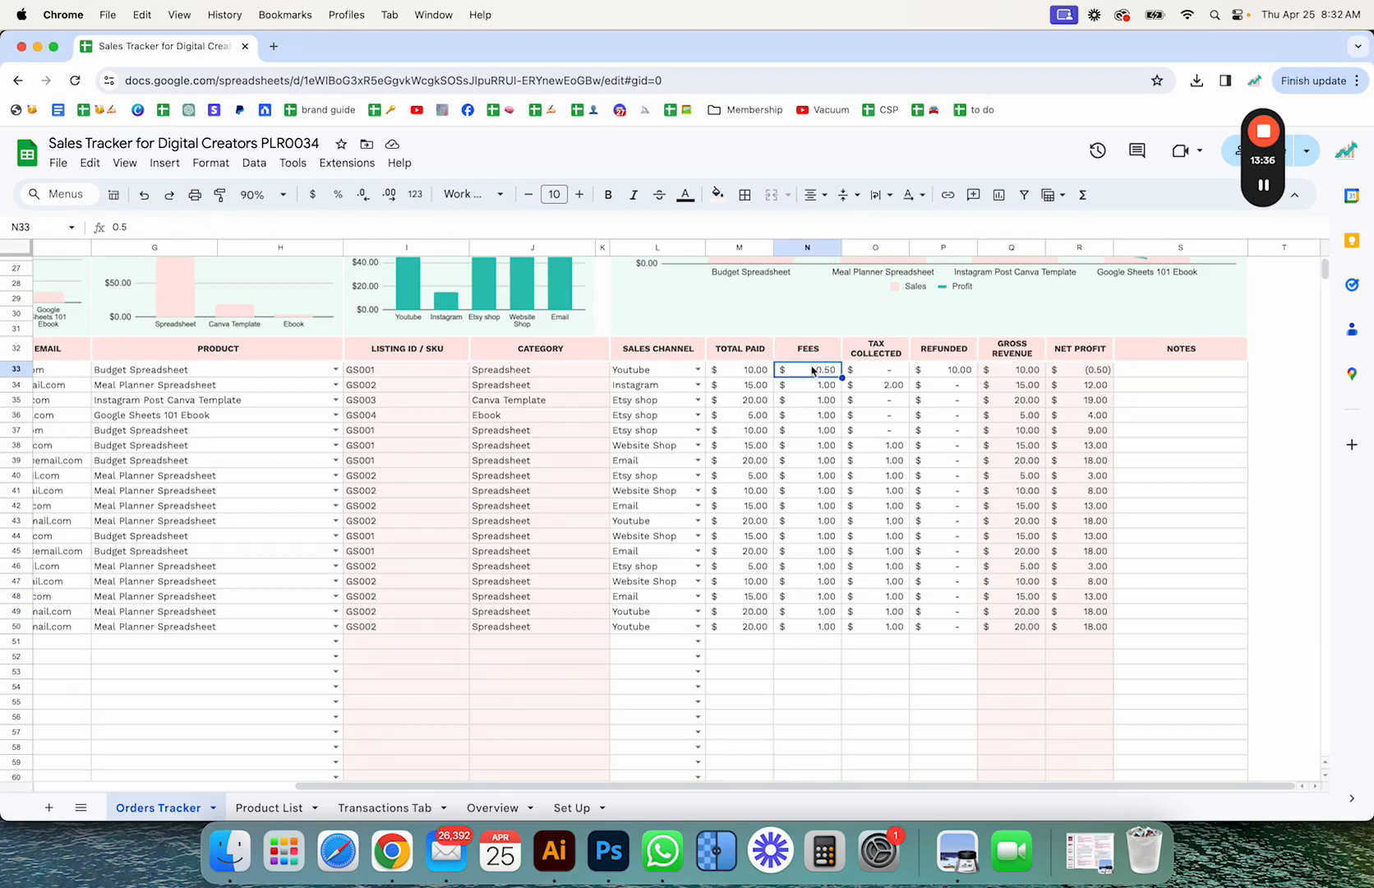
click(893, 371)
click(949, 372)
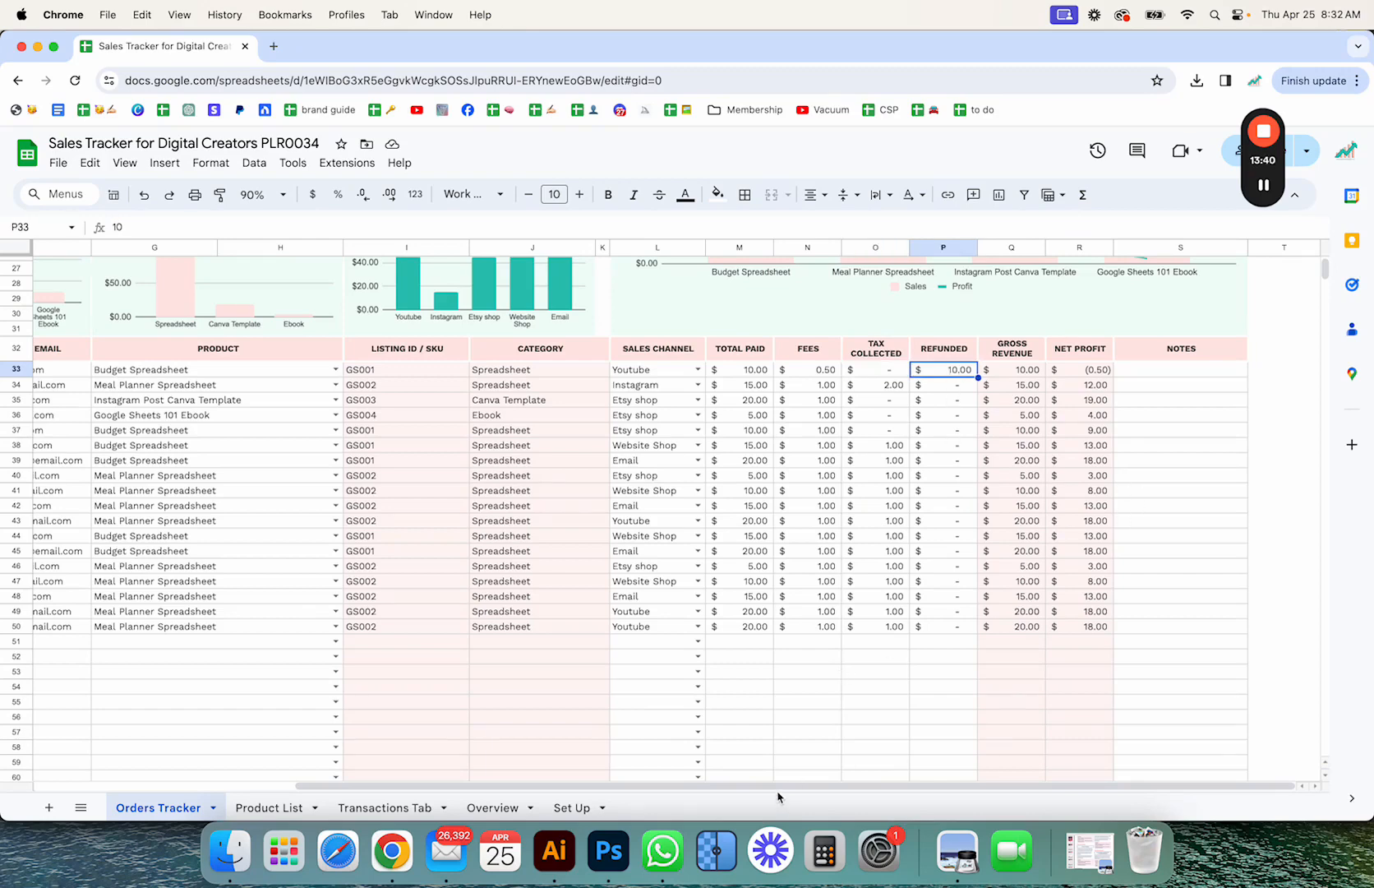
Review the Orders Tracker dashboard's summary figures, top 10 tables and Revenue x Profit per Period chart.
scroll(776, 792, left, 8)
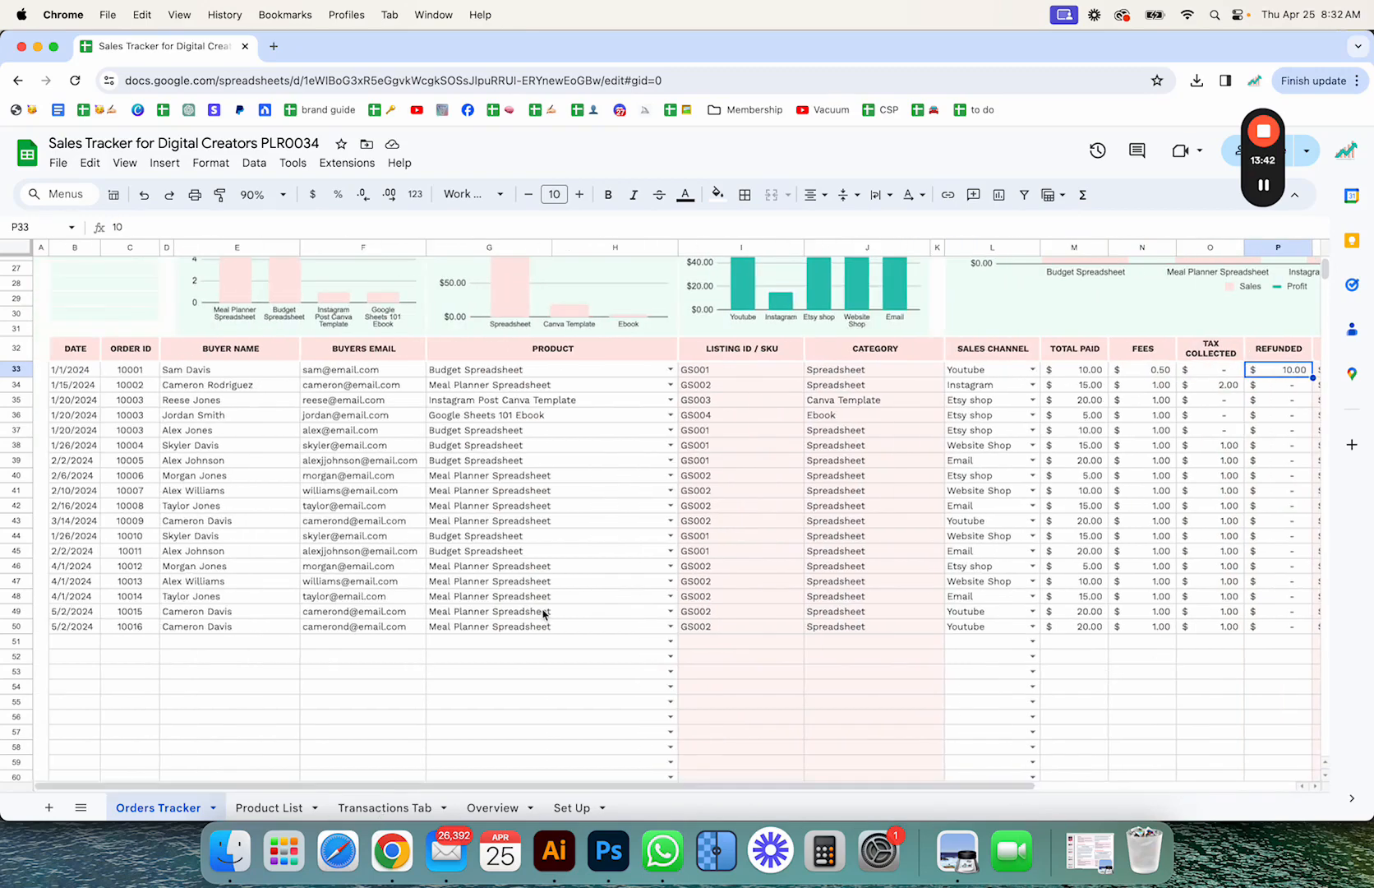
scroll(542, 612, down, 1)
scroll(542, 612, up, 10)
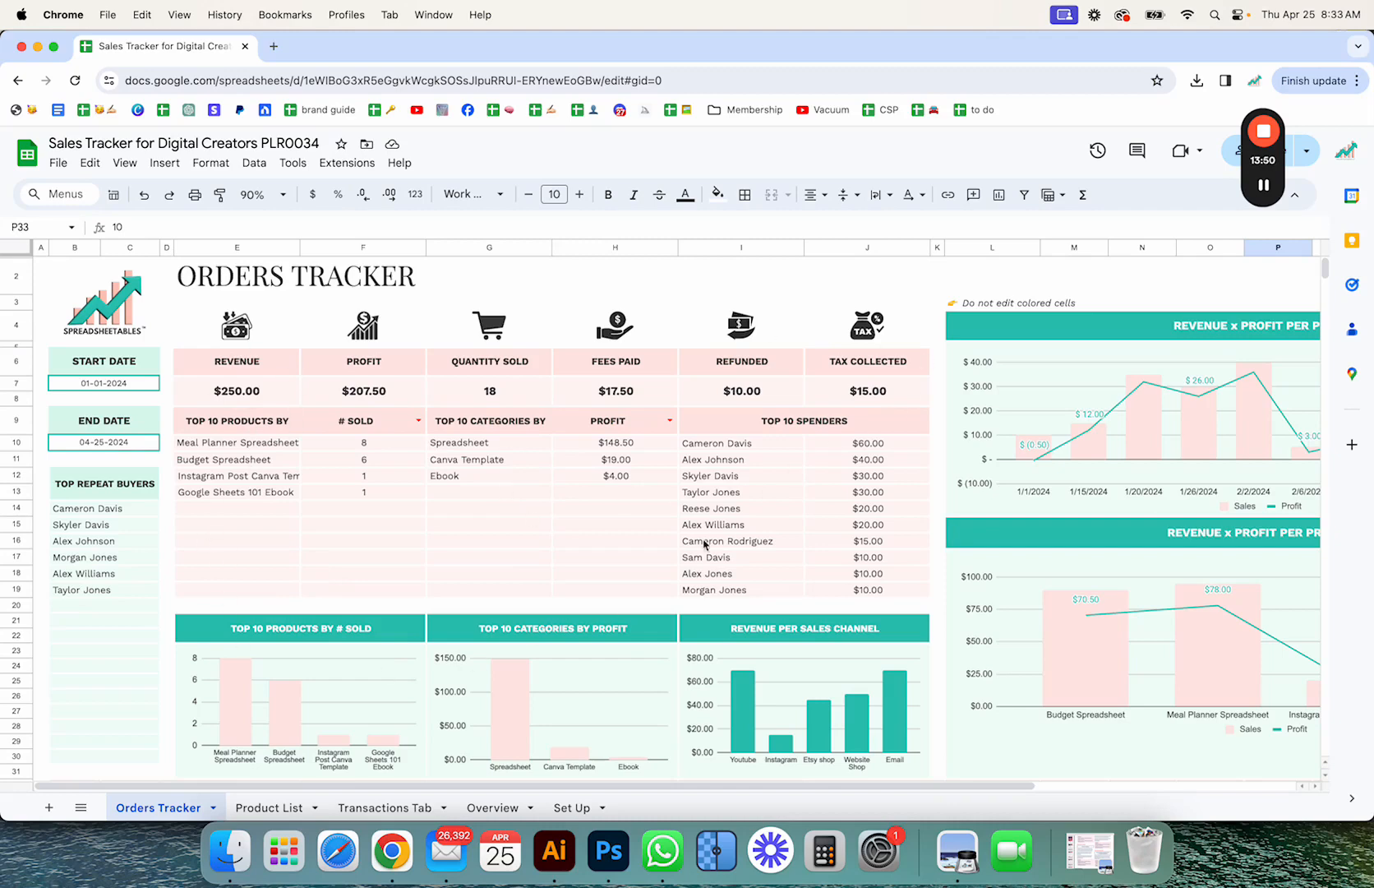
drag(562, 788, 822, 788)
click(733, 326)
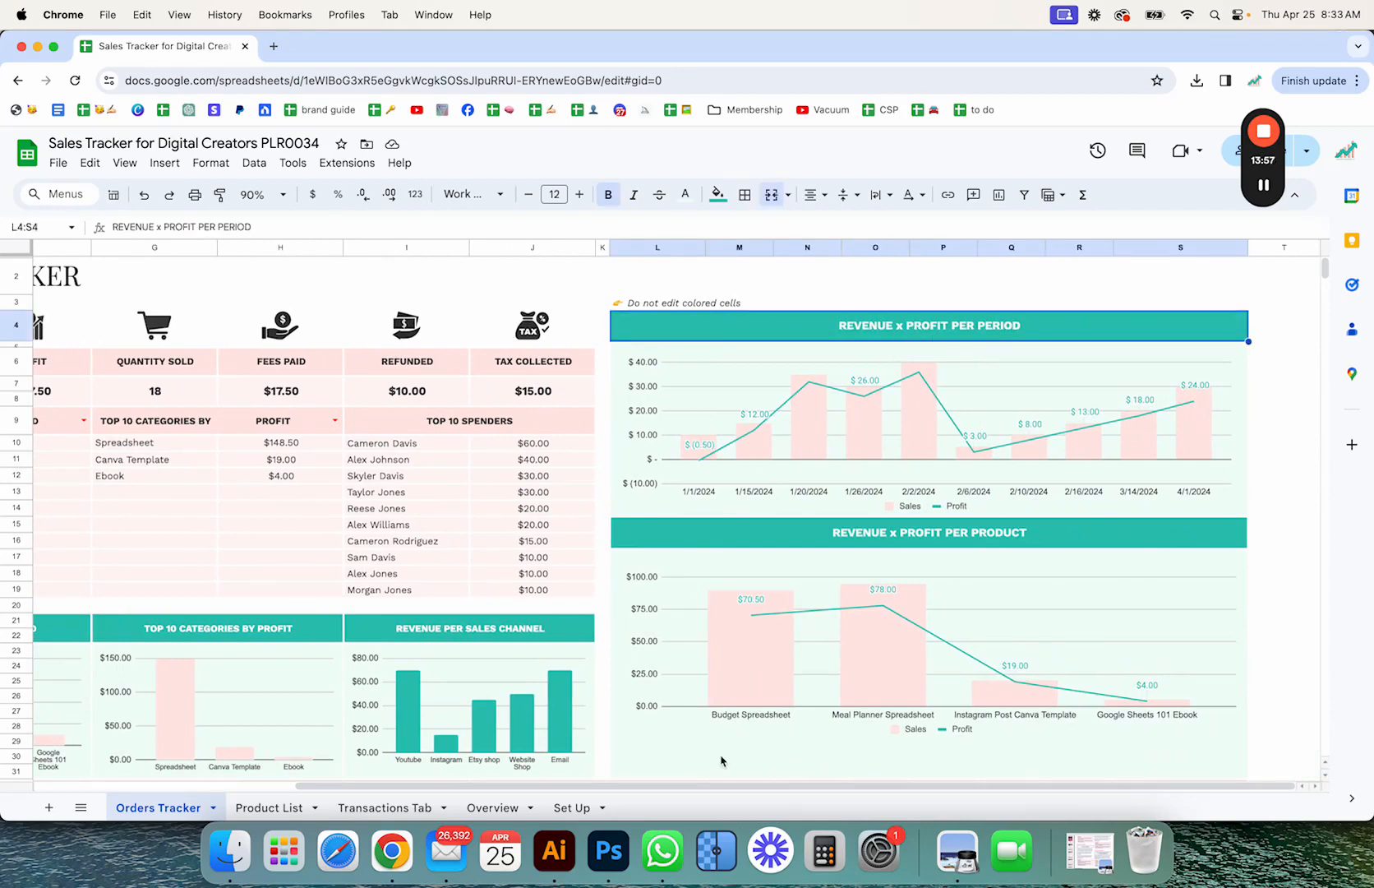
drag(713, 787, 439, 787)
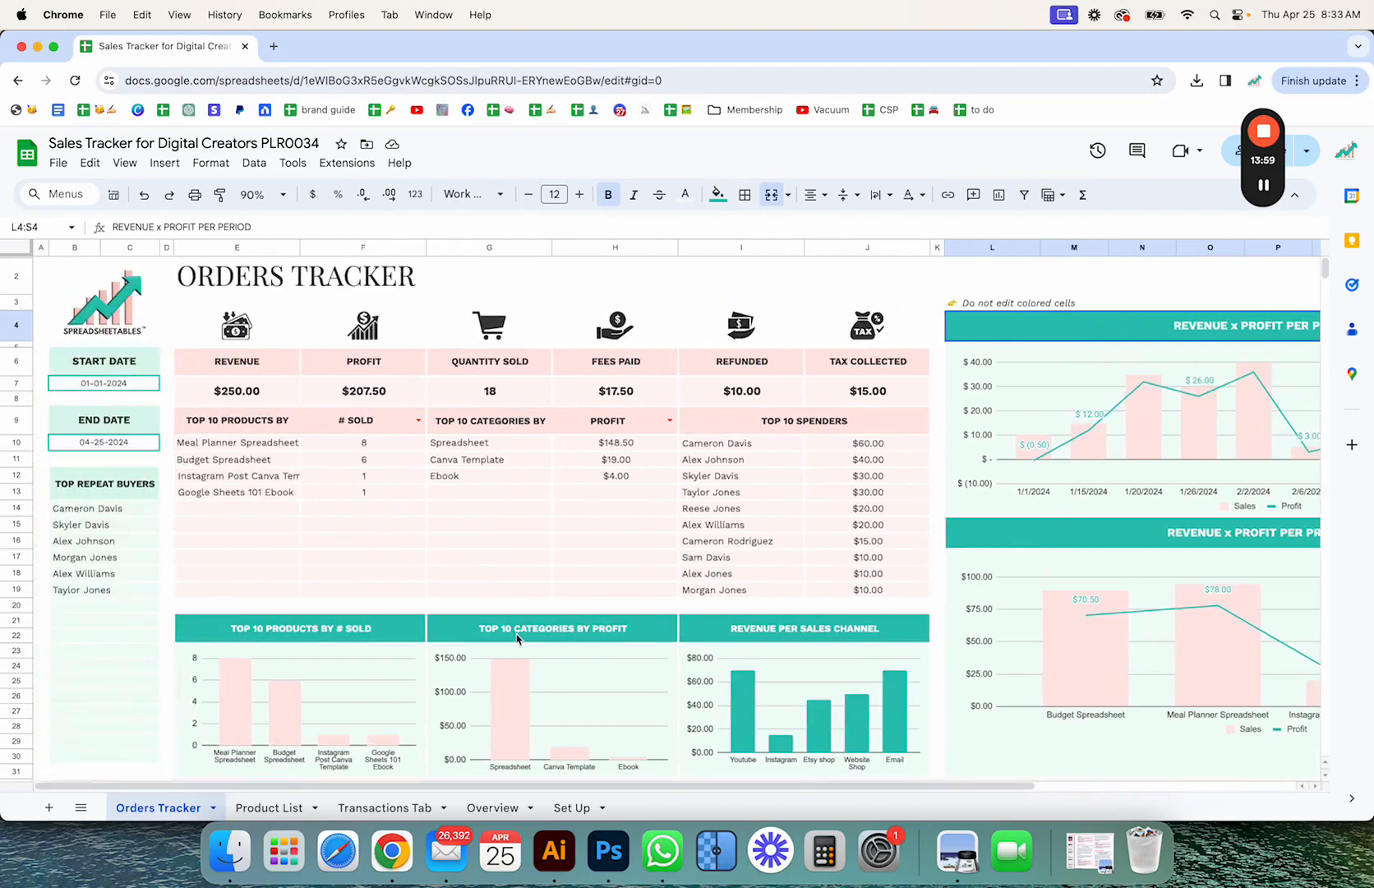
Compare the Revenue x Profit per Period and per Product charts with the order entries in the table below.
drag(594, 789, 839, 787)
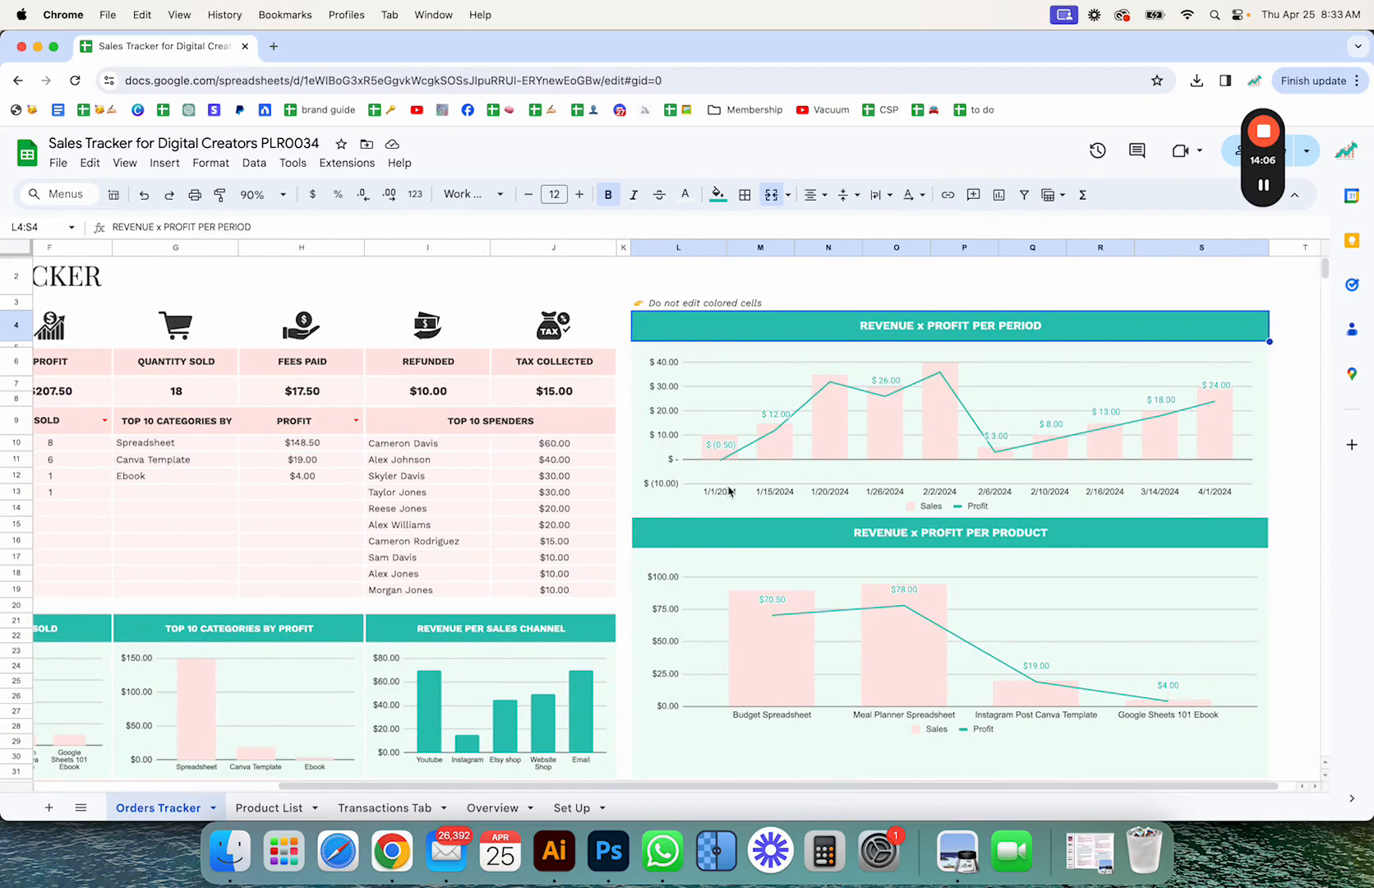
scroll(792, 629, down, 5)
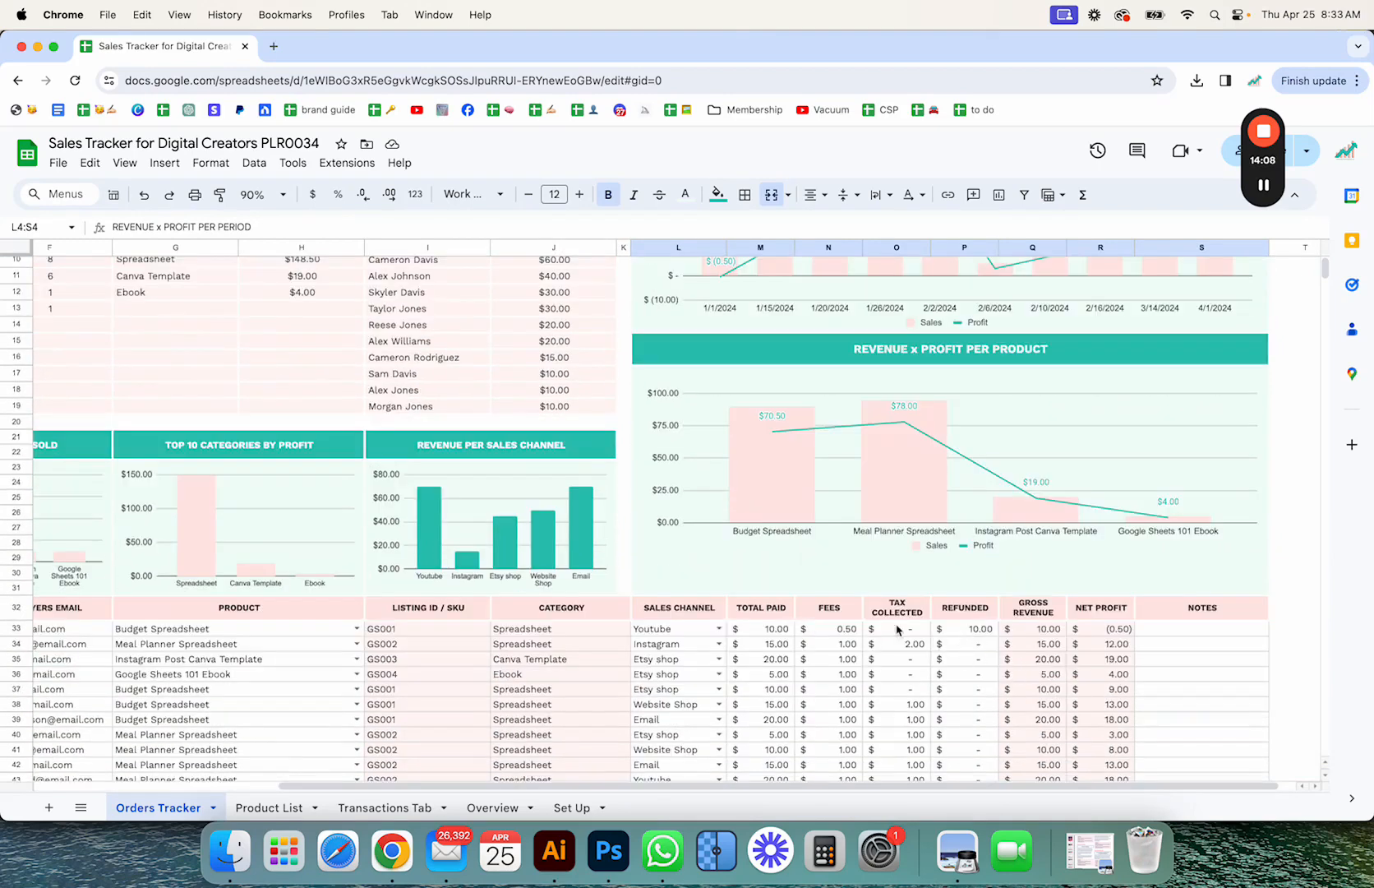
scroll(771, 532, up, 5)
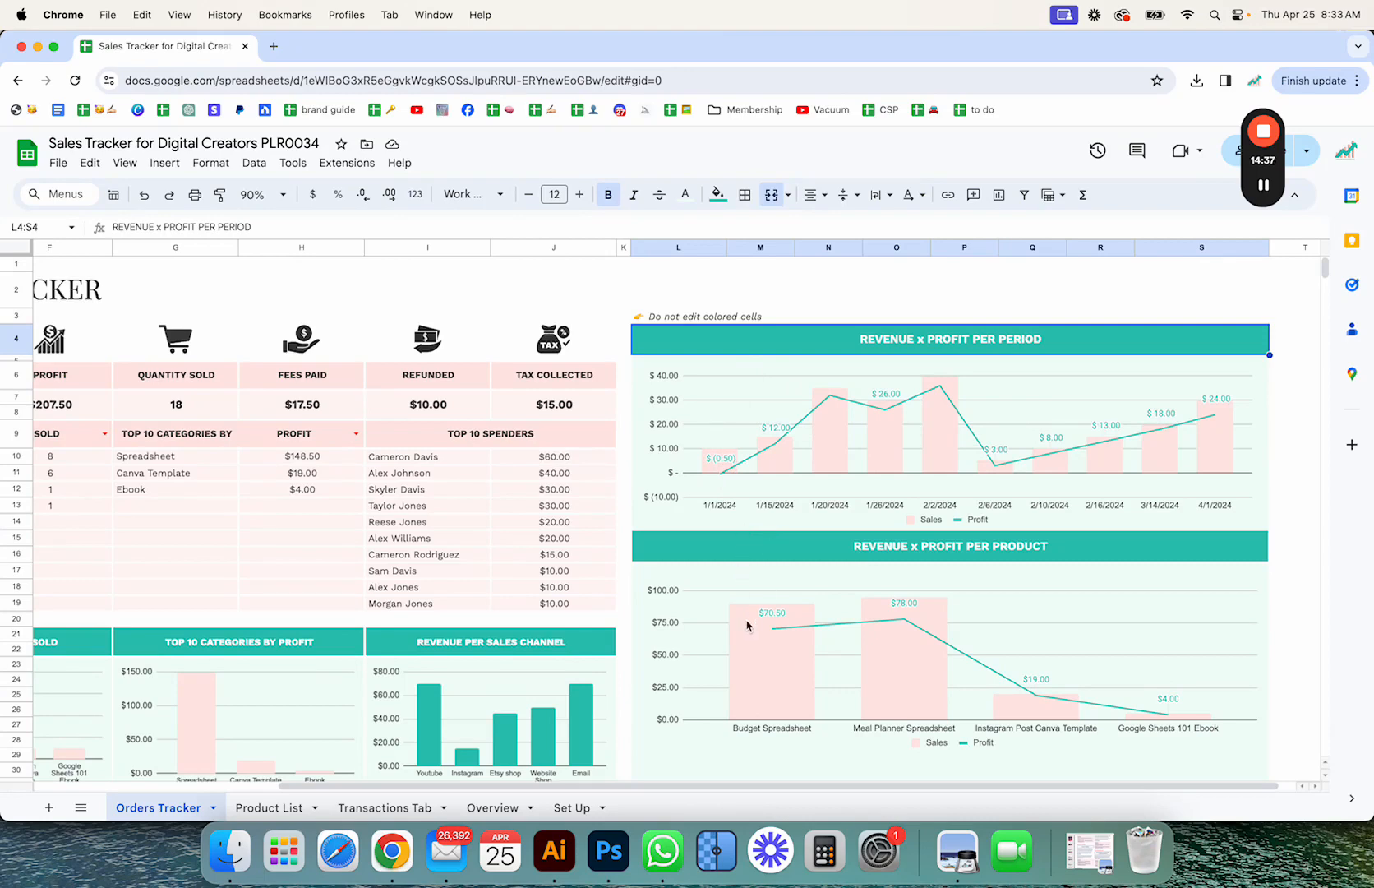
scroll(747, 625, down, 1)
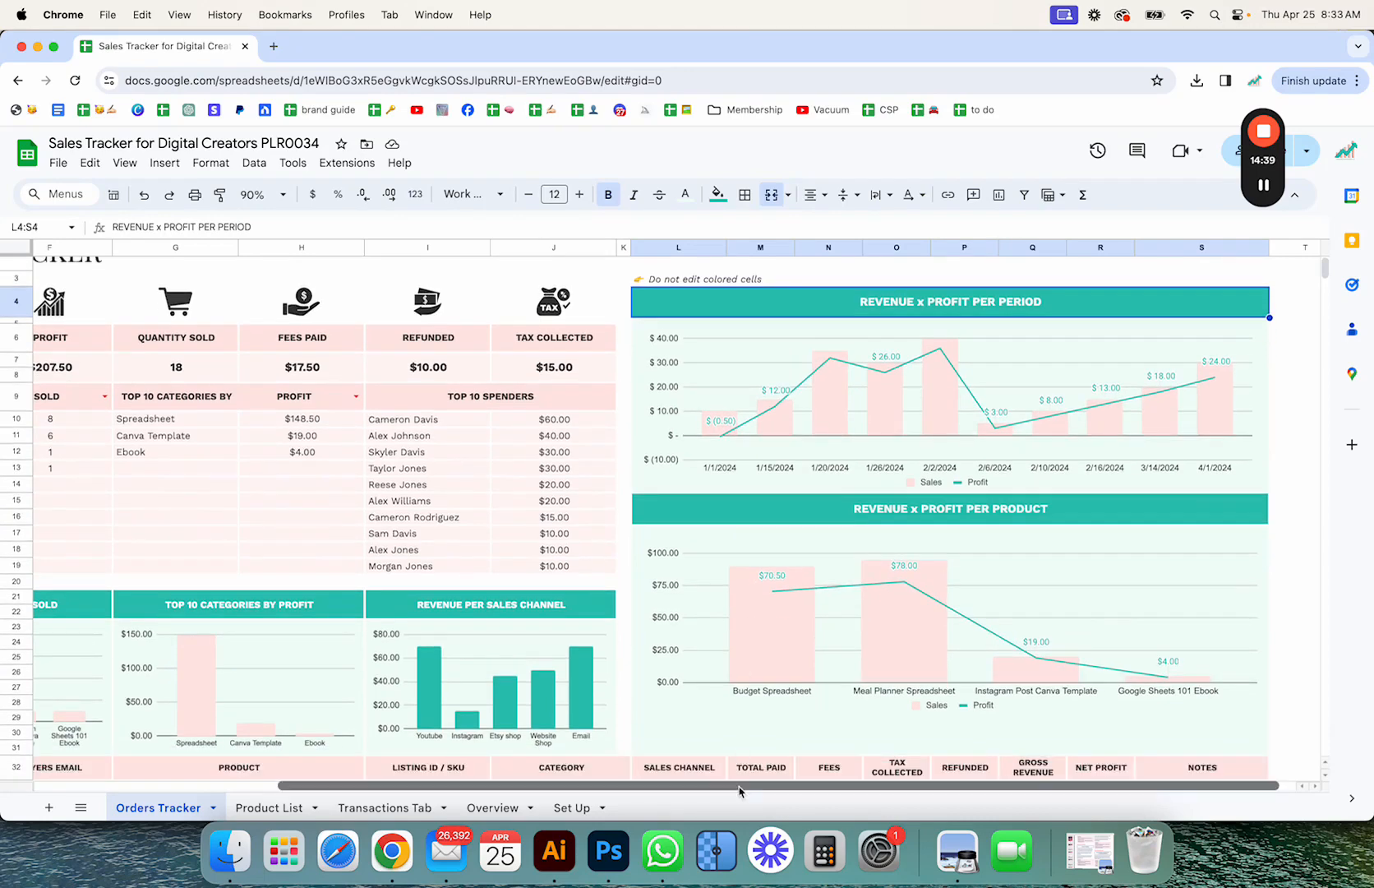
scroll(801, 567, down, 2)
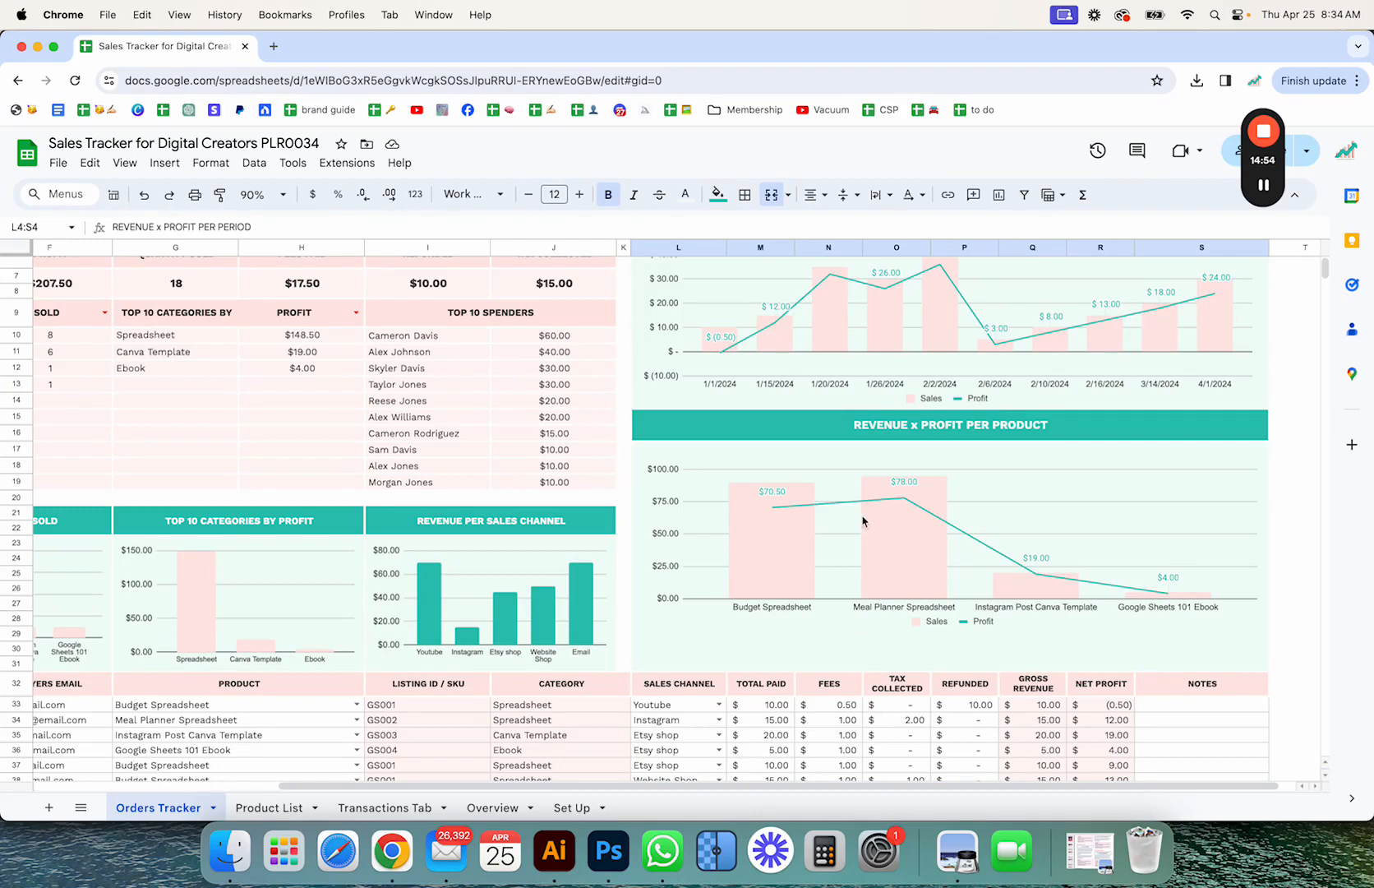
scroll(814, 567, down, 2)
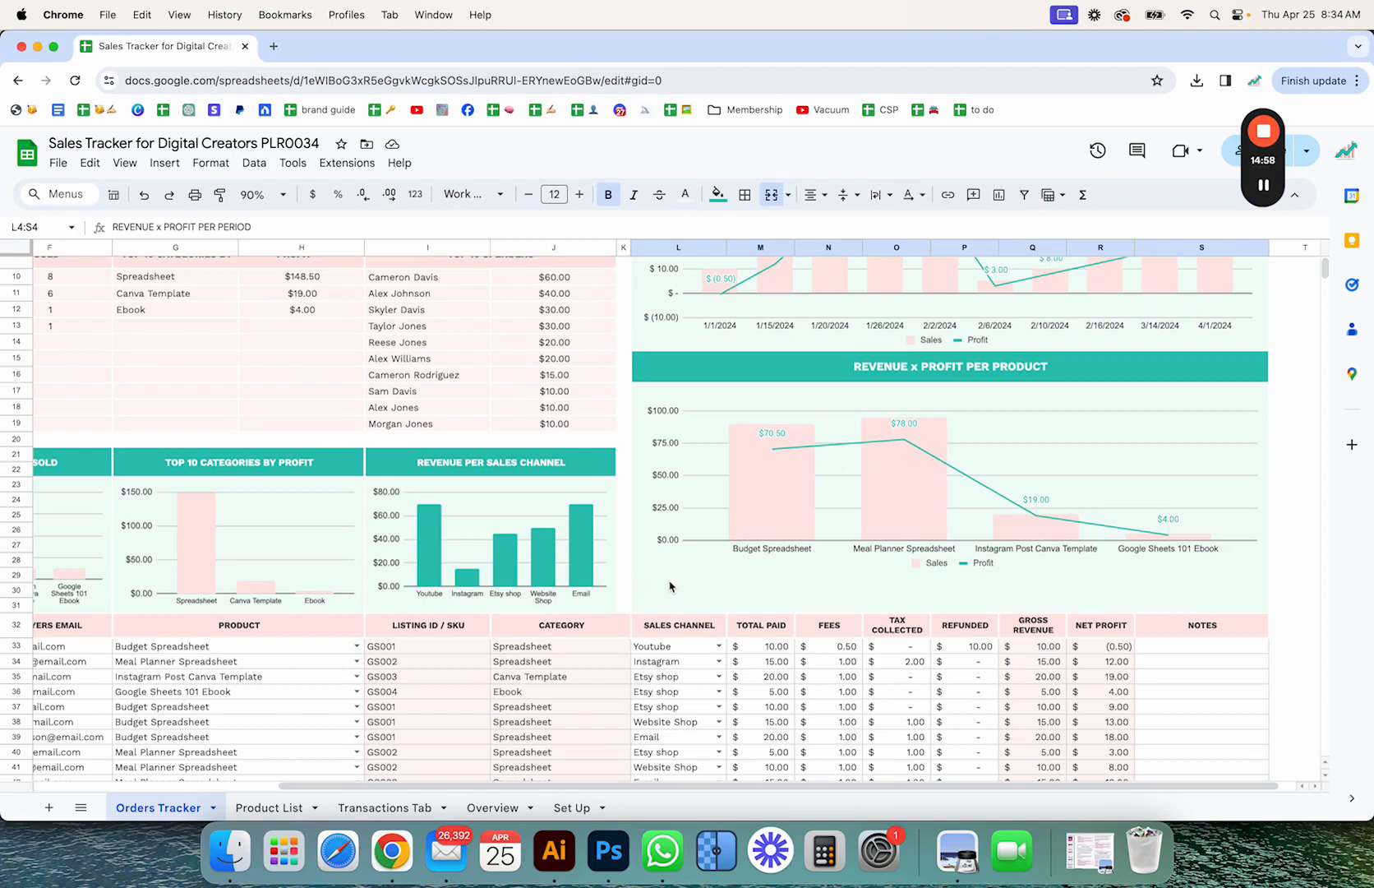
scroll(679, 618, down, 3)
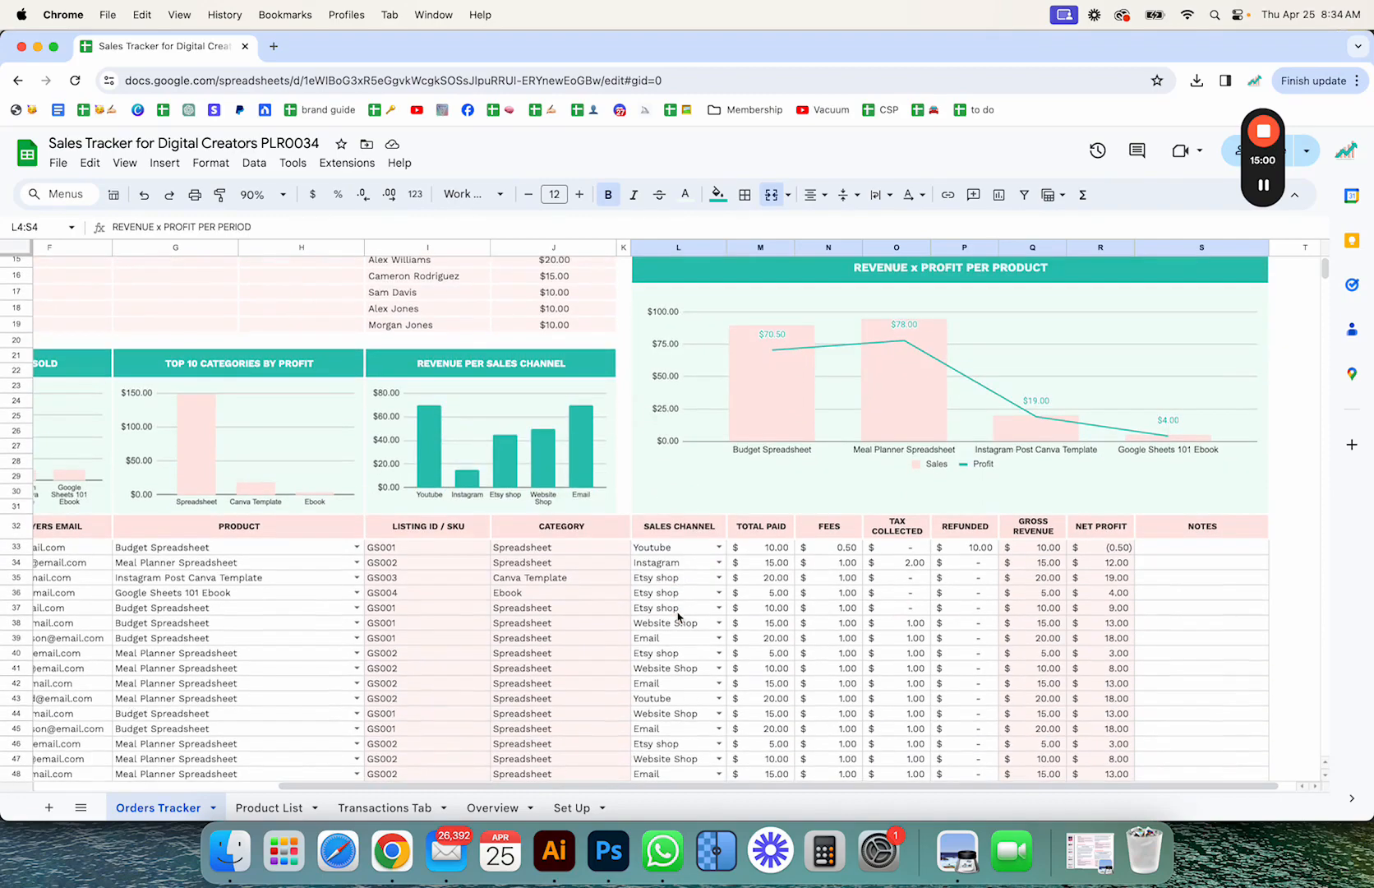
scroll(415, 575, left, 5)
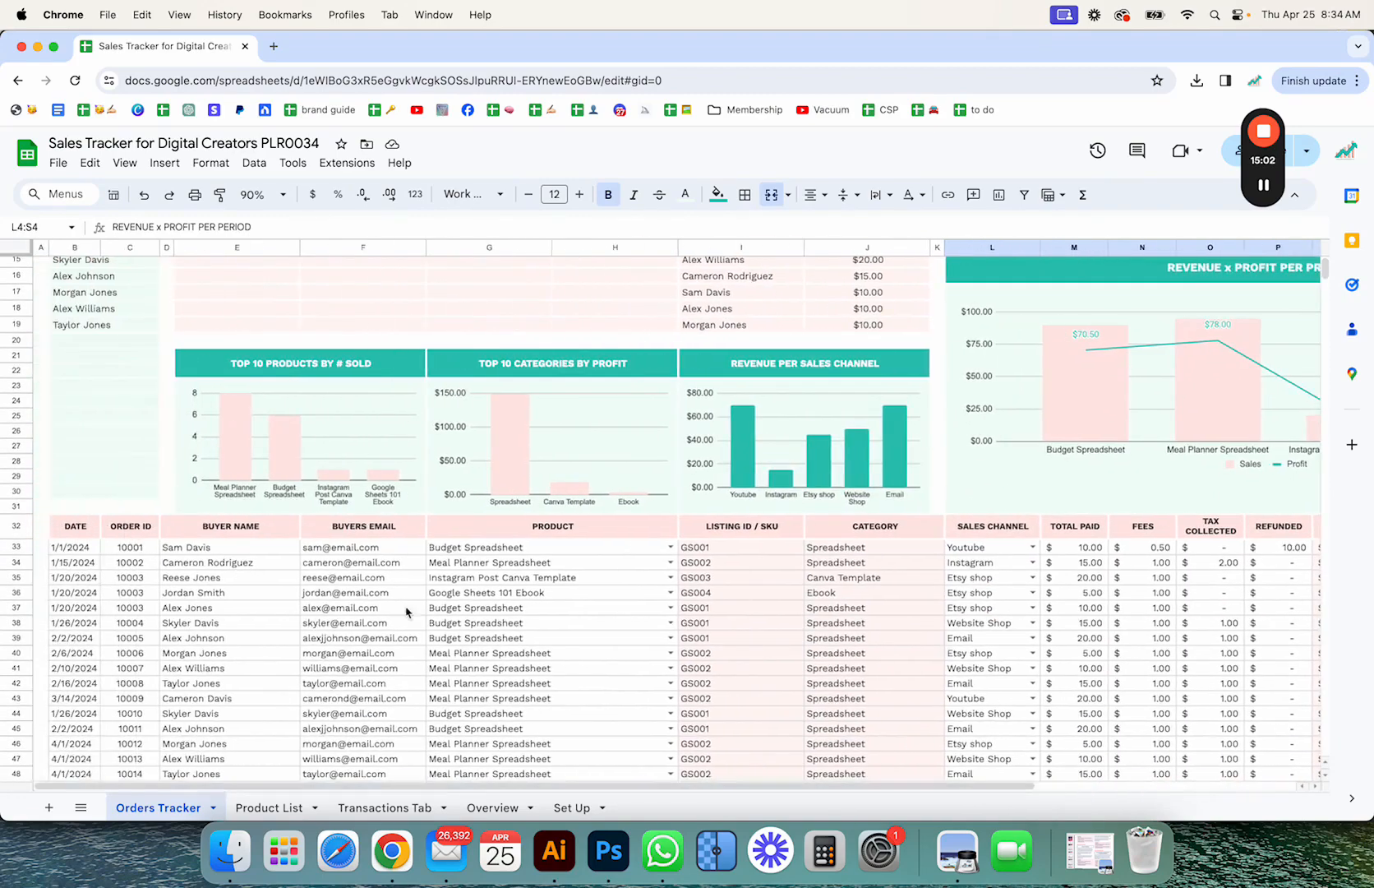
Switch the Top 10 Products table on the dashboard to rank by Revenue.
scroll(405, 606, up, 5)
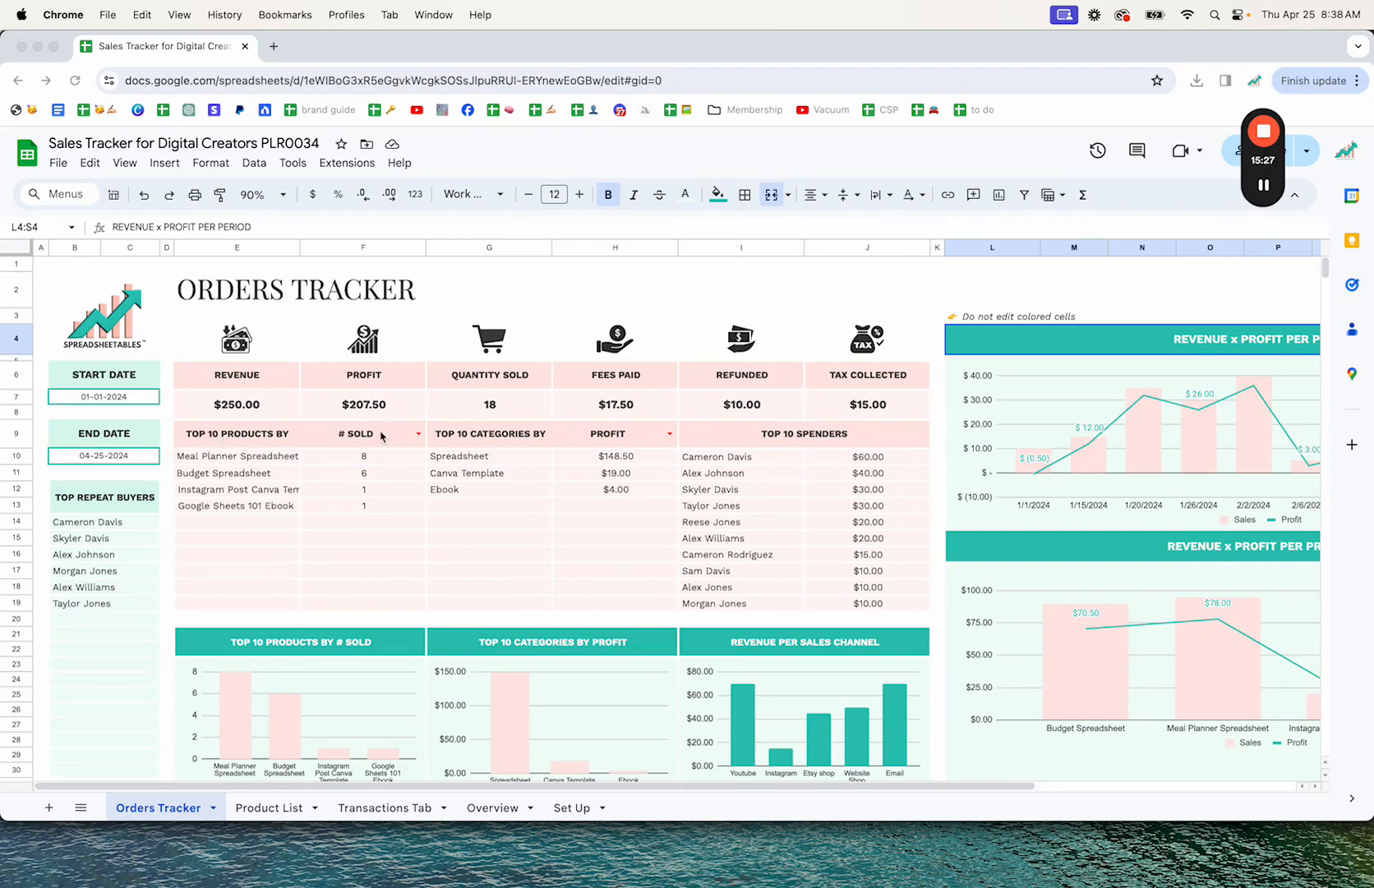
click(418, 433)
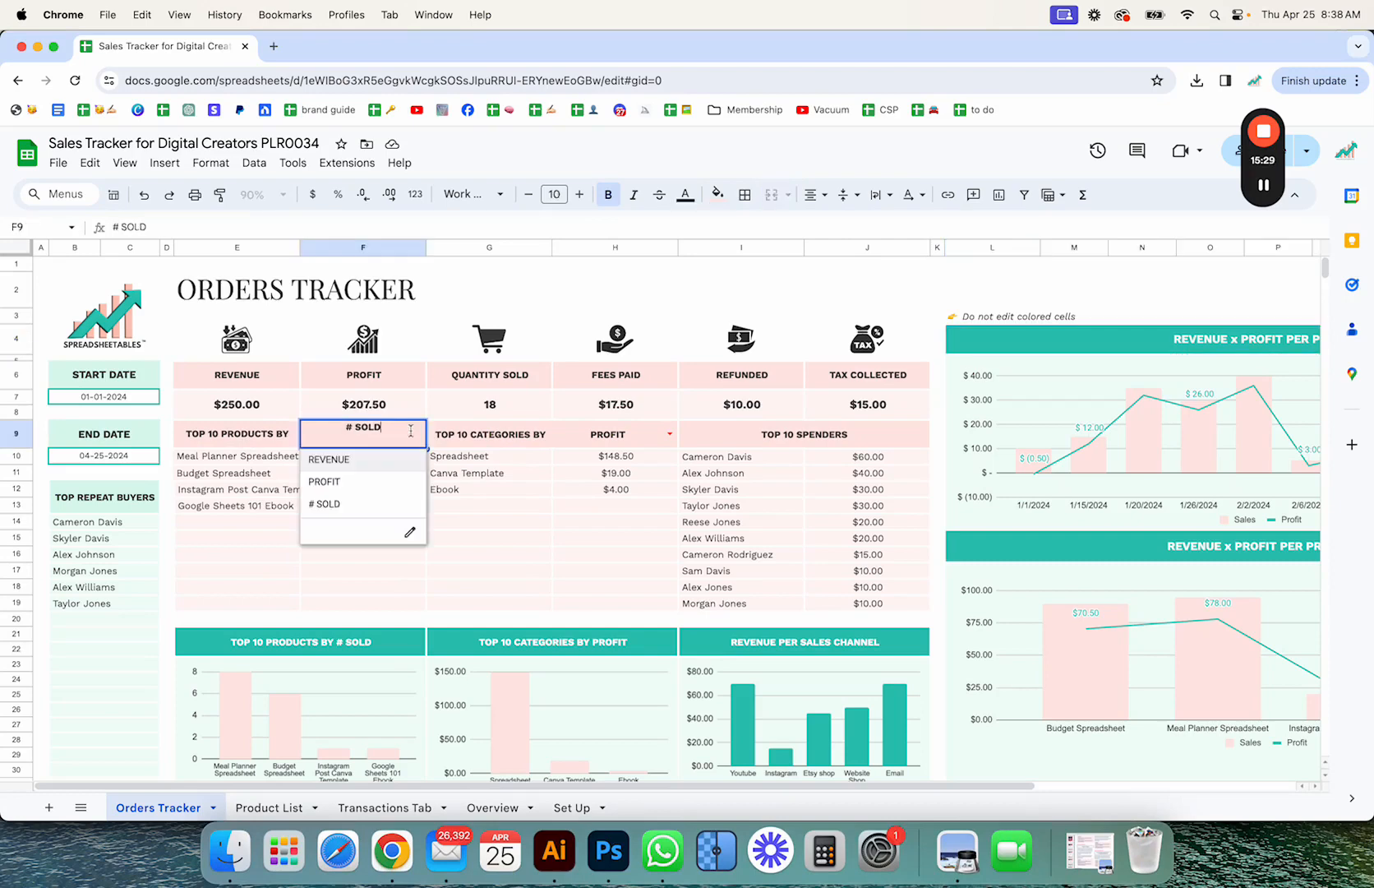
click(393, 463)
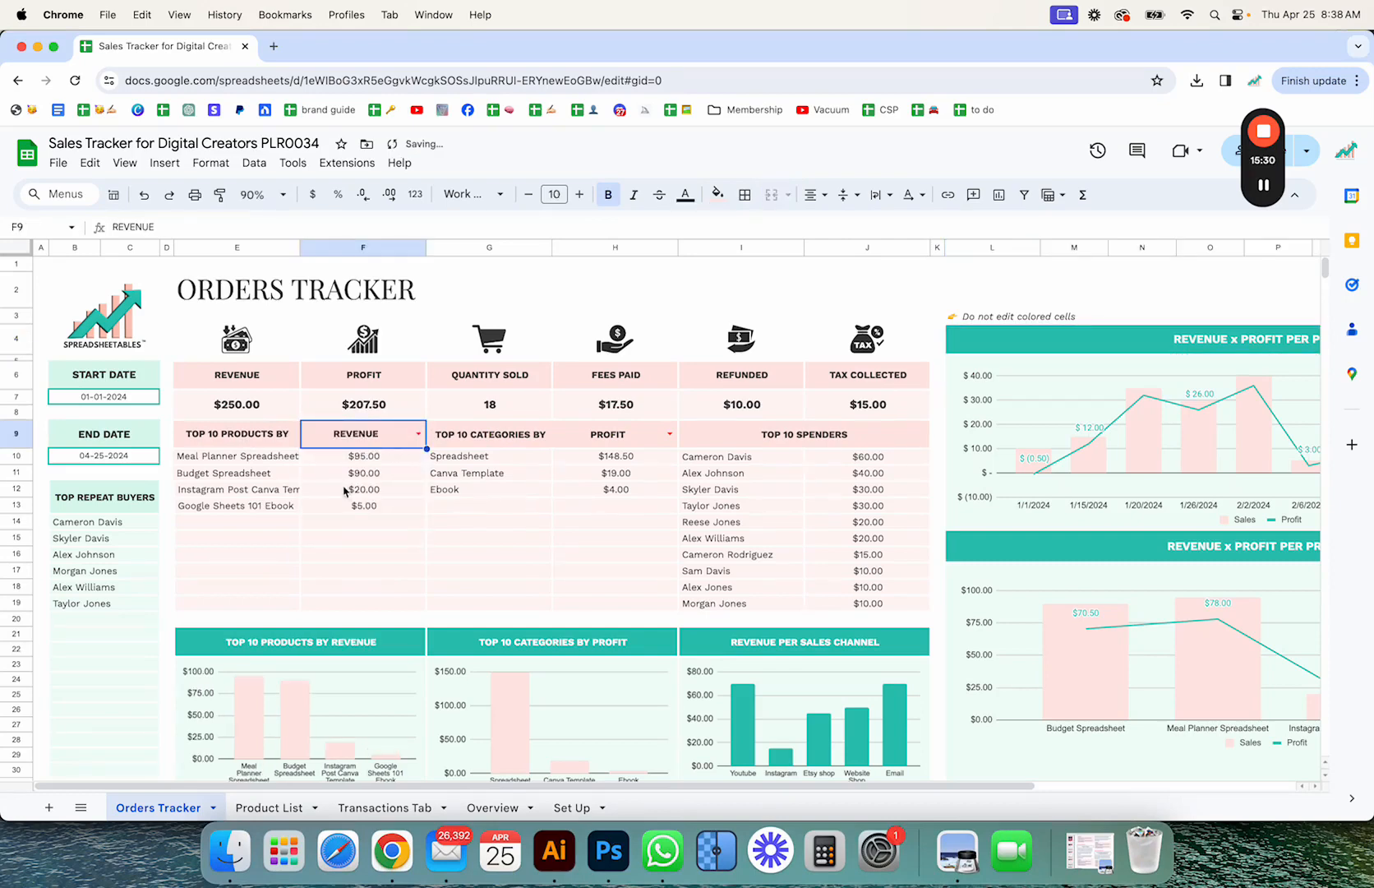
Rank the Top 10 Products table by Profit, and switch the Top 10 Categories table through # SOLD to Revenue.
click(418, 433)
click(385, 484)
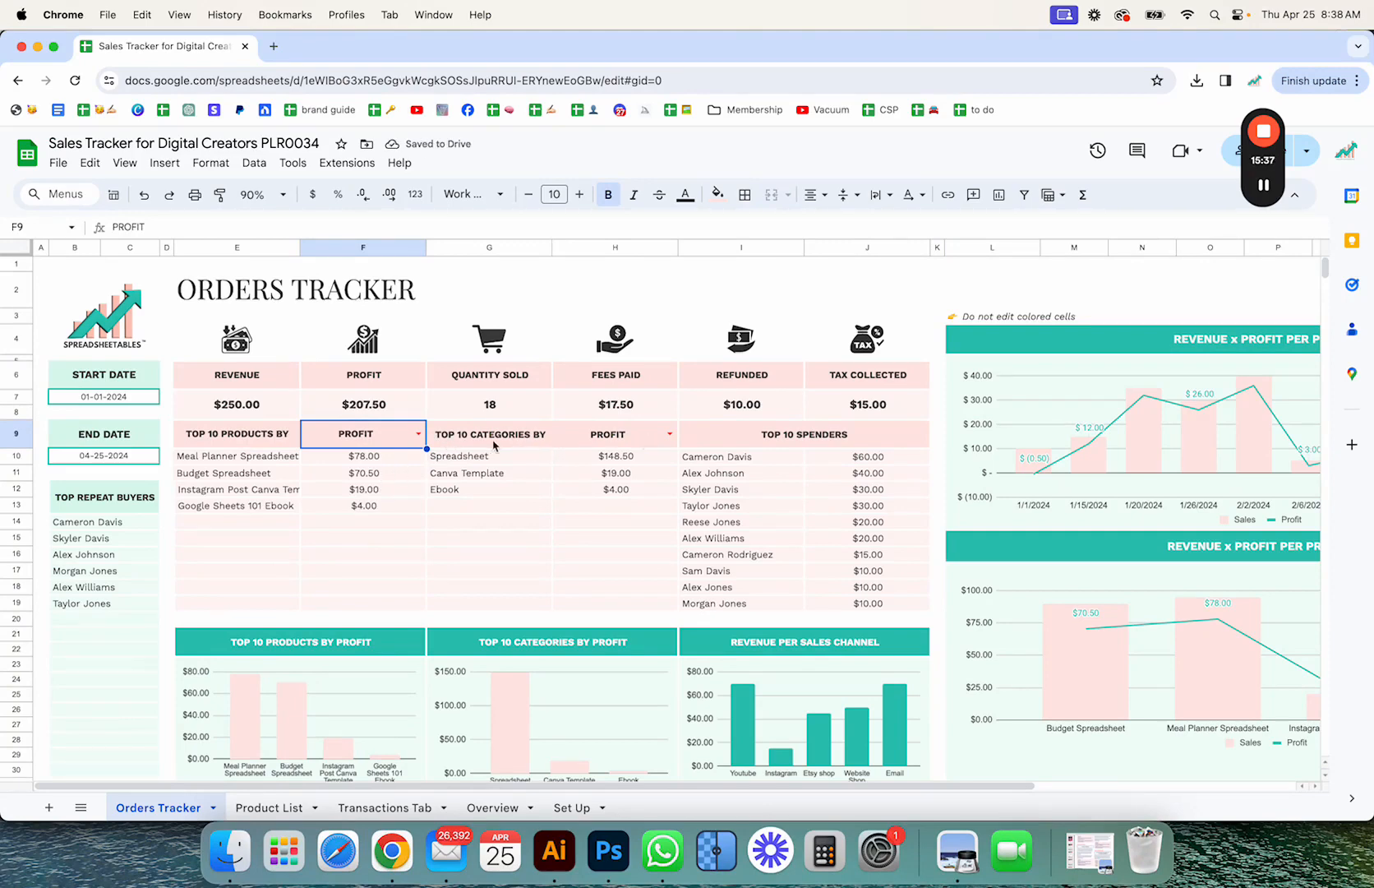
click(669, 434)
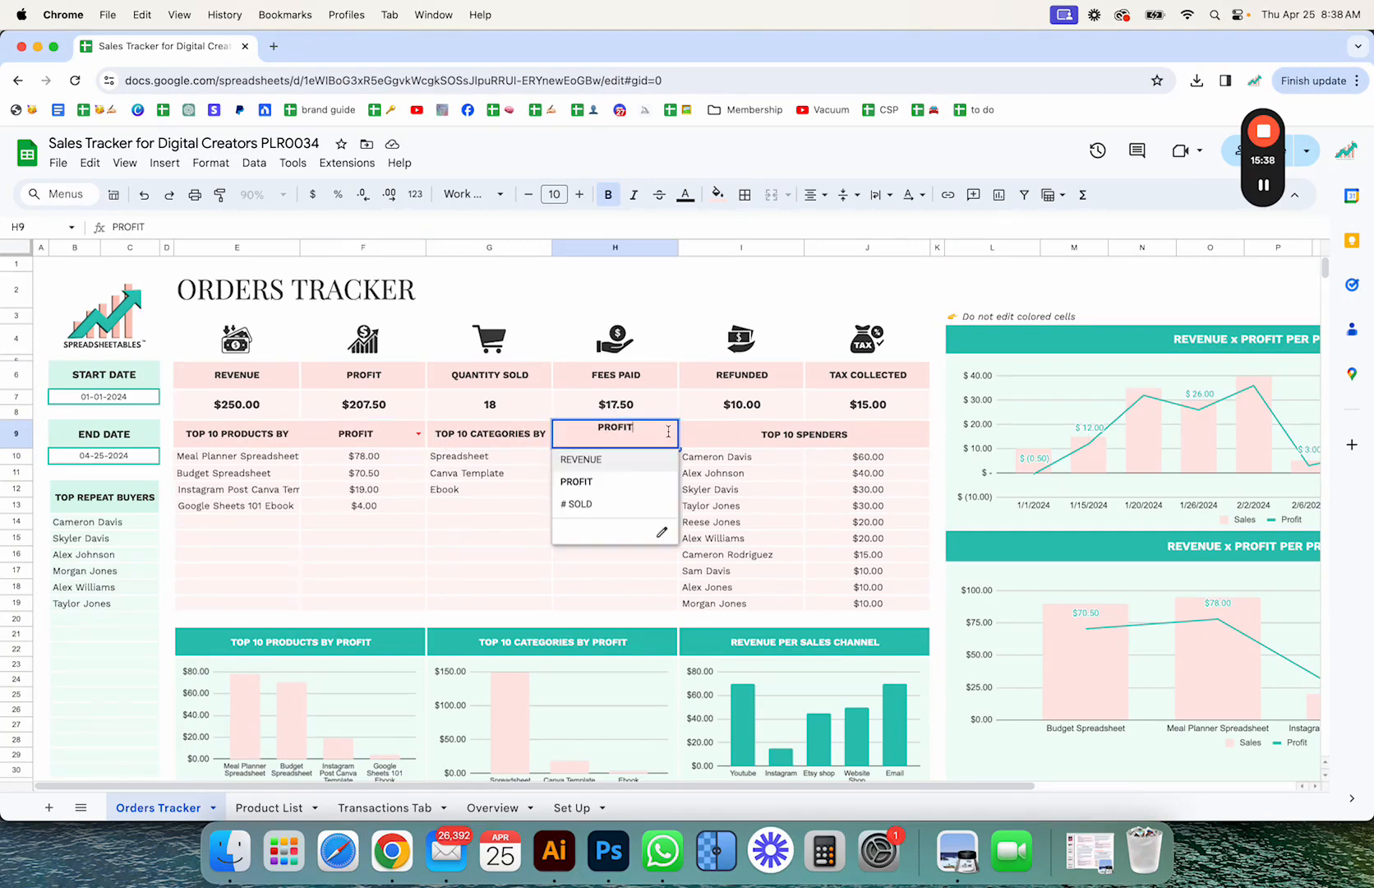
click(629, 482)
click(670, 434)
click(646, 502)
click(670, 434)
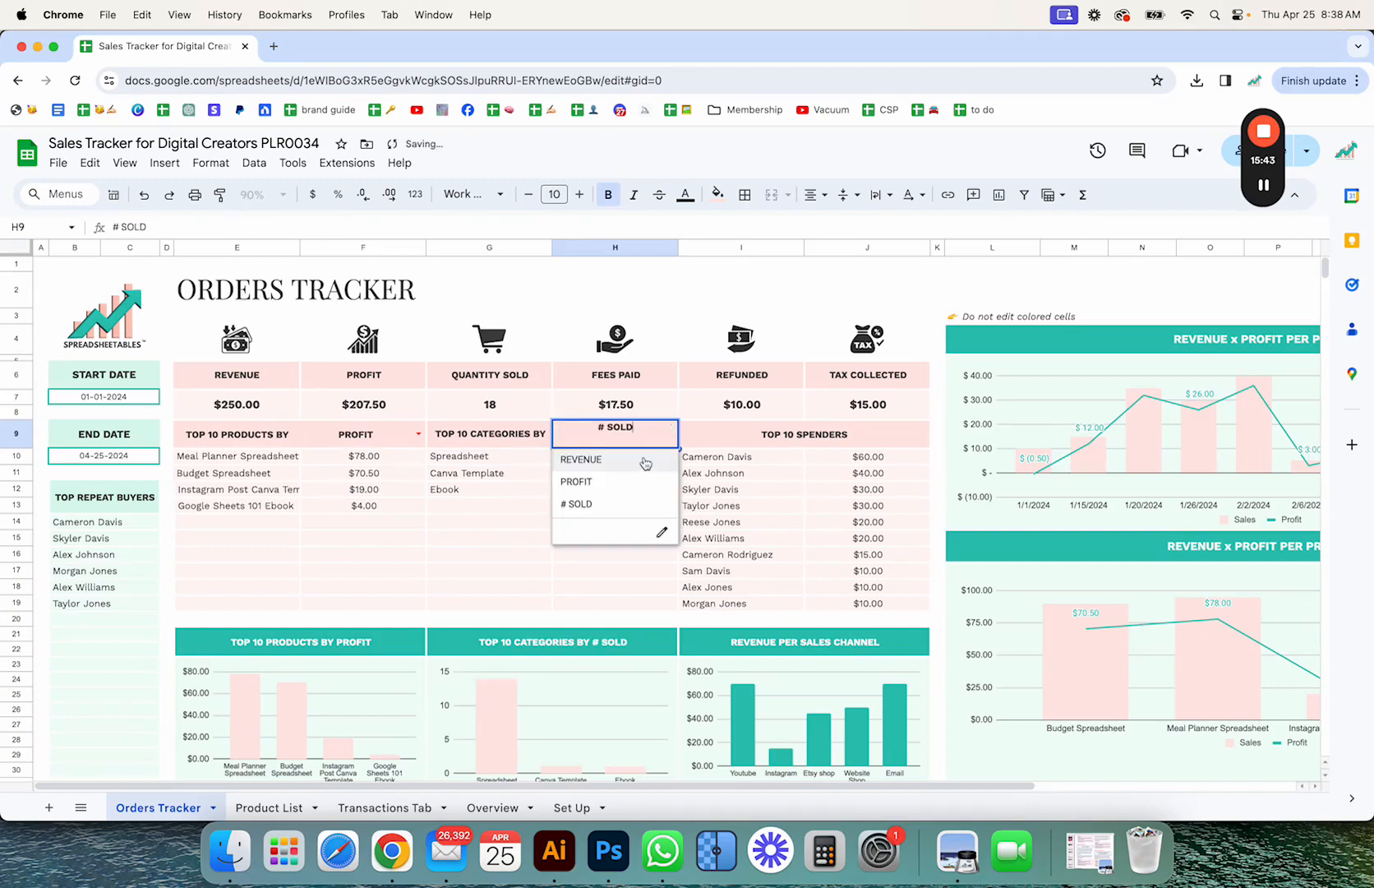
click(637, 458)
scroll(576, 609, down, 1)
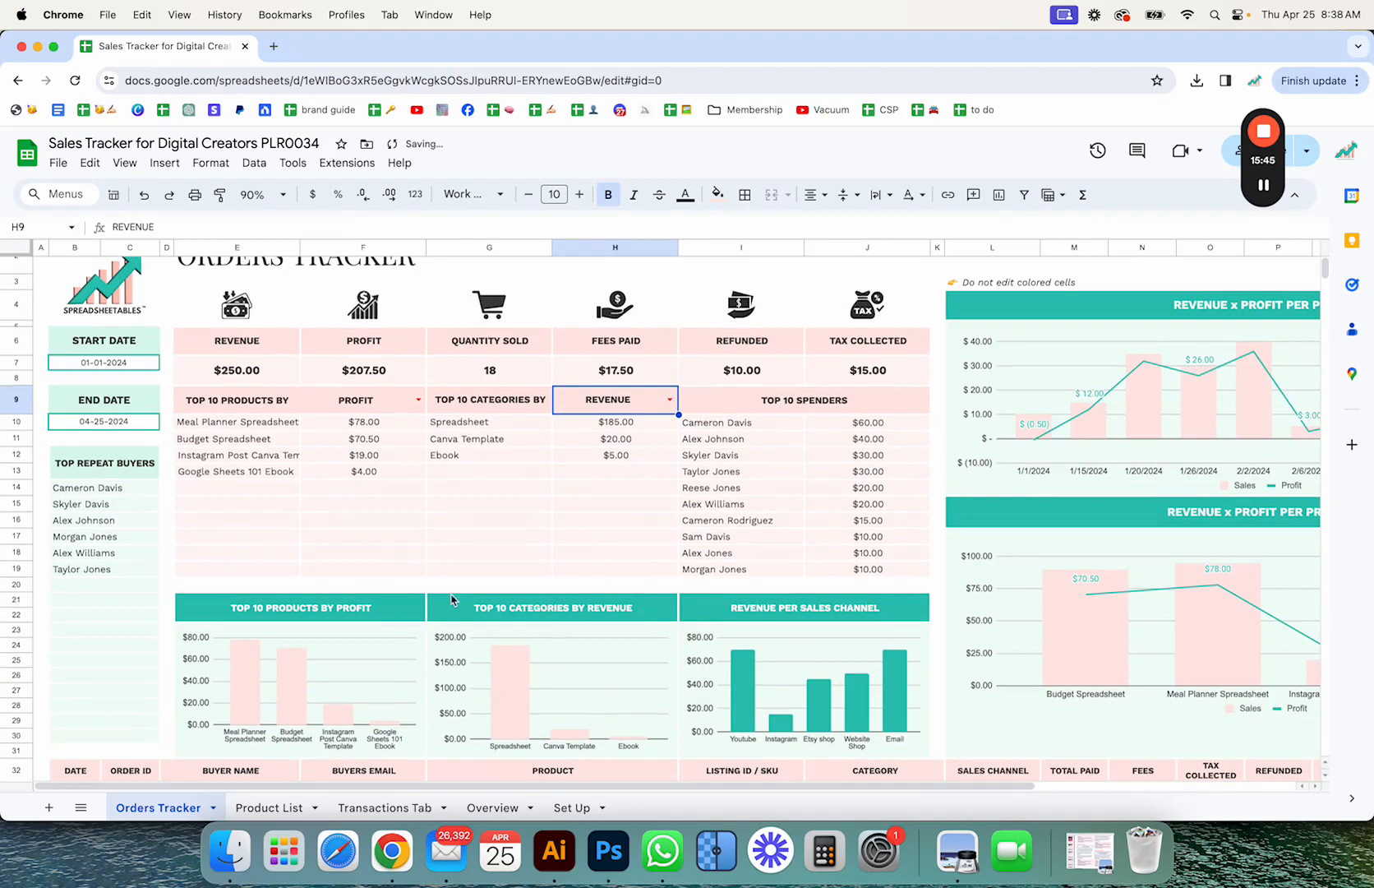
Switch the Top 10 Products table on the dashboard to Revenue, and finish with it ranked by # SOLD.
click(416, 400)
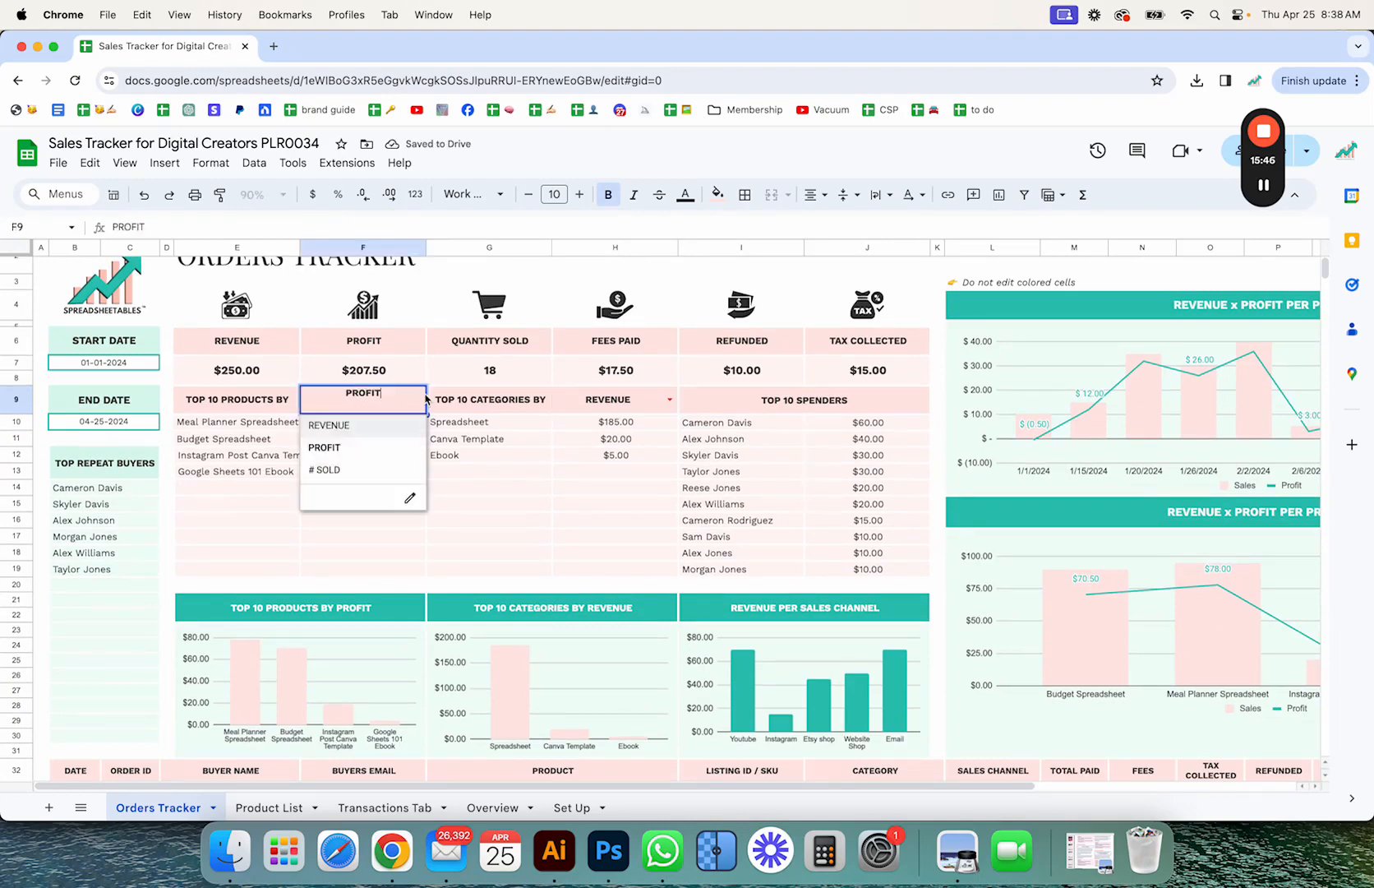
click(354, 445)
click(418, 400)
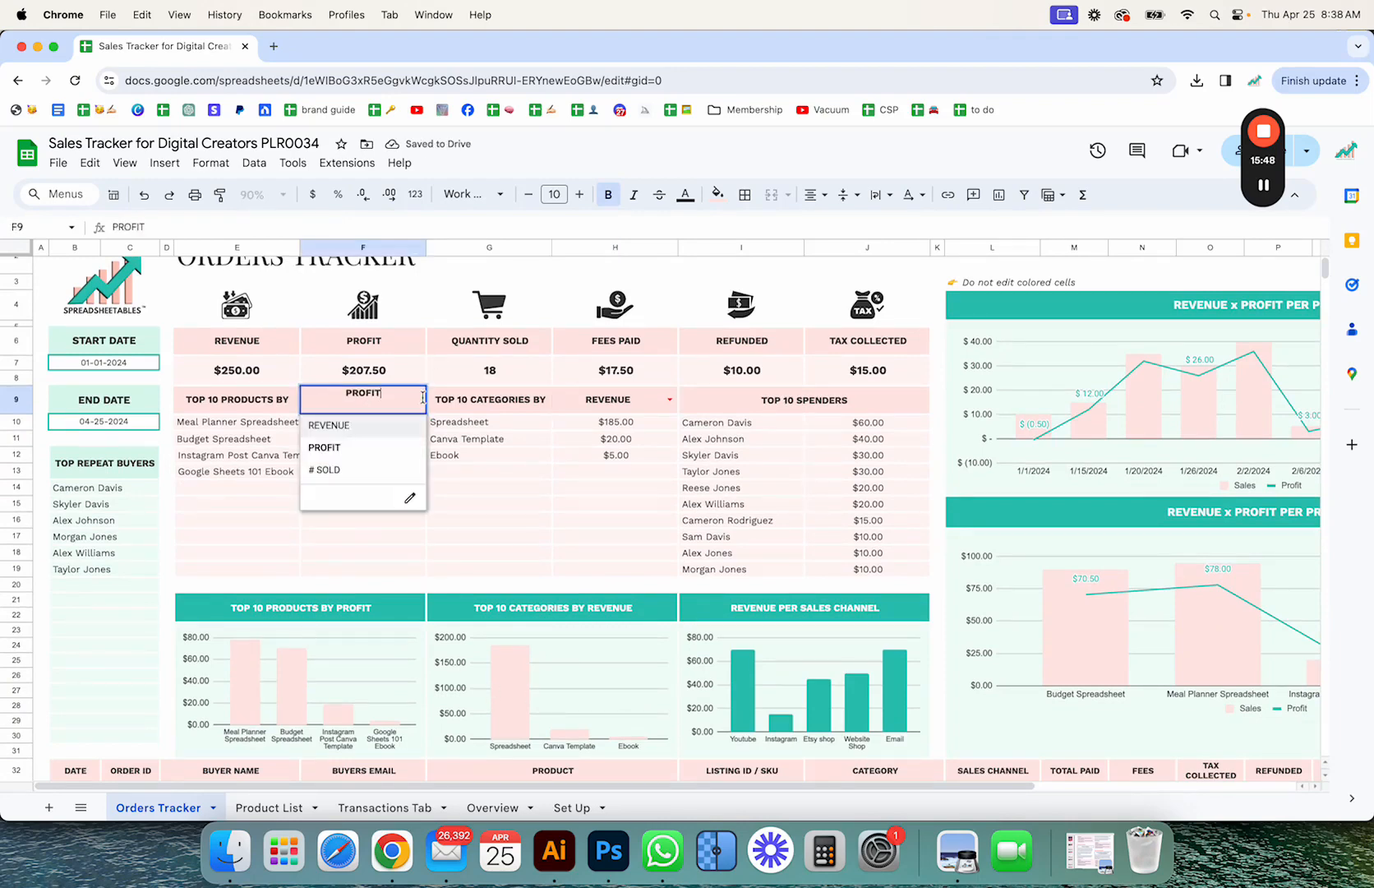
click(337, 423)
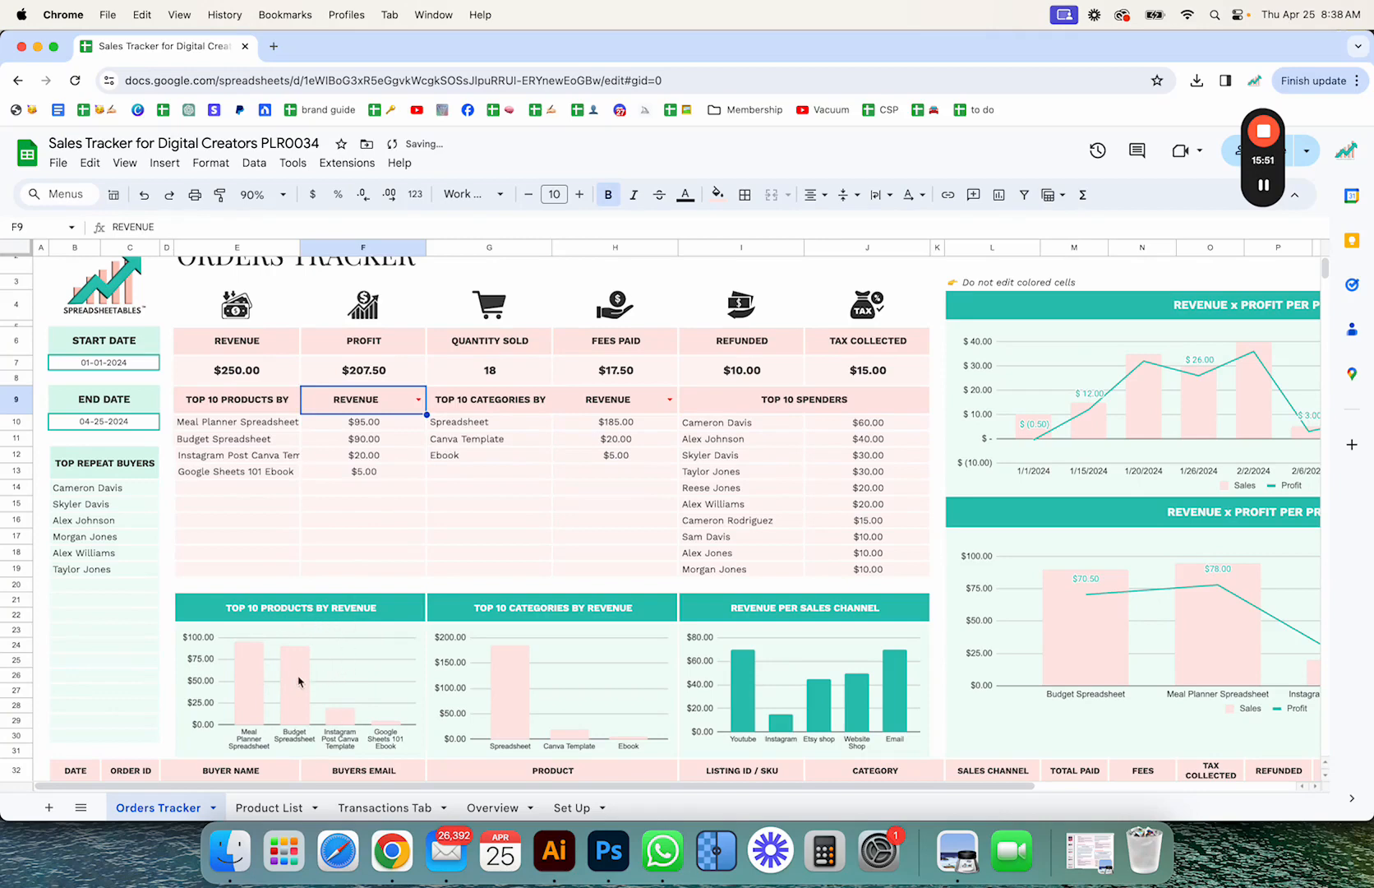
click(417, 400)
click(379, 468)
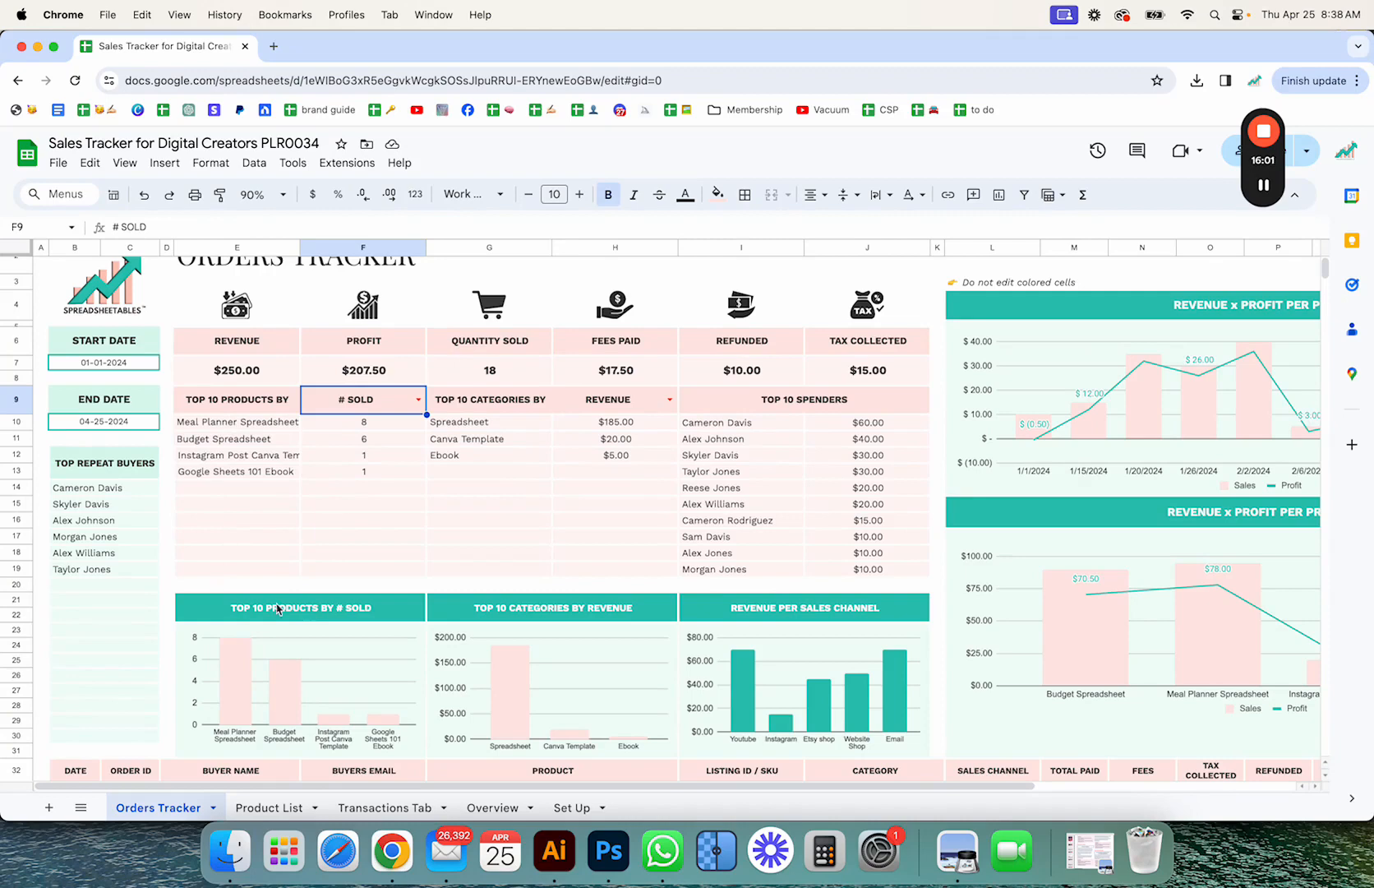
Examine the Top 10 Spenders table's first name and amount, the first Top Repeat Buyers entry and the Revenue per Sales Channel chart.
click(791, 400)
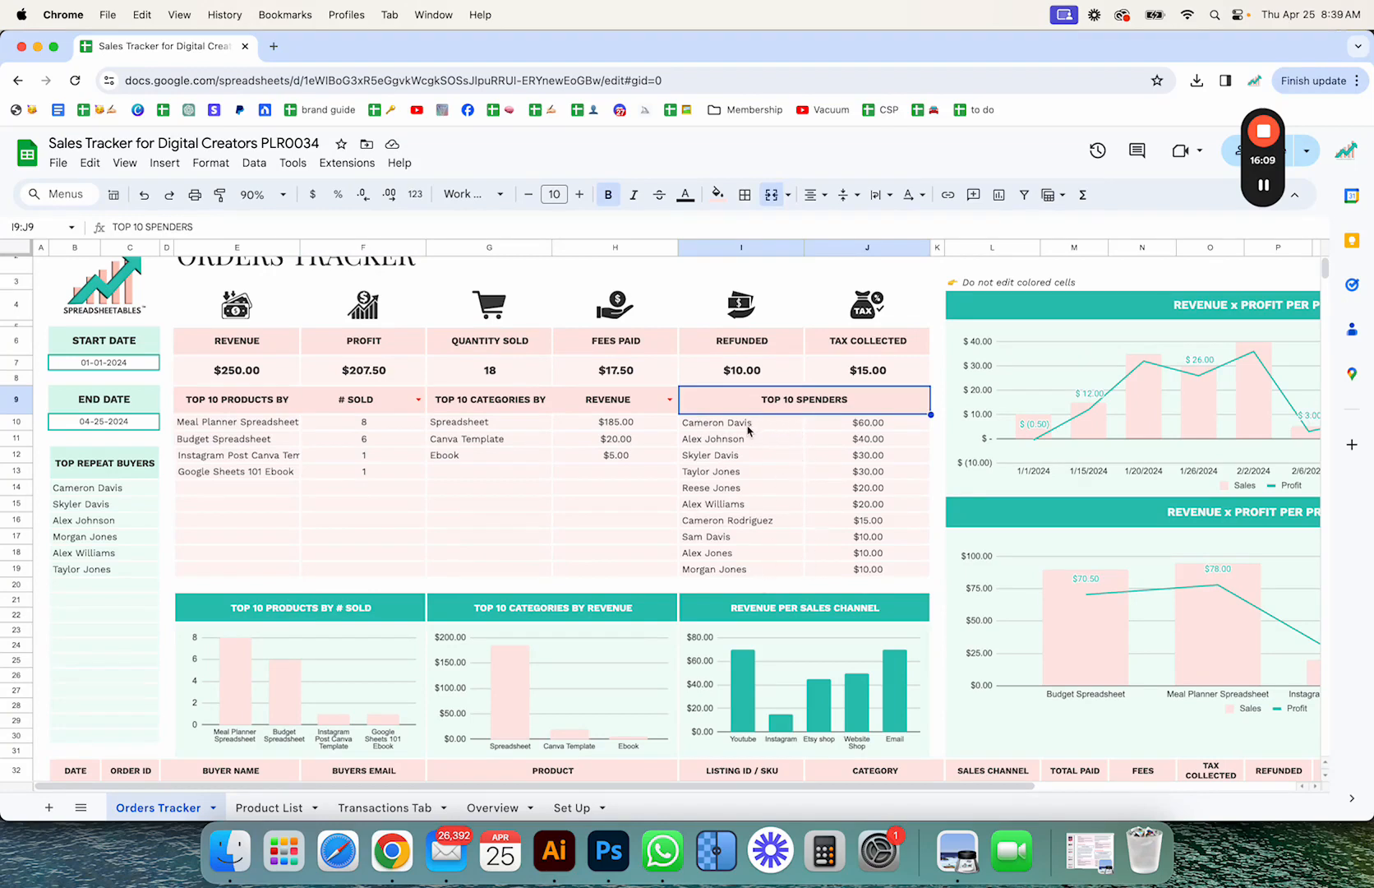
click(836, 425)
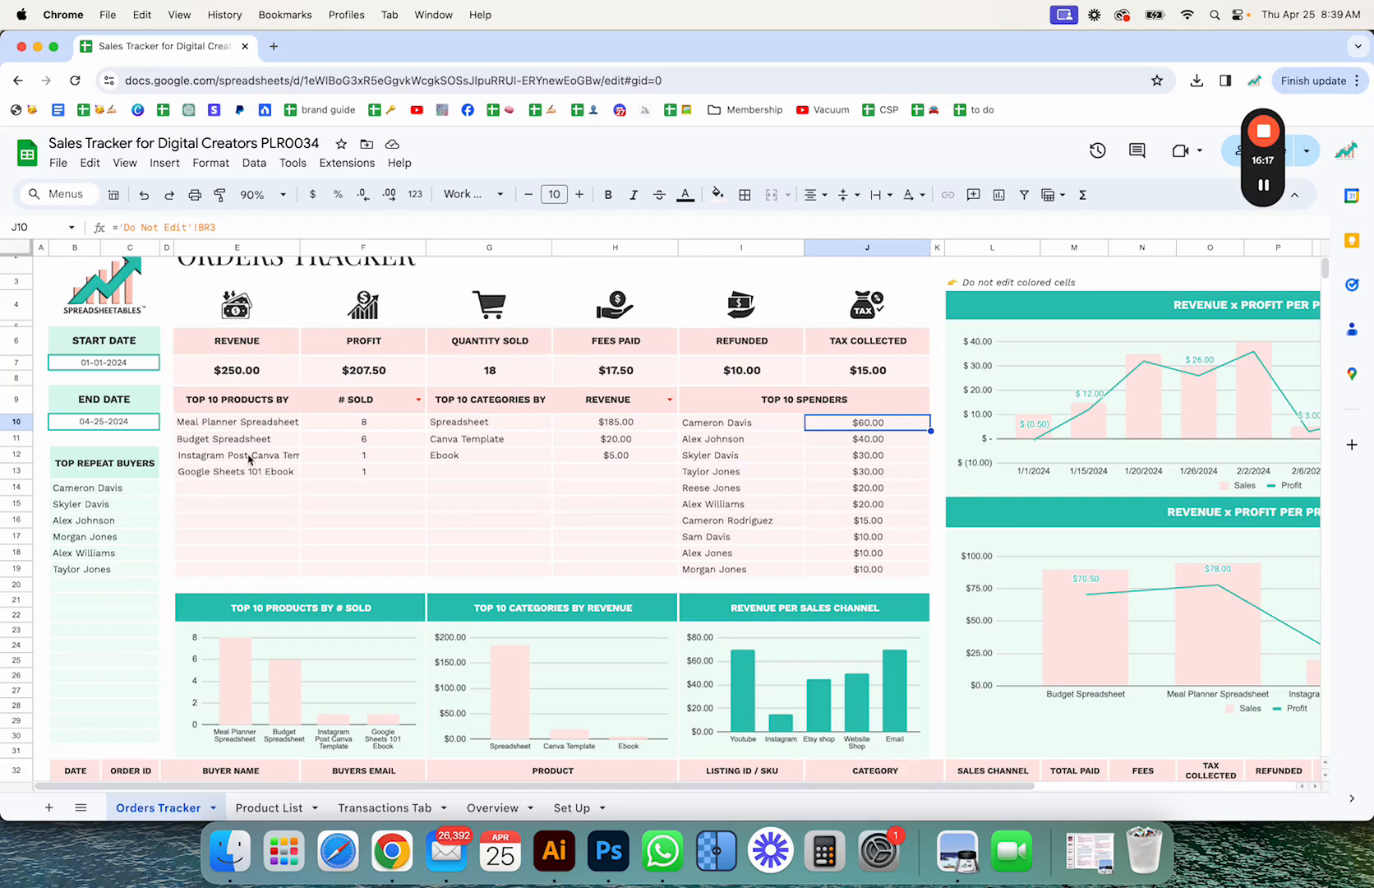
click(736, 423)
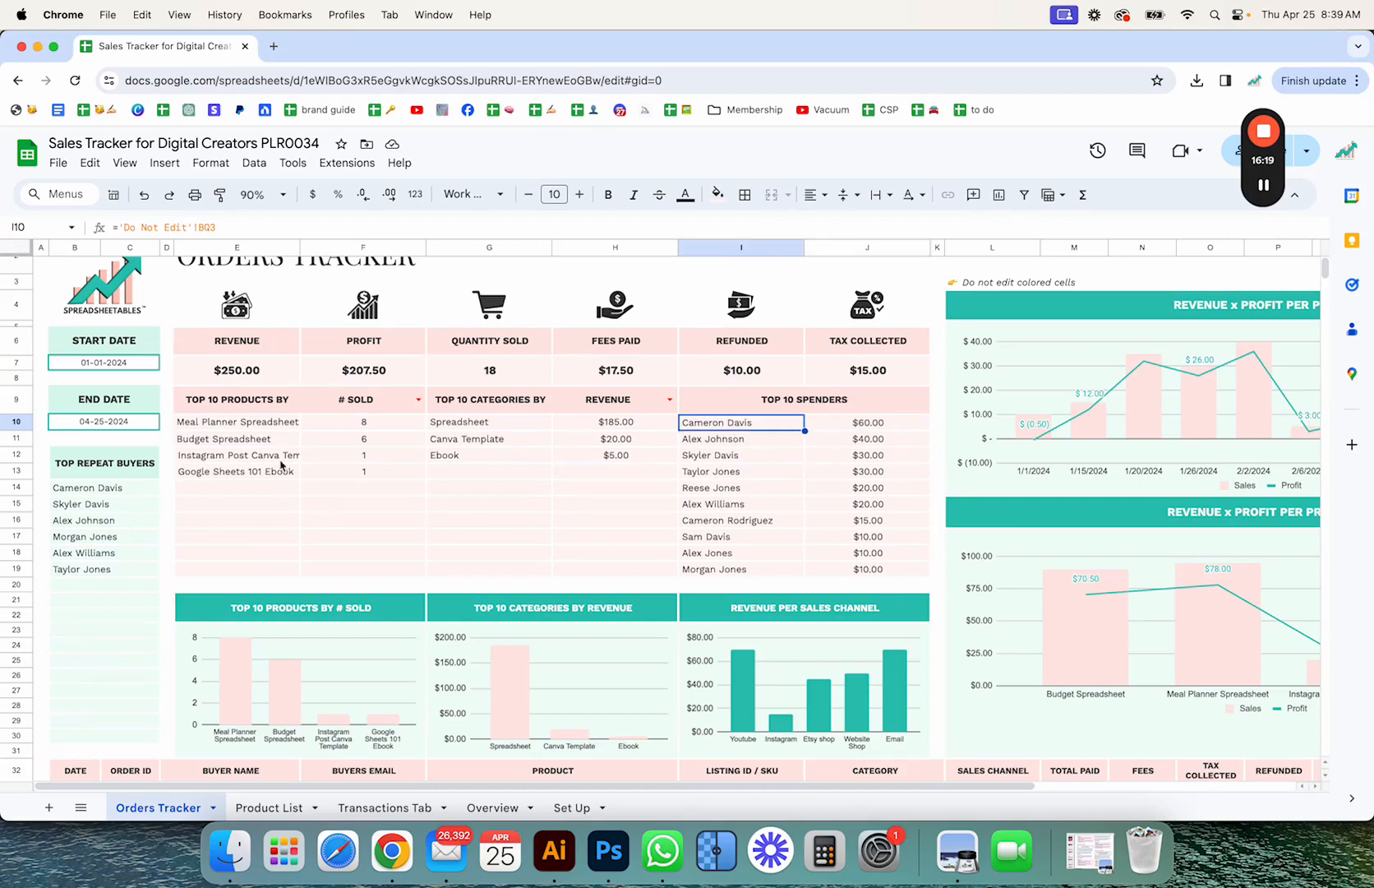
click(110, 486)
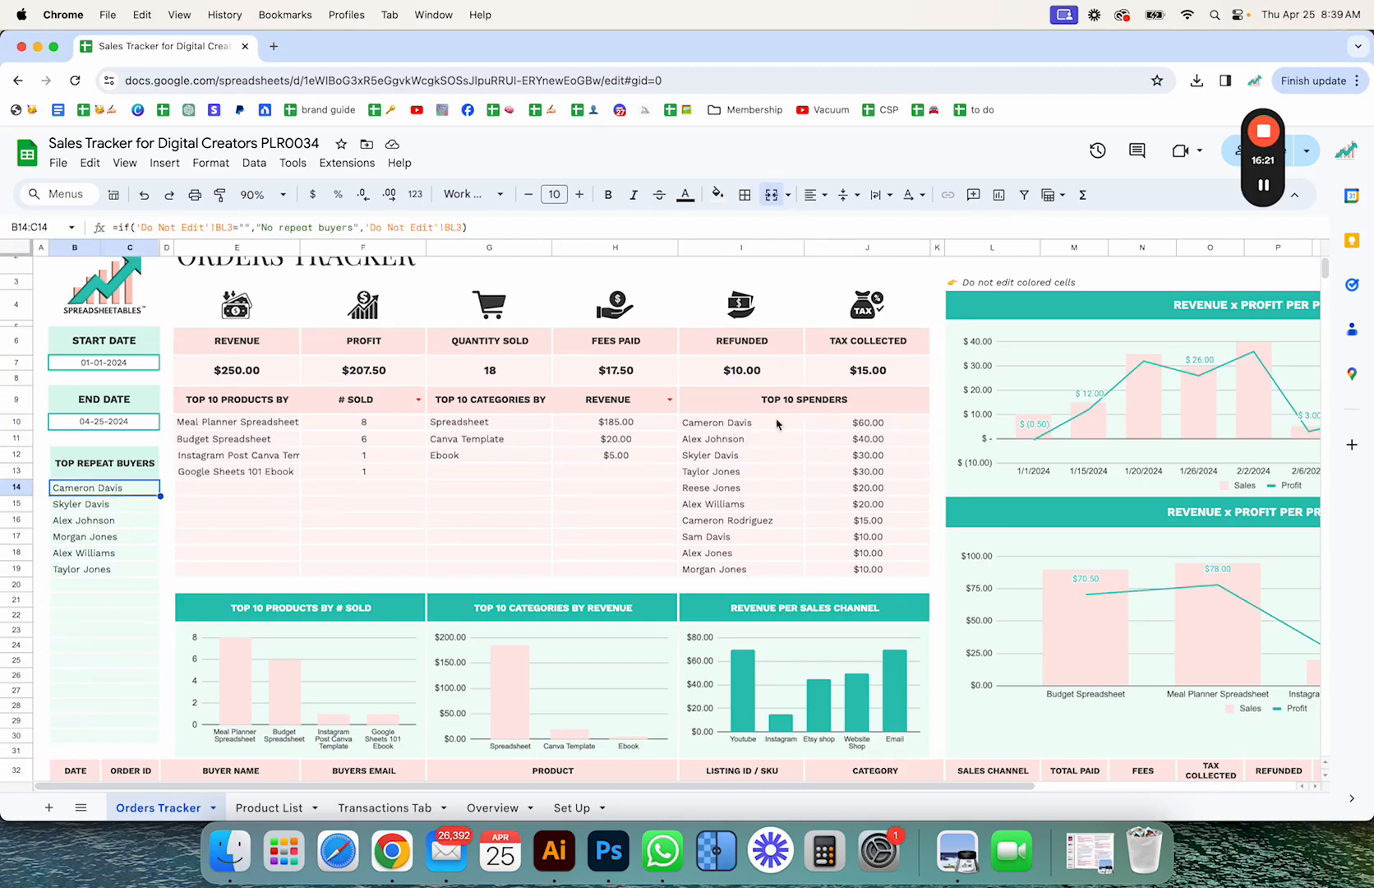
click(909, 428)
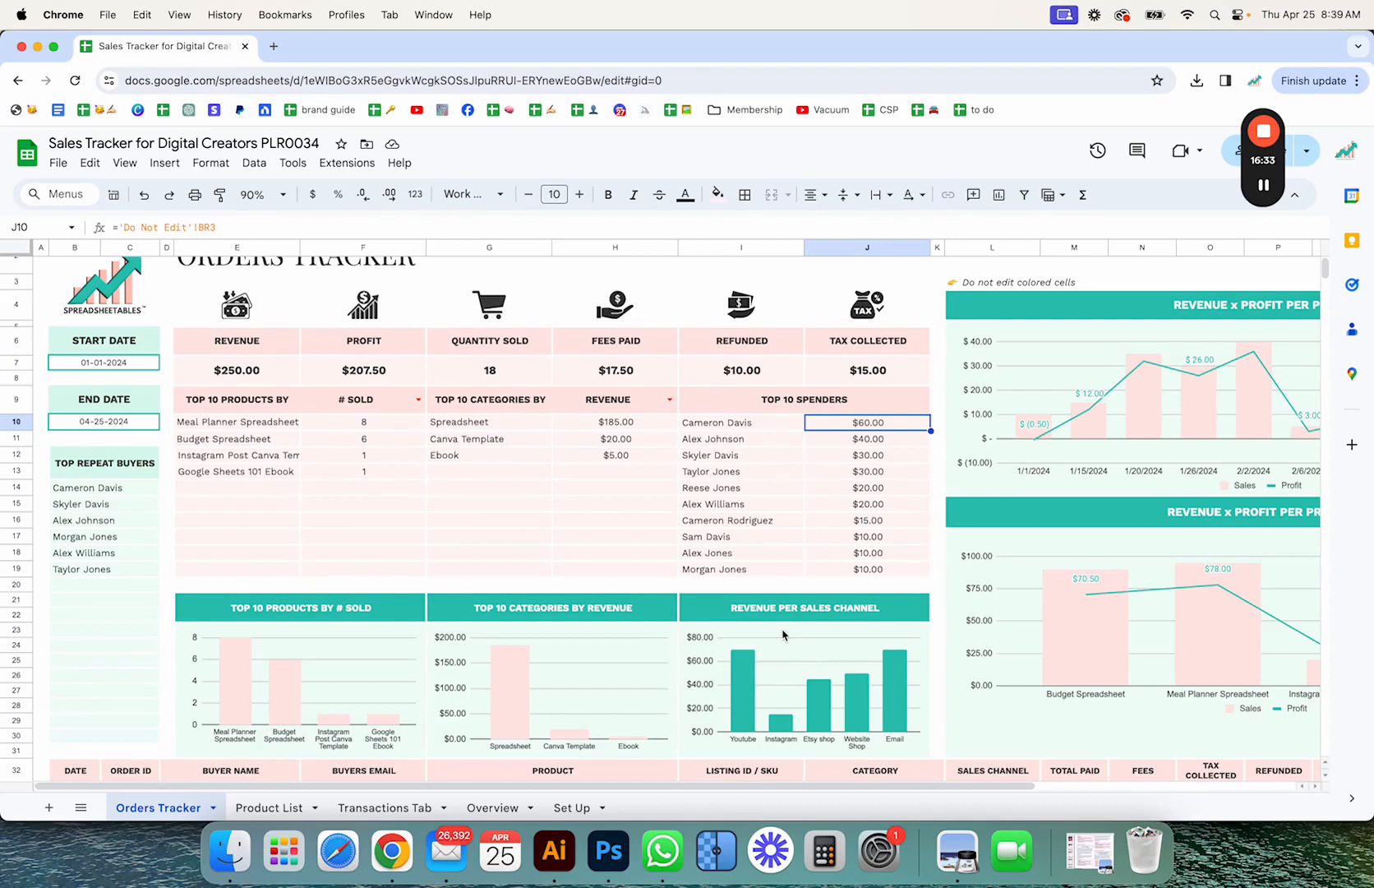
scroll(783, 635, down, 1)
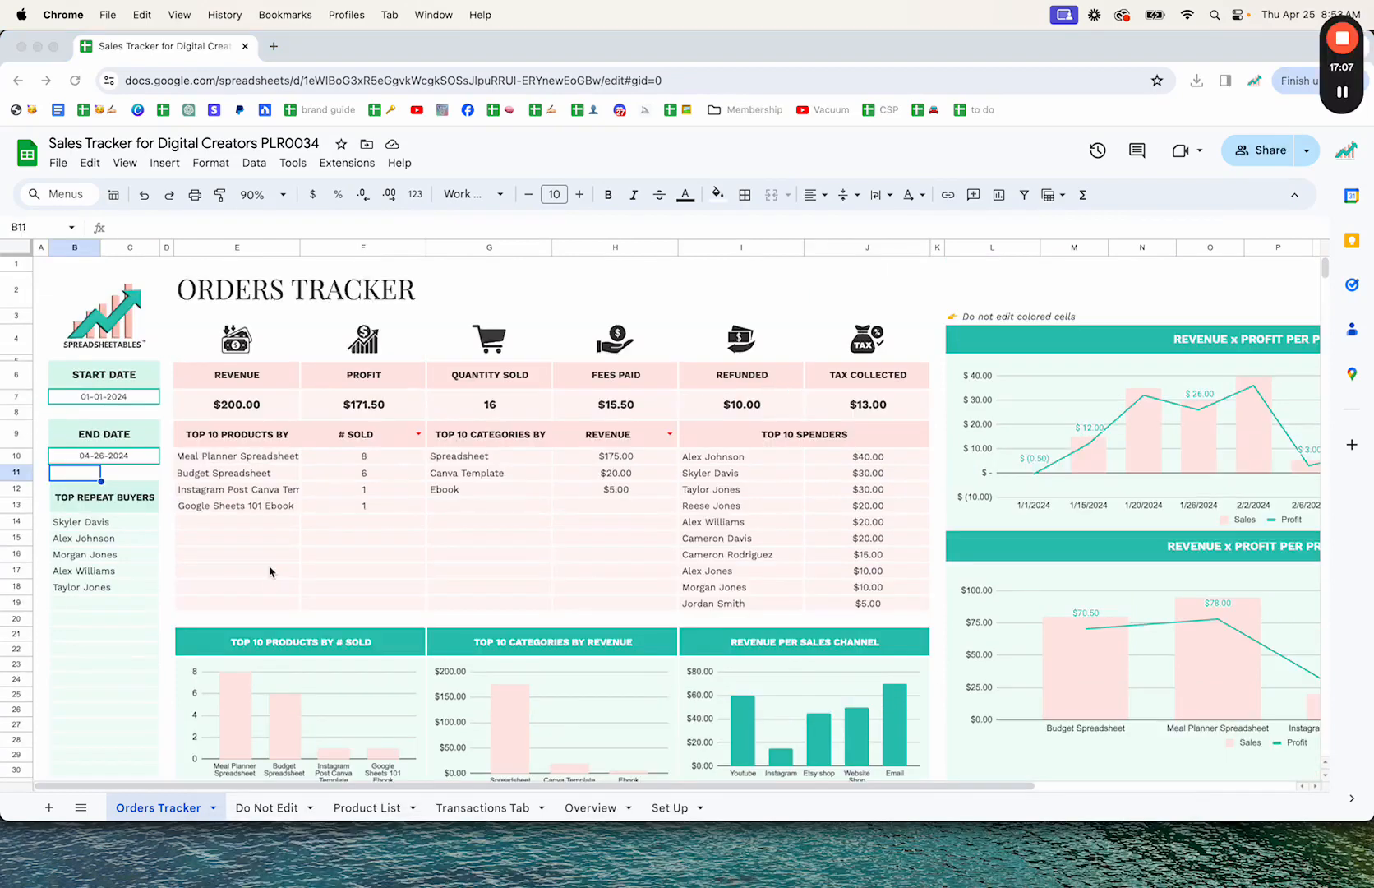
Set the dashboard's End Date to 12-31-2024.
click(104, 457)
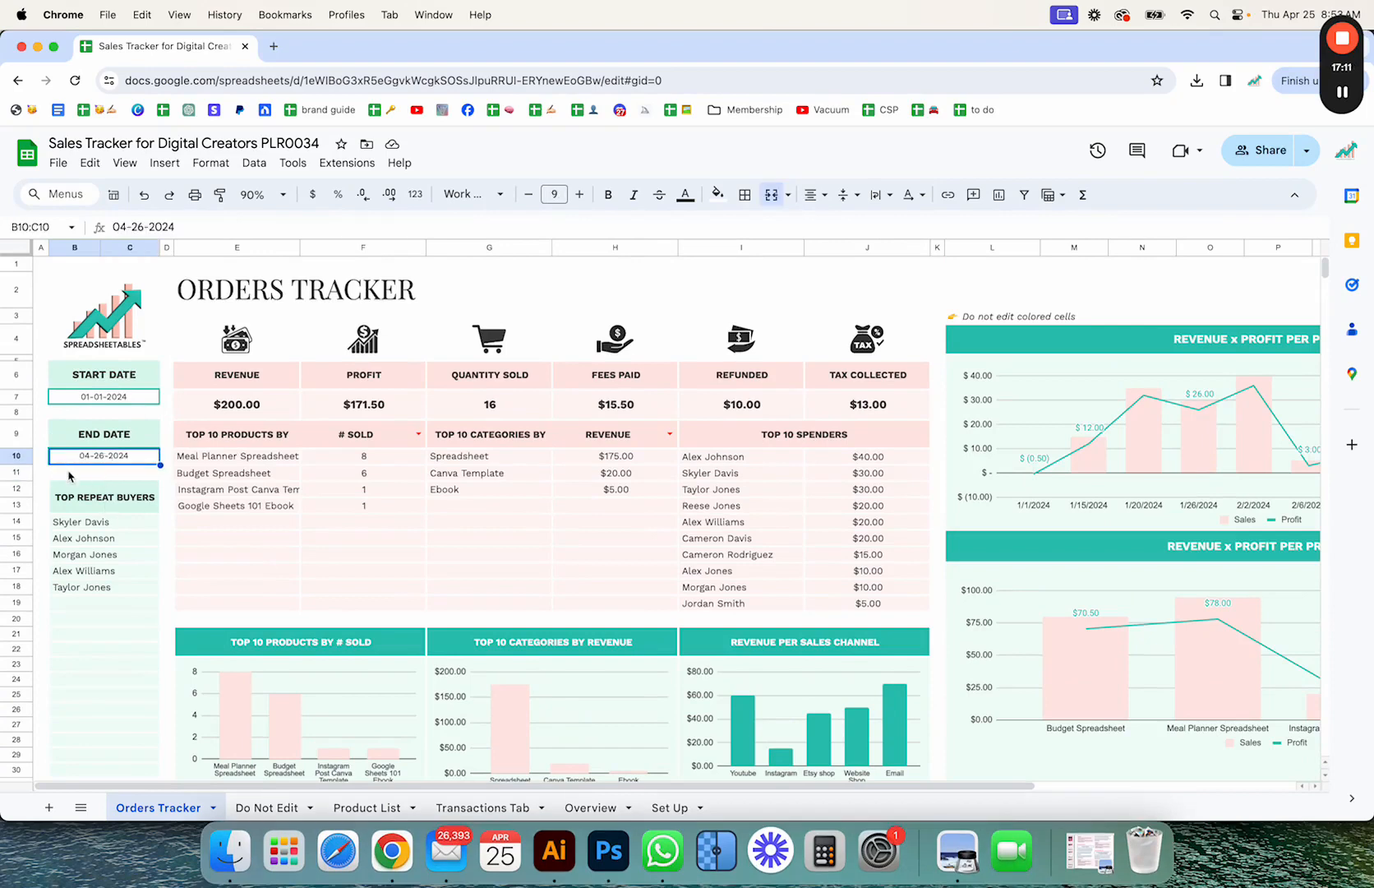
text(12-31-2024)
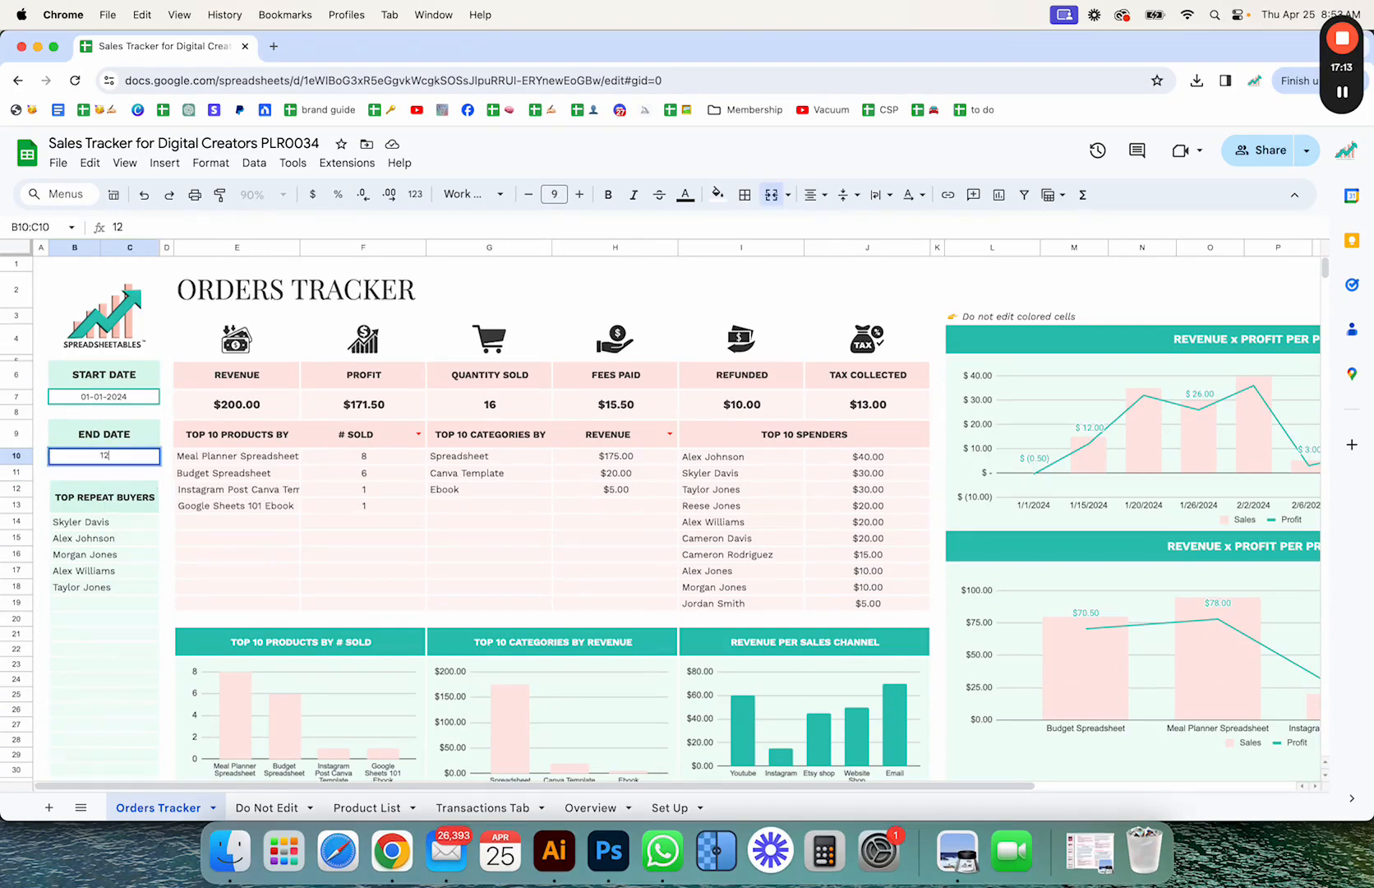
key(Return)
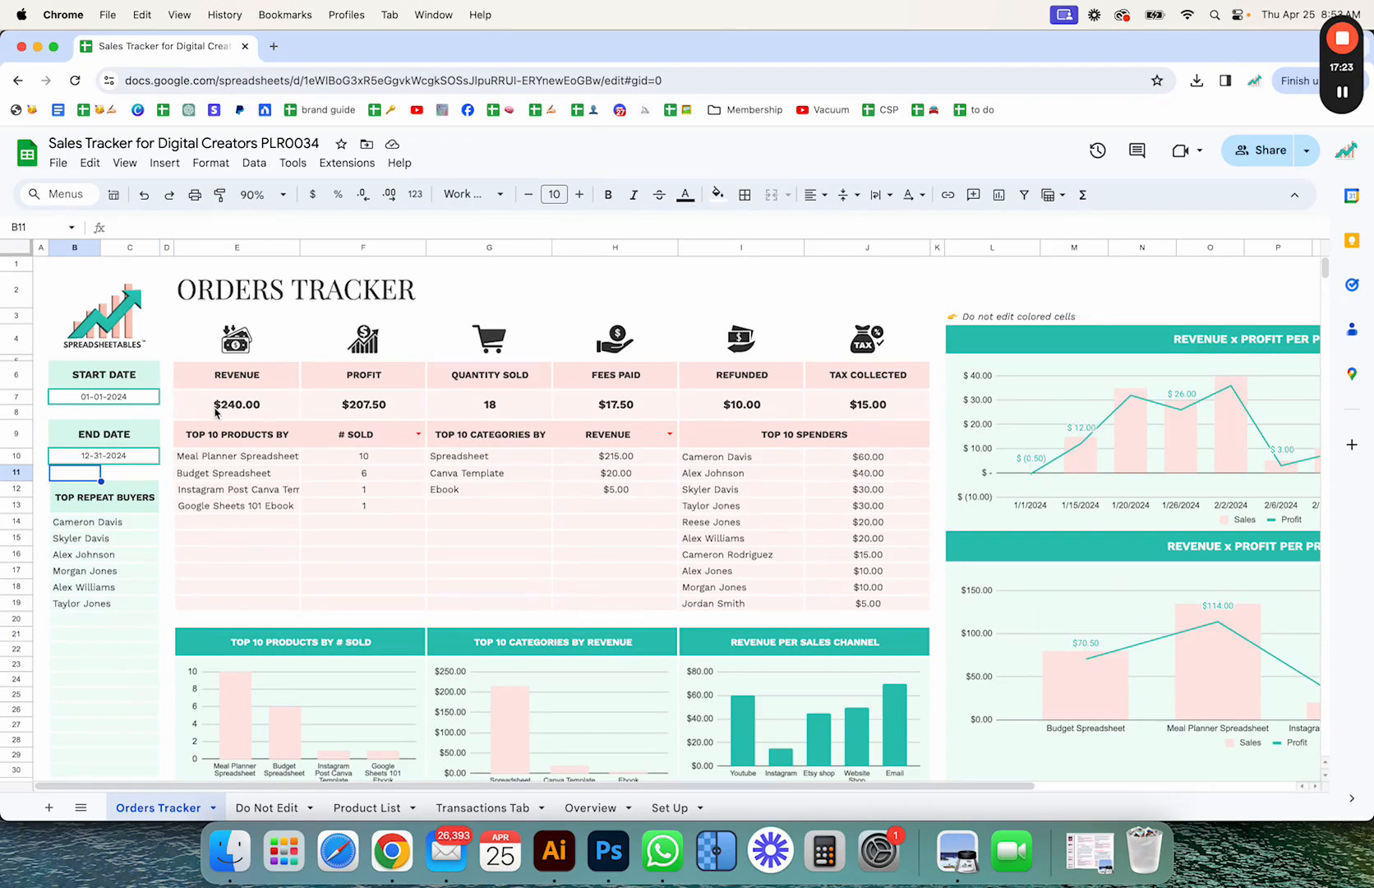
Review the summary figures, top 10 tables and Revenue x Profit charts for the full-year date range.
drag(214, 383, 894, 401)
drag(259, 440, 806, 596)
click(802, 541)
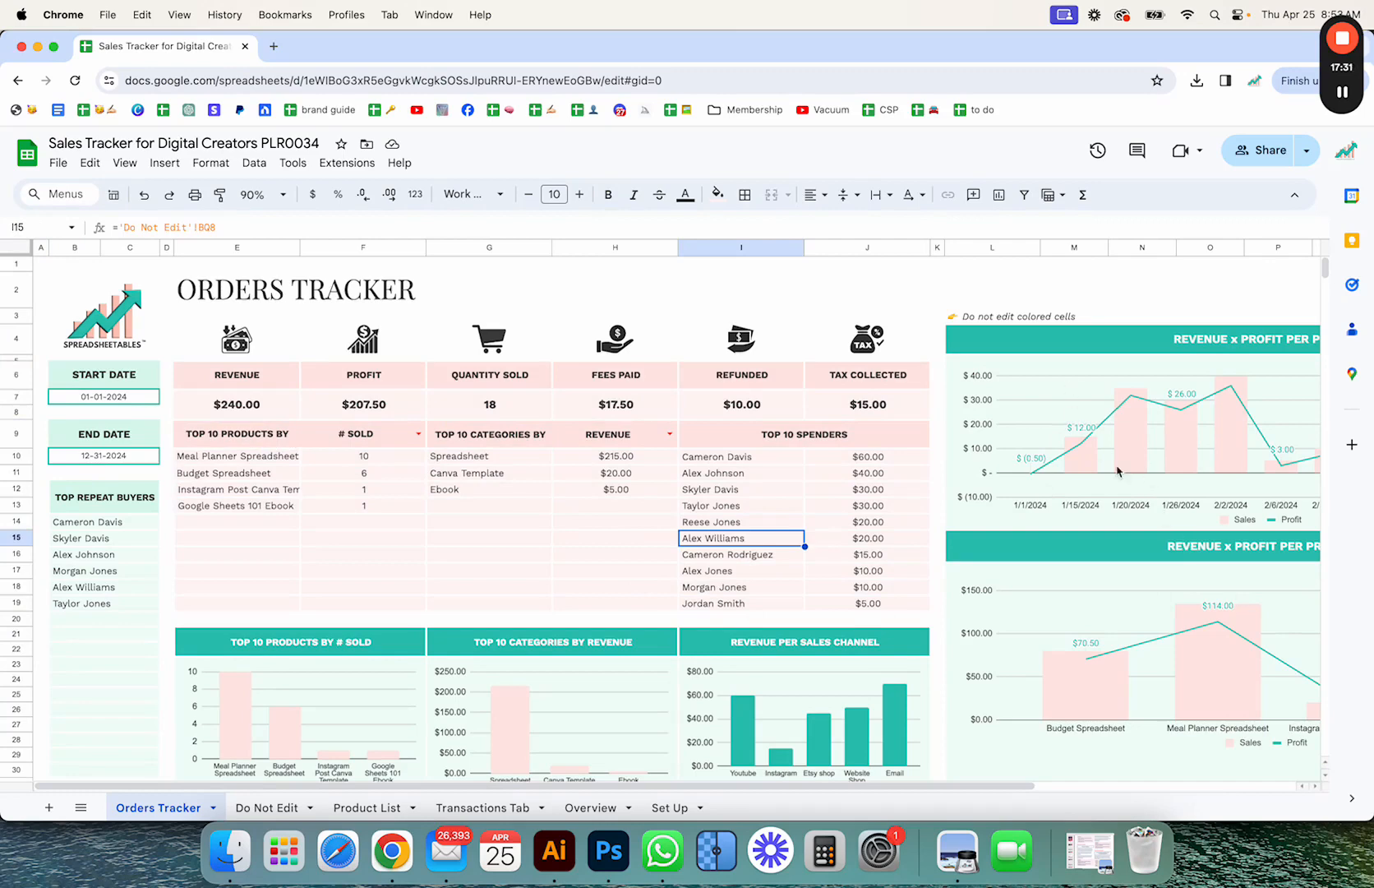
scroll(1163, 451, down, 2)
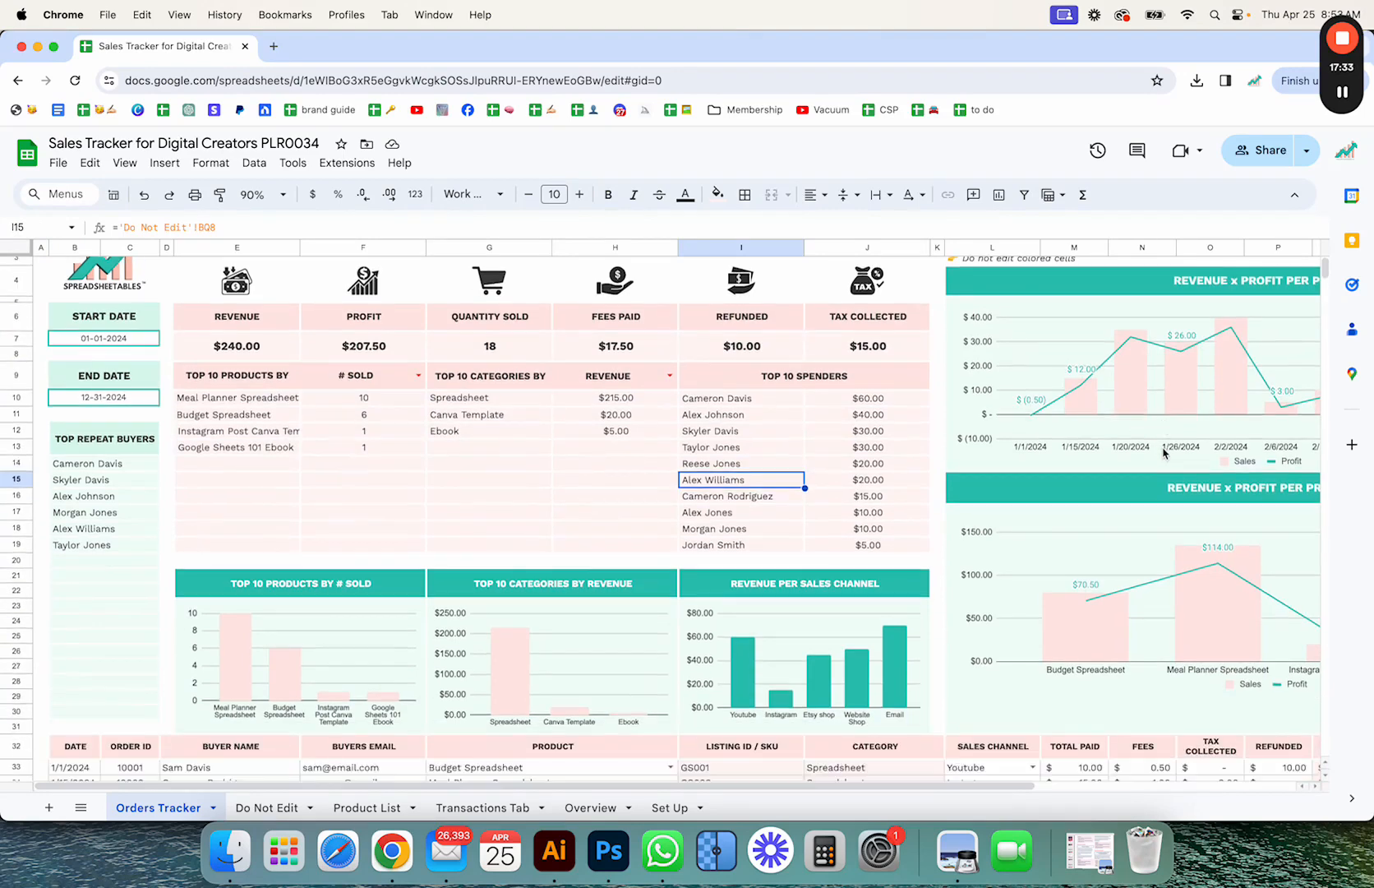
scroll(600, 596, down, 5)
scroll(591, 589, up, 5)
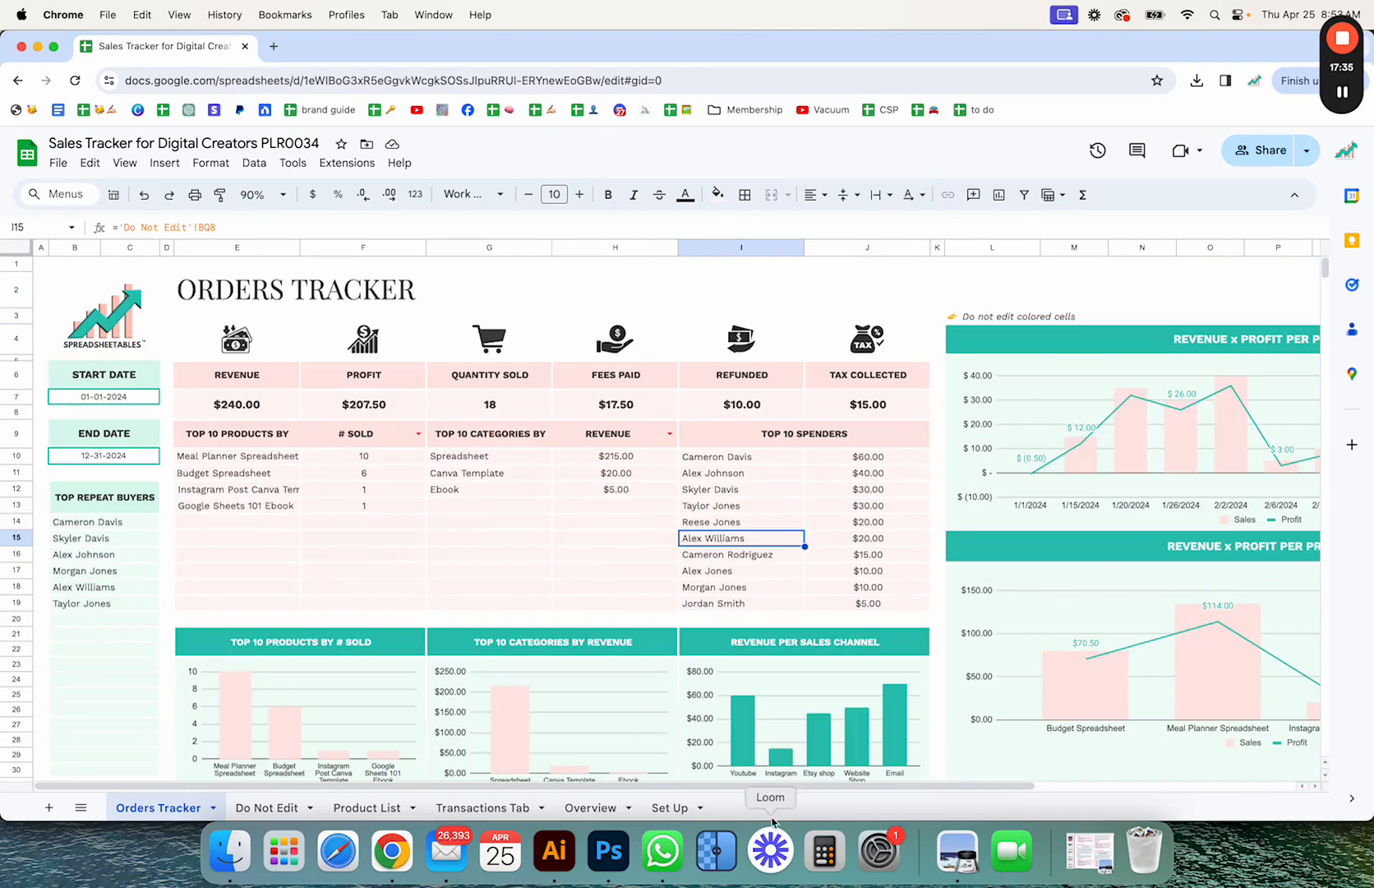
scroll(963, 746, right, 4)
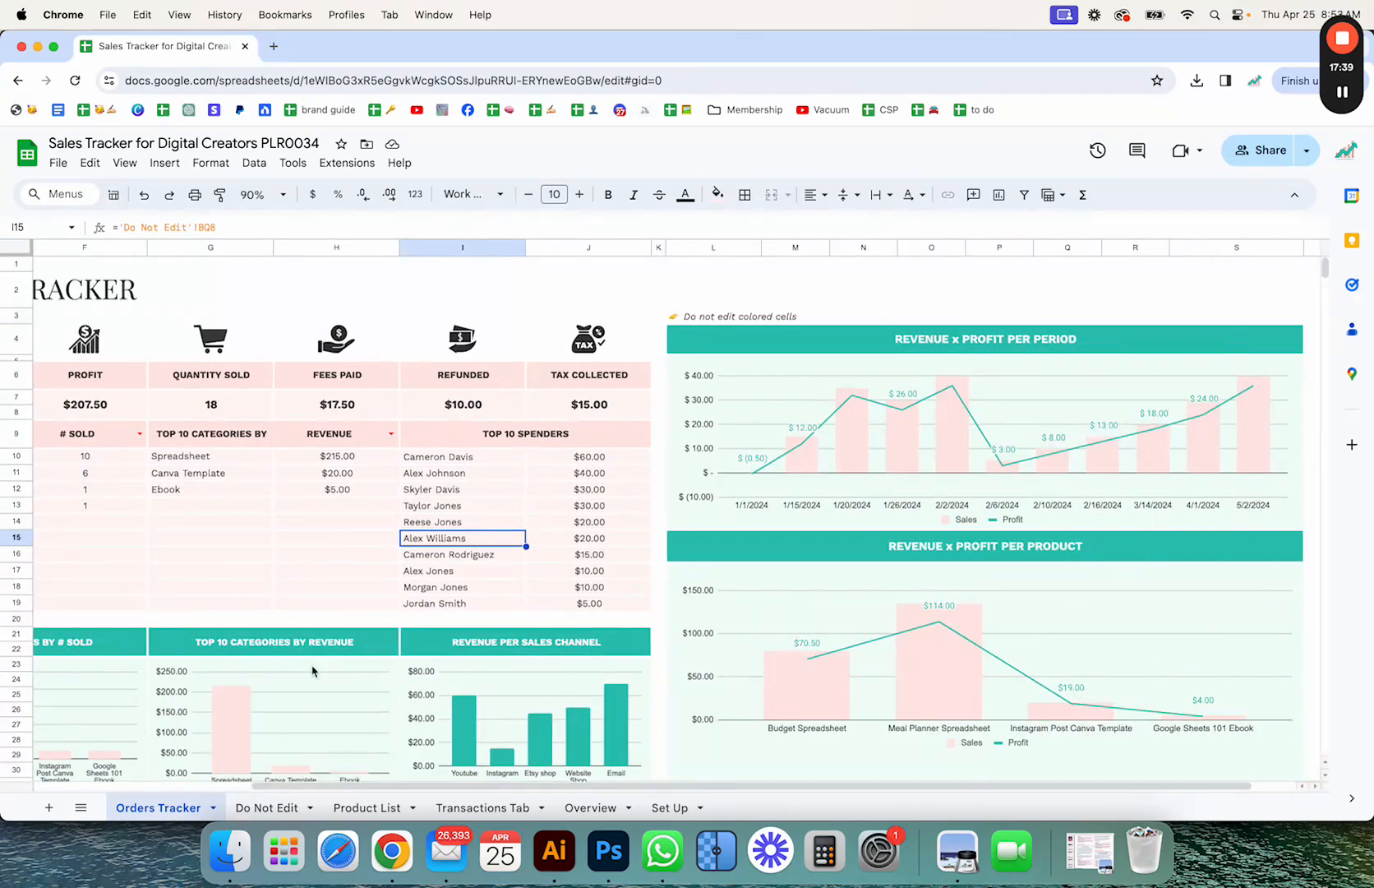
Look over the order entries below the charts, from the Net Profit column back to the Date column.
scroll(312, 670, down, 5)
scroll(313, 671, left, 1)
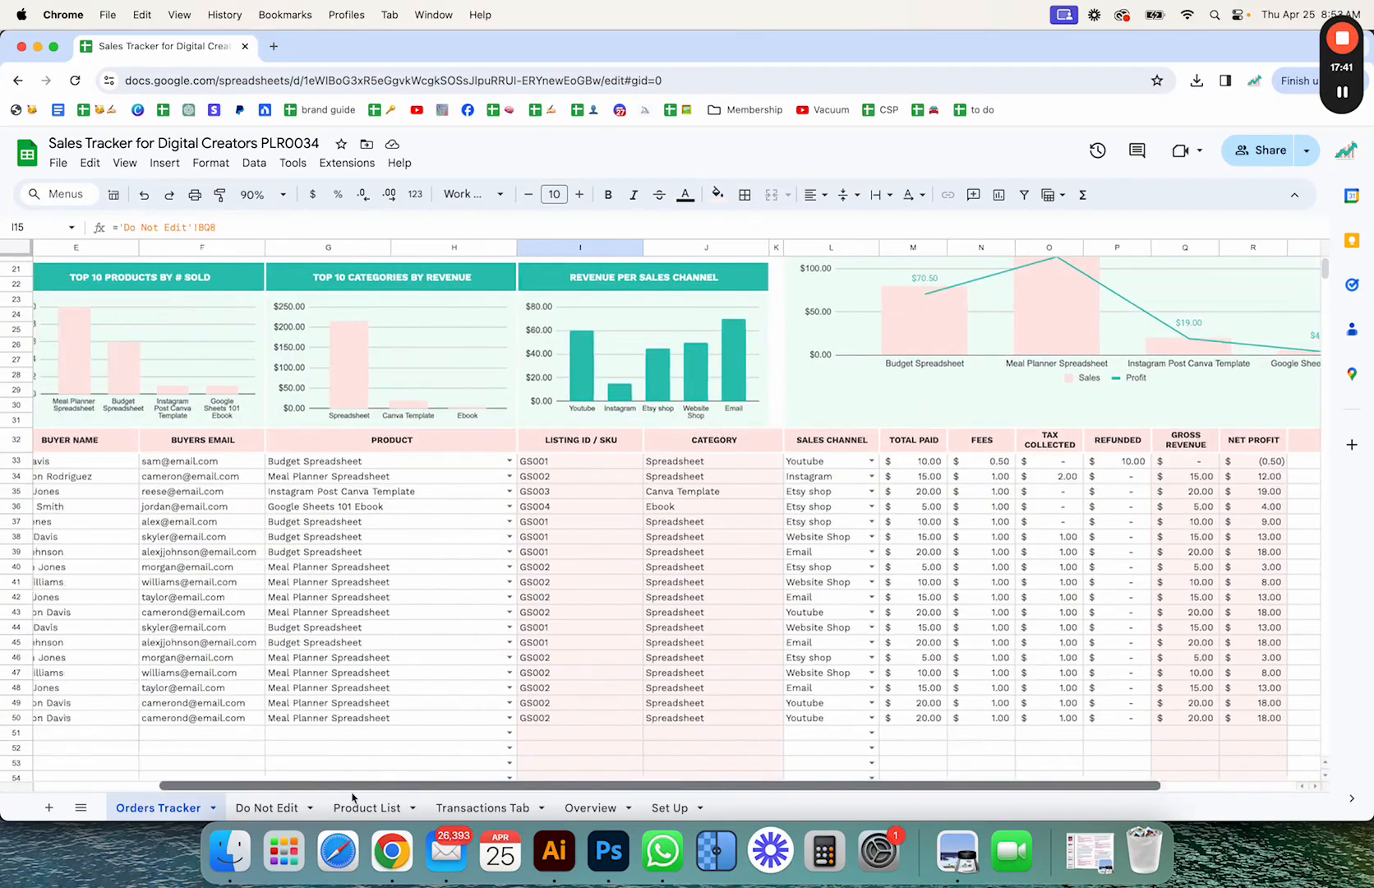
scroll(52, 722, left, 3)
scroll(134, 785, left, 1)
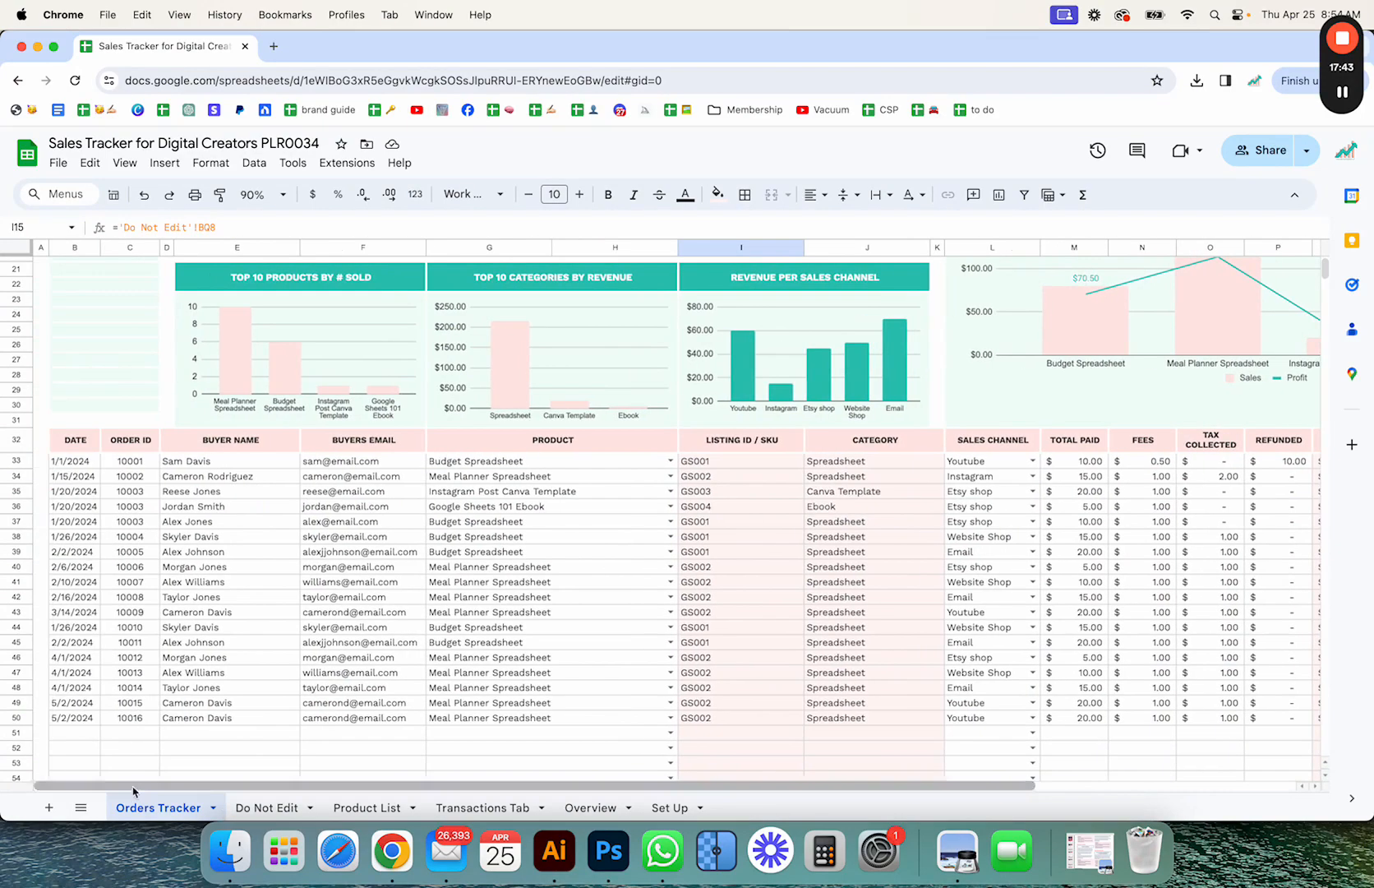
scroll(231, 684, up, 5)
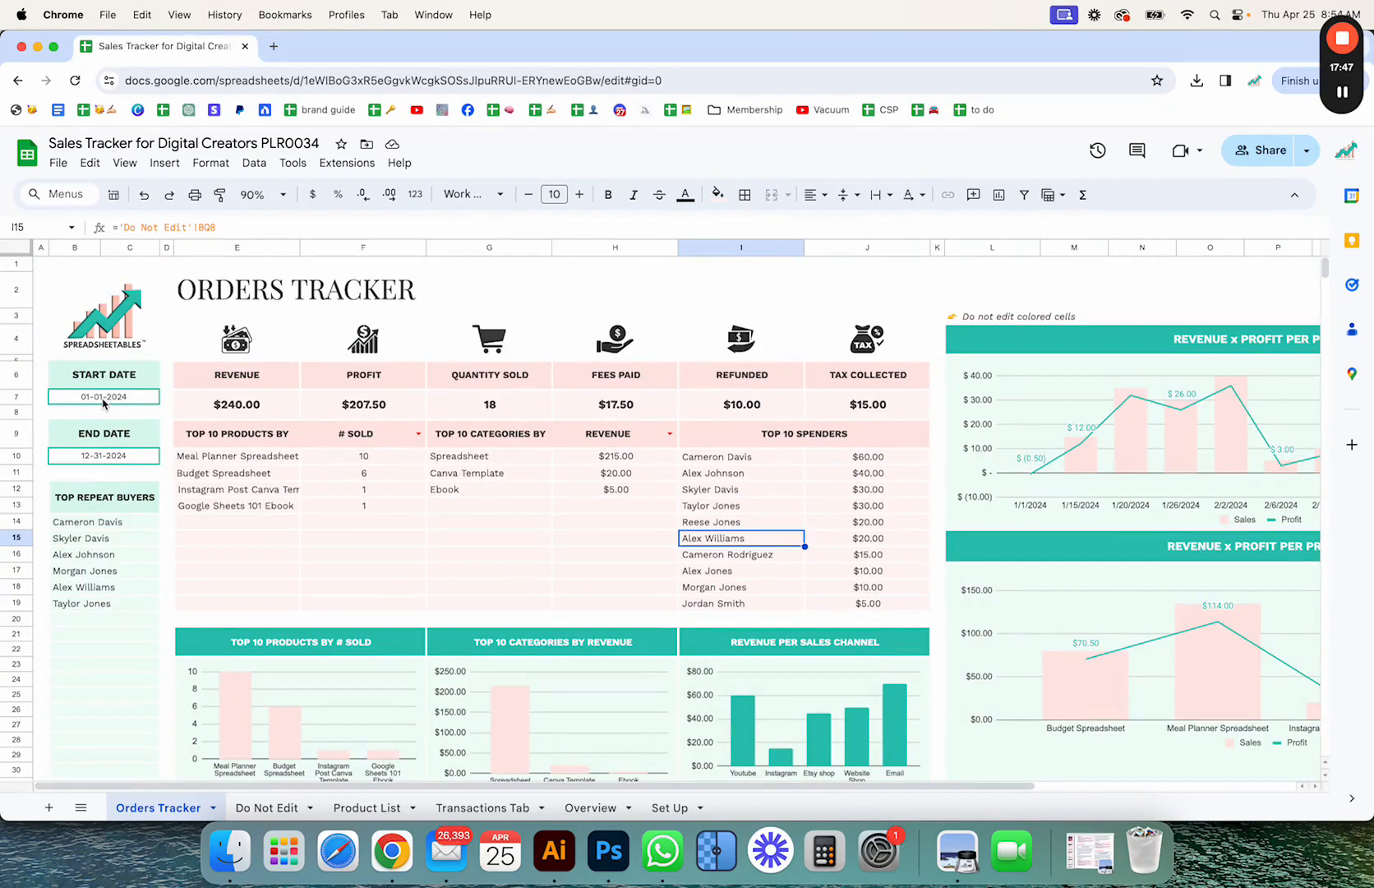
Set the dashboard's End Date to 1/7/24.
click(100, 461)
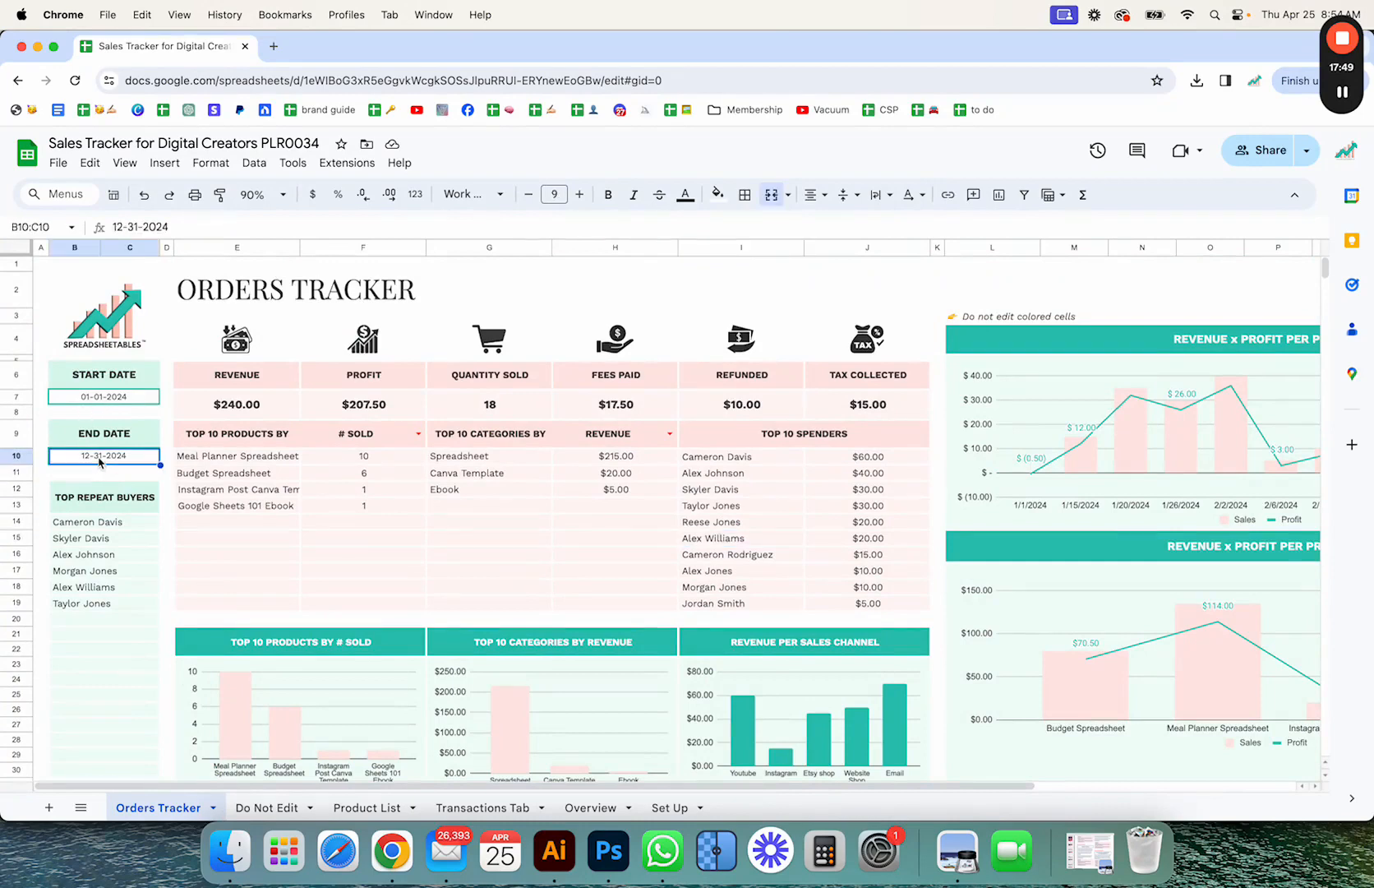
text(1/7)
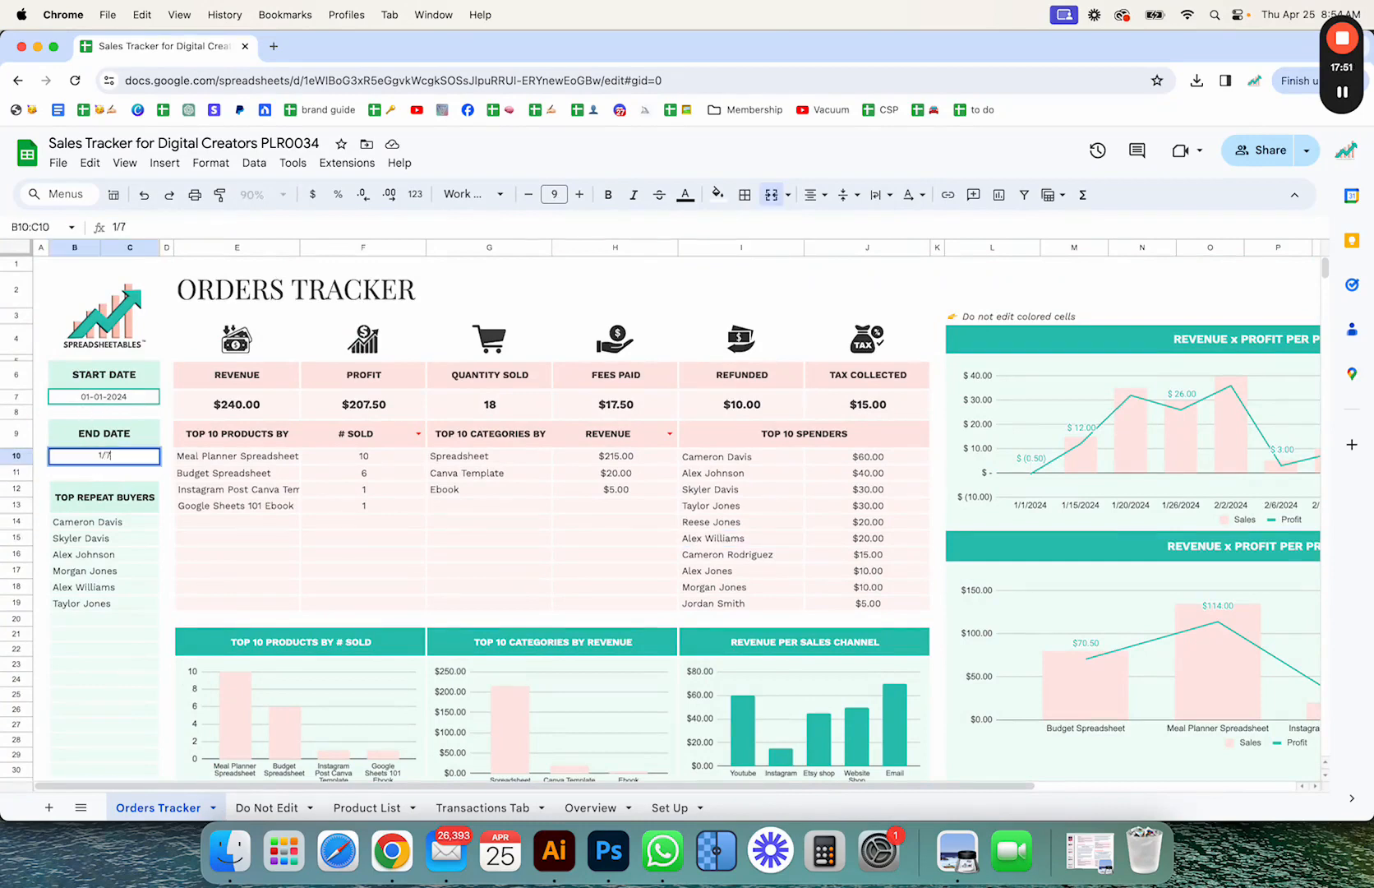
text(/24)
key(Return)
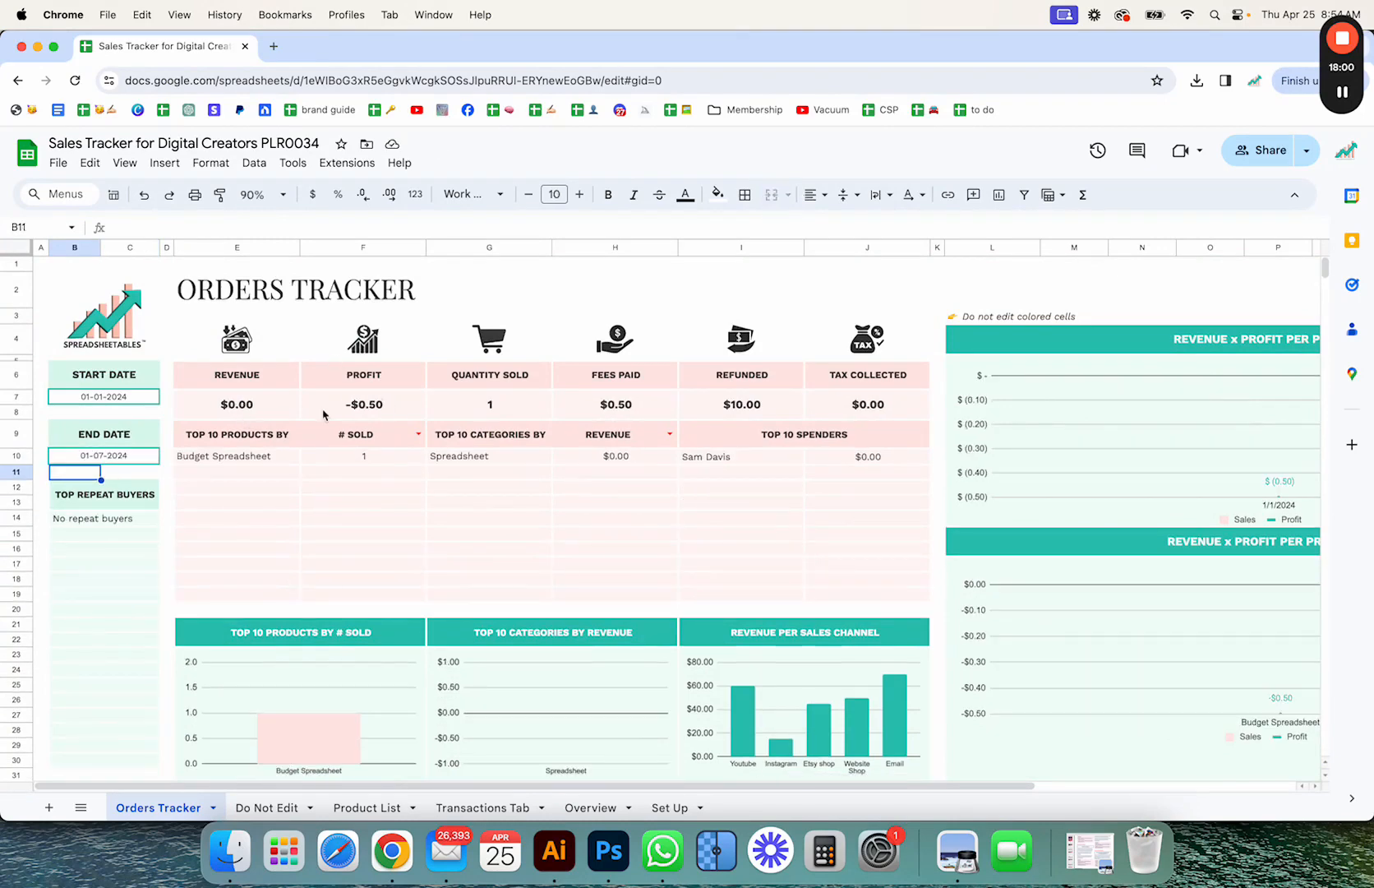
Compare the order entry in row 33 with the dashboard figures for the one-week date range.
scroll(530, 609, down, 5)
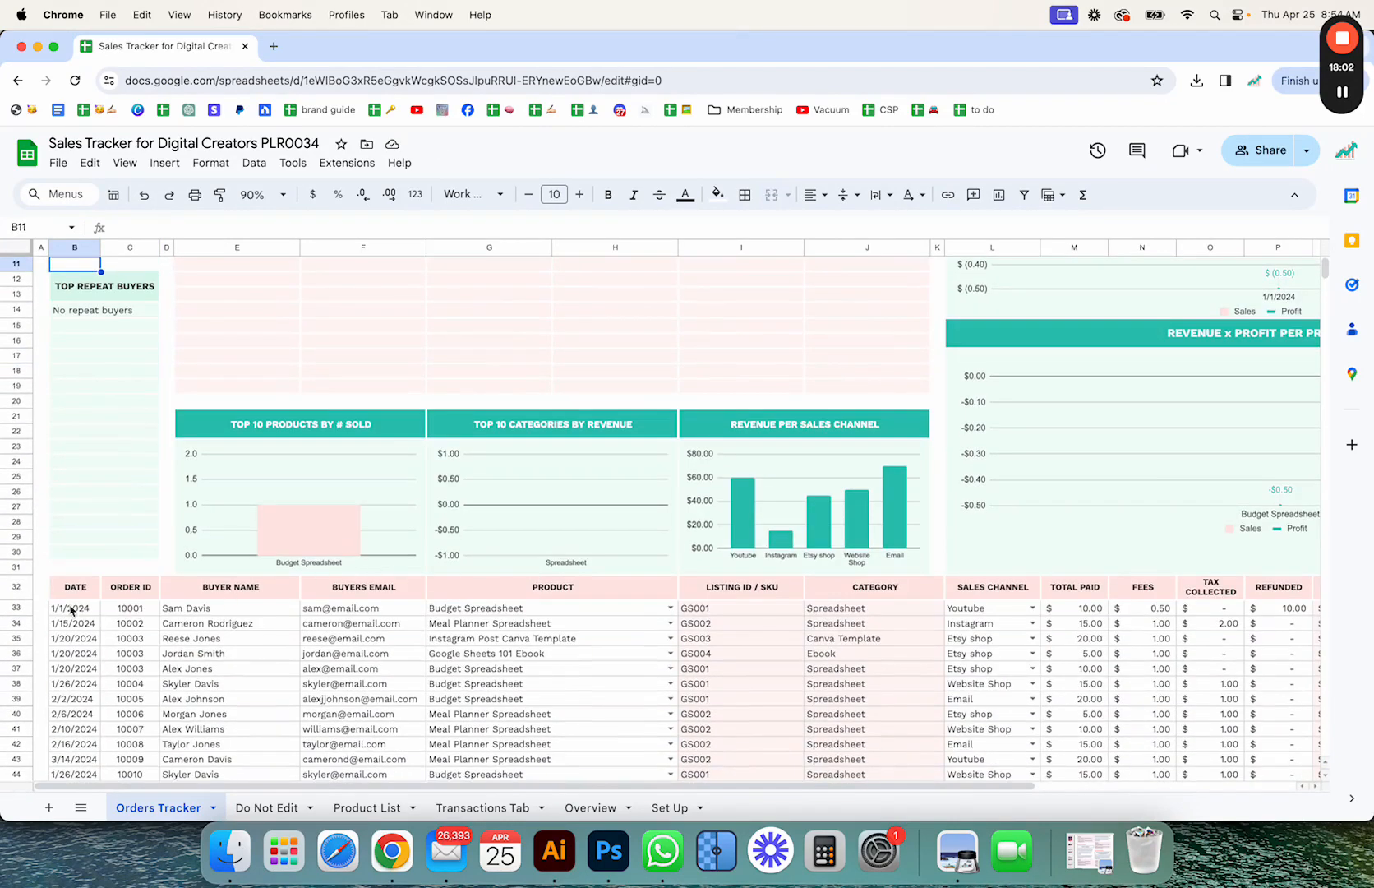
click(17, 608)
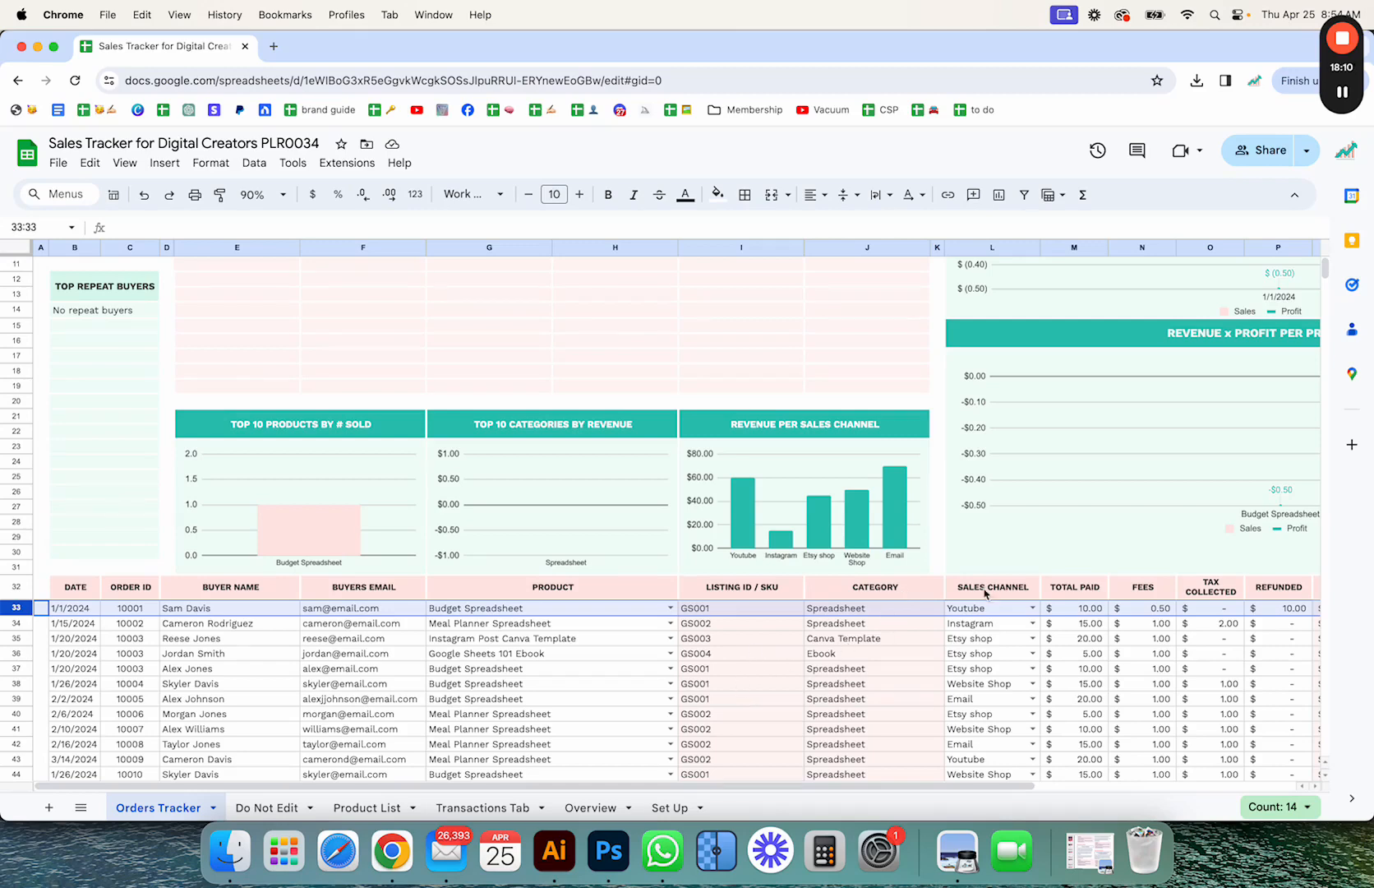
scroll(1054, 457, up, 5)
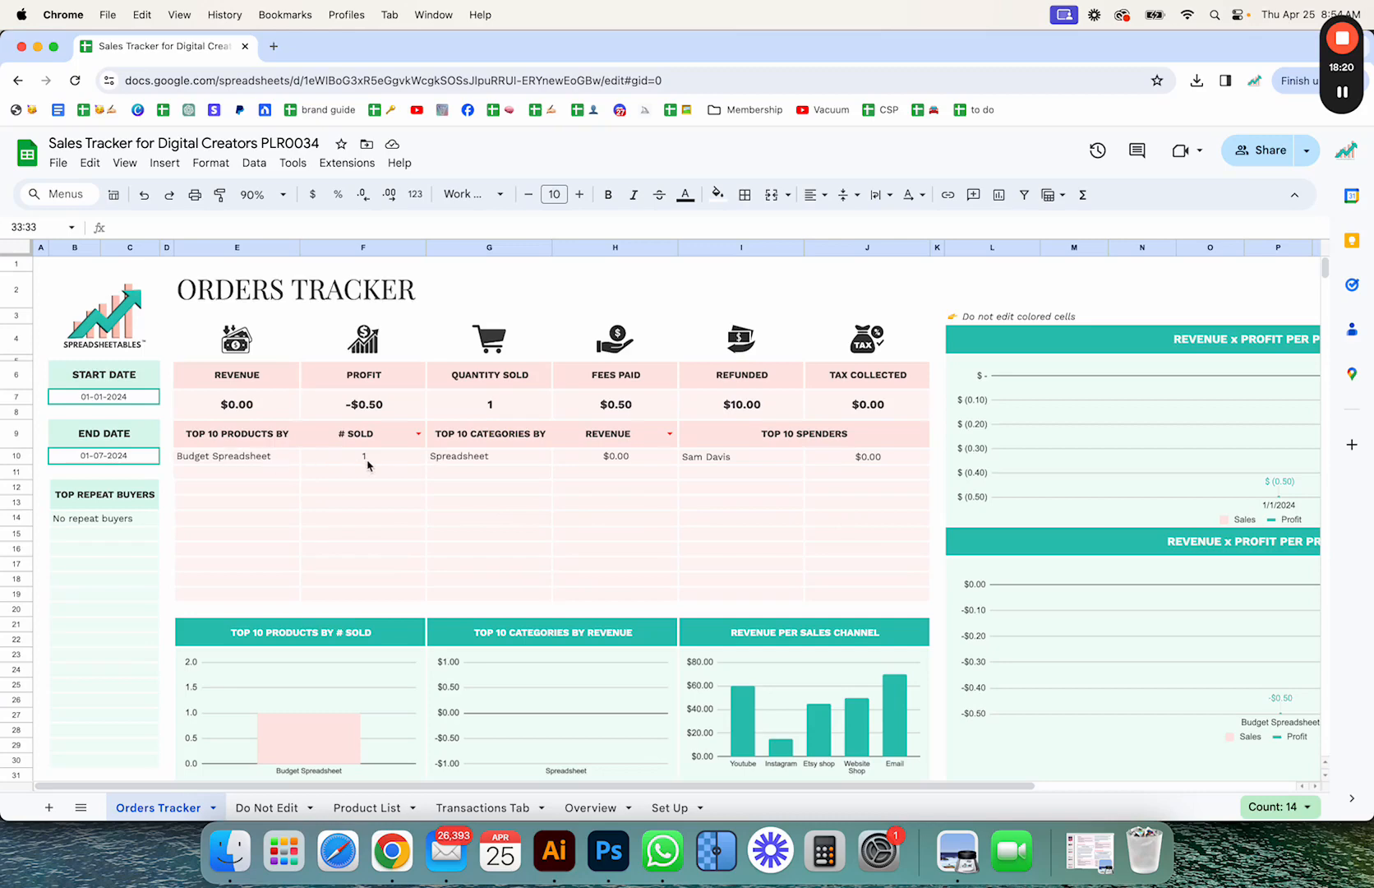
Rank the Top 10 Products table by Revenue, and check the result against the order entries below.
click(418, 433)
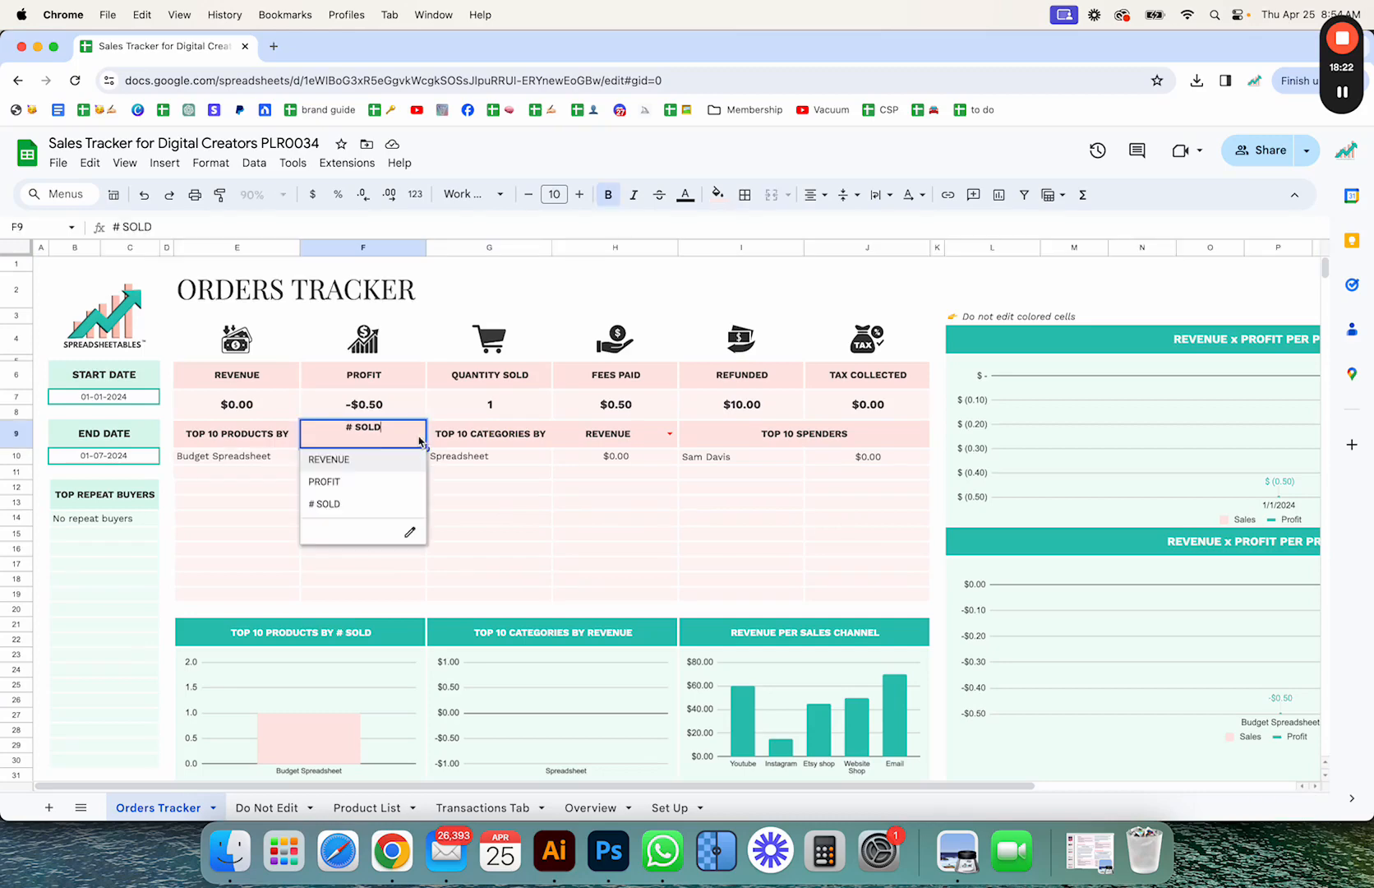
click(388, 466)
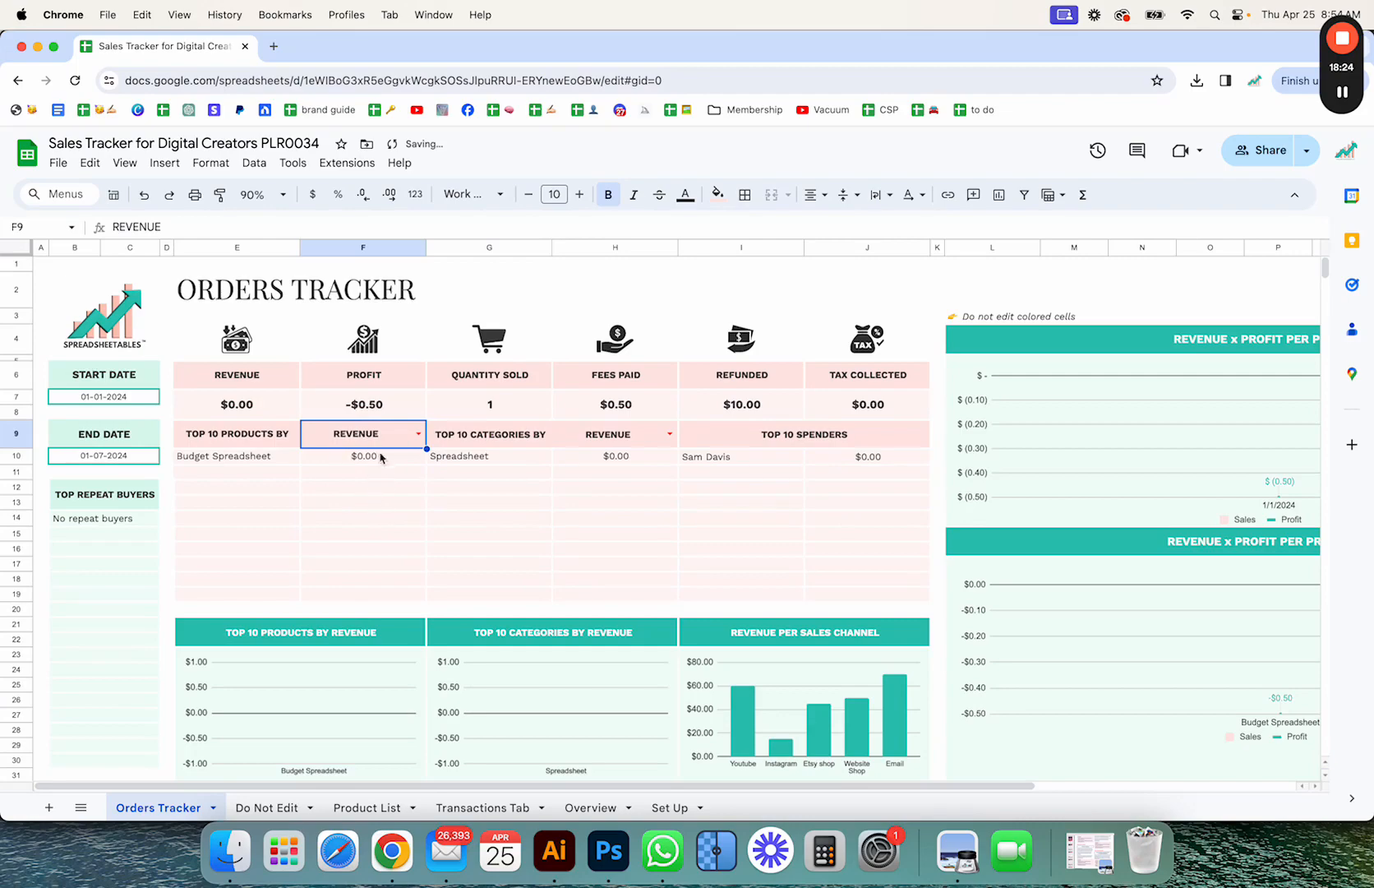
scroll(383, 623, down, 5)
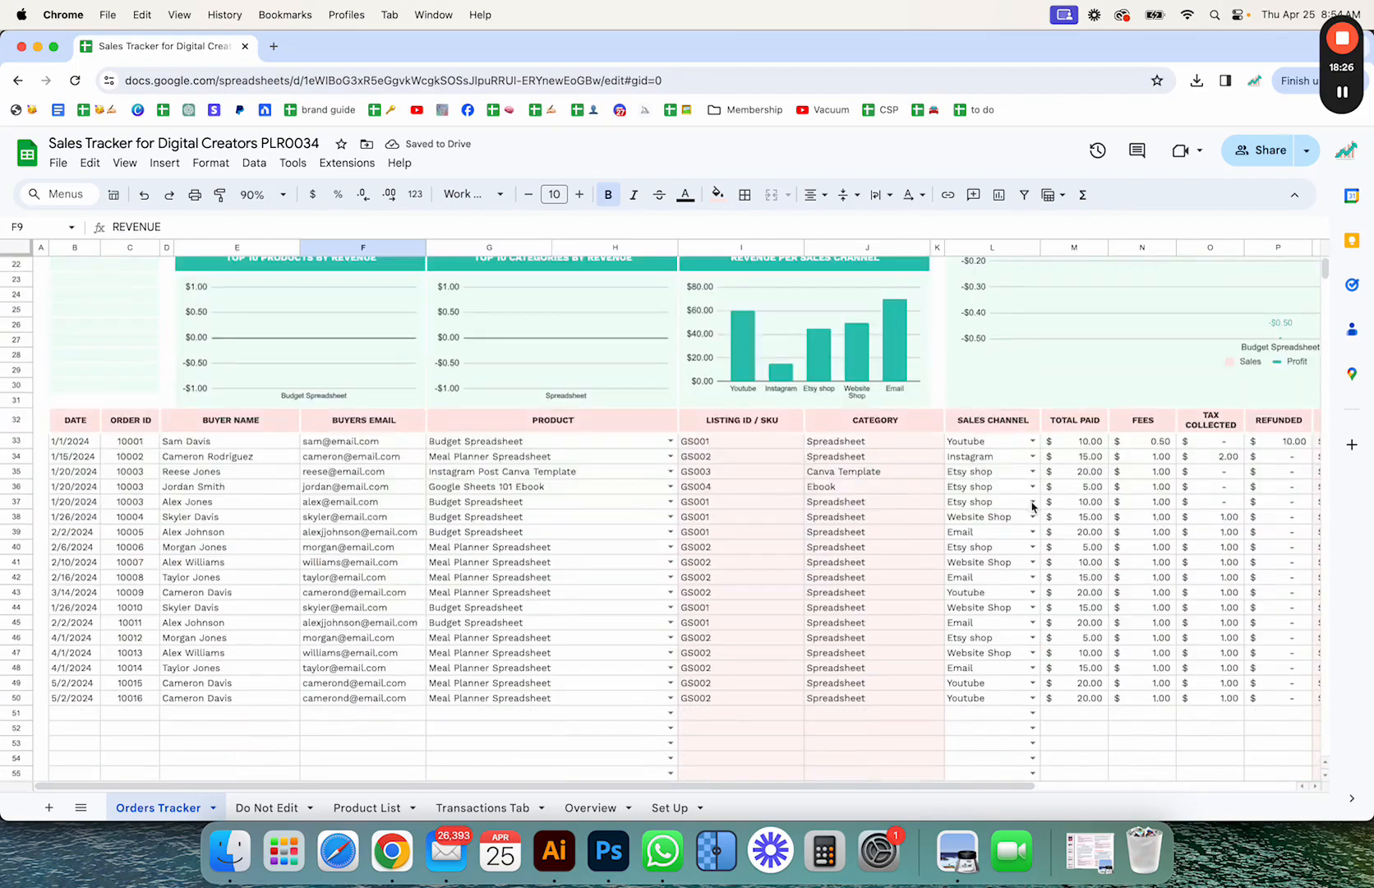
scroll(321, 536, up, 5)
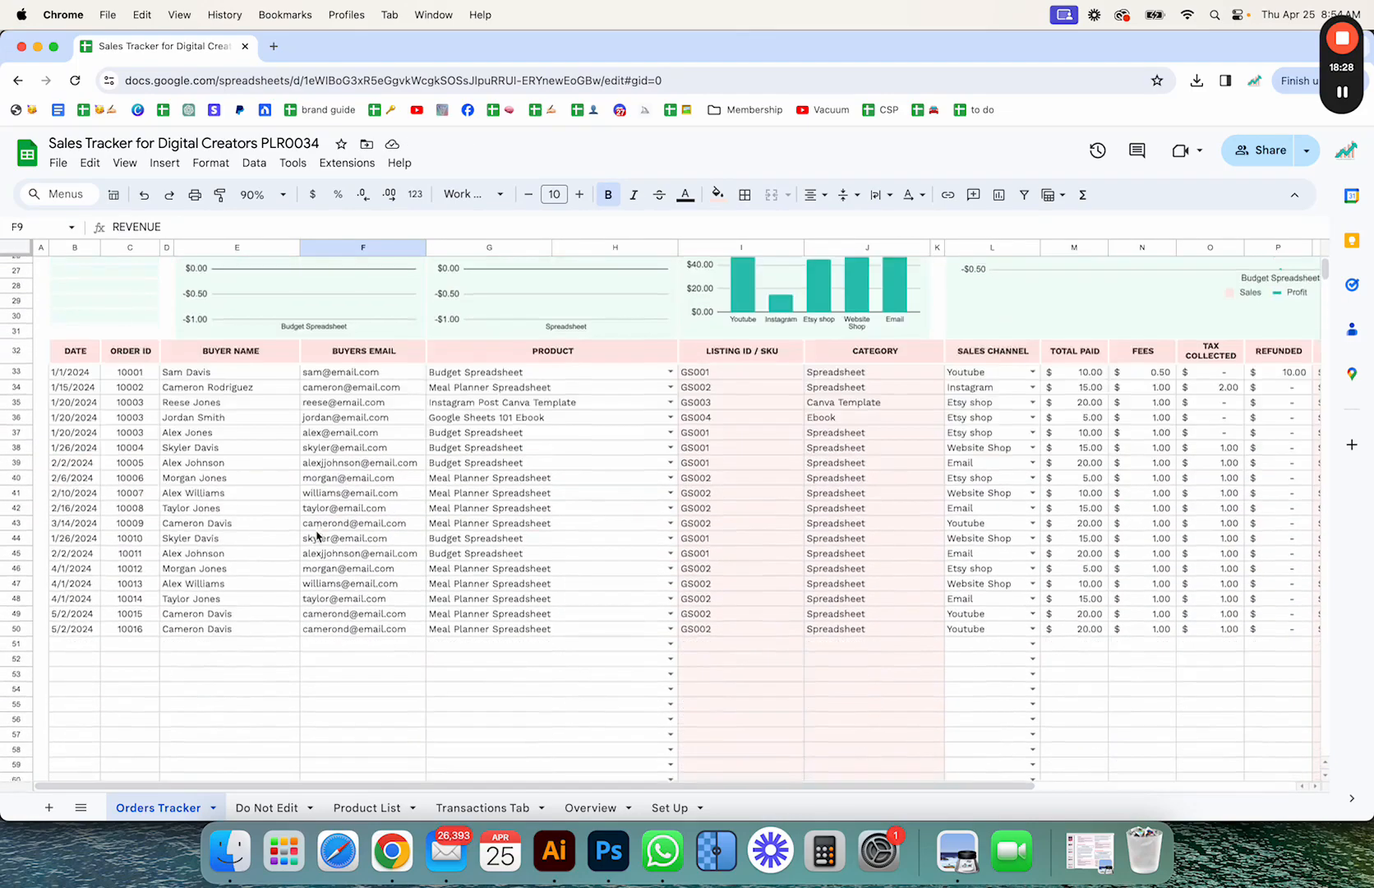
Rank the Top 10 Products table by PROFIT, and check the product chart below it.
click(419, 434)
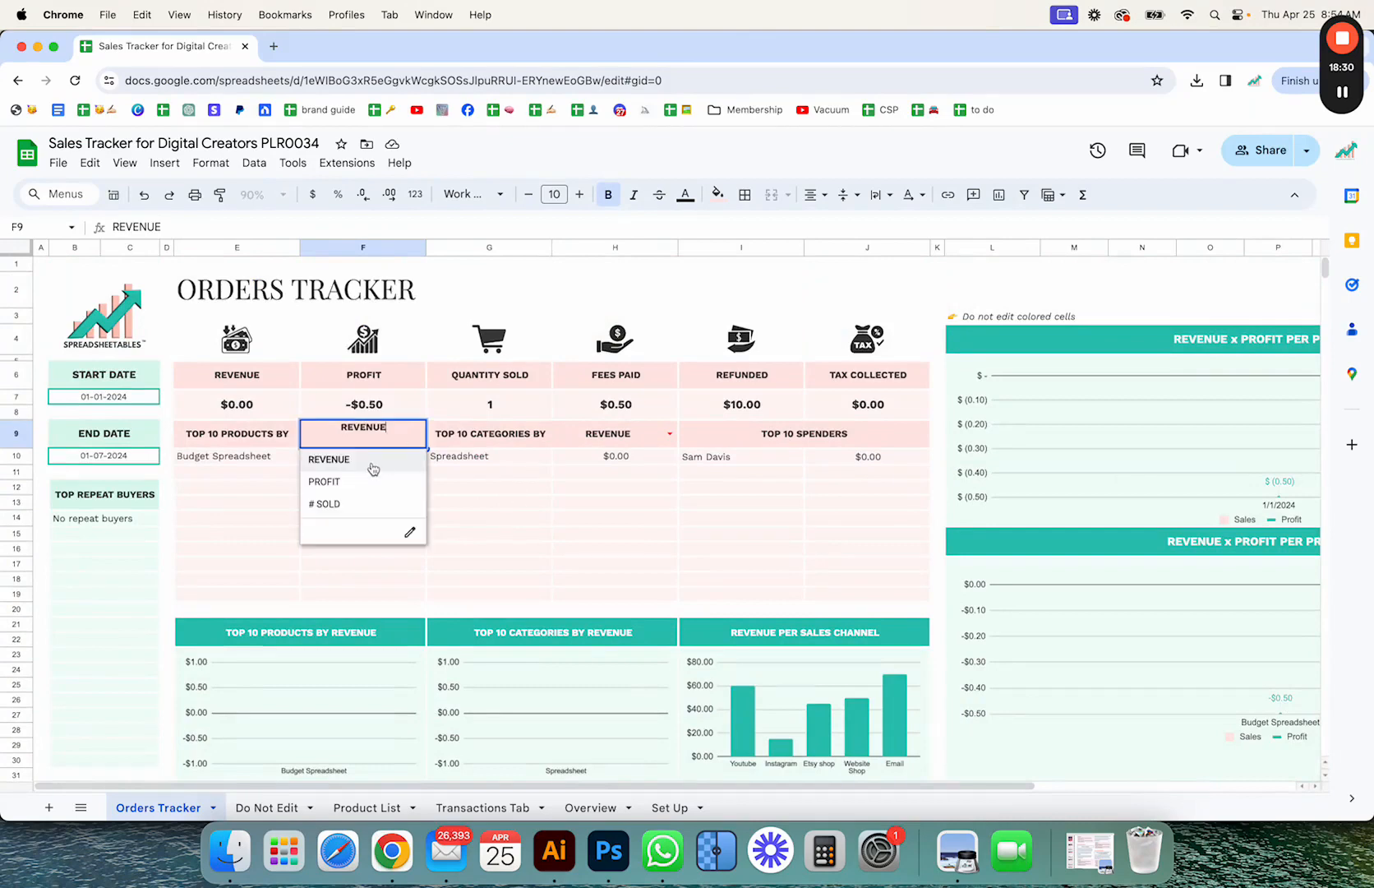
click(369, 480)
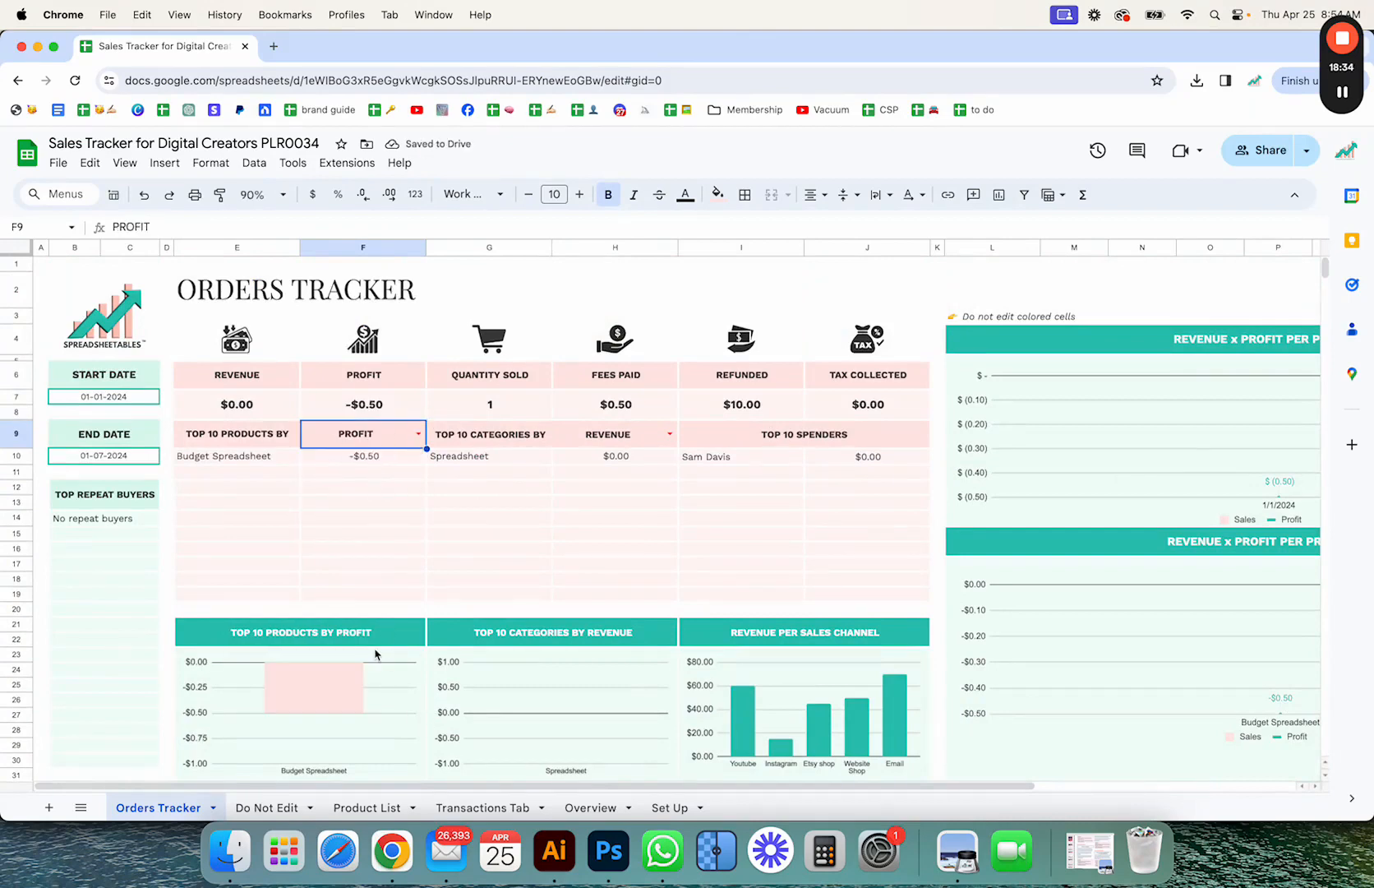
scroll(379, 653, down, 1)
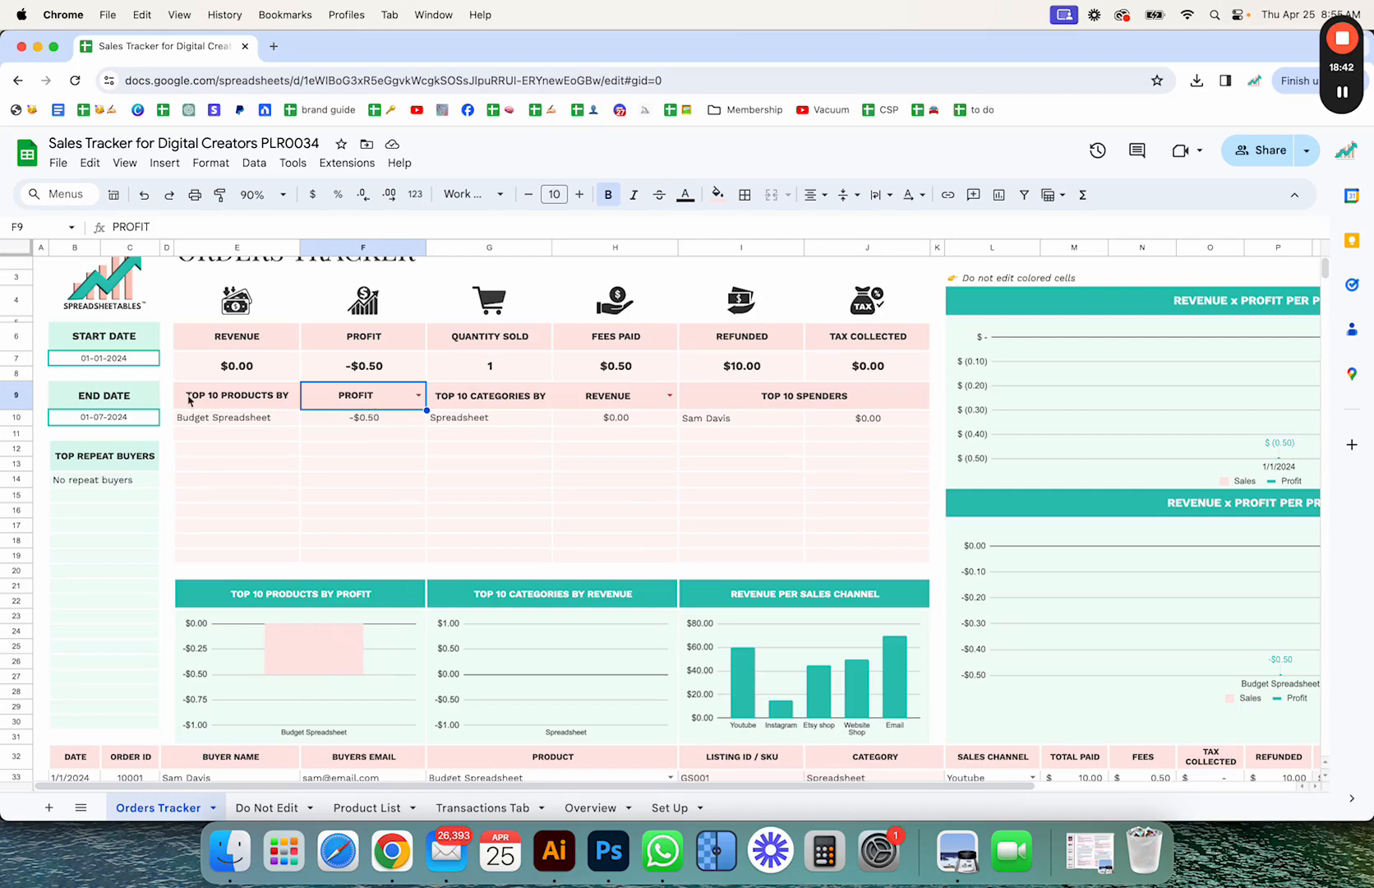
click(1343, 92)
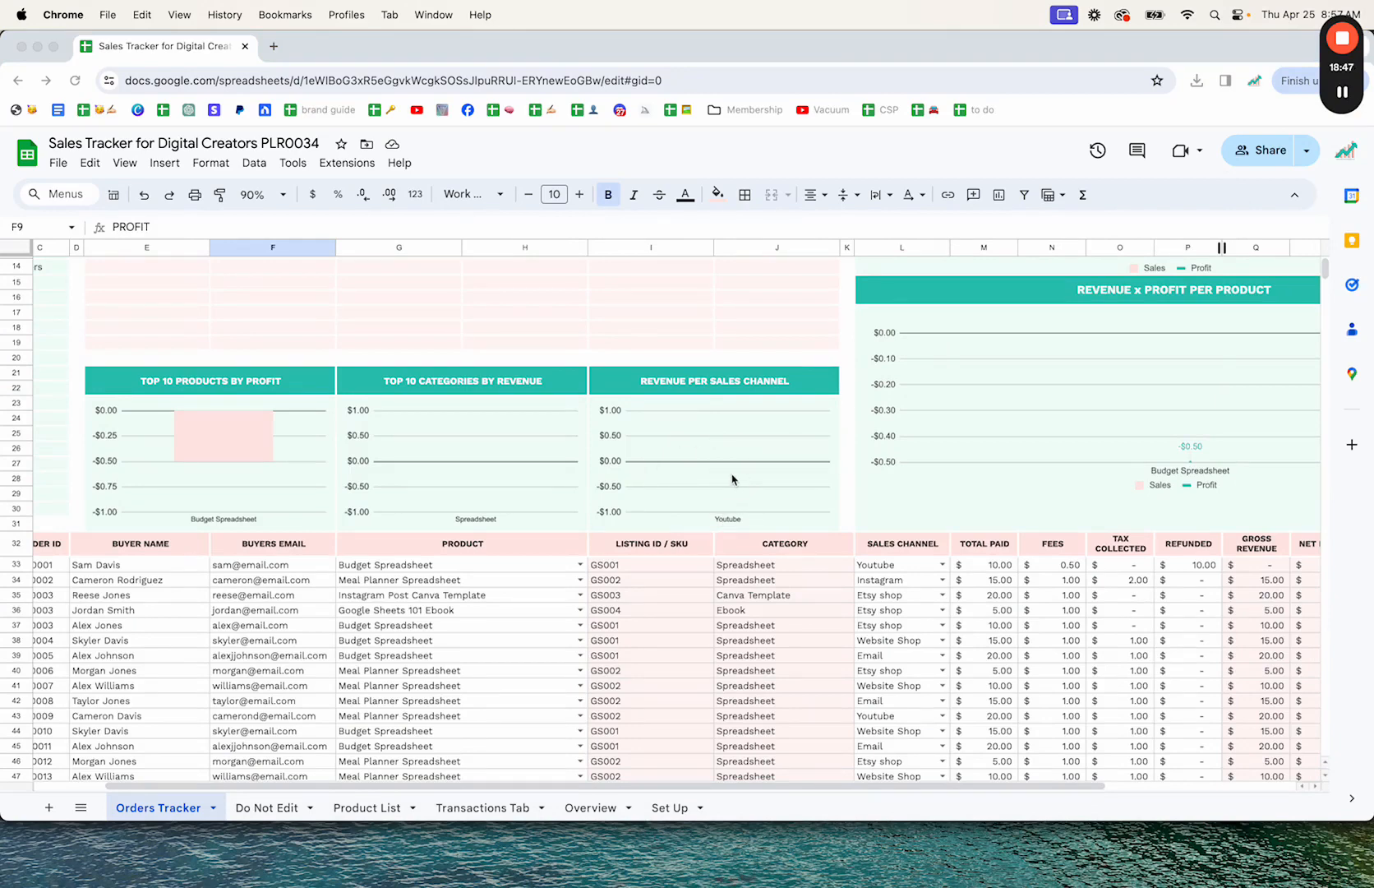
Set the Orders Tracker dashboard's End Date to 1/31.
scroll(732, 479, up, 3)
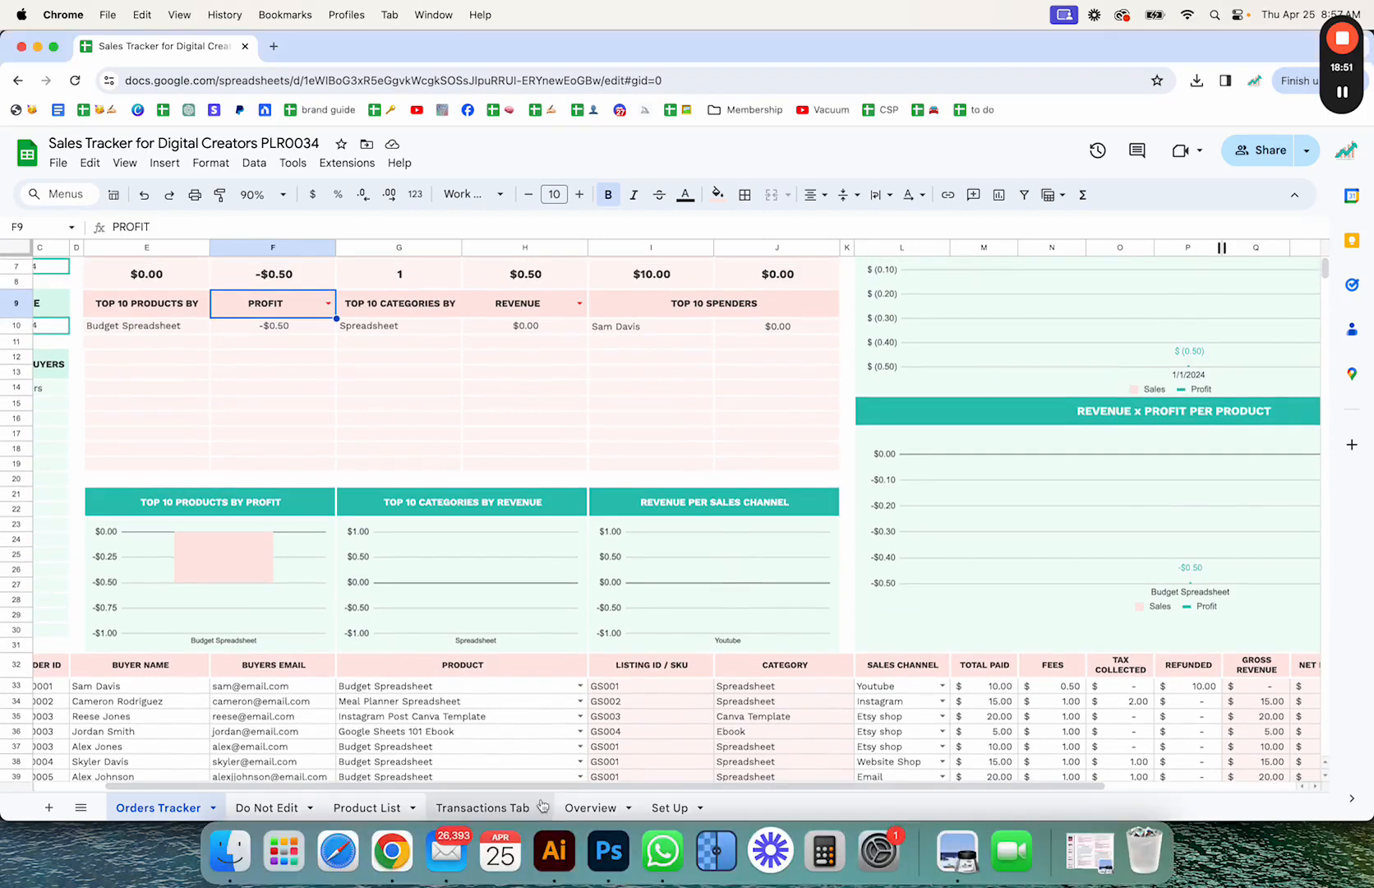
scroll(329, 740, left, 2)
click(120, 328)
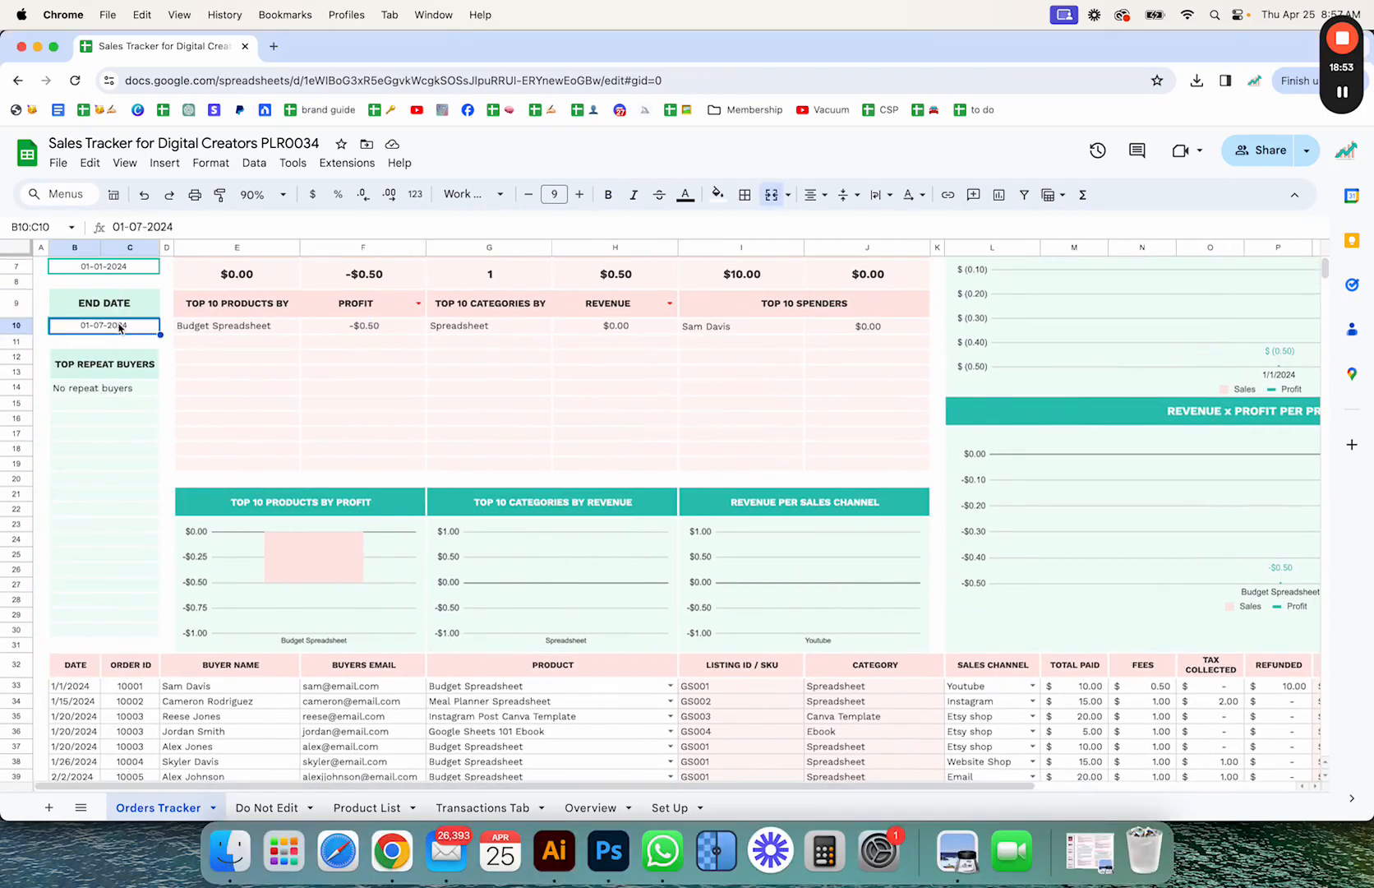
text(1/31)
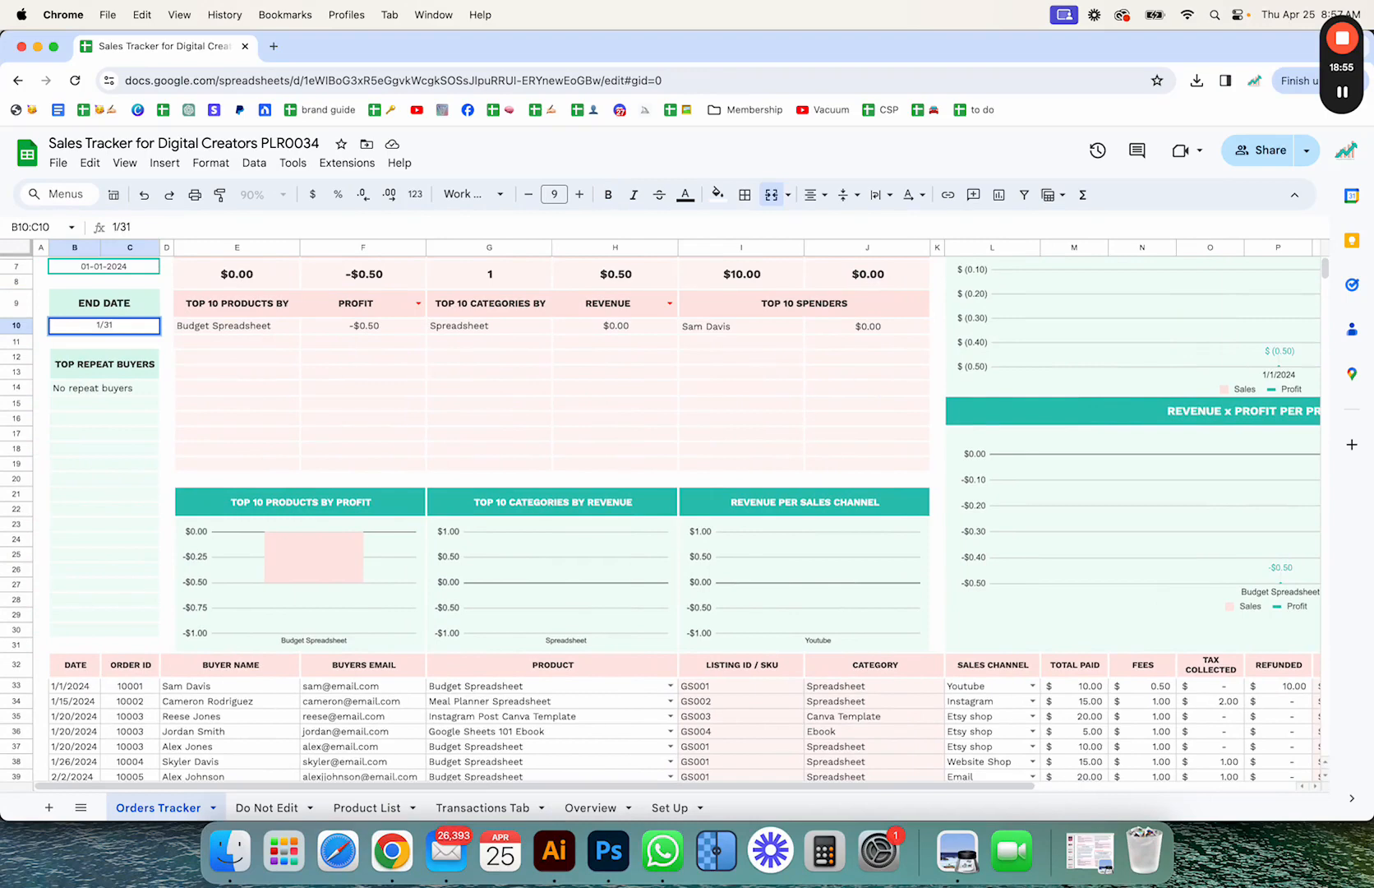
key(Return)
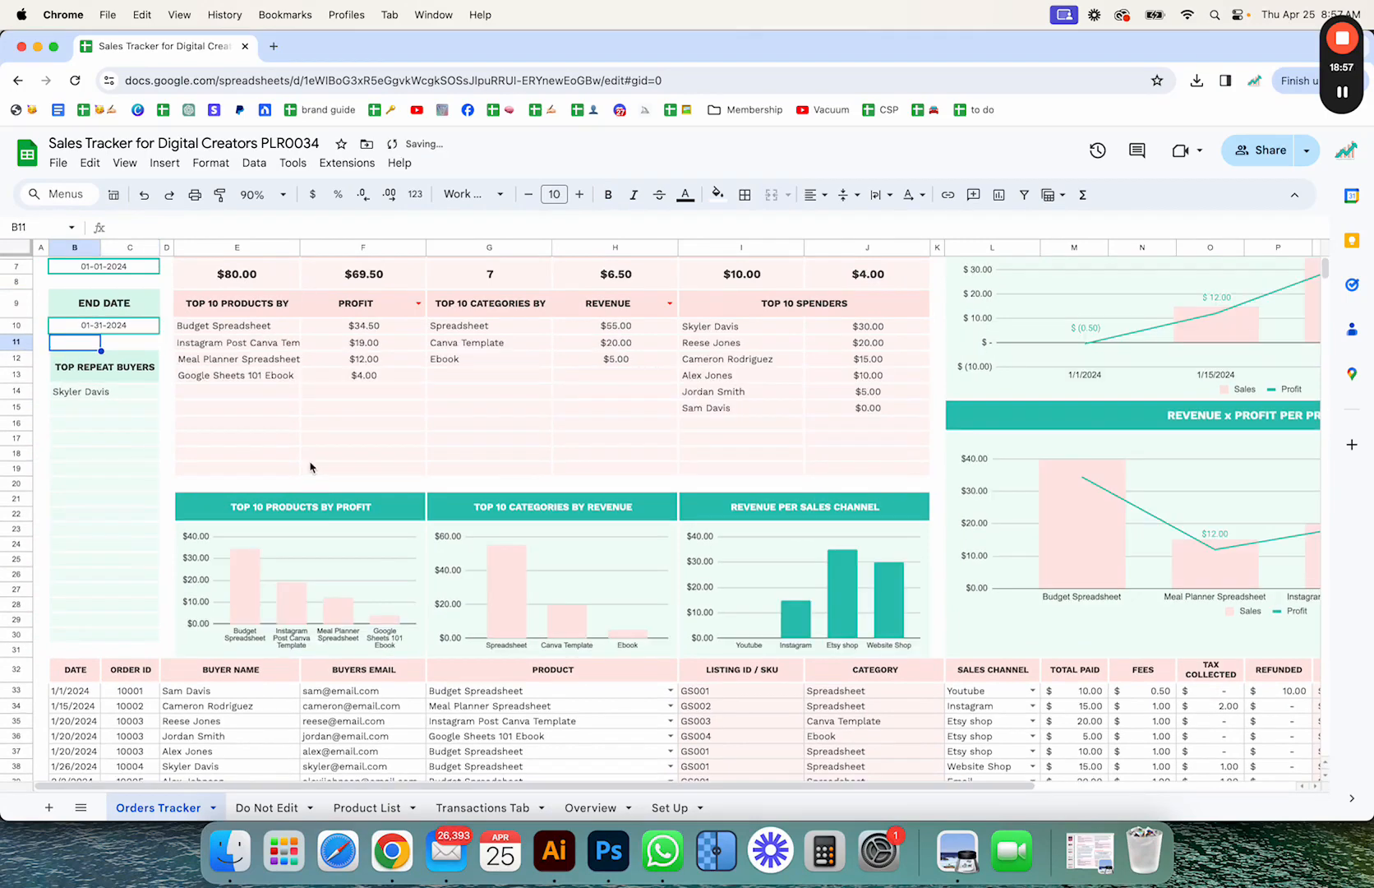
Examine the January summary figures for Revenue, Profit, Quantity Sold, Fees Paid, Refunded and Tax Collected.
scroll(310, 467, down, 2)
scroll(309, 467, up, 5)
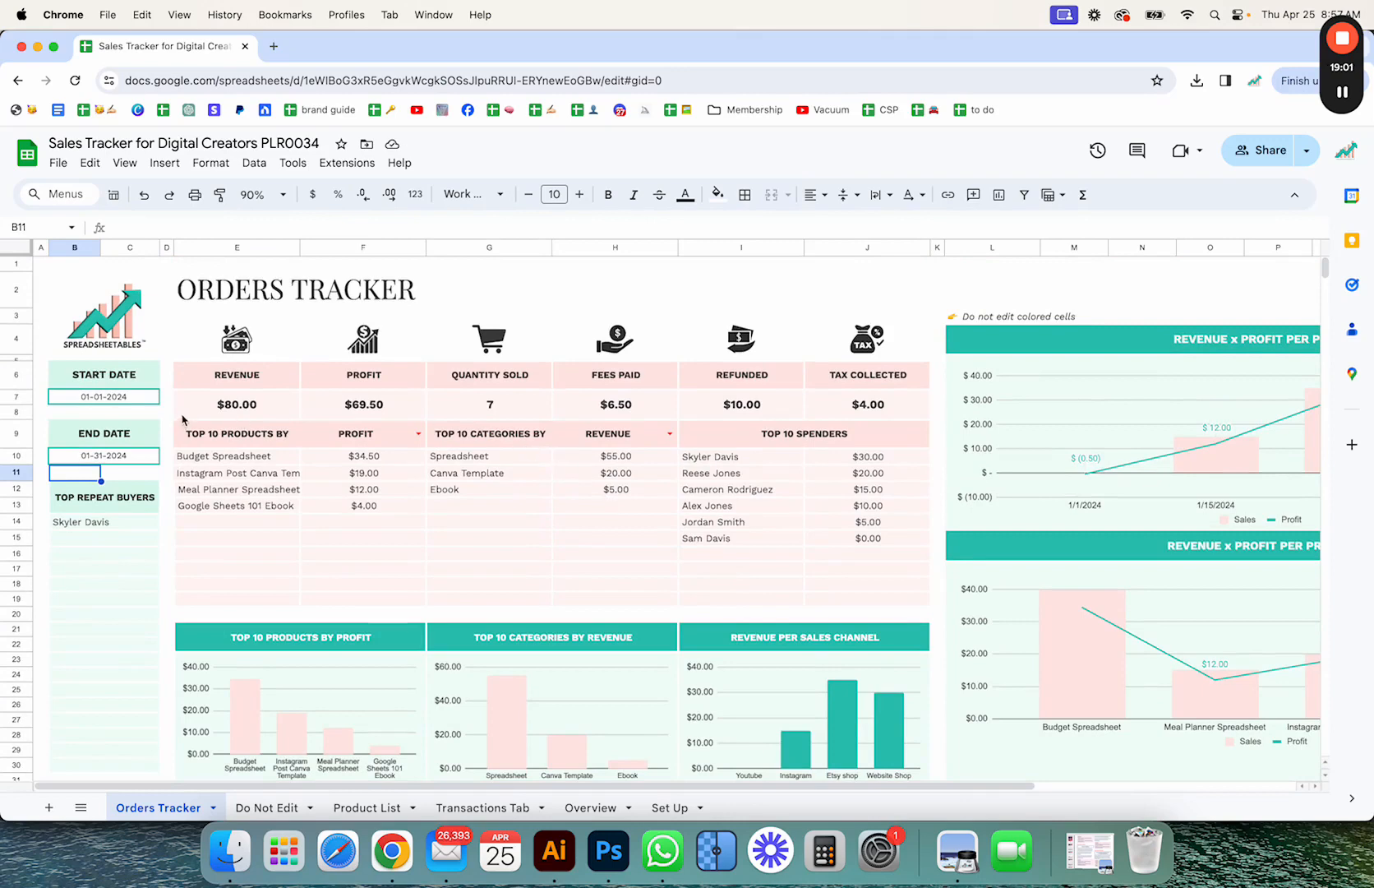
click(271, 413)
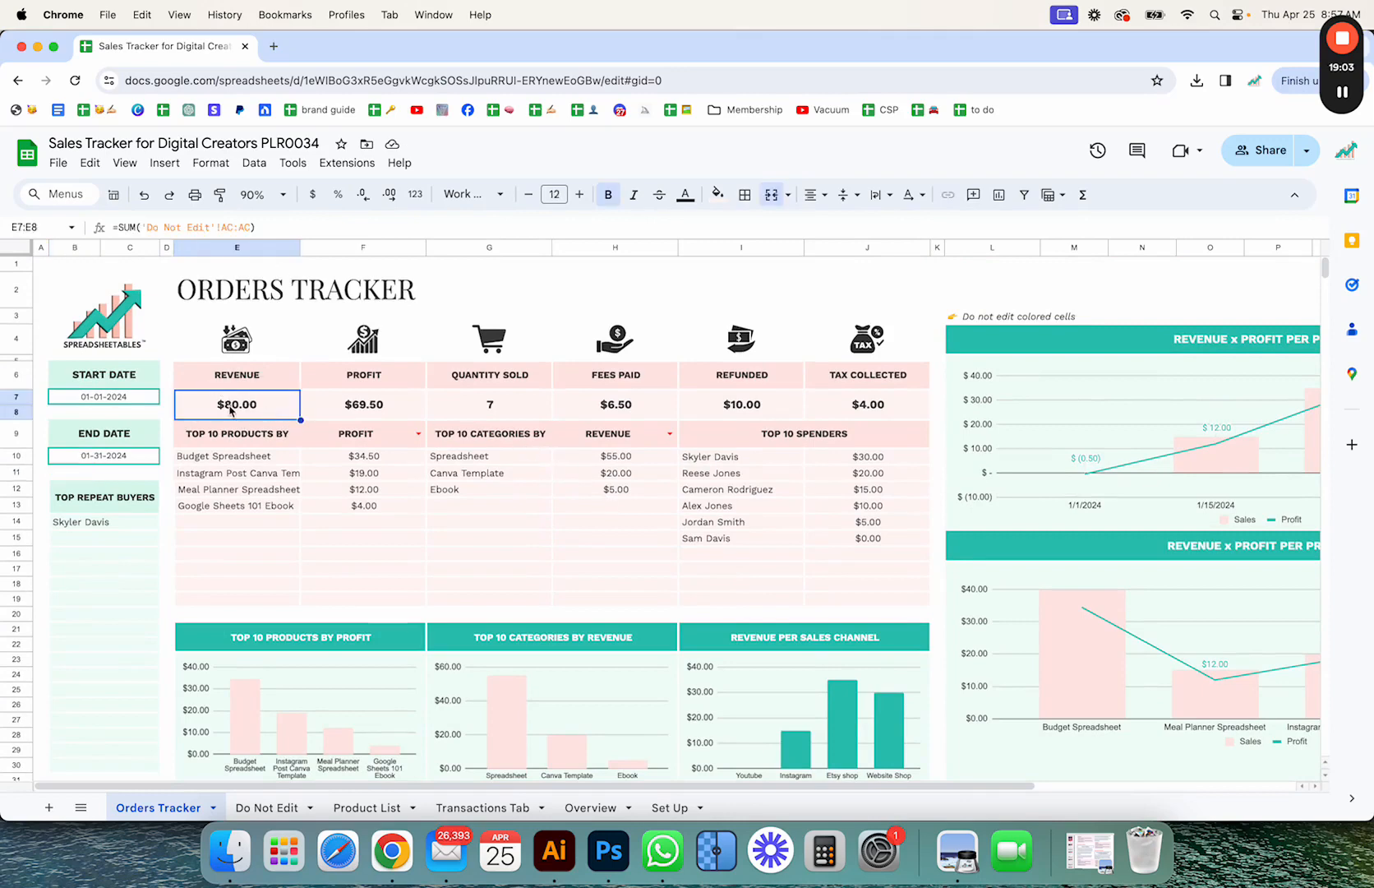
click(374, 404)
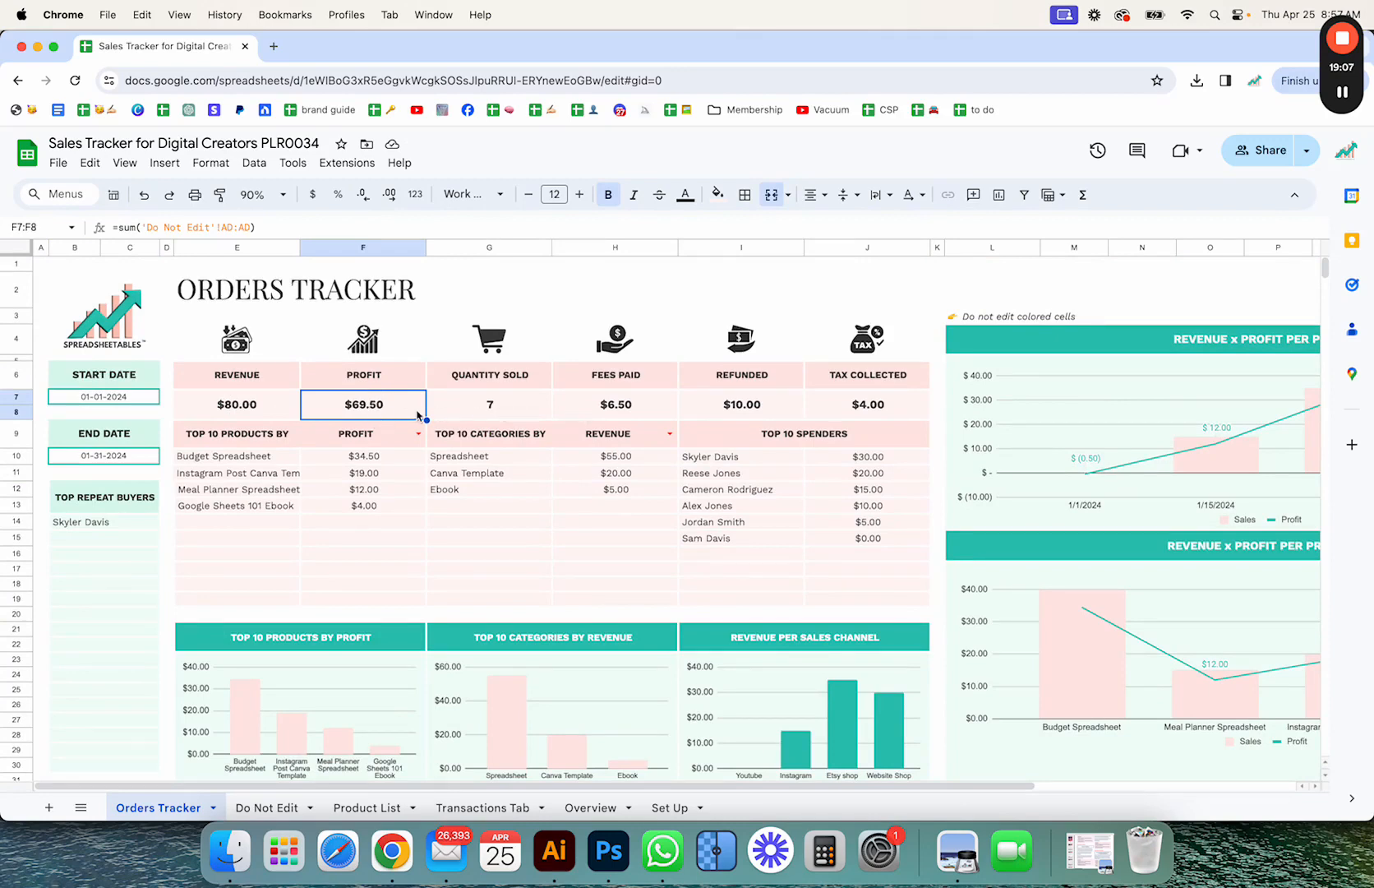
click(529, 413)
click(603, 412)
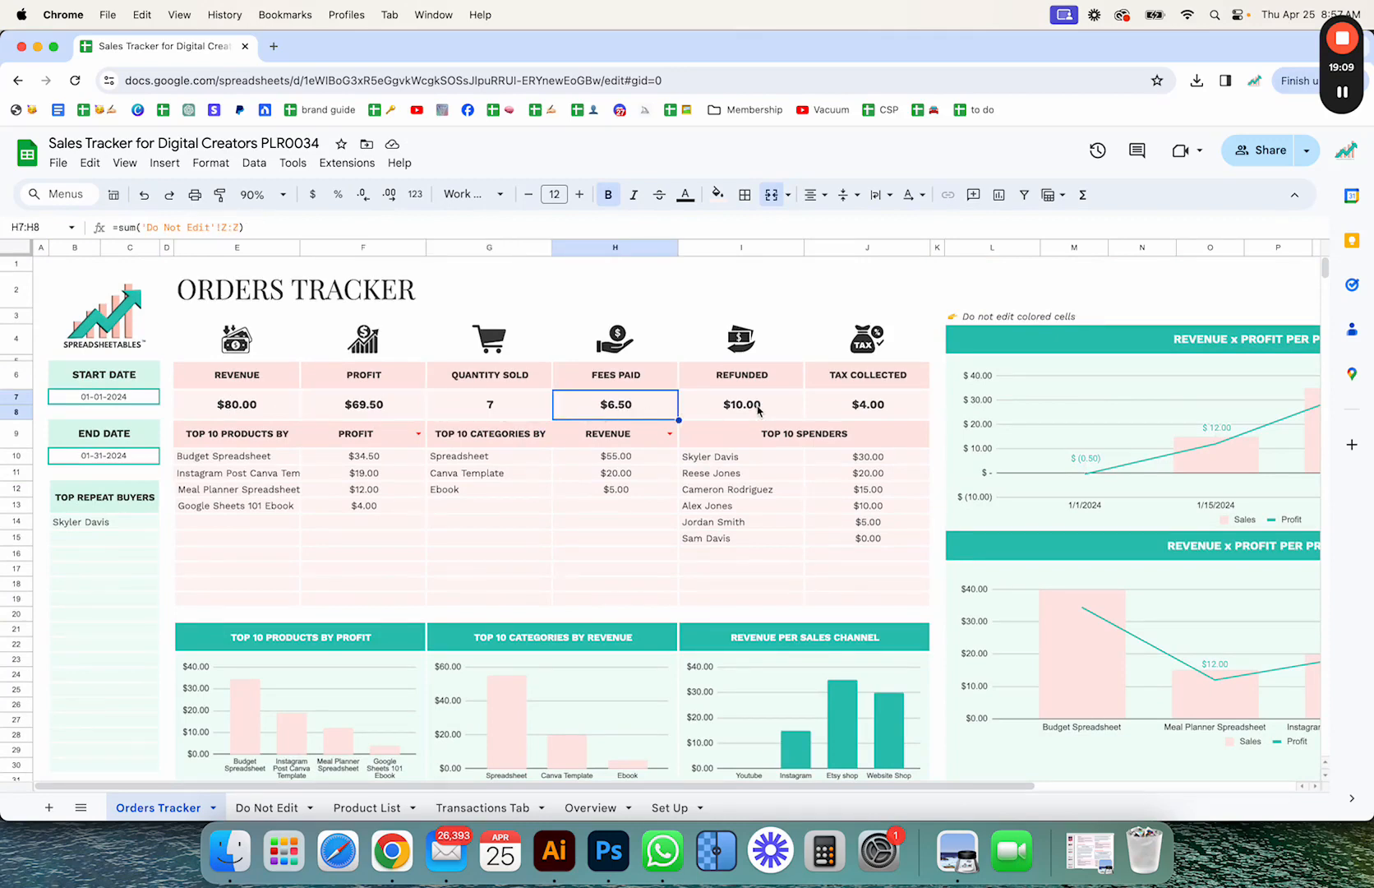
click(757, 411)
click(847, 407)
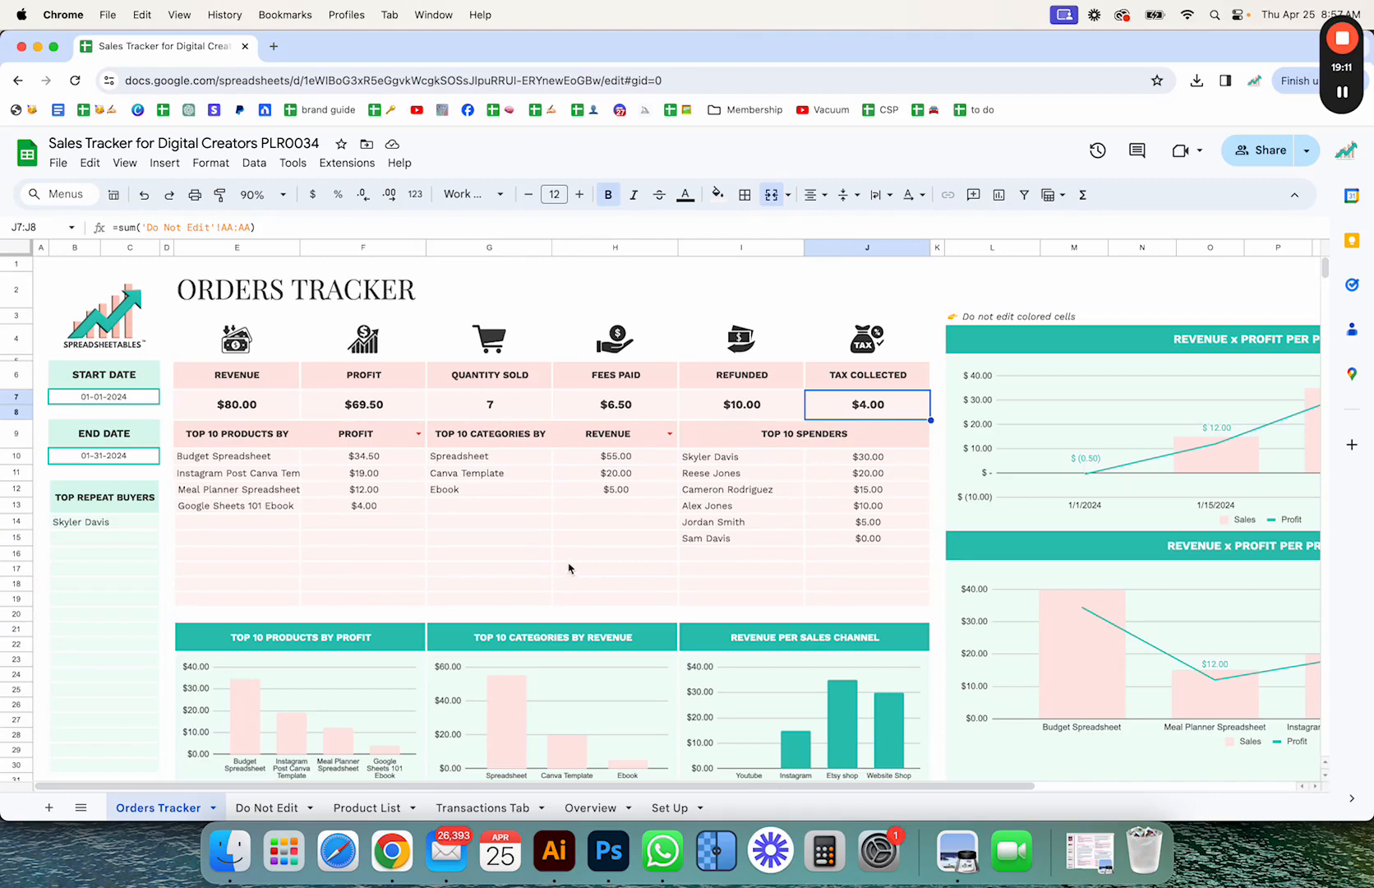
Set the dashboard's date range to February, with Start Date 02-01-2024 and End Date 2/29.
click(131, 400)
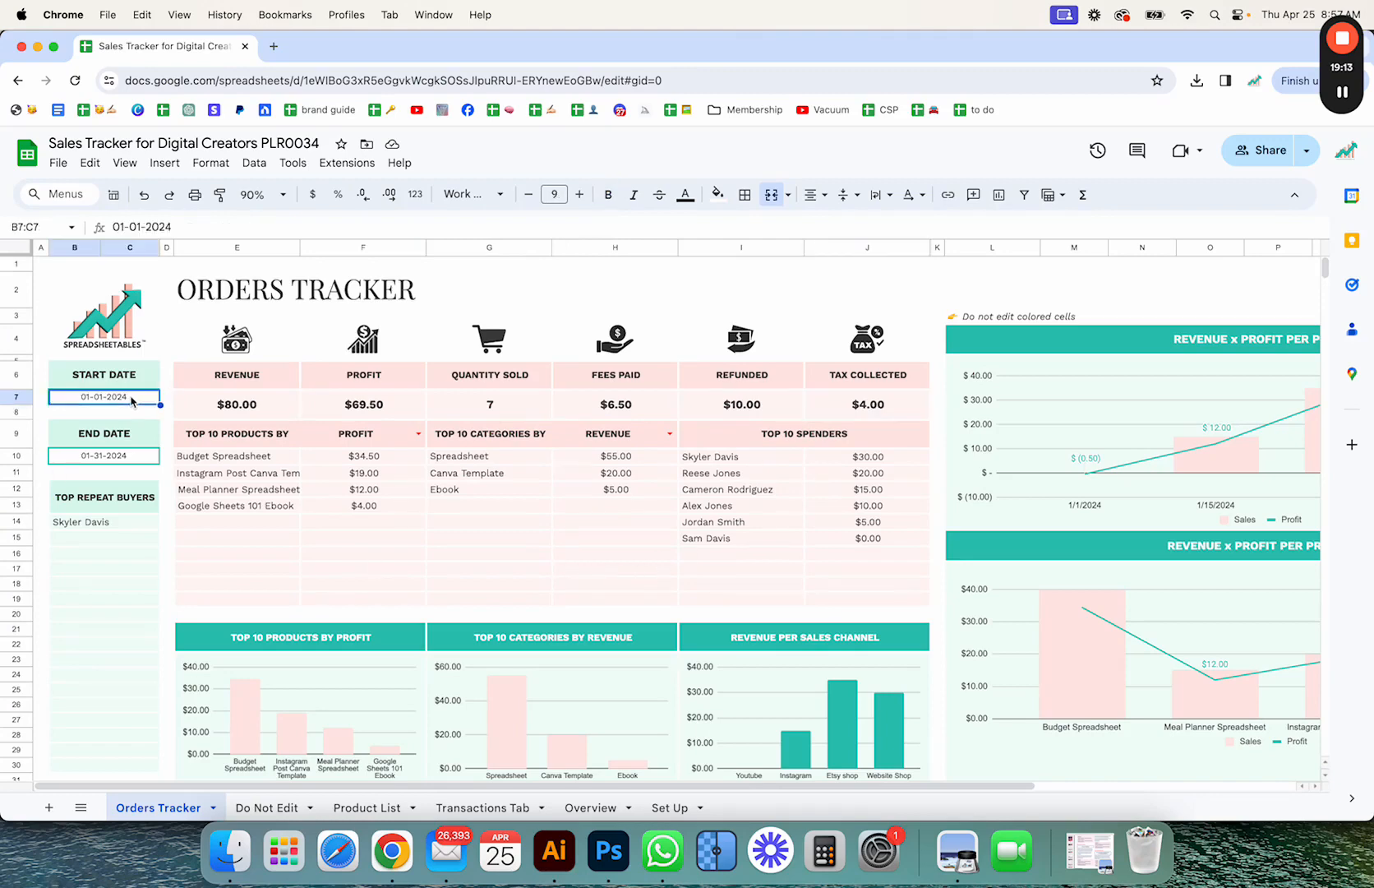
text(02-01-2024)
key(Return)
click(90, 457)
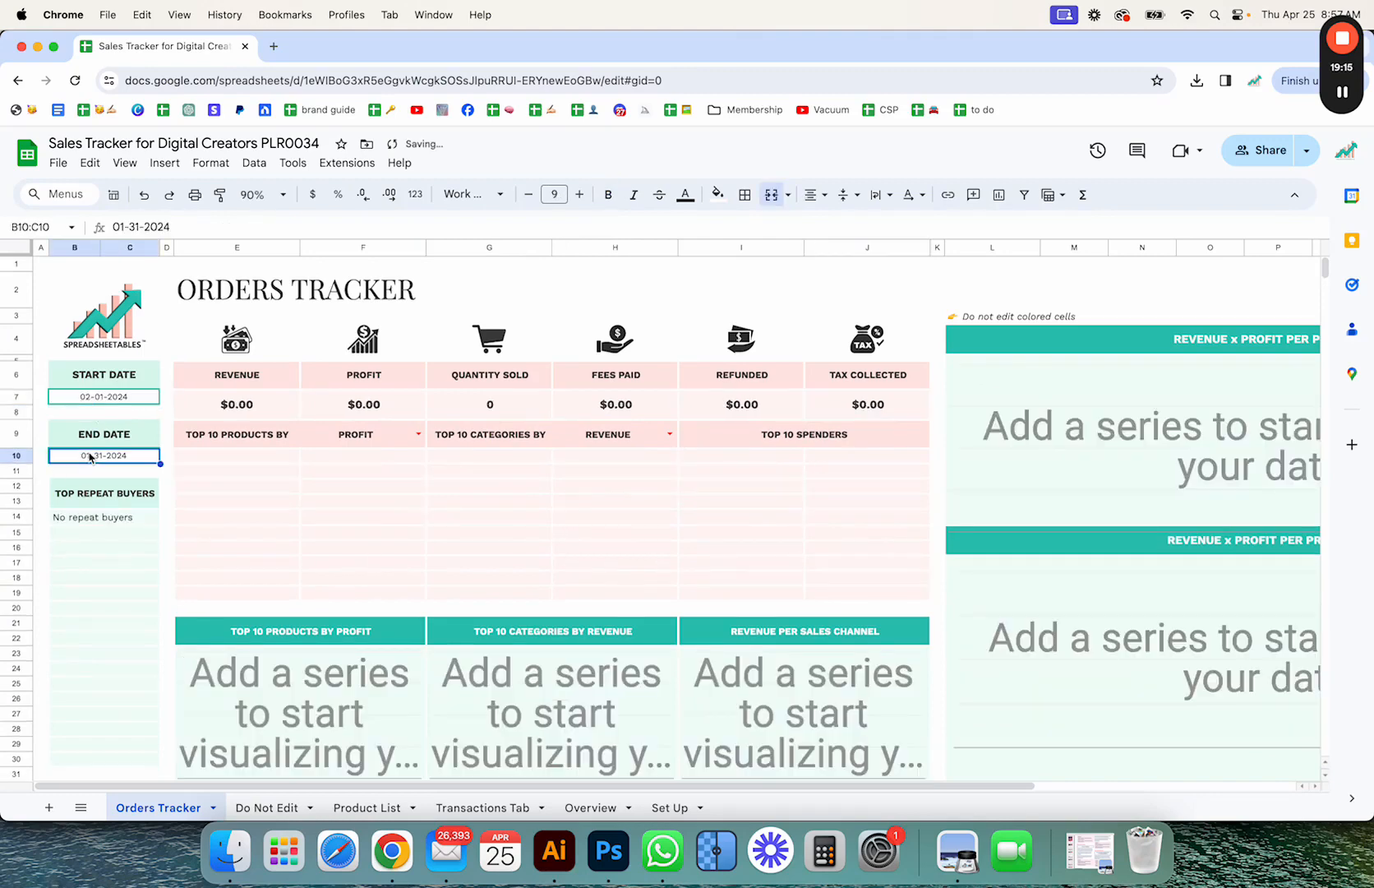
text(2)
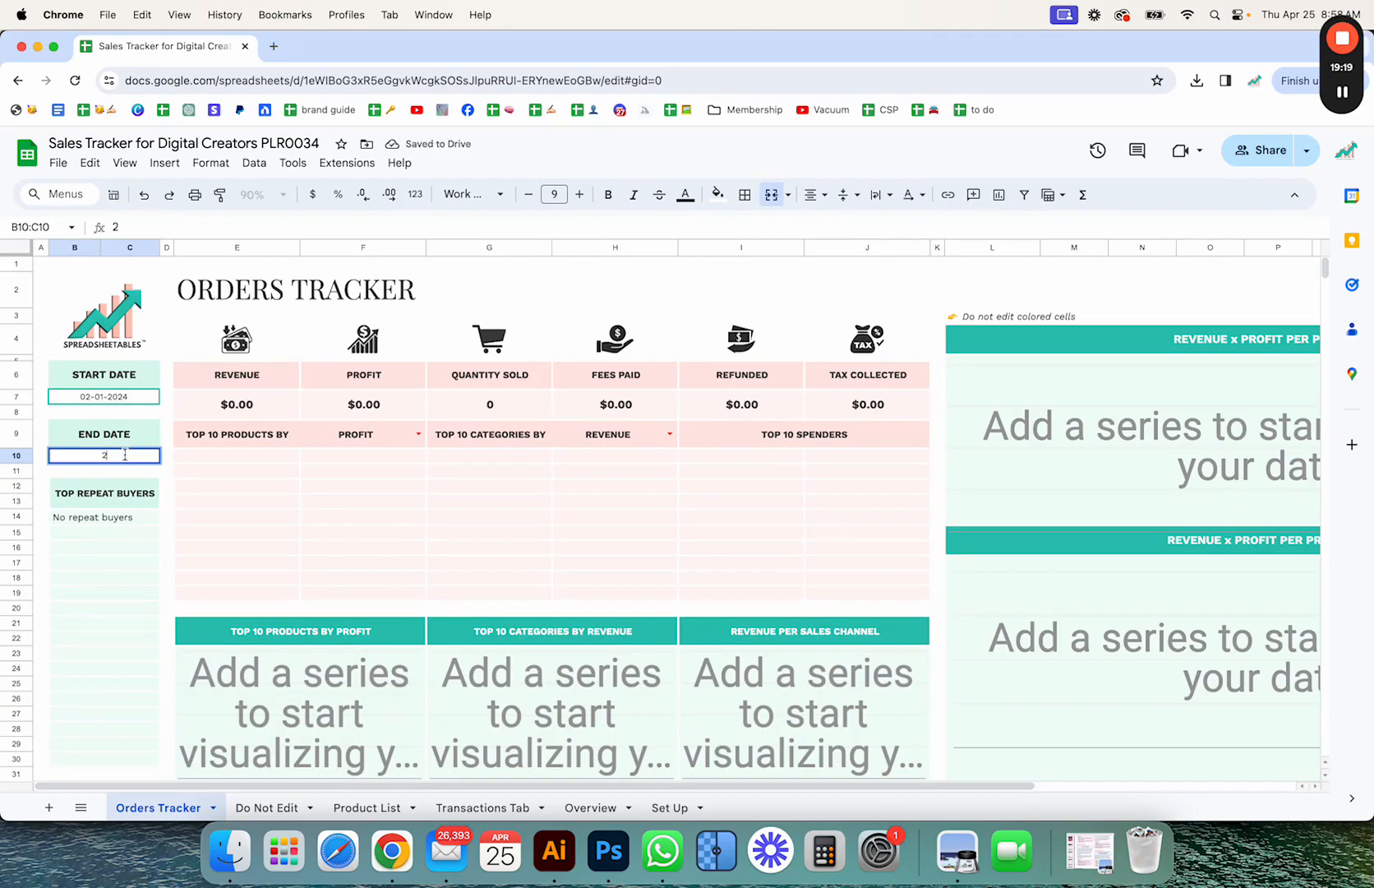
key(Escape)
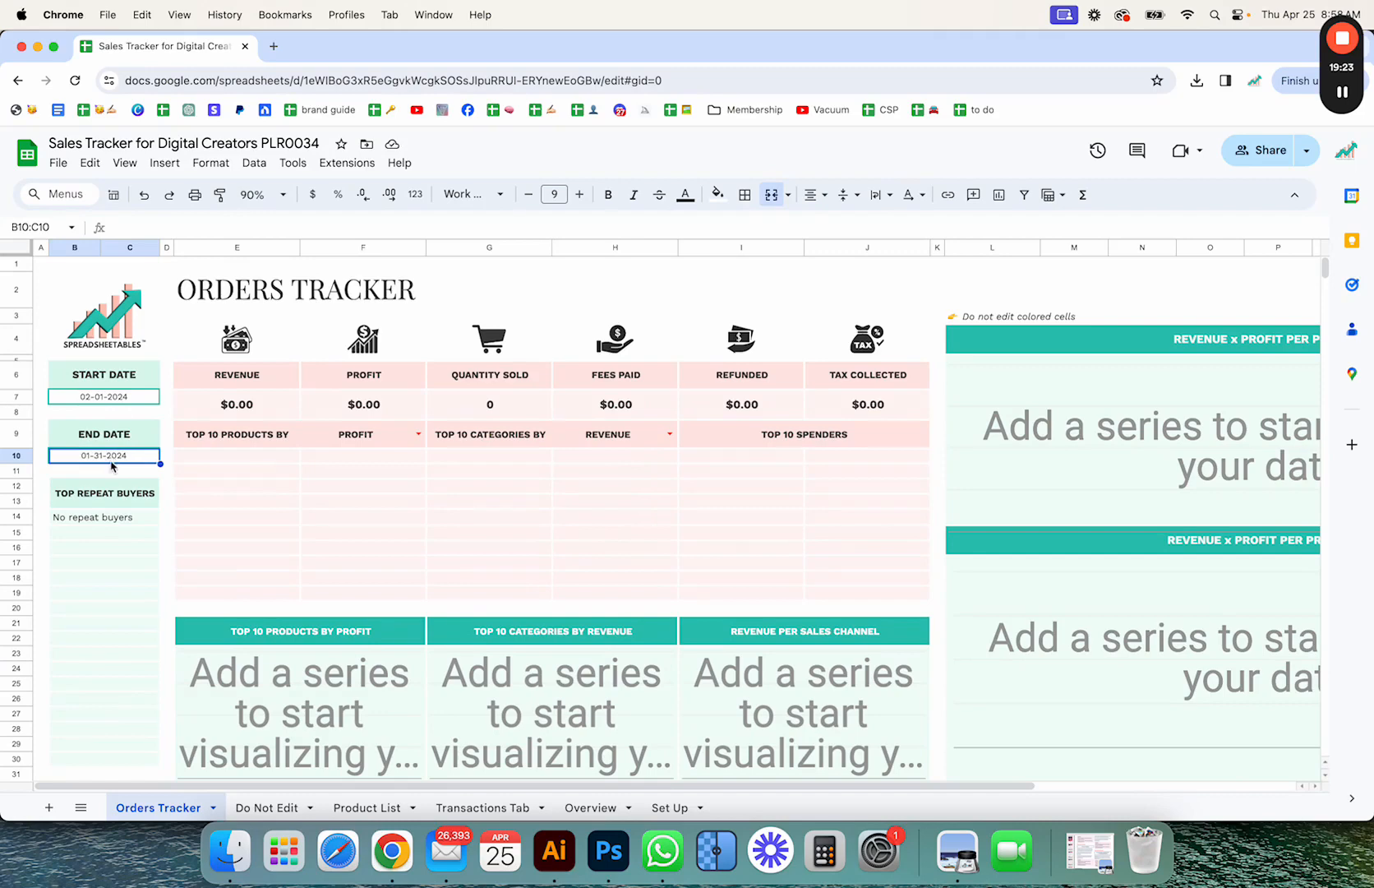
text(2)
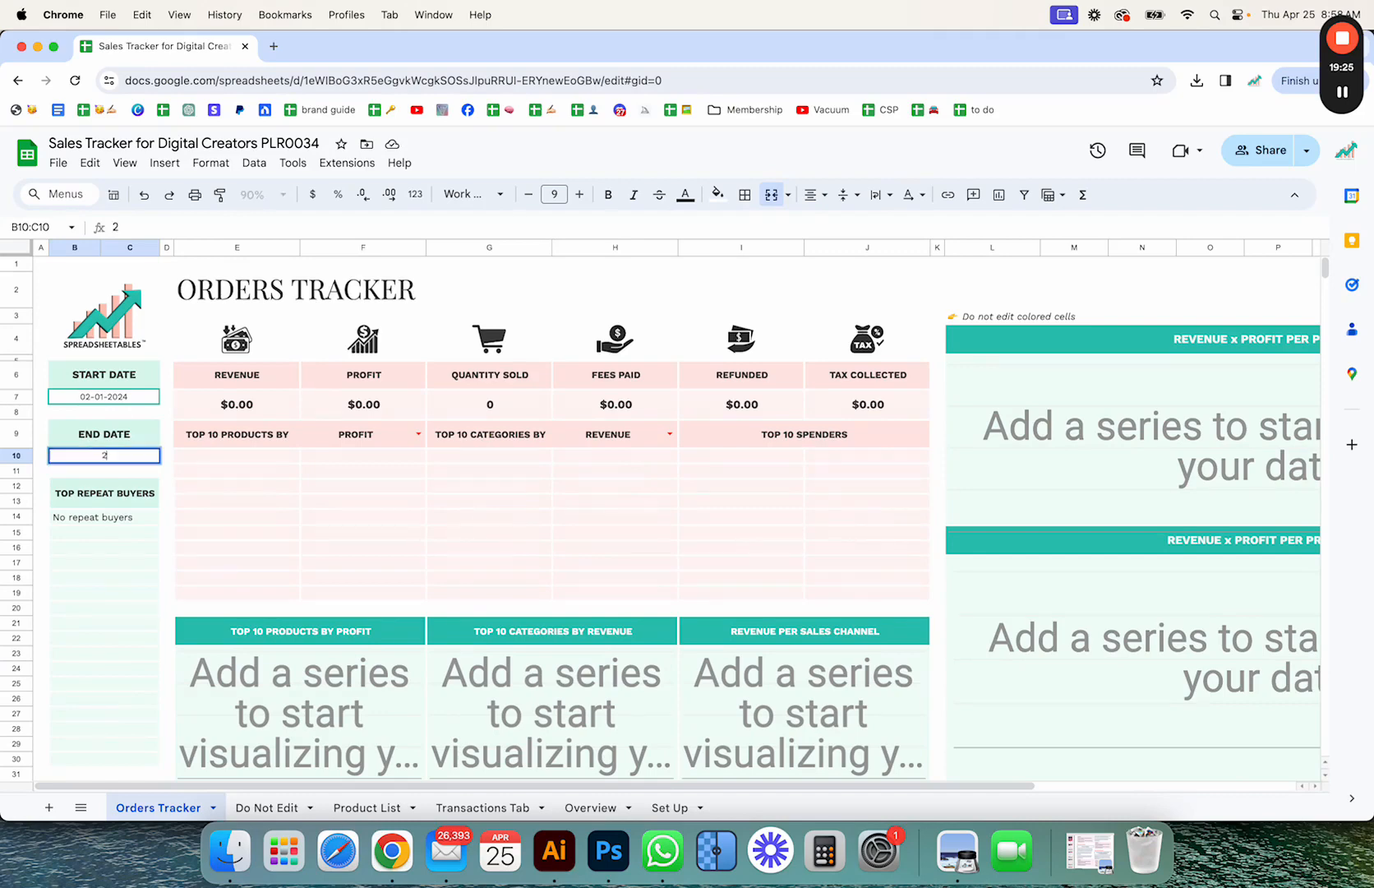
text(/29)
key(Return)
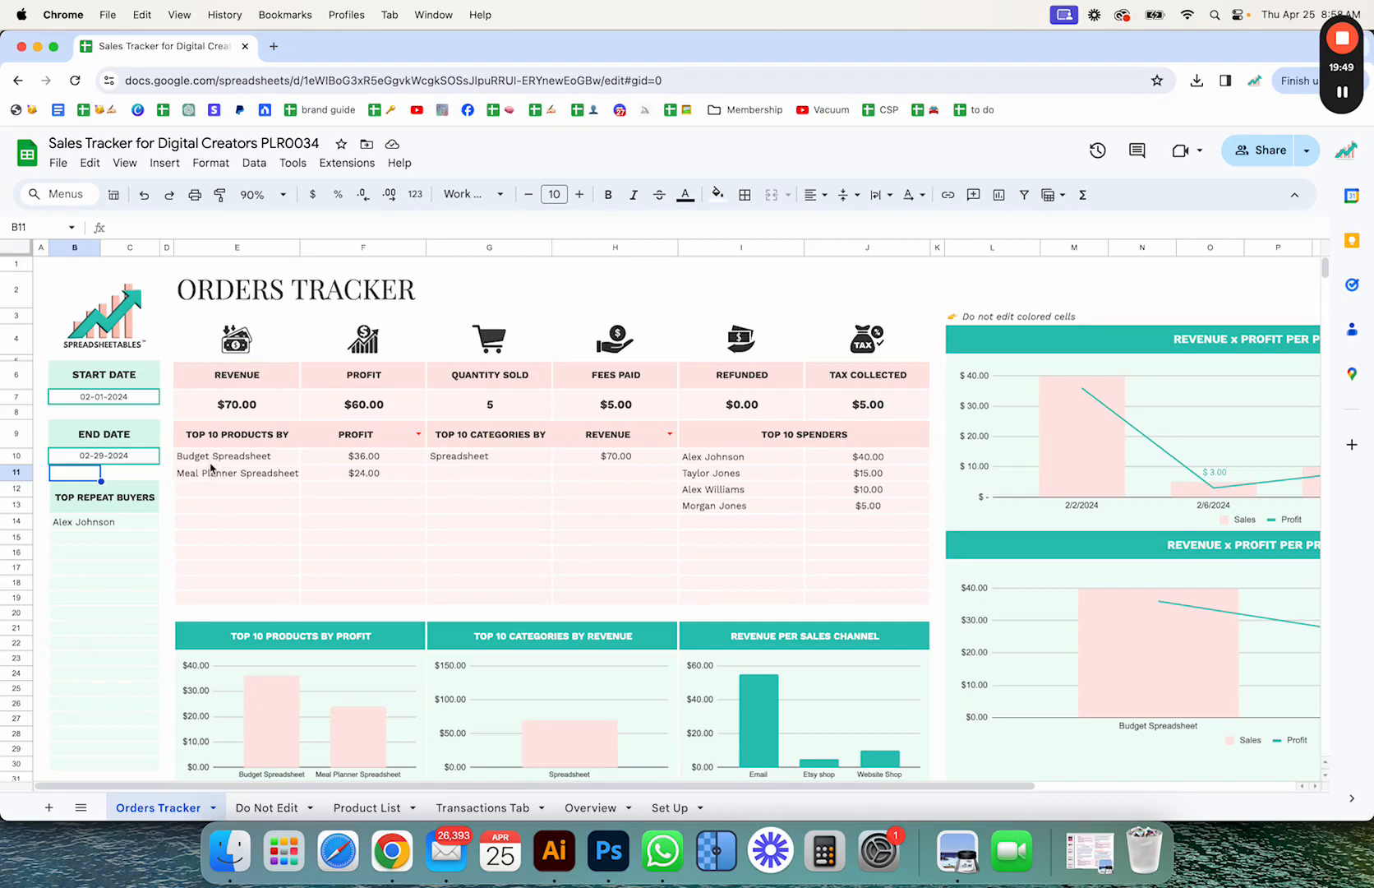
Compare the Top 10 Products table ranked by # SOLD and by REVENUE, leaving REVENUE selected, and glance over the order entries below.
click(419, 434)
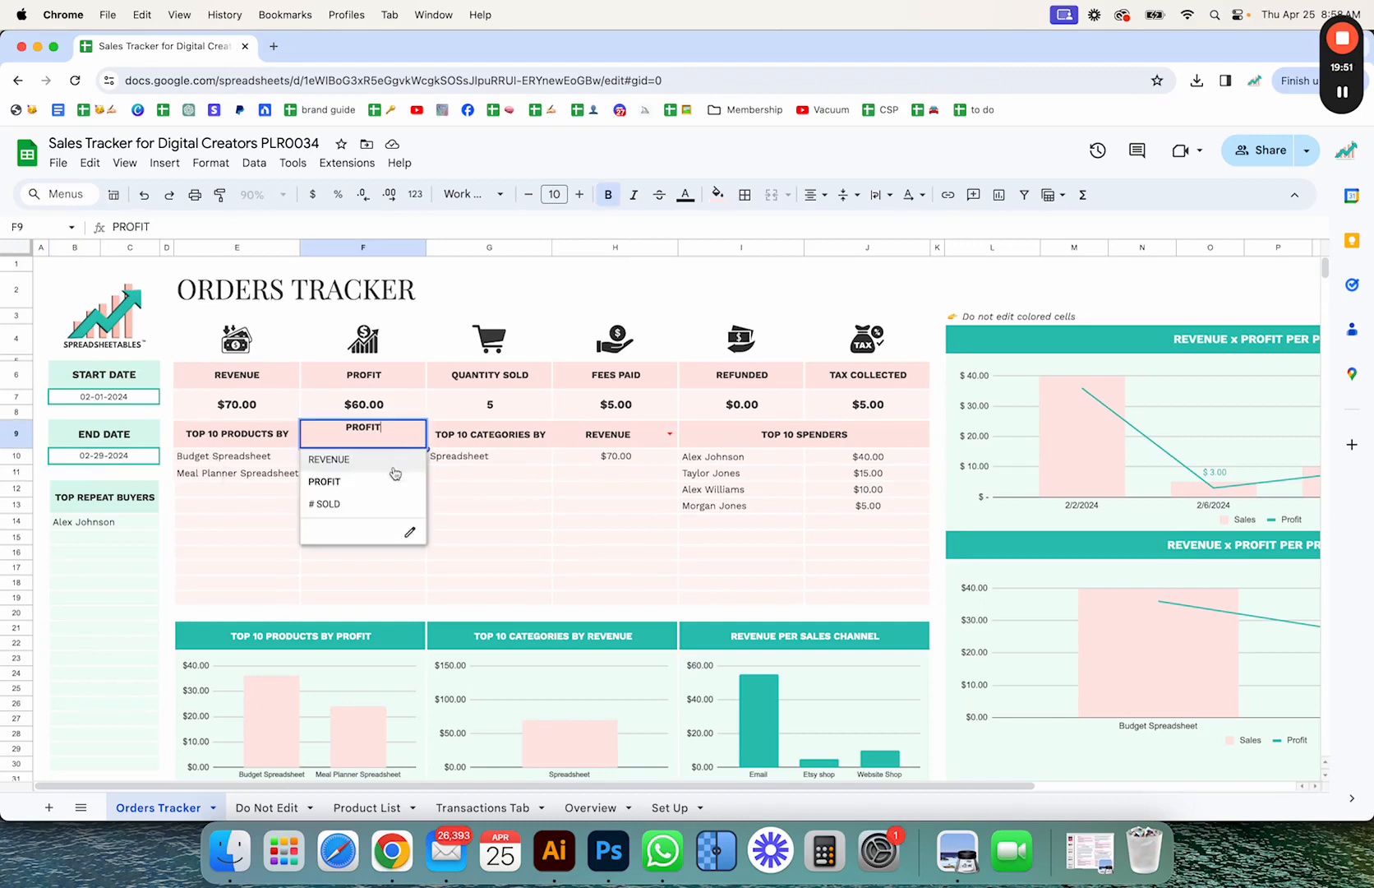
click(392, 501)
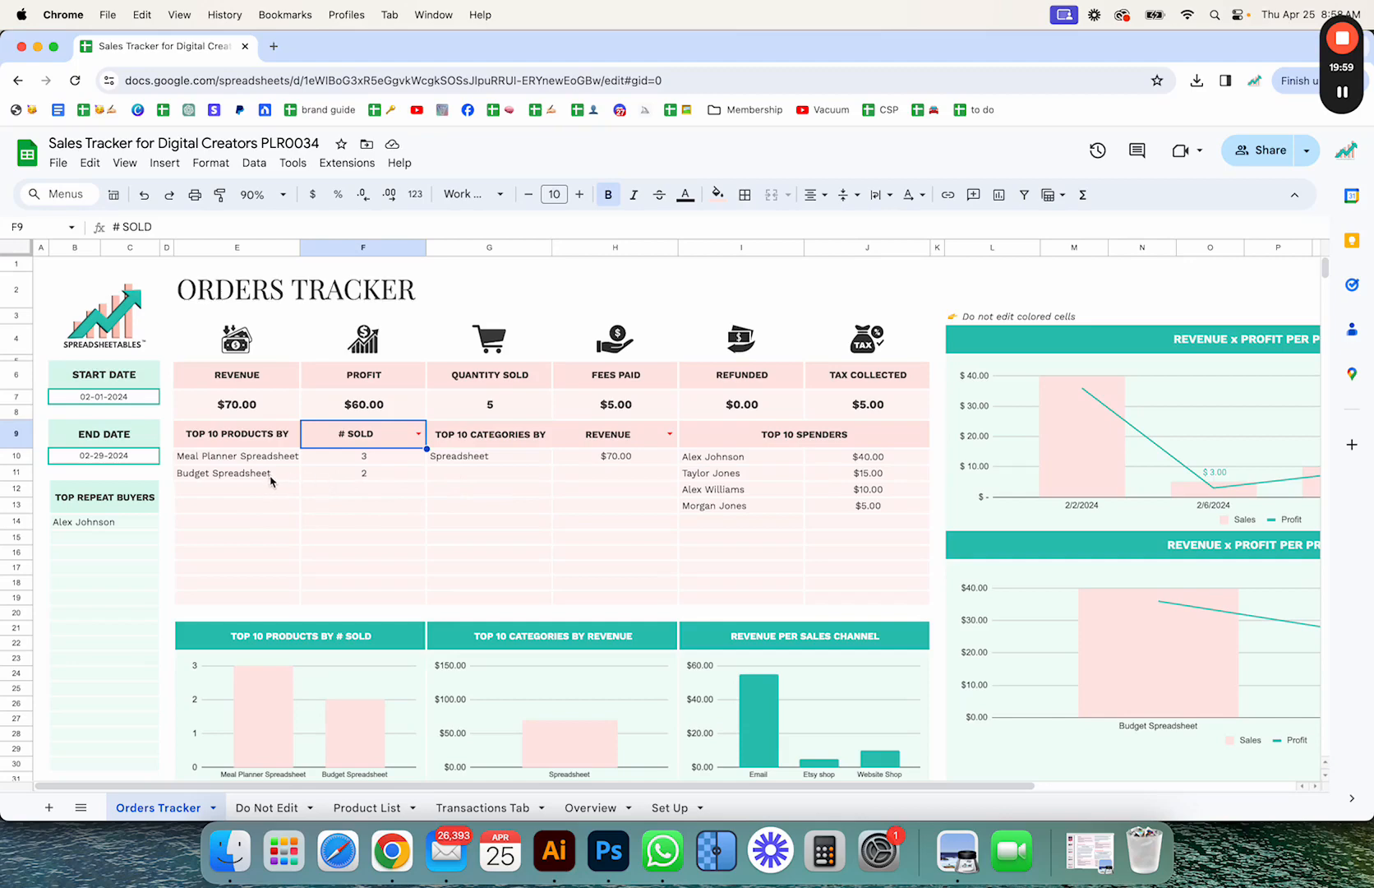
click(418, 433)
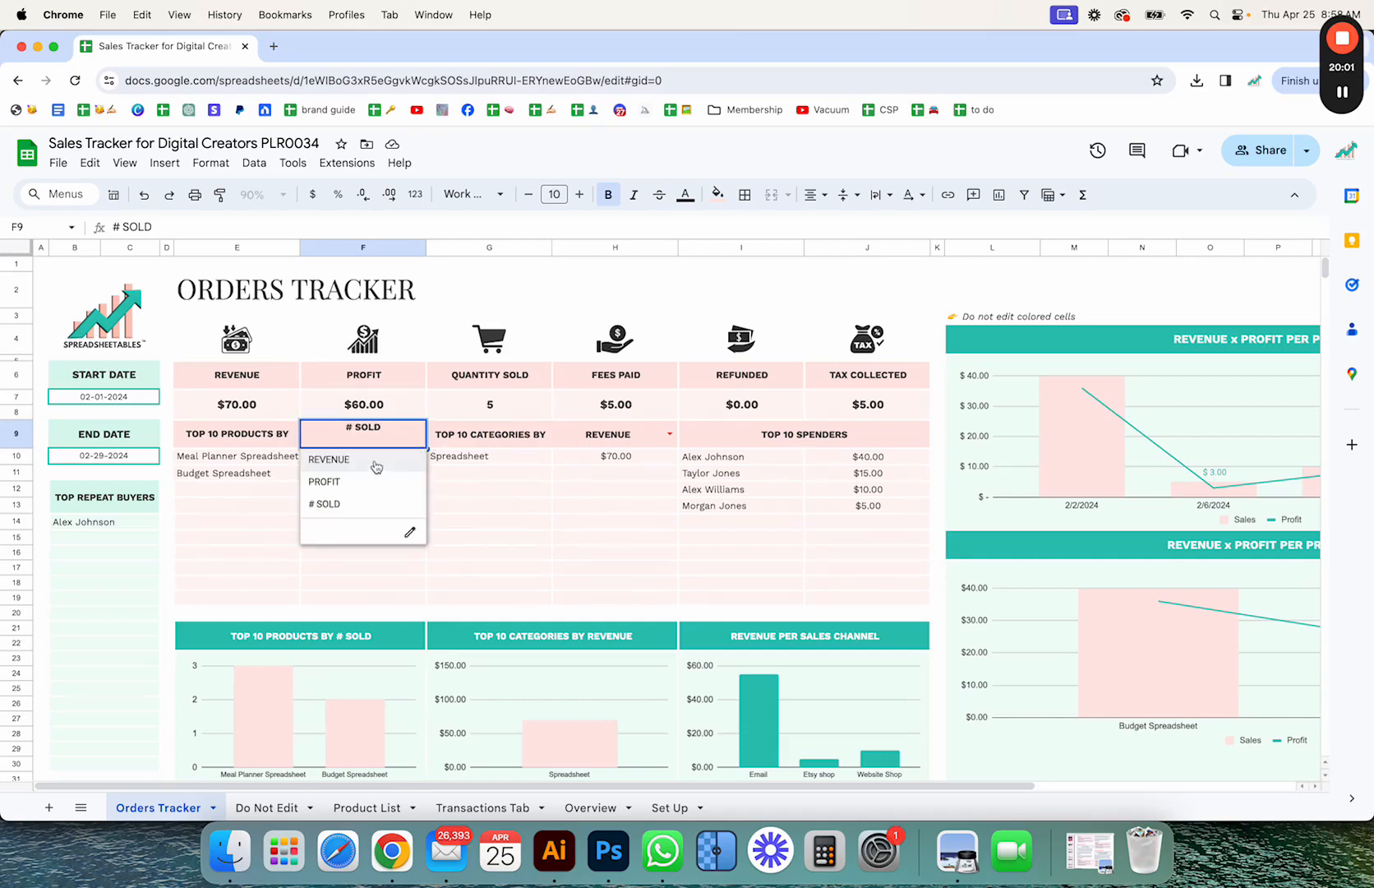
click(377, 462)
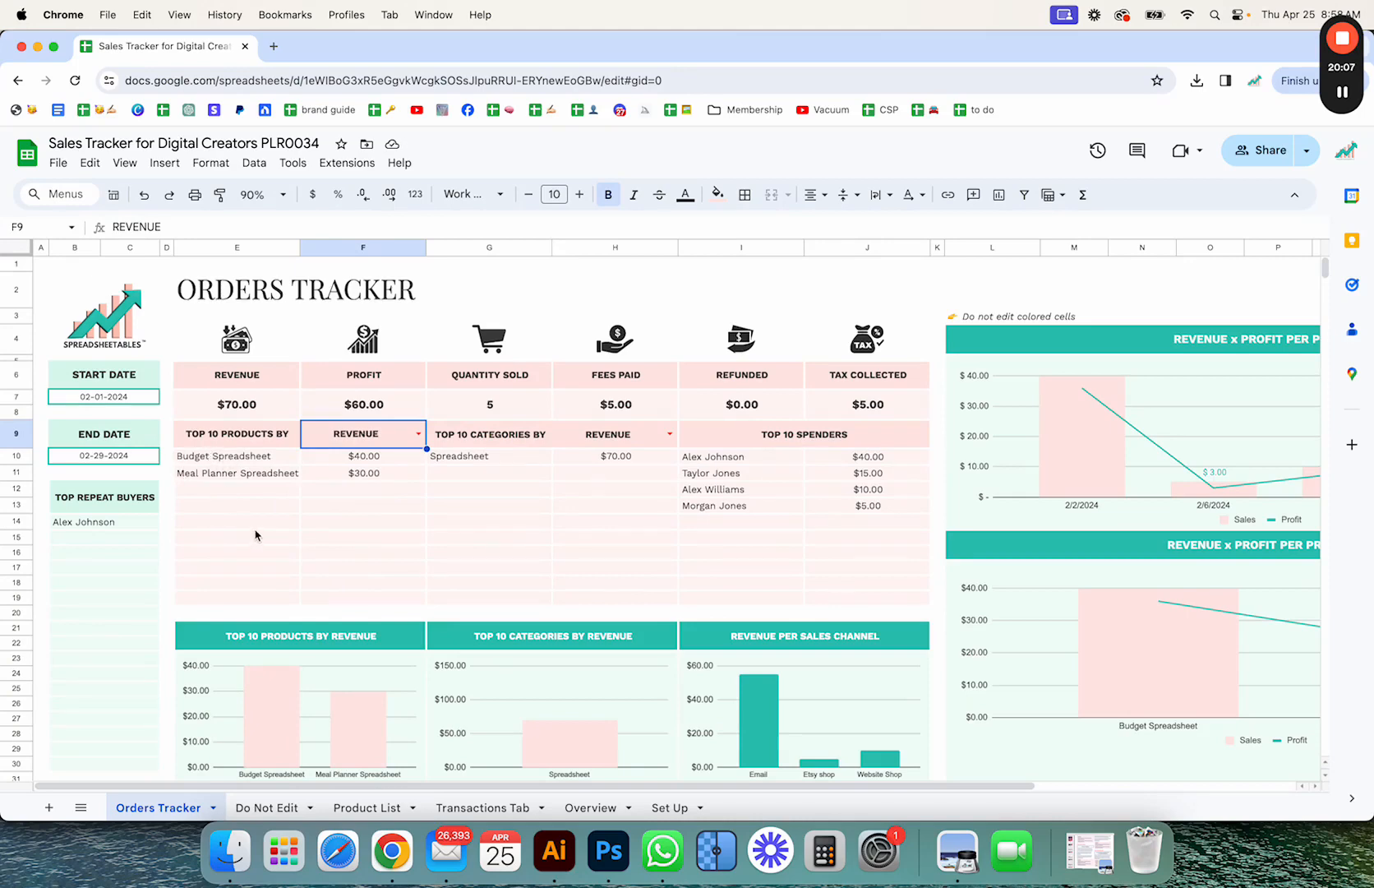
click(383, 461)
click(460, 528)
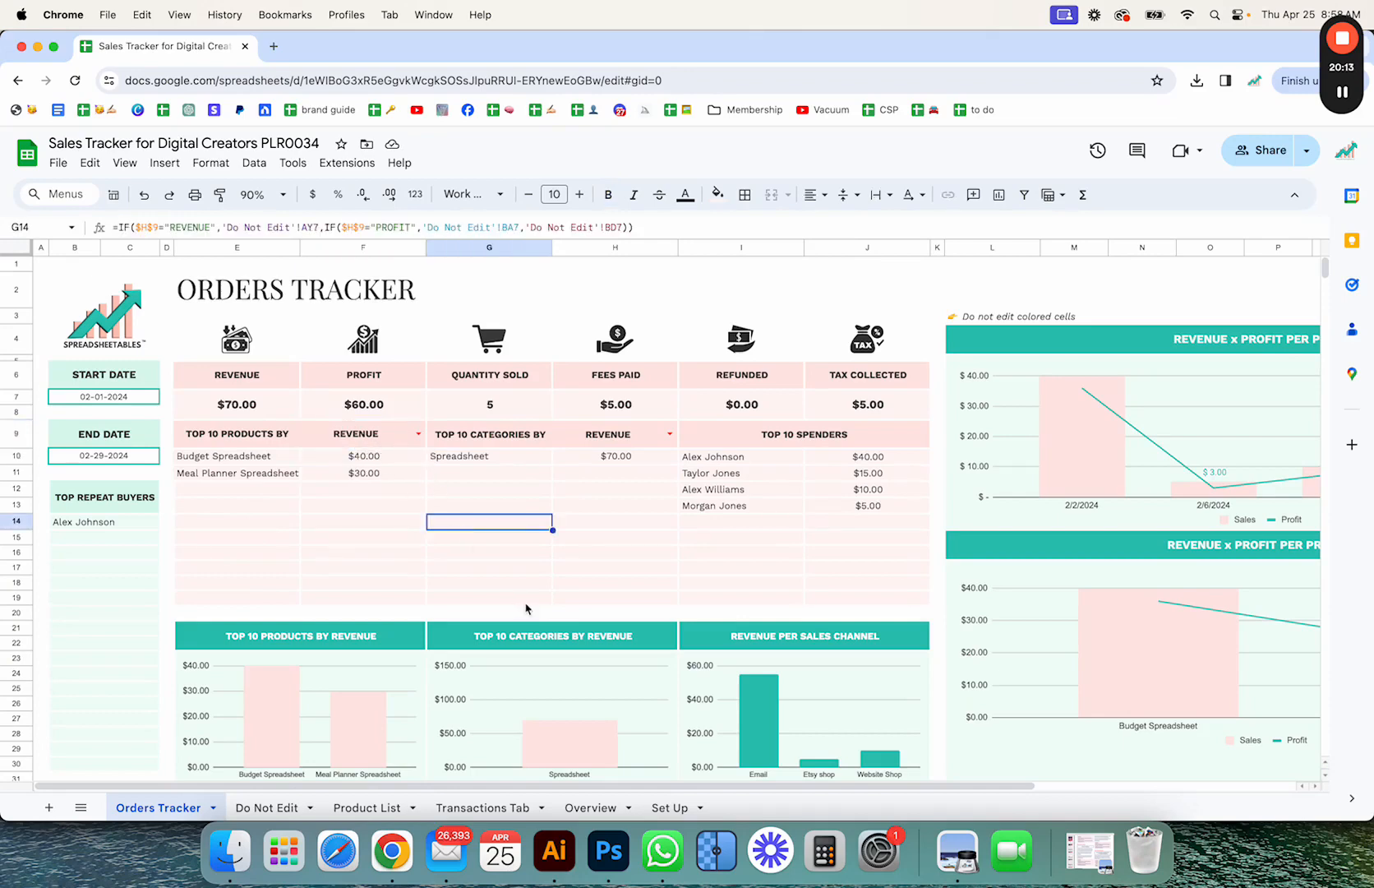
scroll(546, 552, down, 10)
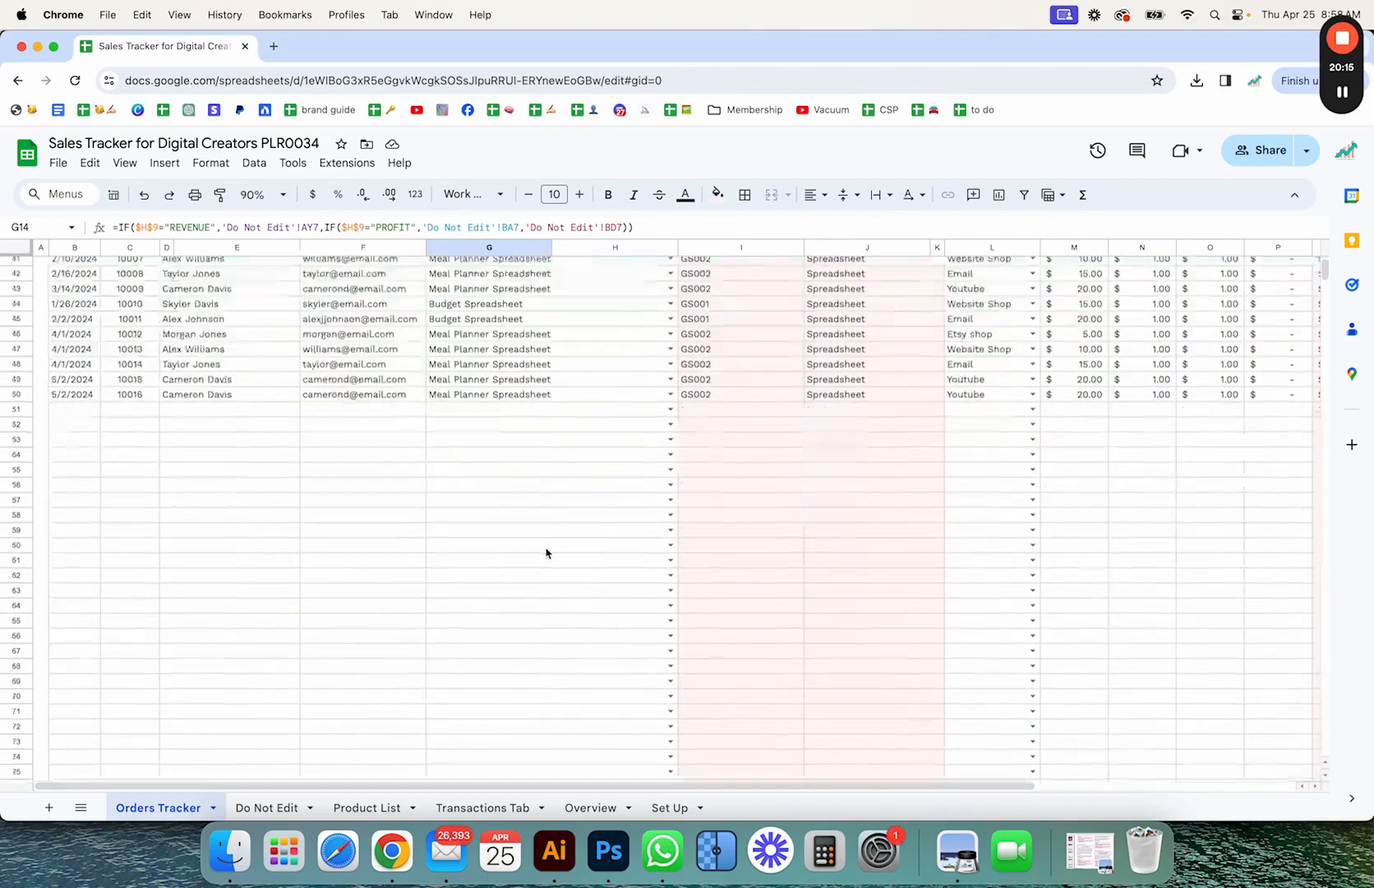
scroll(545, 553, up, 10)
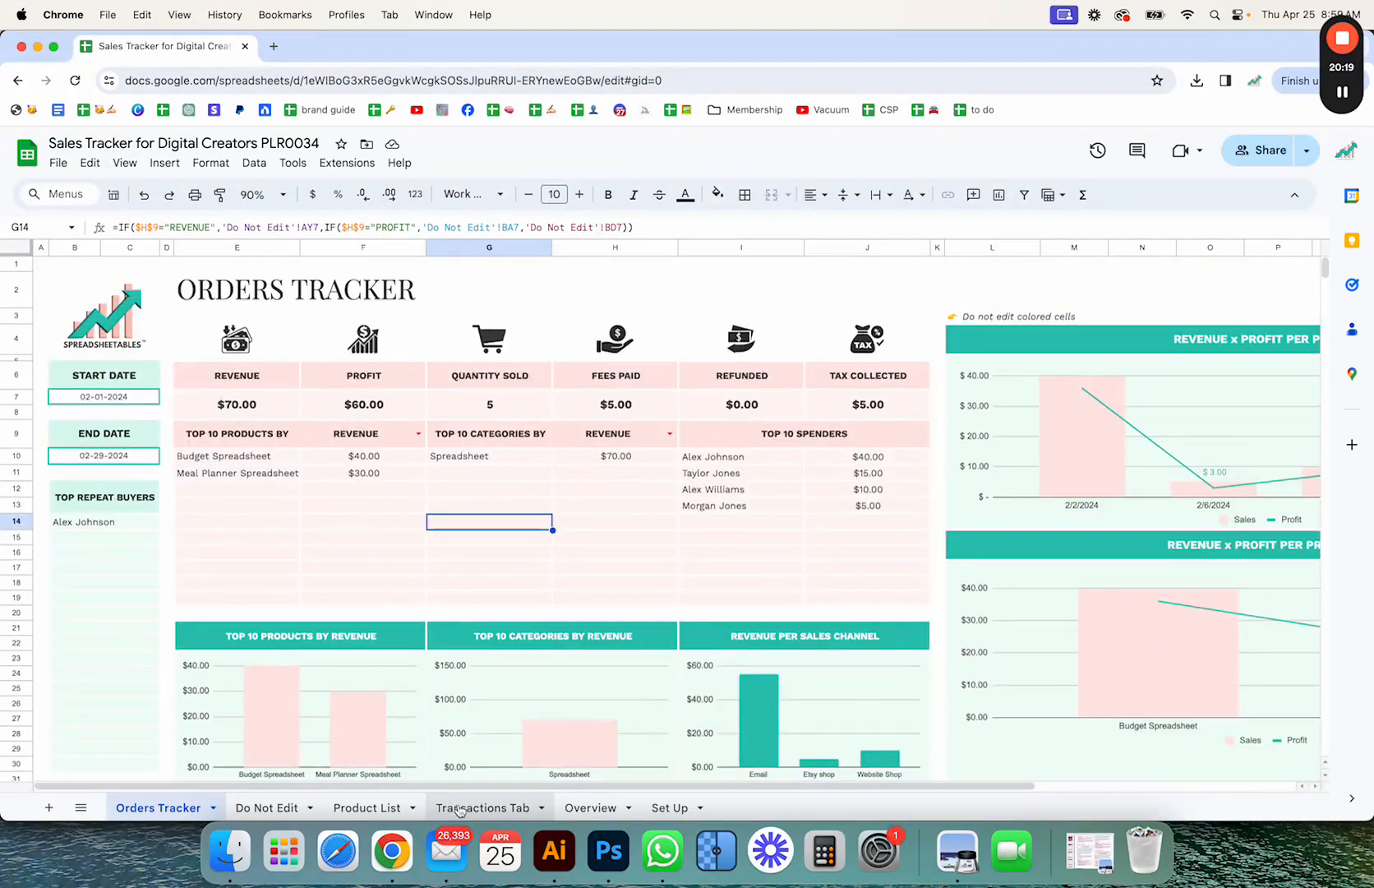
Open the Overview sheet, and look over its yearly chart and monthly breakdown table.
click(592, 809)
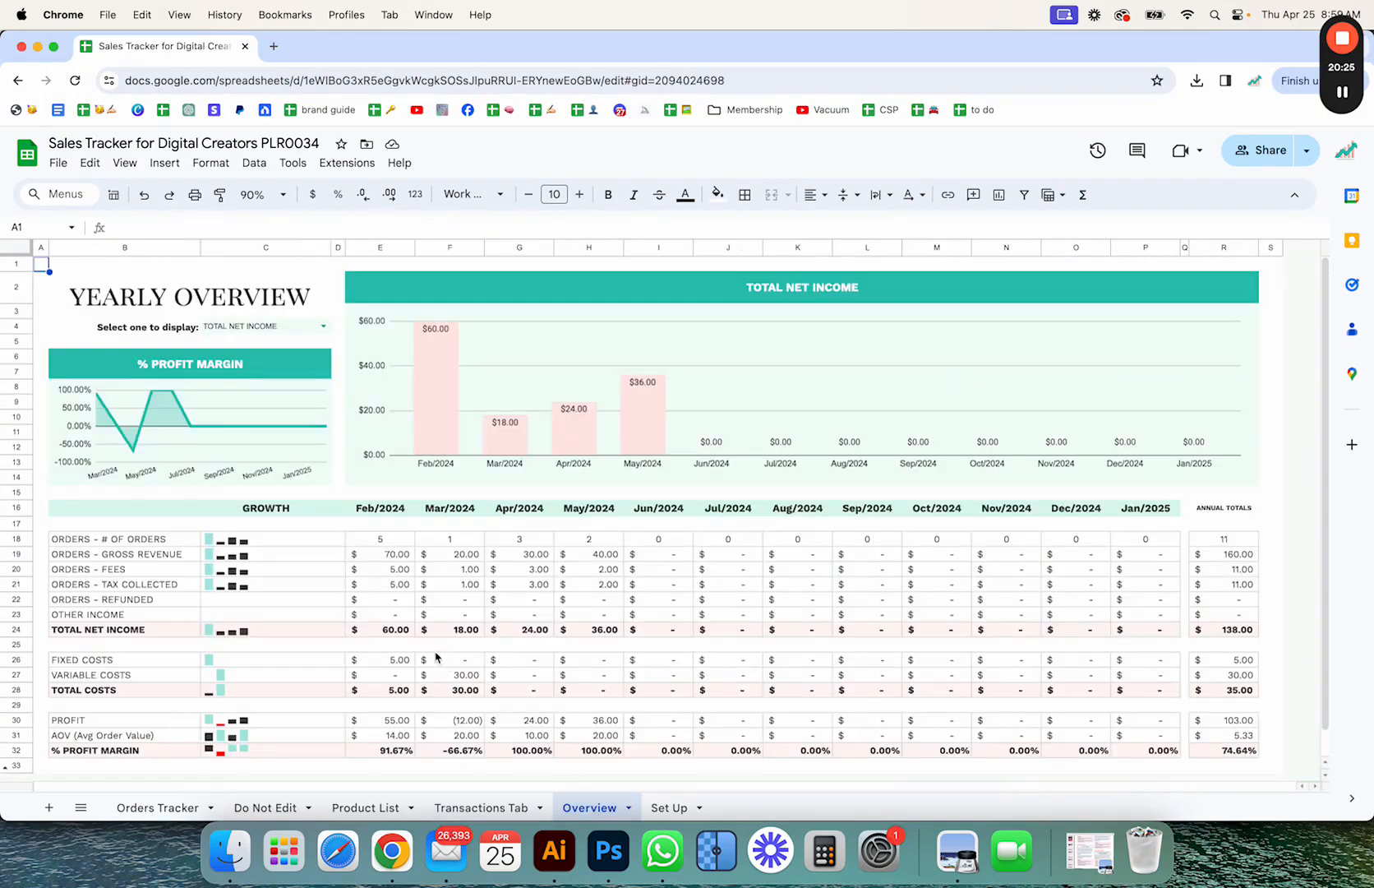
scroll(436, 656, down, 2)
scroll(435, 656, up, 2)
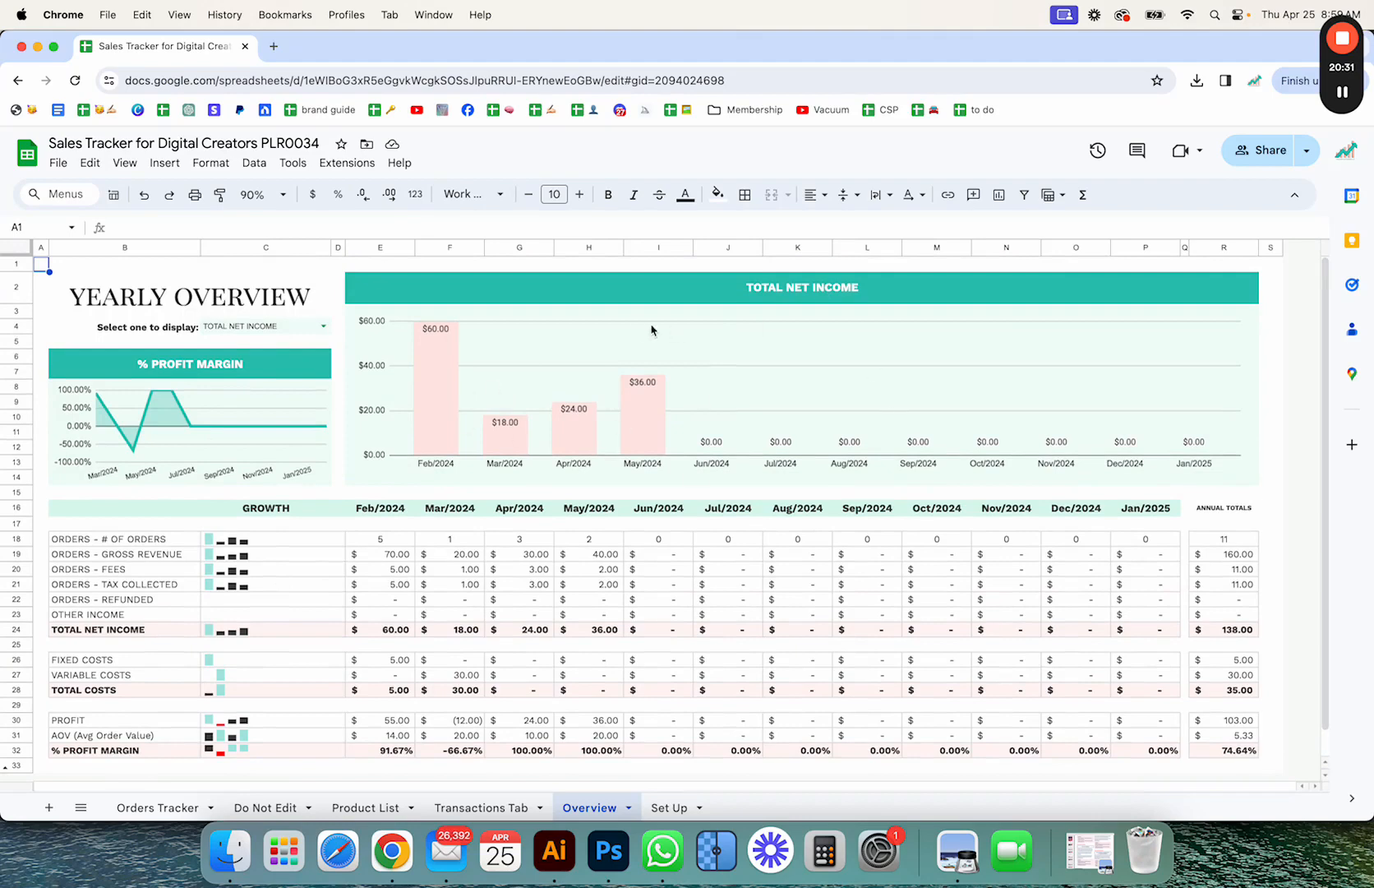
Display ORDERS - FEES in the Yearly Overview chart, and switch the displayed metric to AOV (Avg Order Value).
click(324, 326)
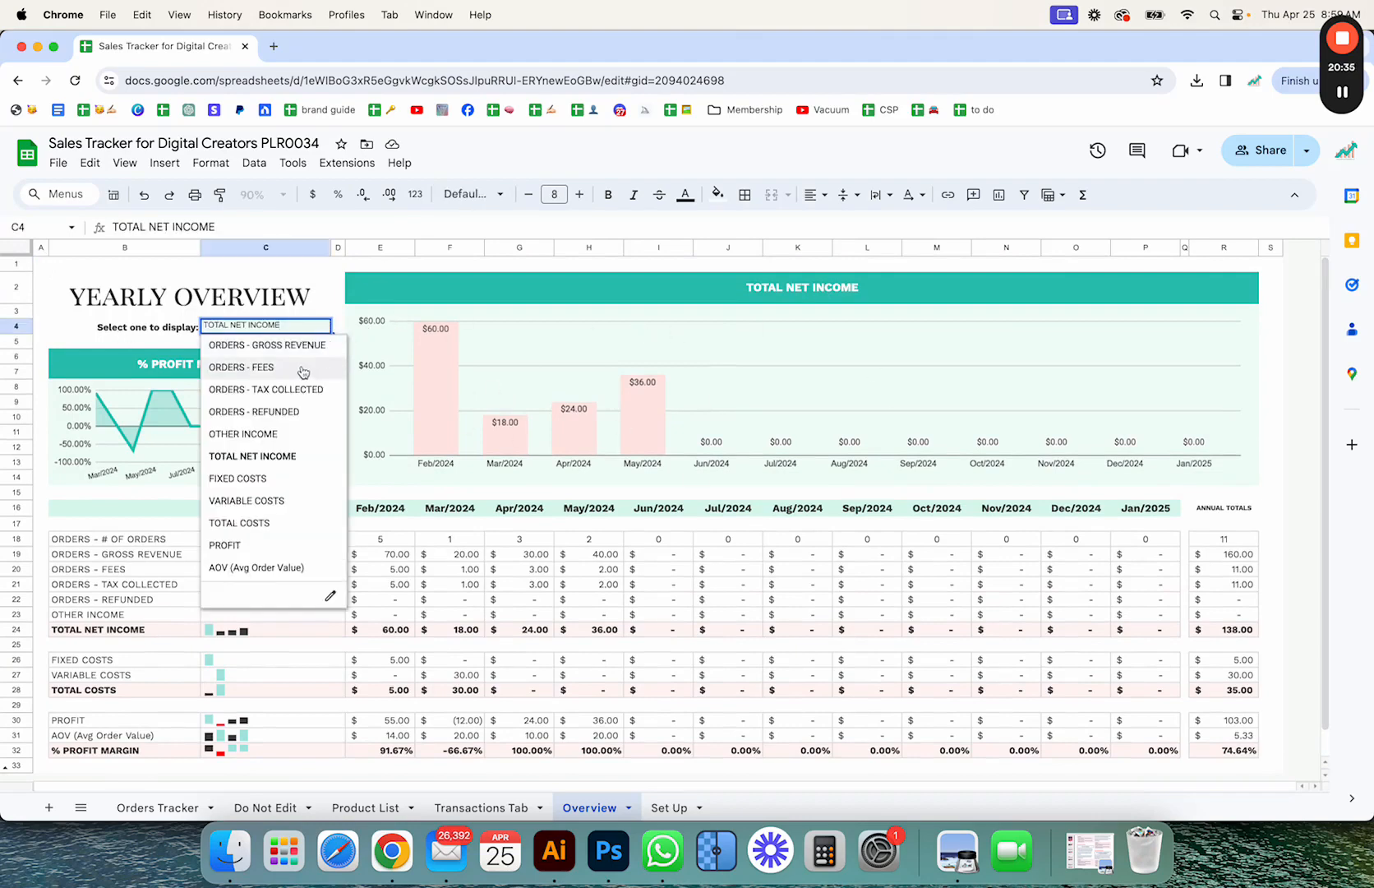
click(272, 374)
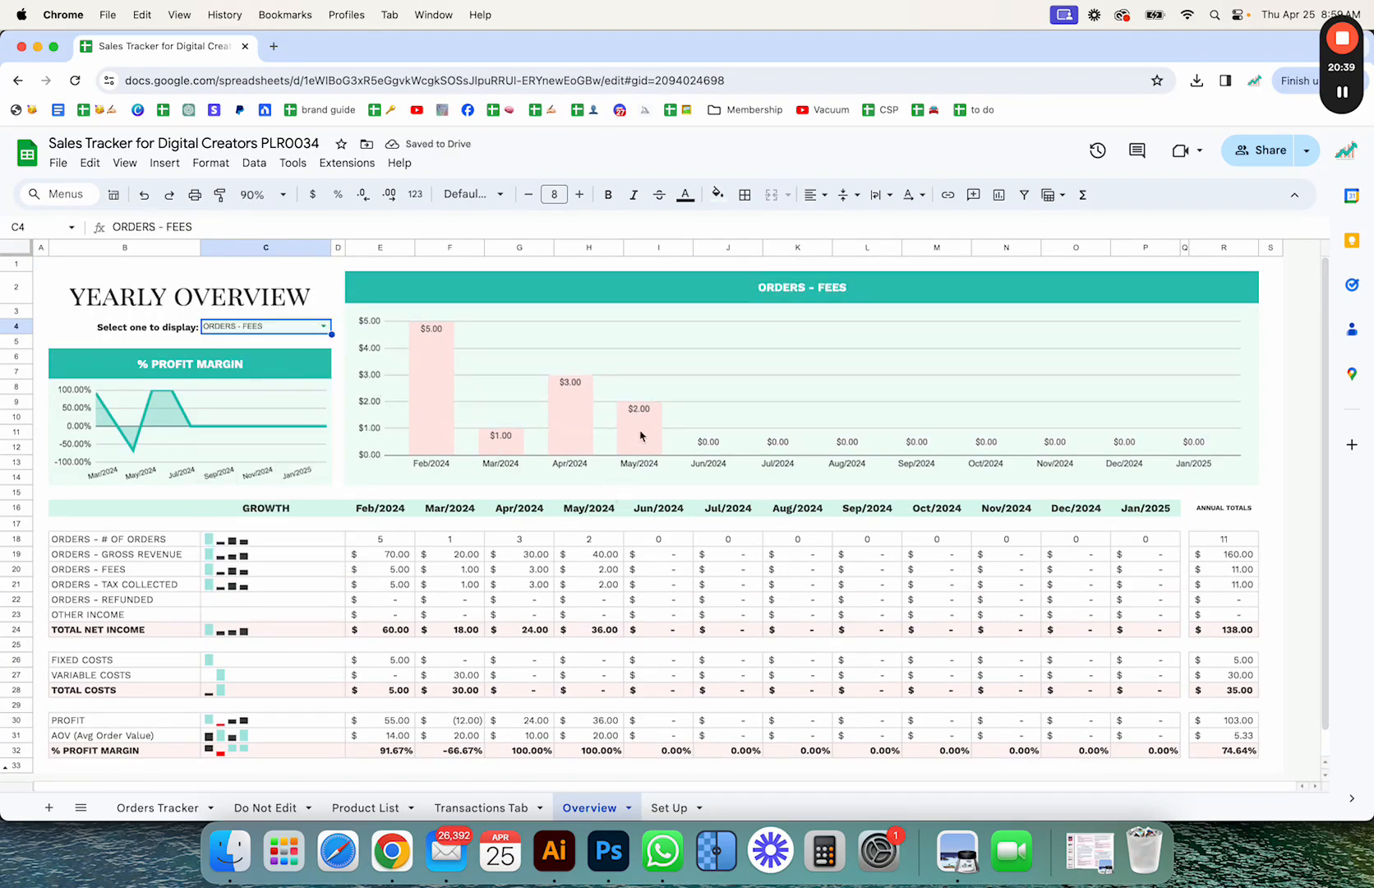
click(324, 326)
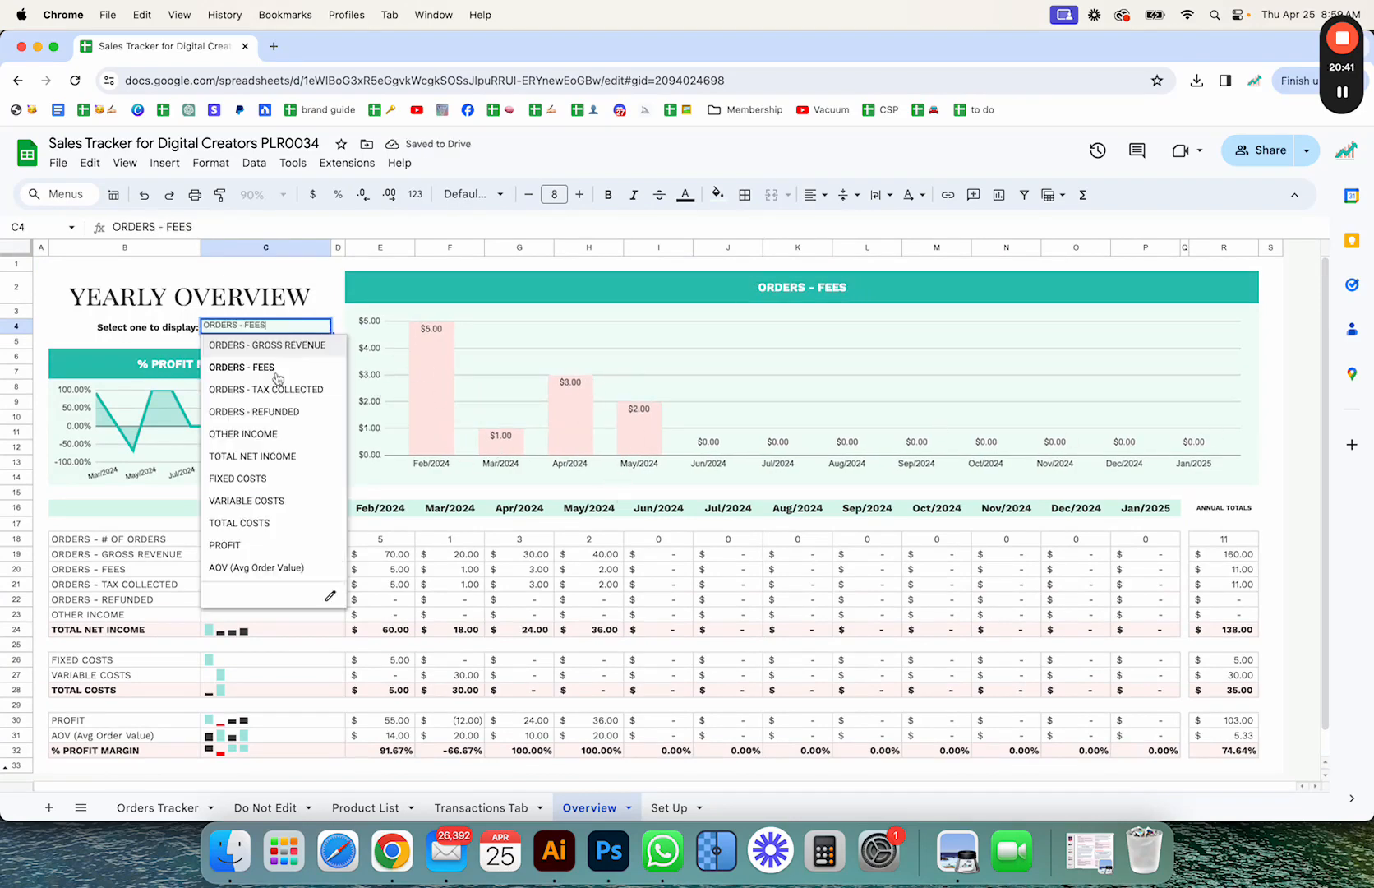
click(276, 568)
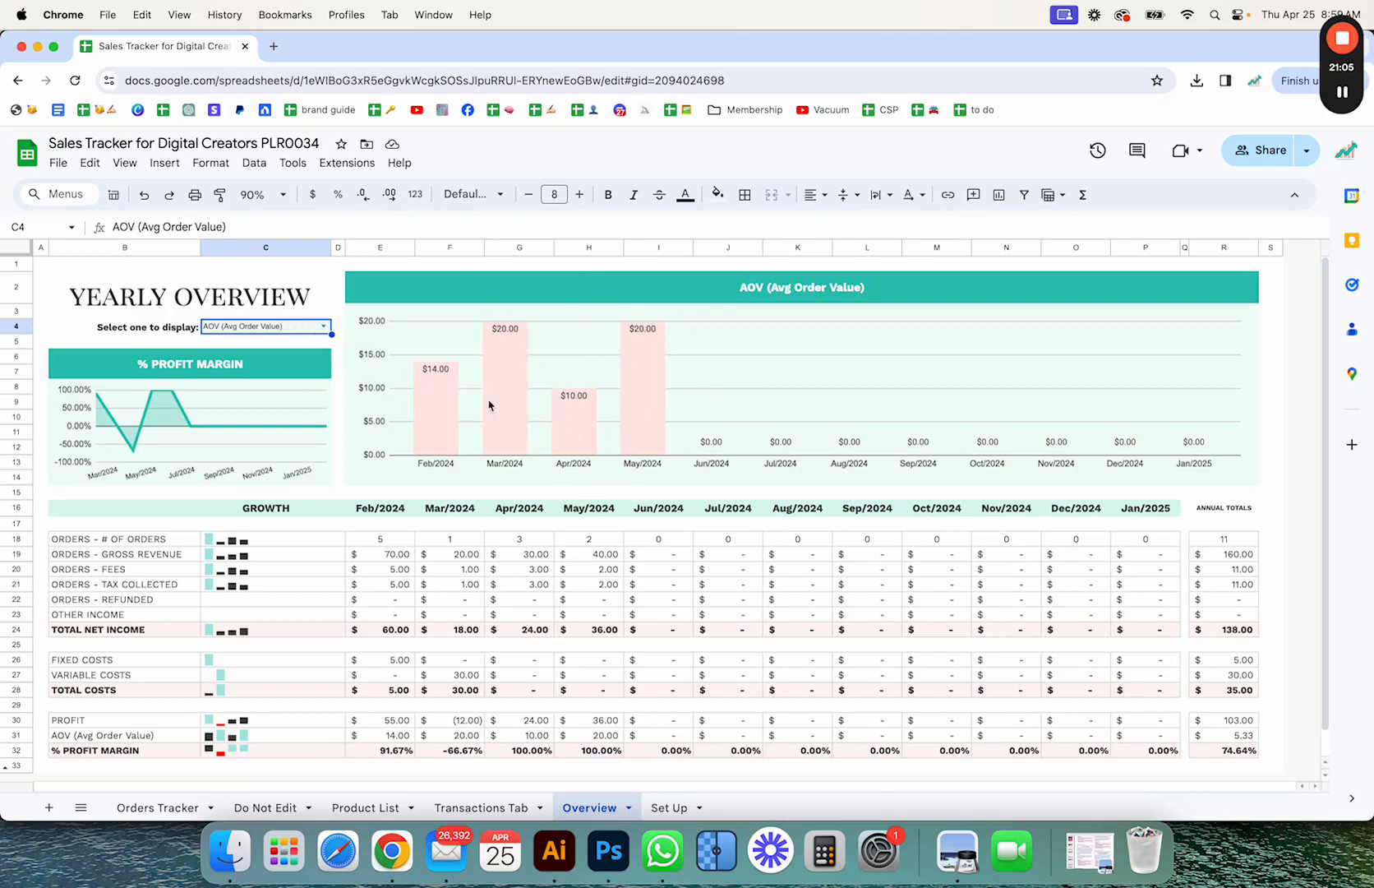
Review the available metrics for the Yearly Overview chart and display PROFIT.
click(325, 327)
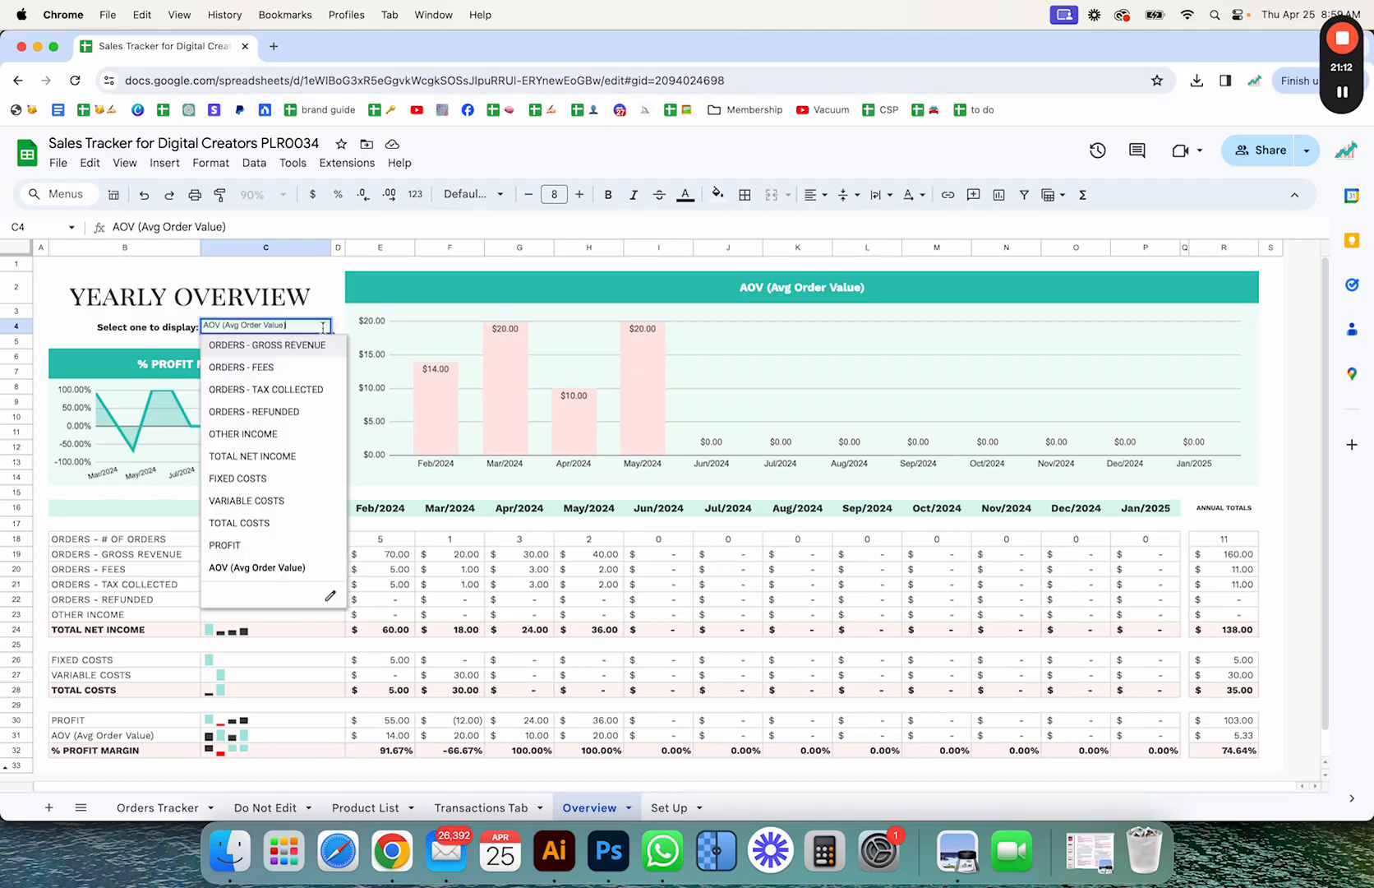
click(607, 300)
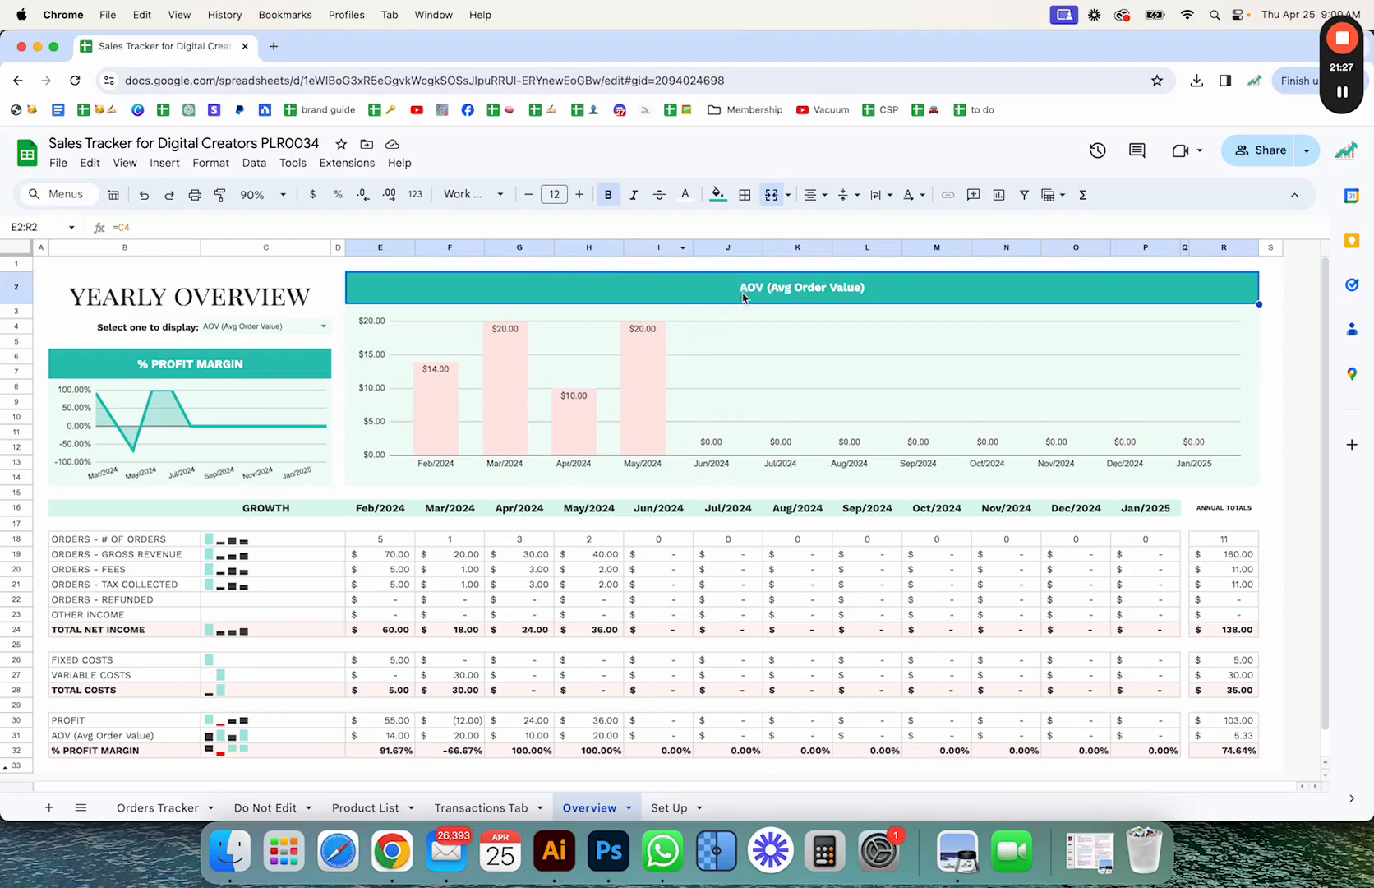
click(323, 327)
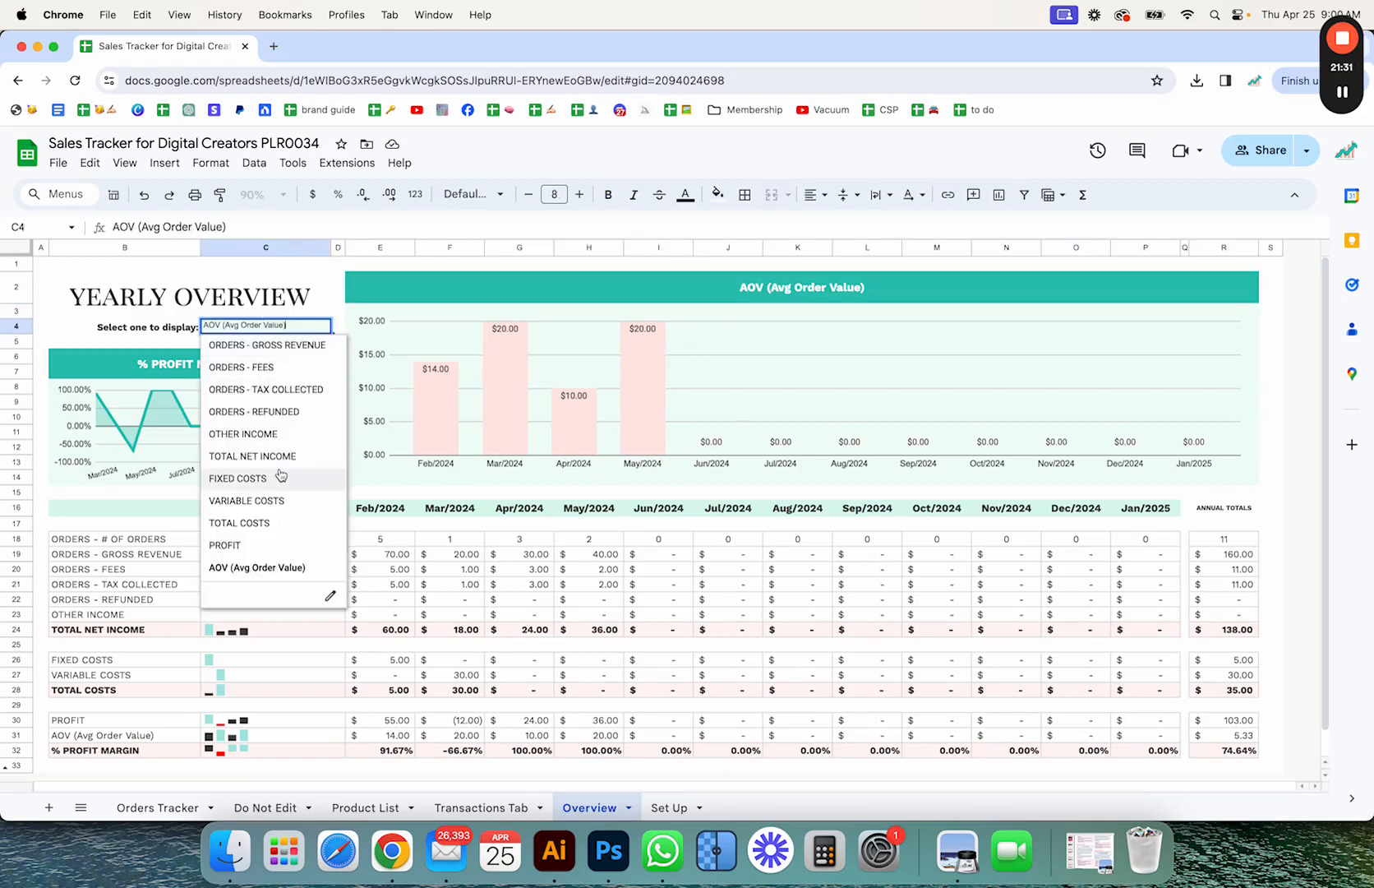
click(280, 546)
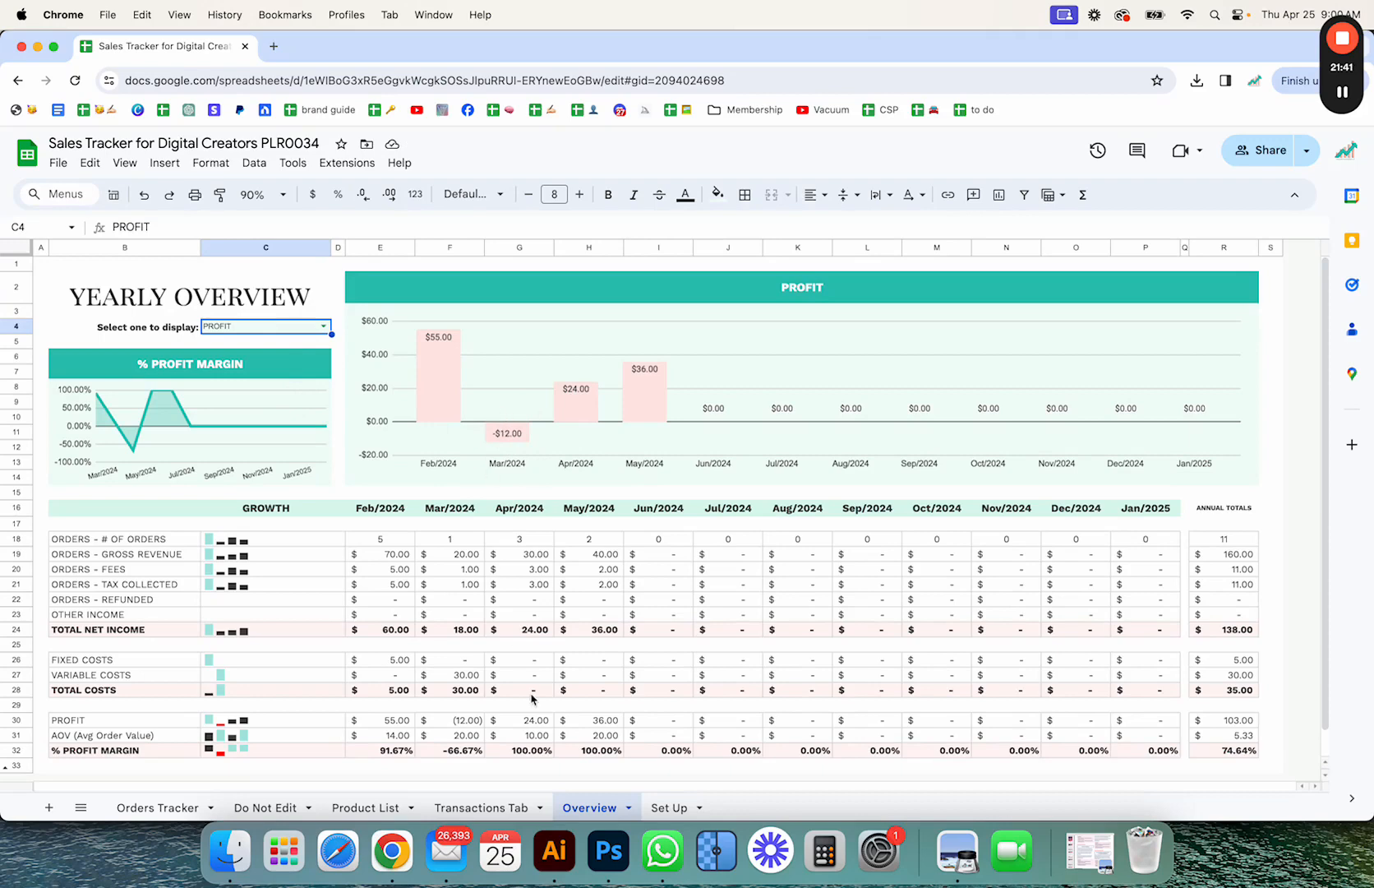
scroll(203, 618, down, 2)
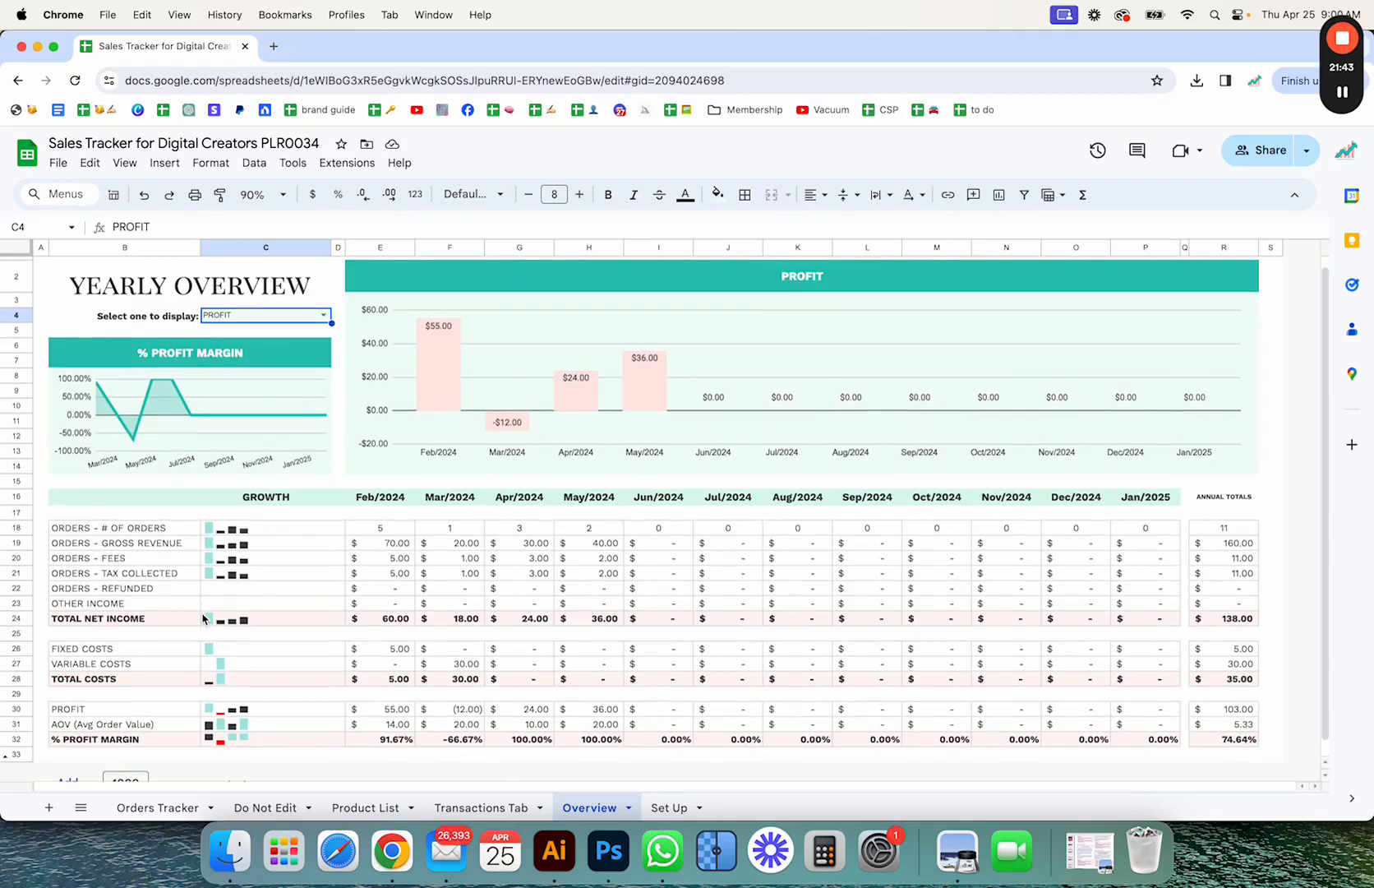
Compare February's PROFIT in the Orders Tracker with the Overview, checking the Internet fixed cost in the Transactions Tab.
click(168, 809)
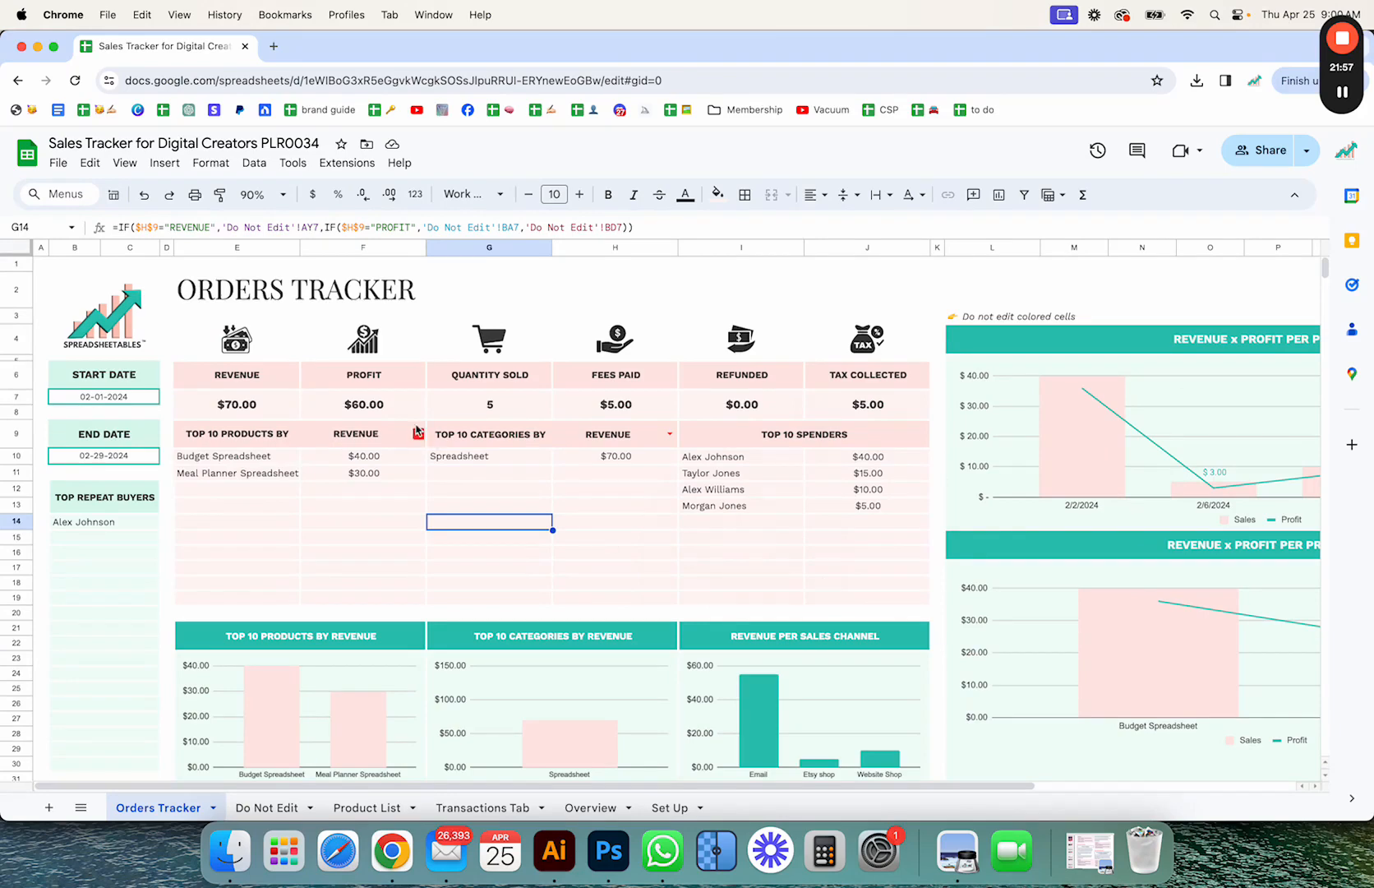
click(372, 403)
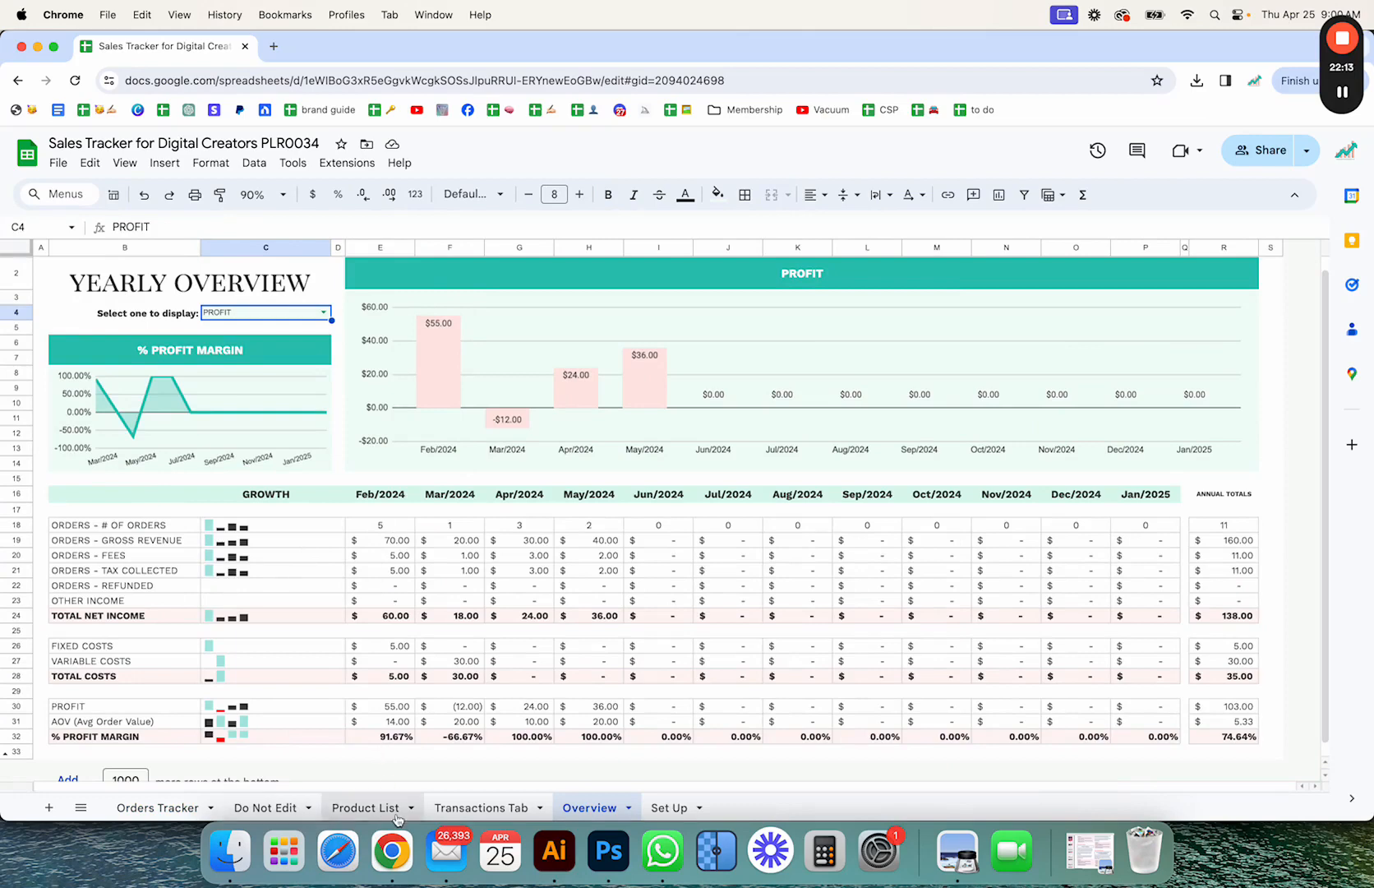
click(477, 810)
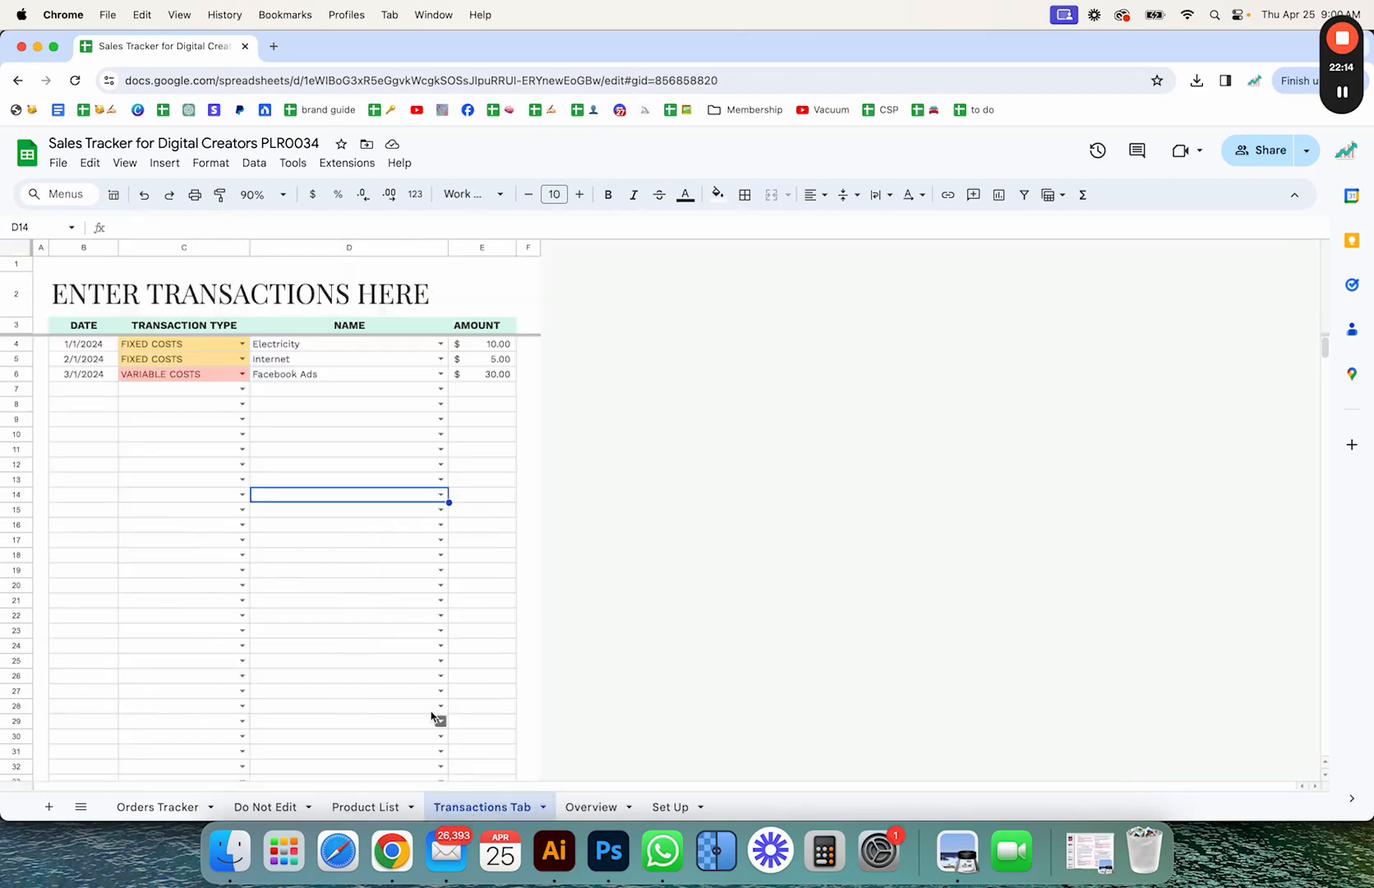
click(93, 368)
click(16, 358)
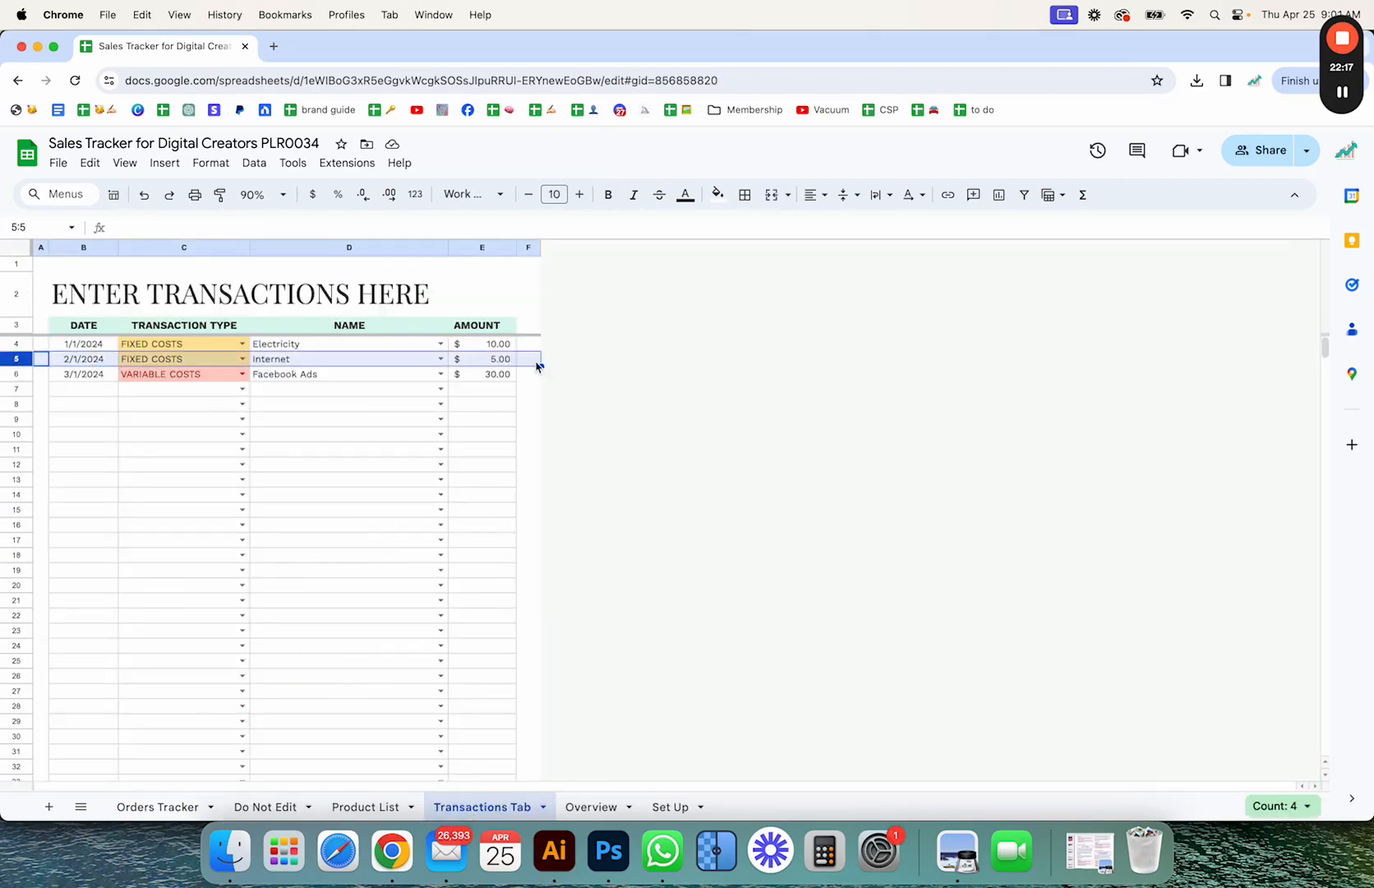
click(473, 364)
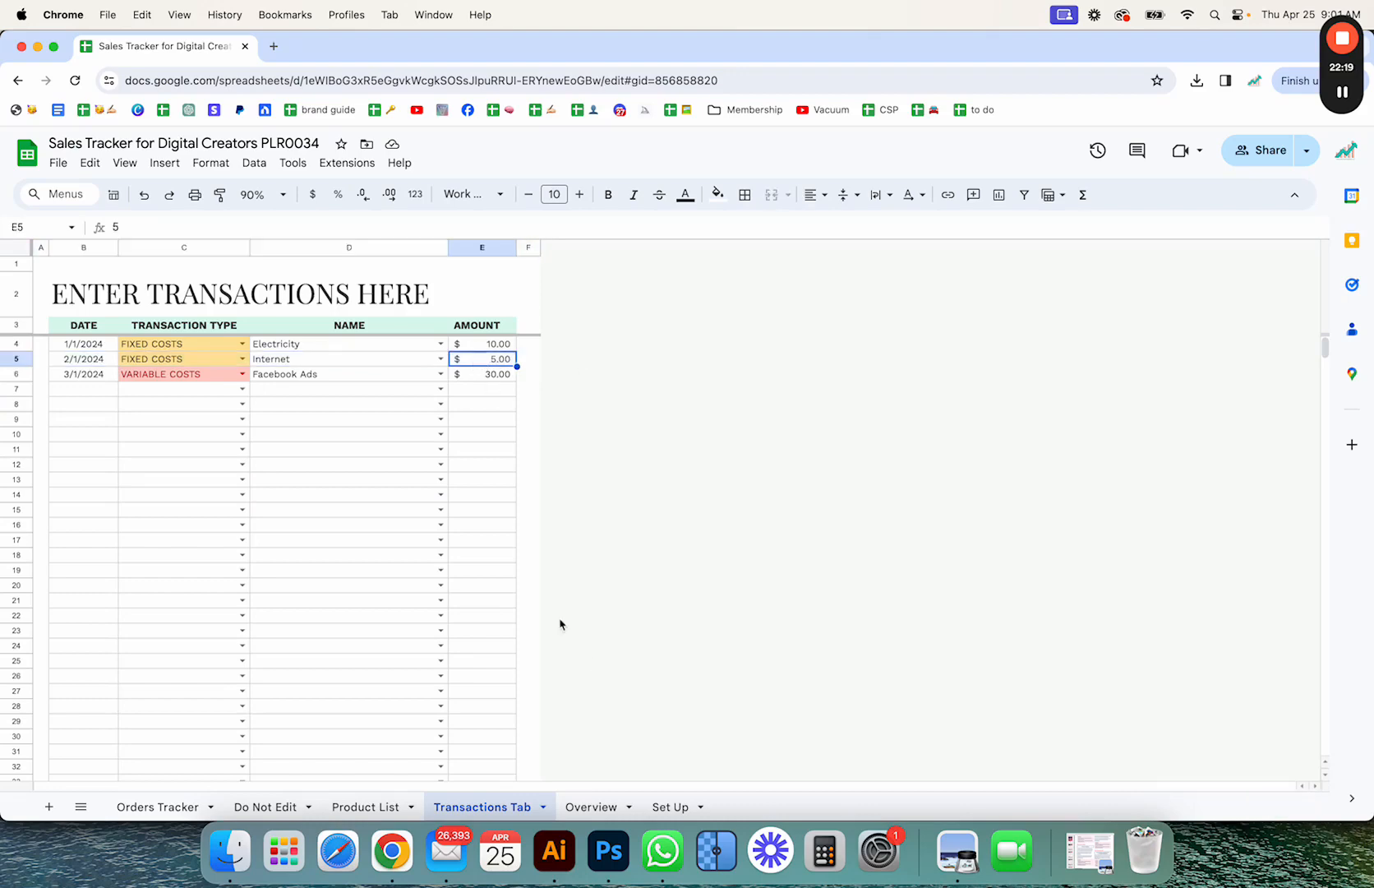
click(594, 808)
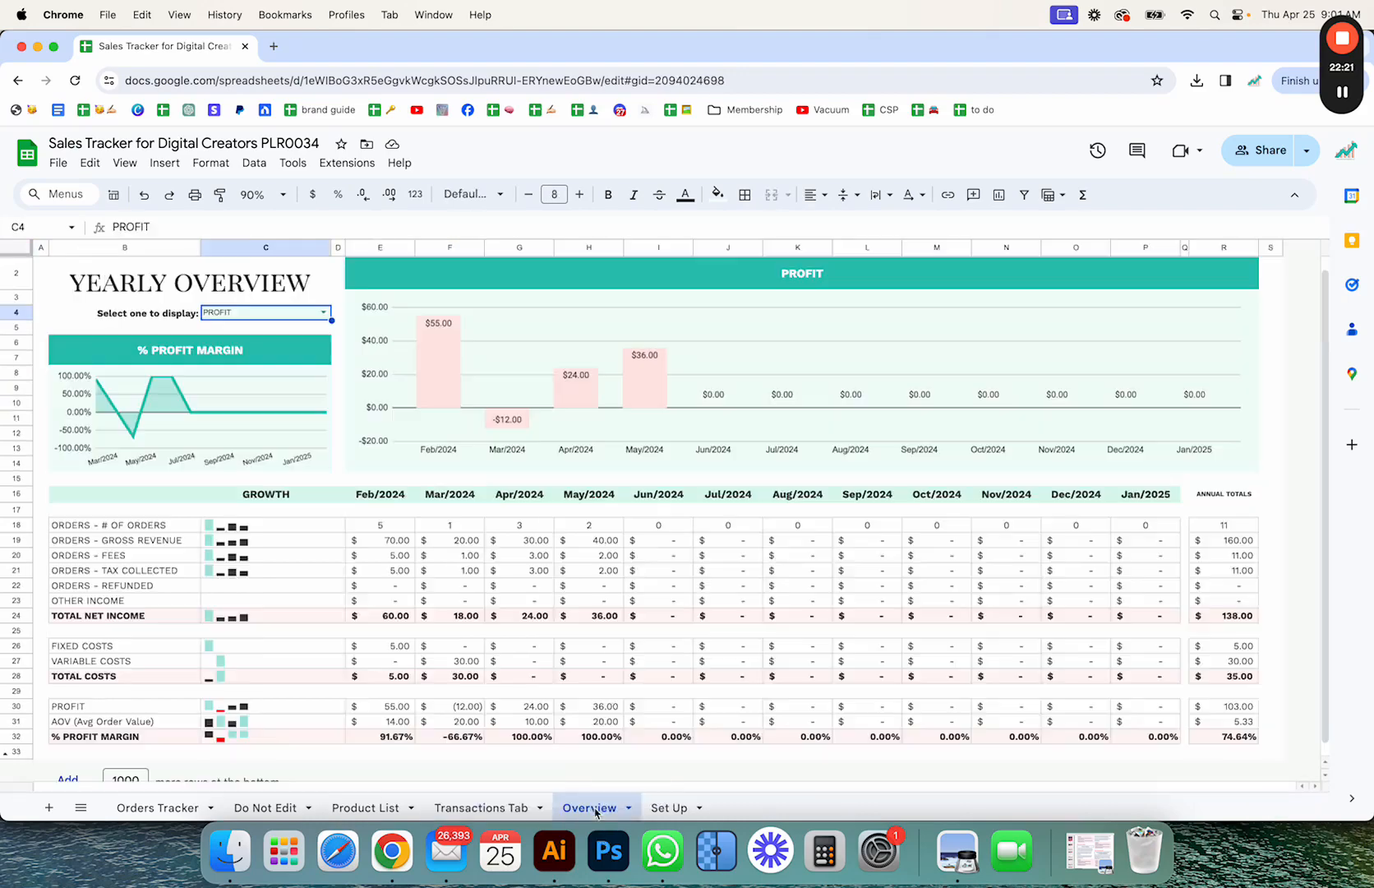
click(193, 809)
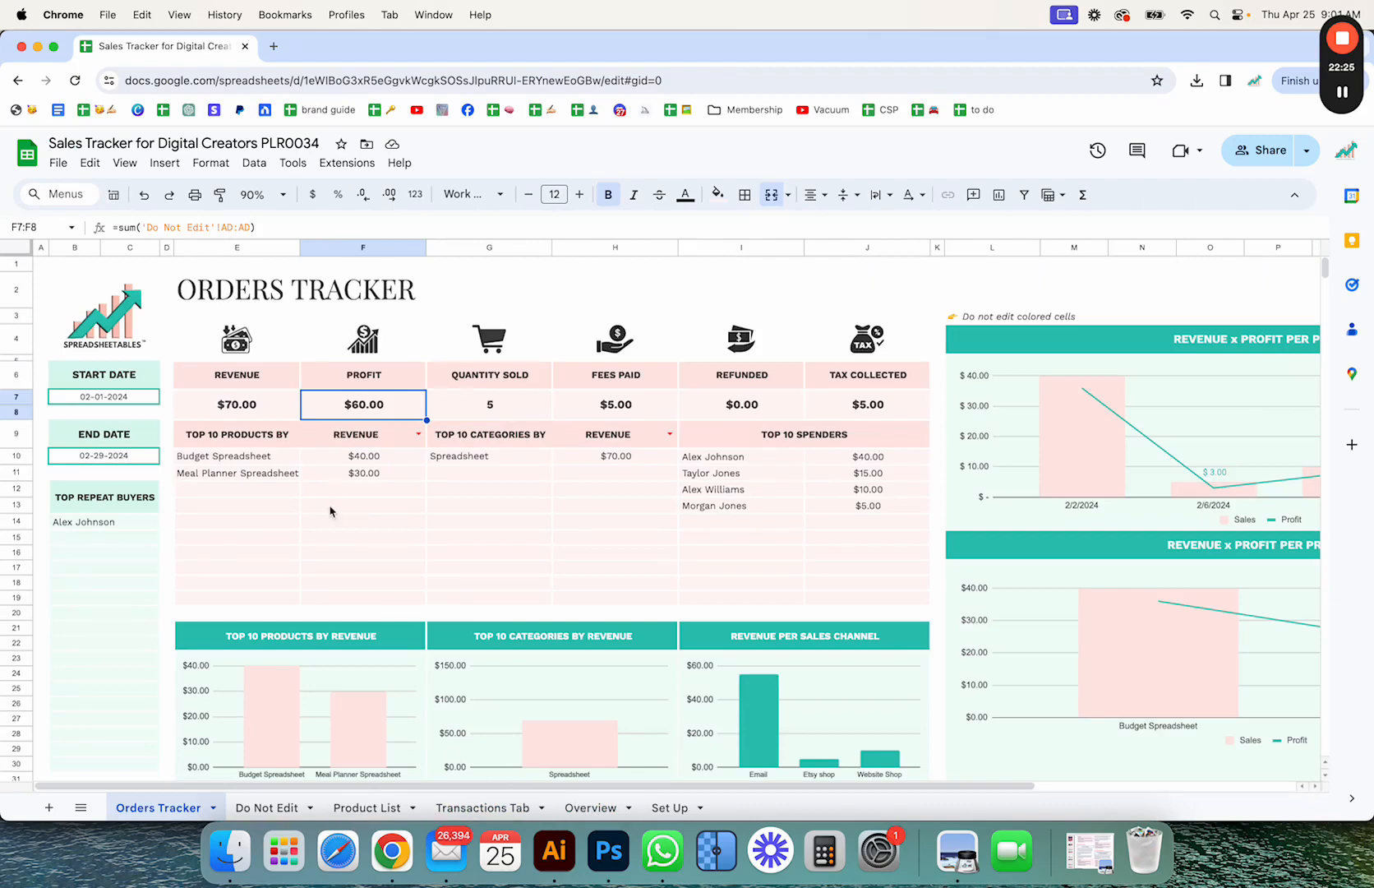
click(590, 810)
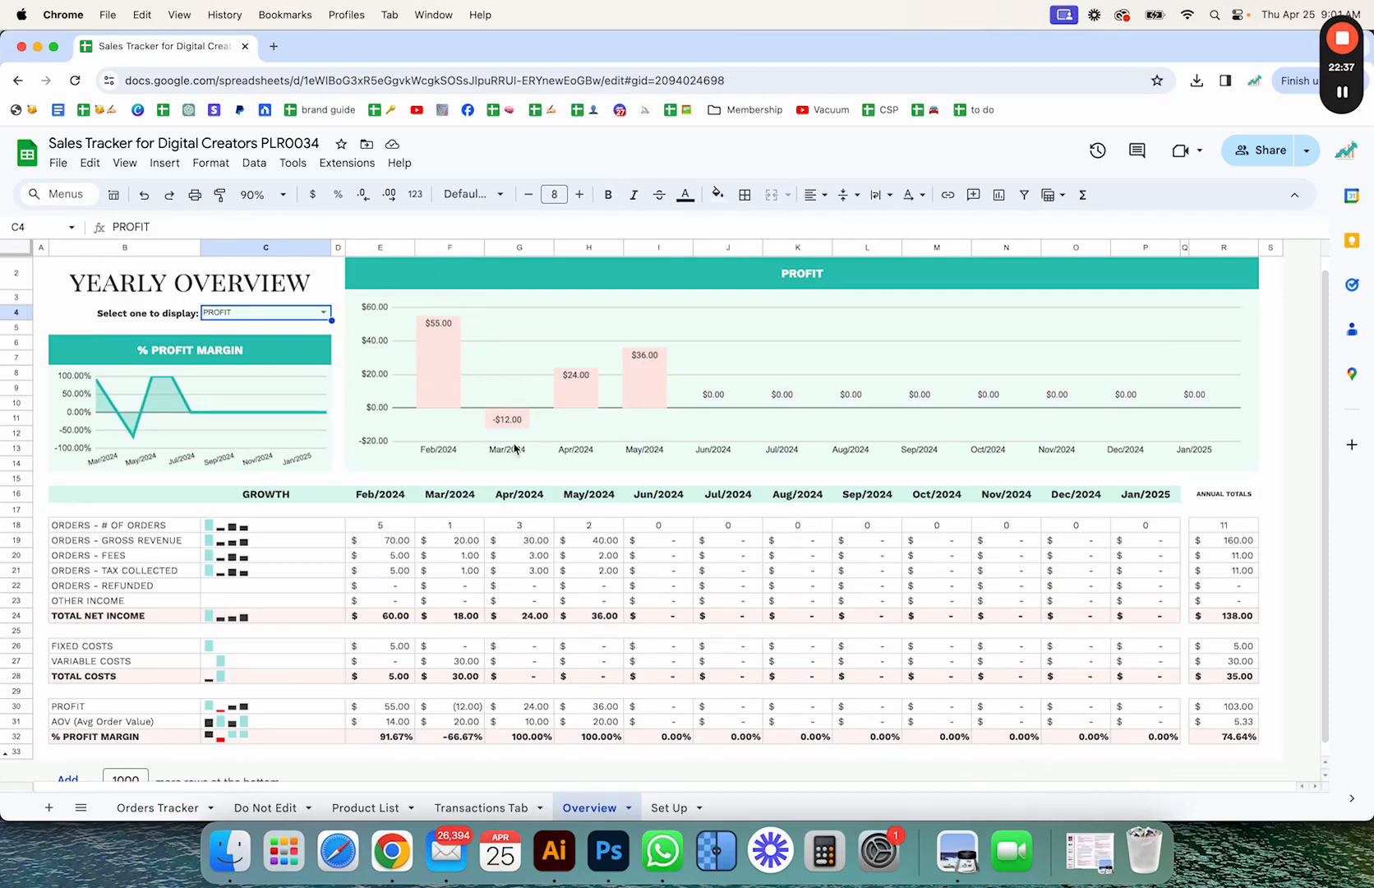
Set the Orders Tracker's date range to March, with Start Date 03-01-2024 and End Date 3/31.
click(178, 807)
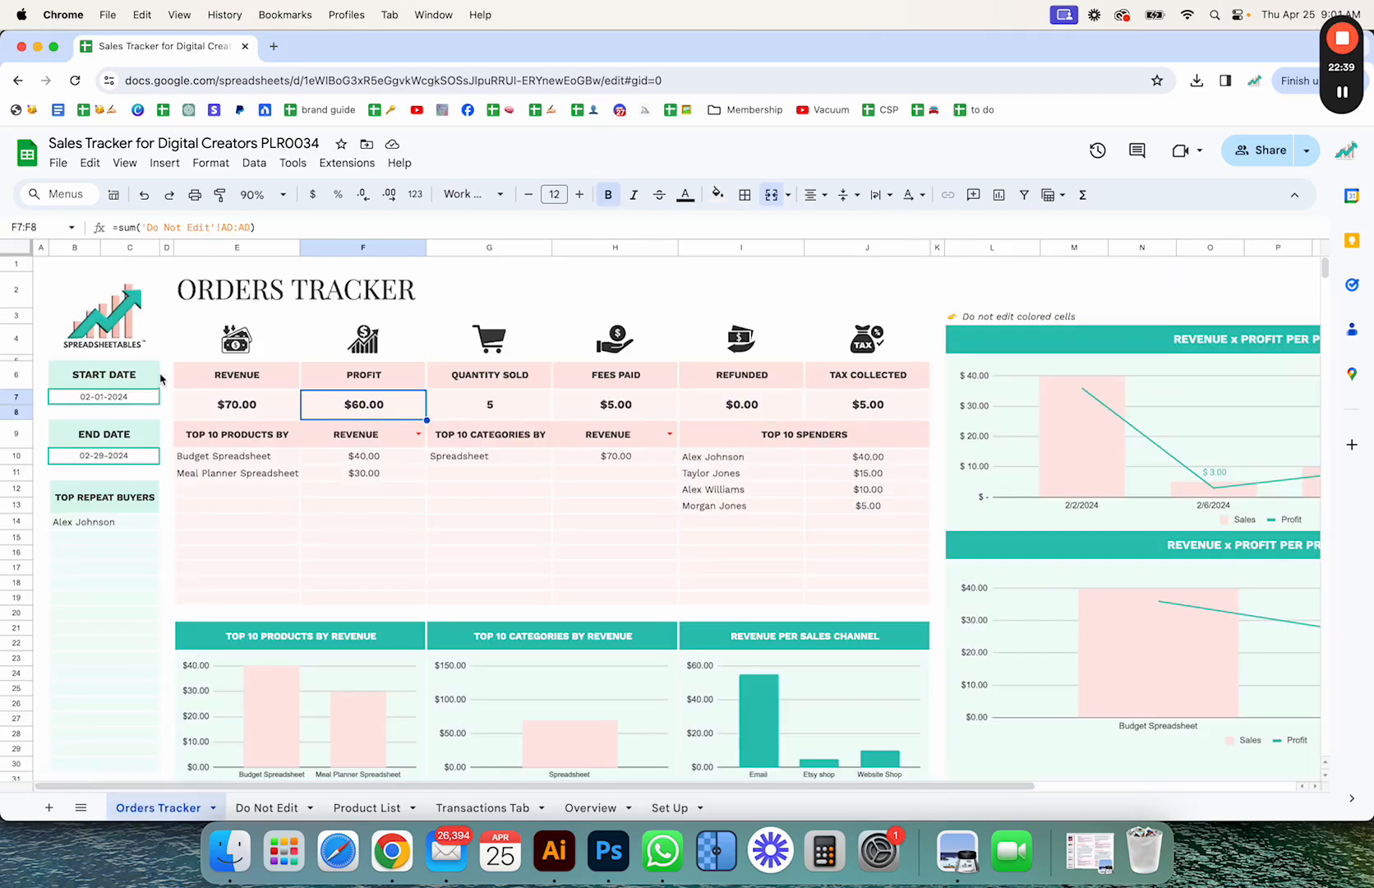
click(146, 399)
text(03-01-2024)
key(Return)
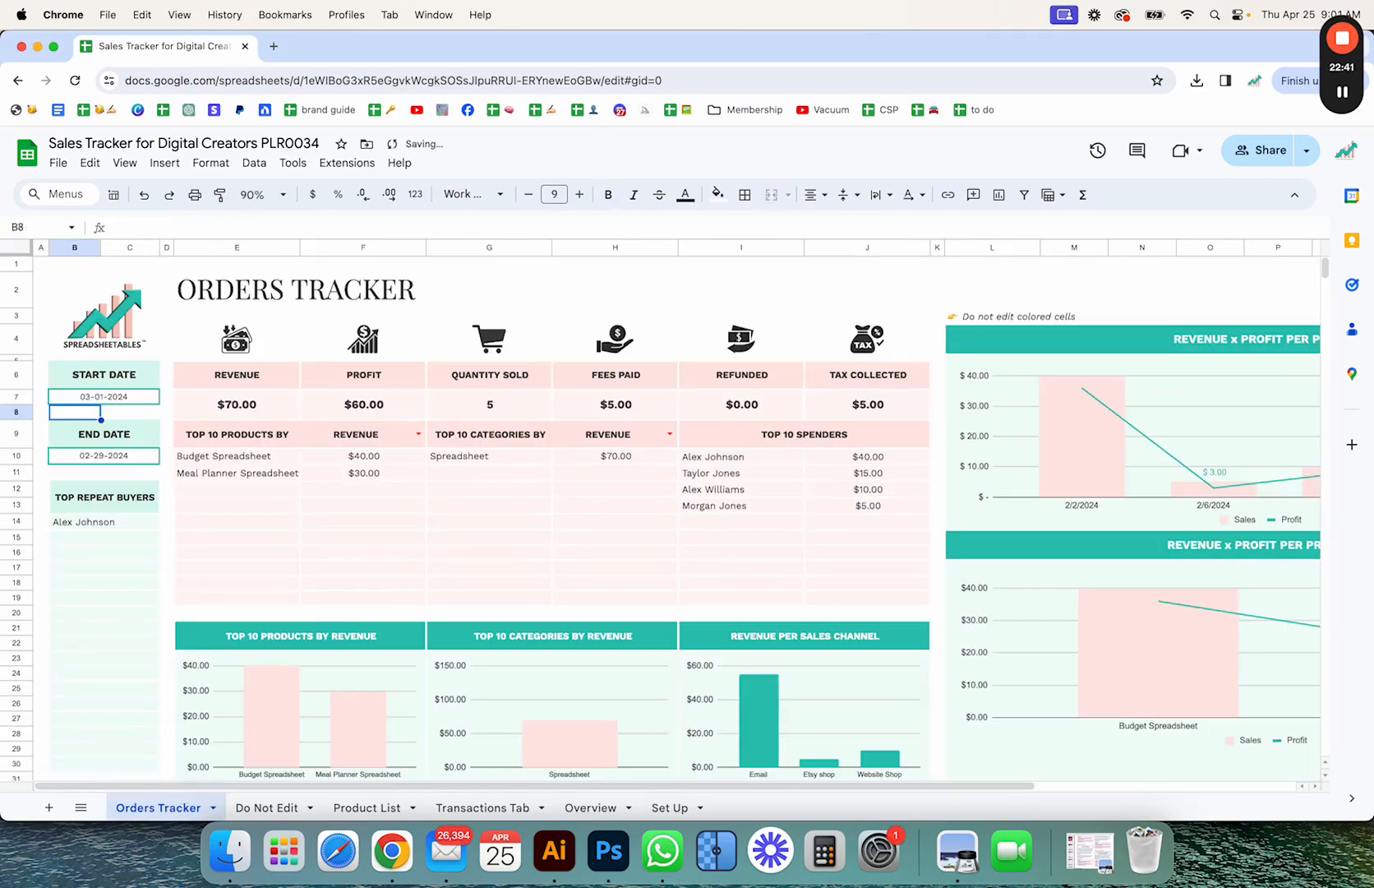
click(106, 459)
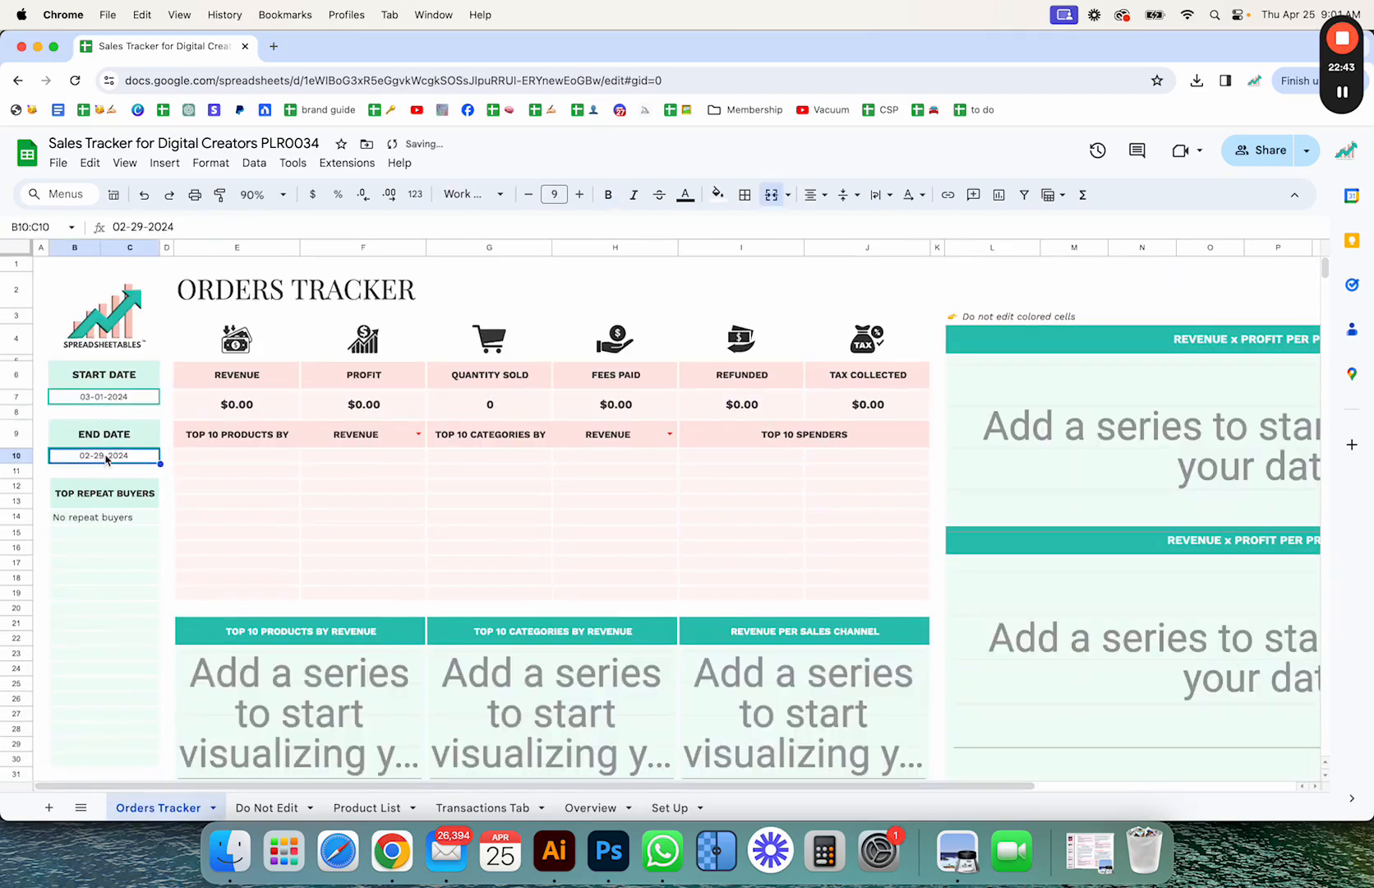
text(3/31)
key(Return)
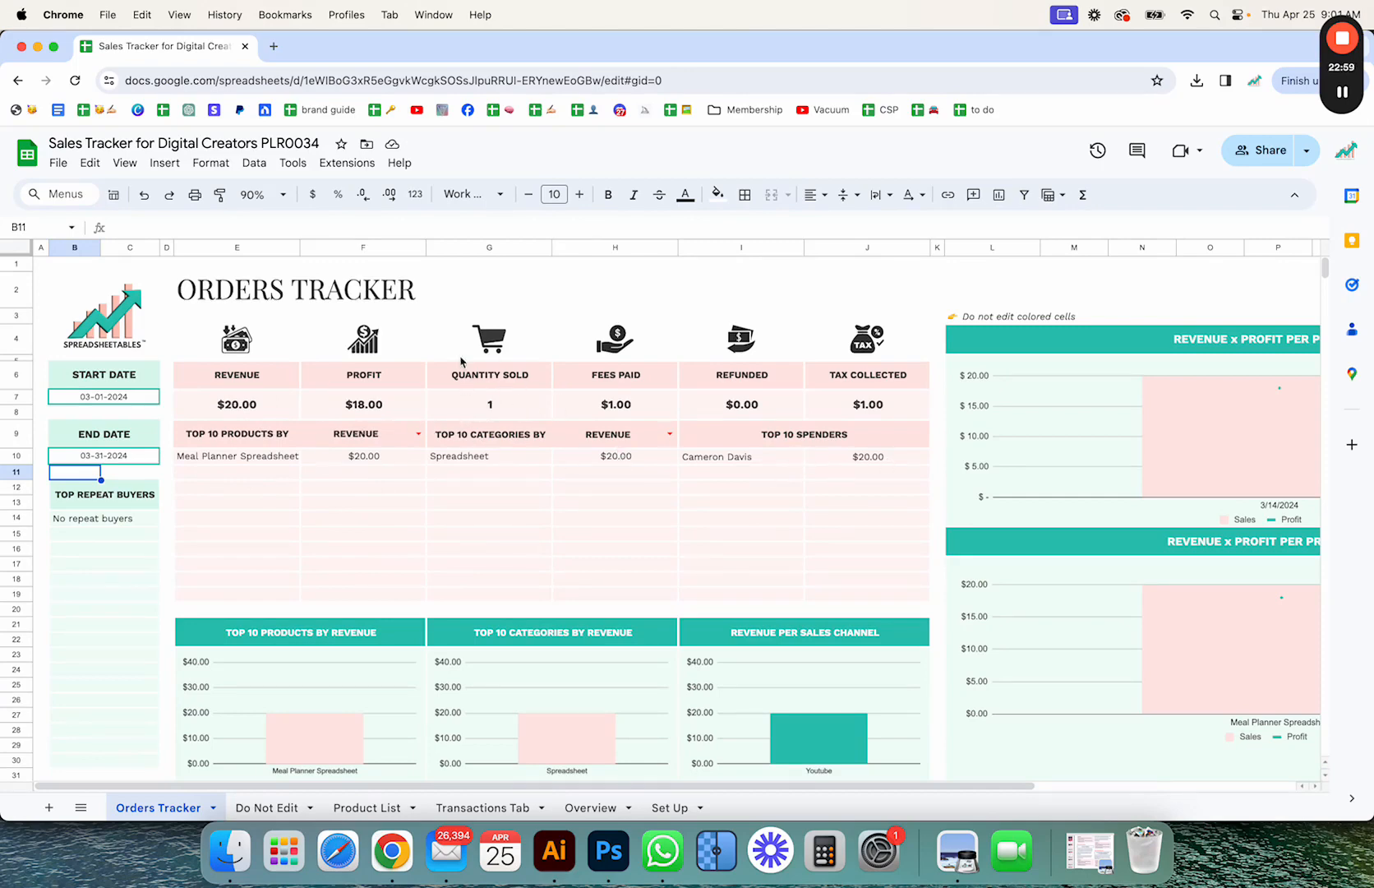
Compare March's PROFIT in the Orders Tracker with the Overview, checking the Facebook Ads variable cost in the Transactions Tab.
click(356, 413)
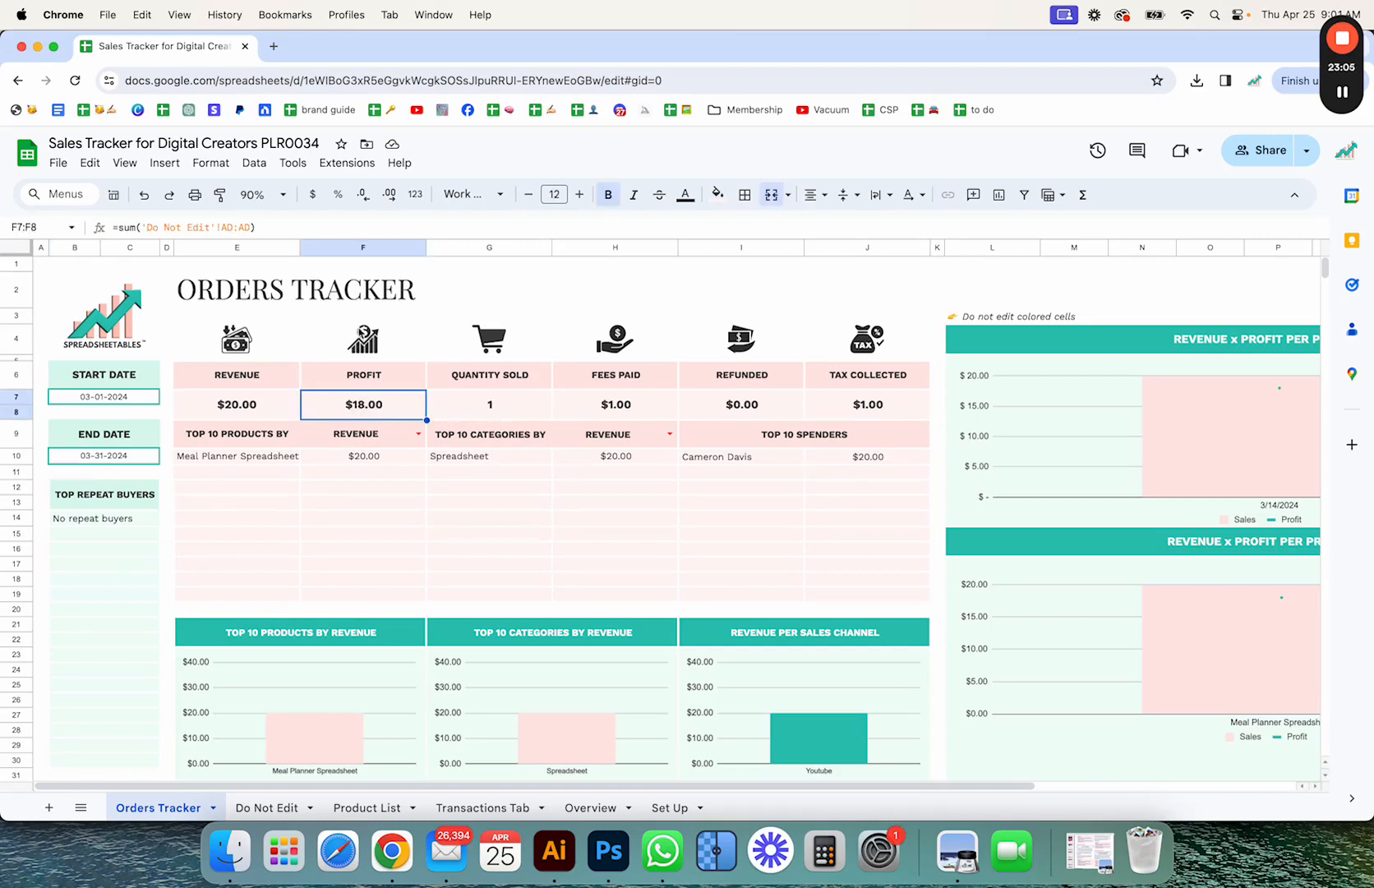
click(473, 808)
click(480, 377)
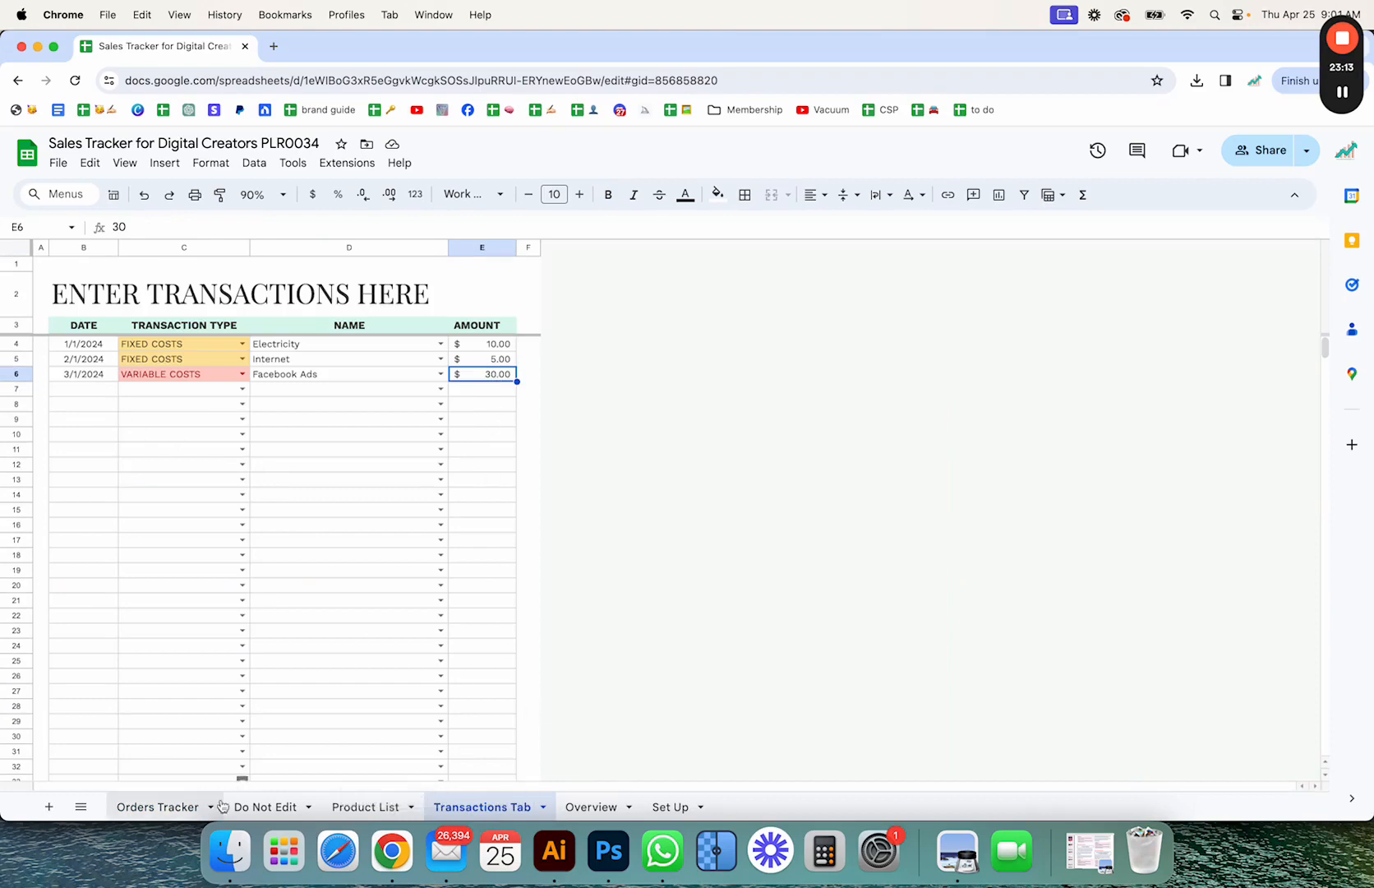
click(175, 806)
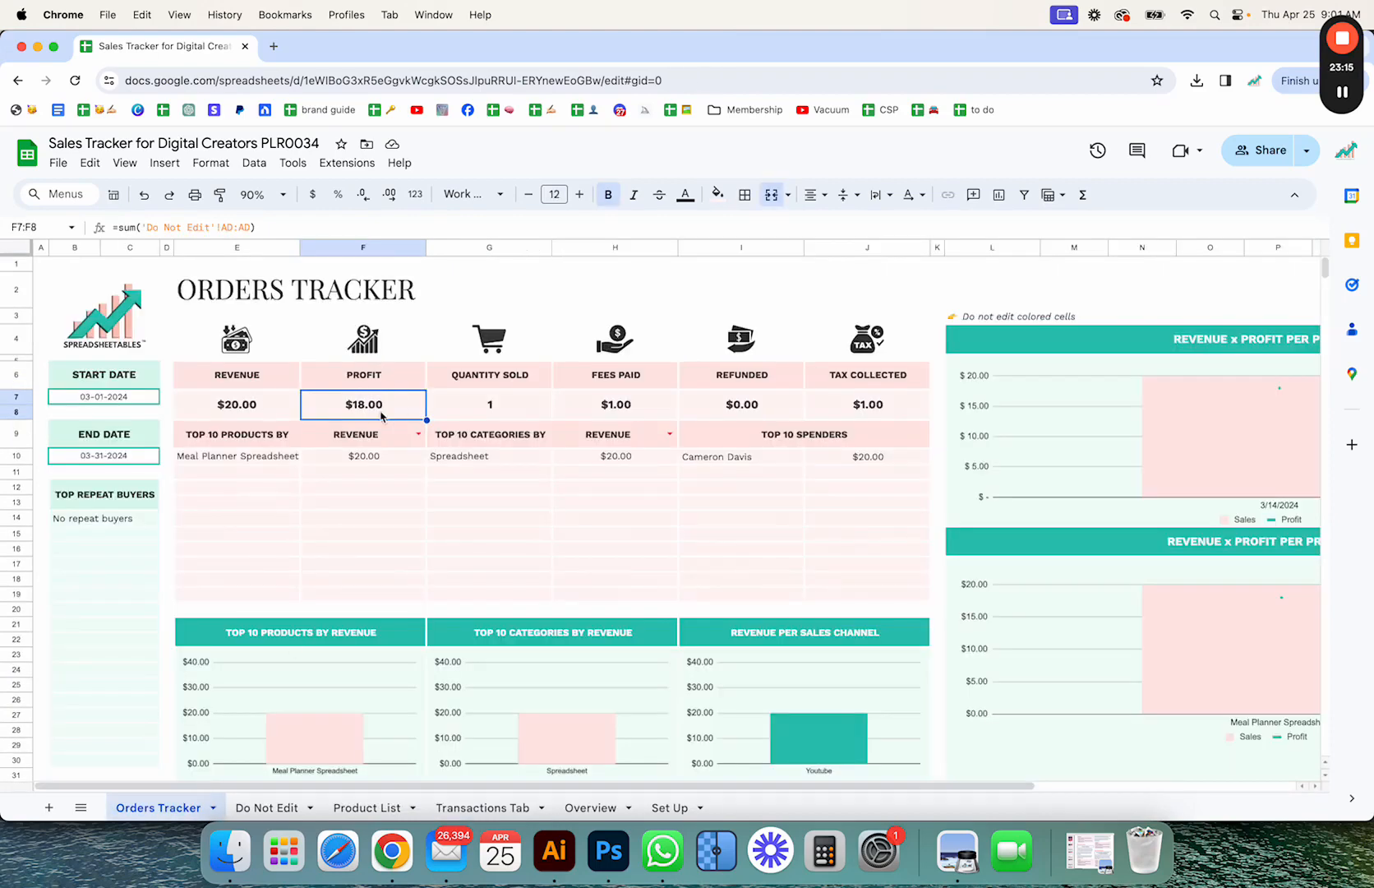
click(483, 811)
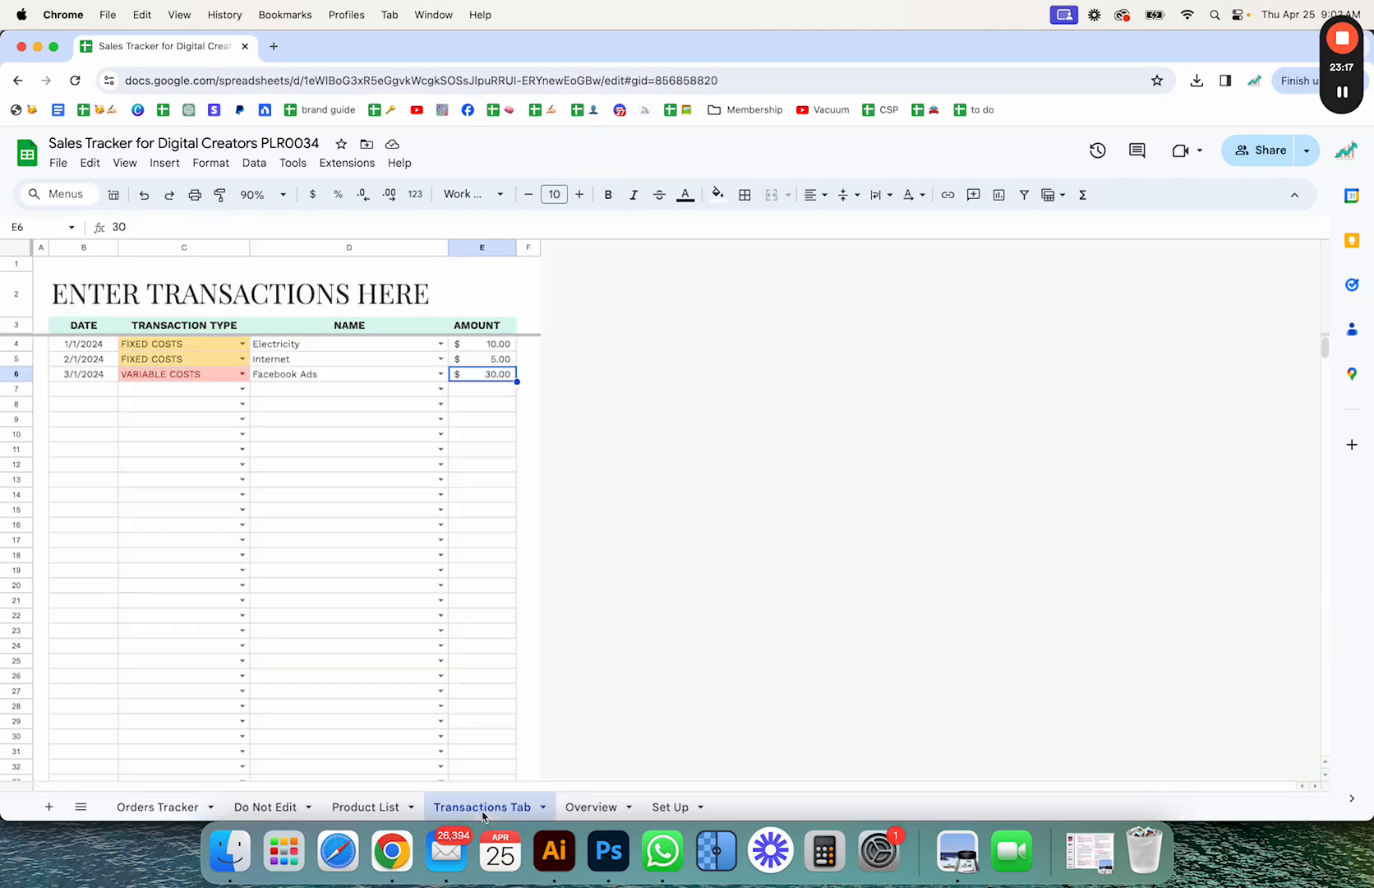
click(587, 808)
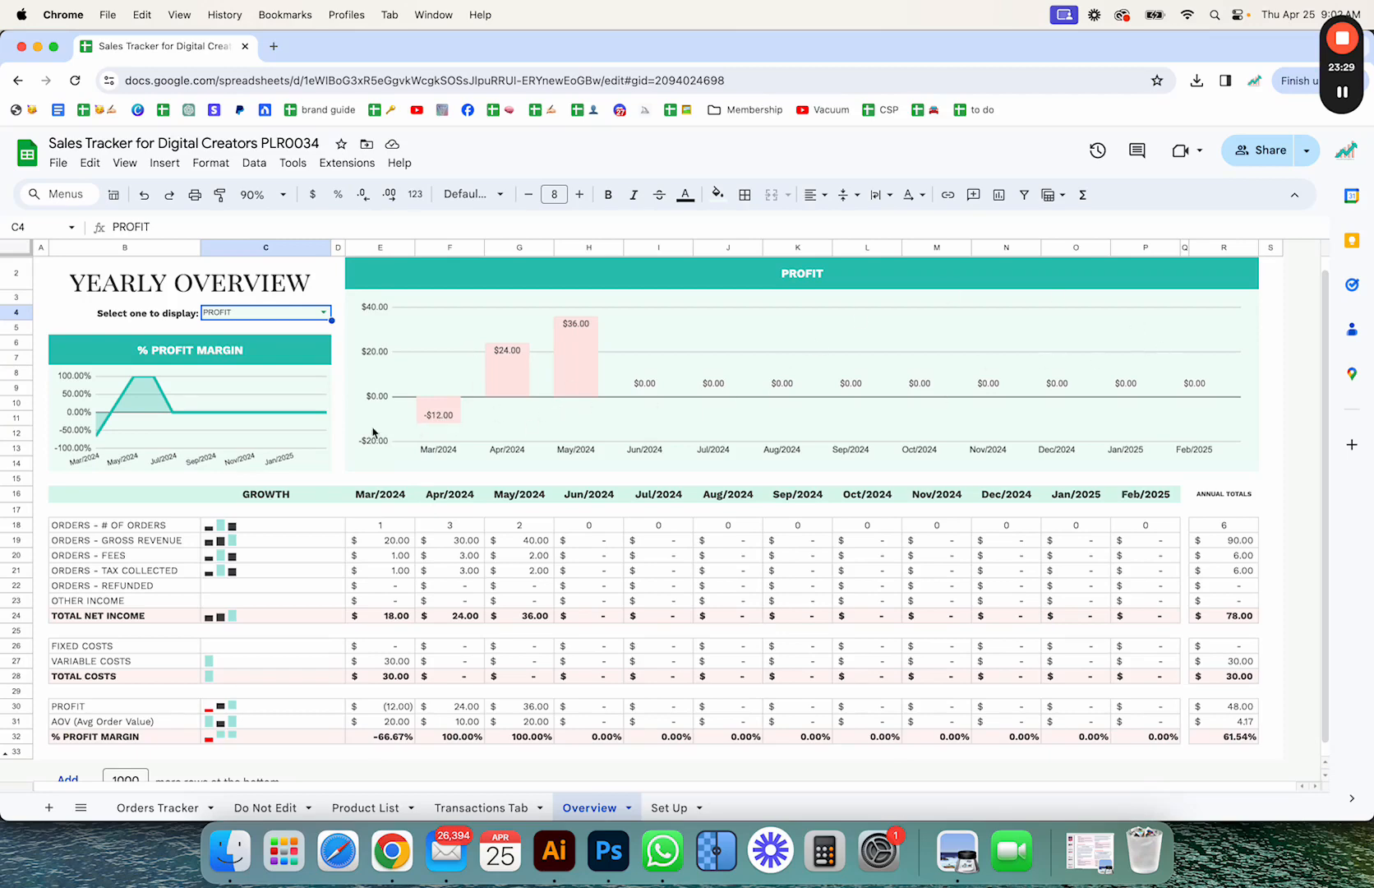
mouse_move(1322, 113)
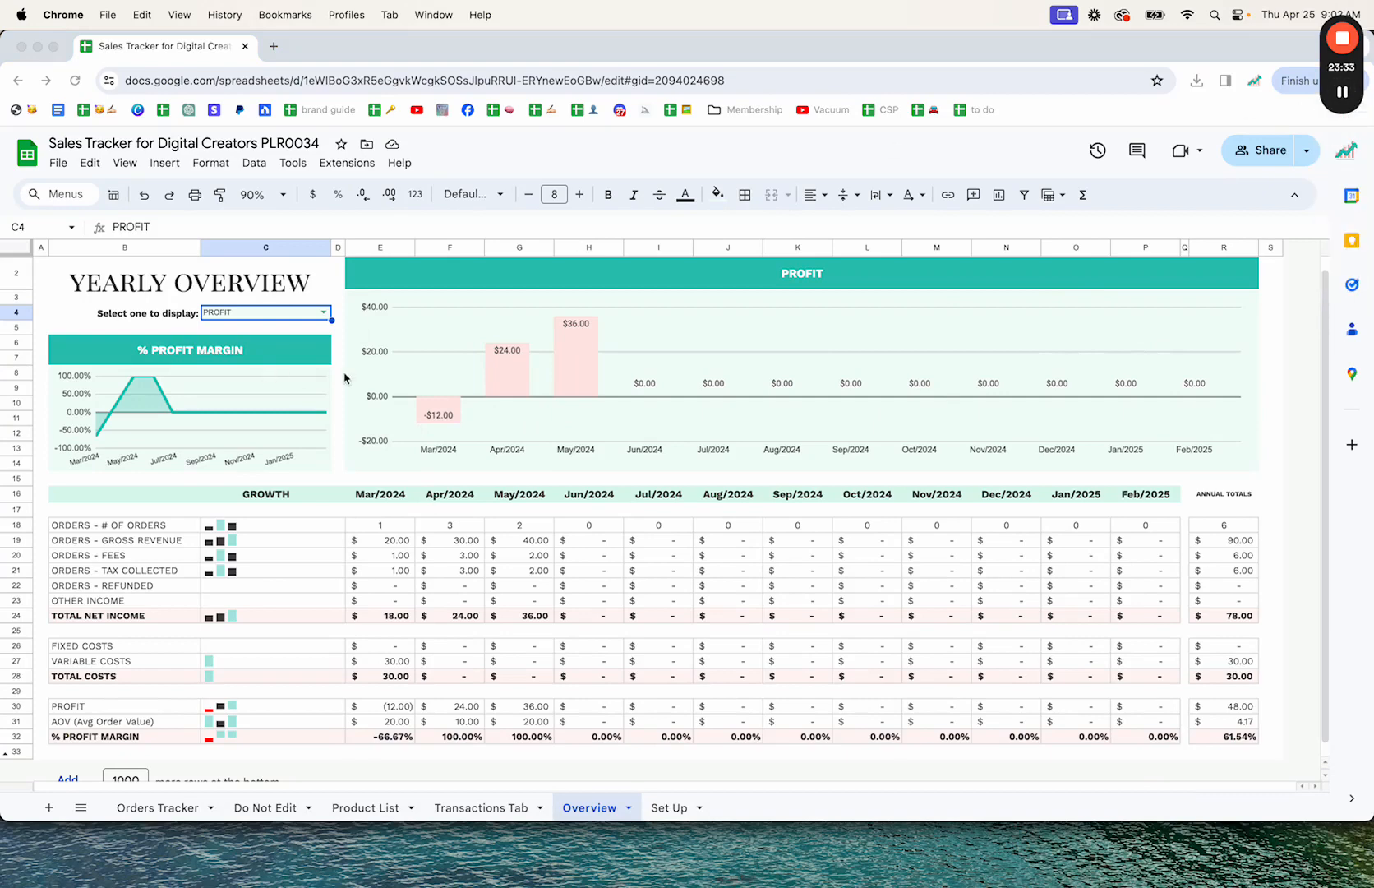
click(137, 809)
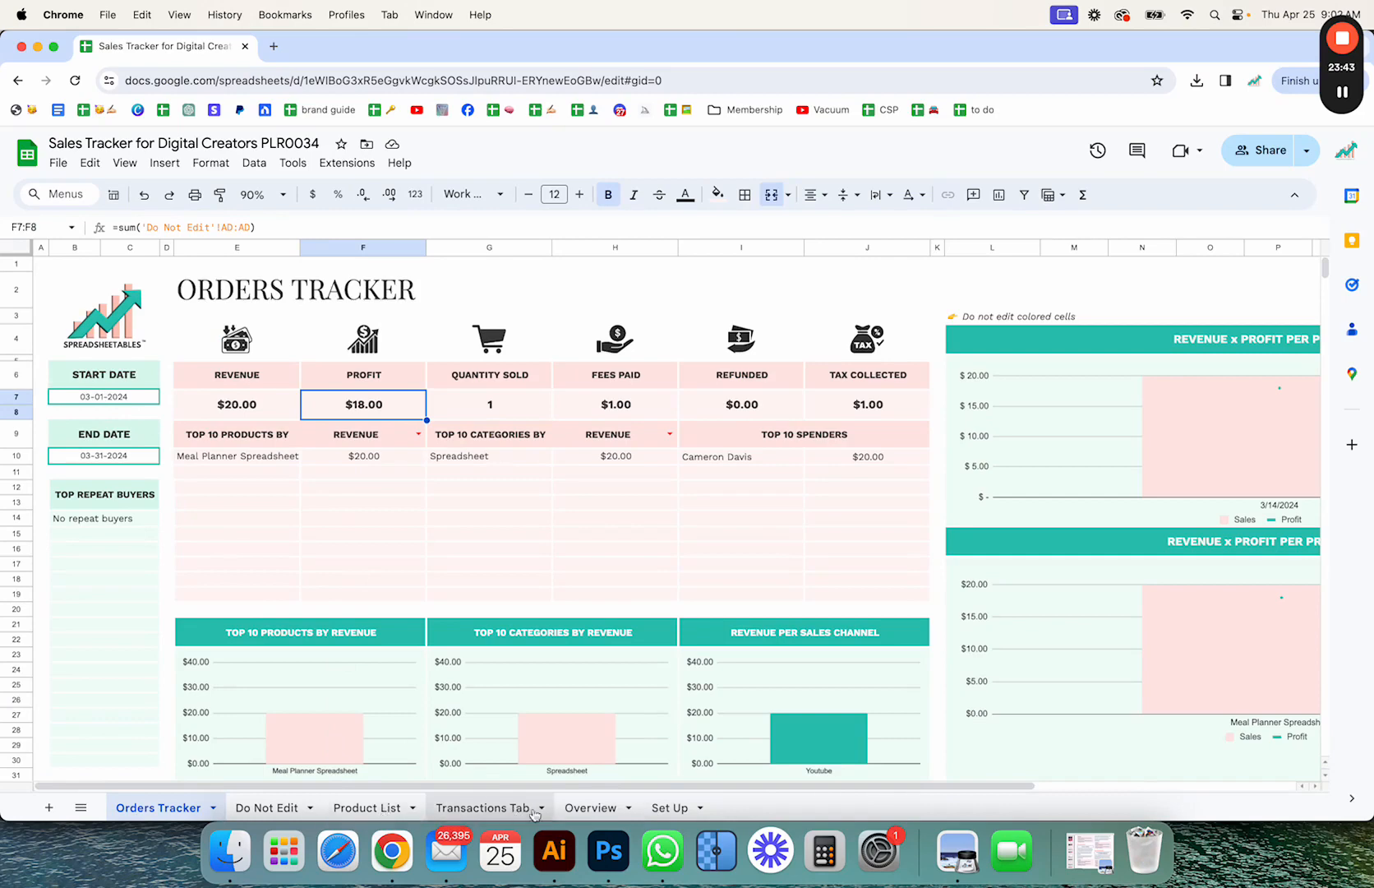
click(590, 807)
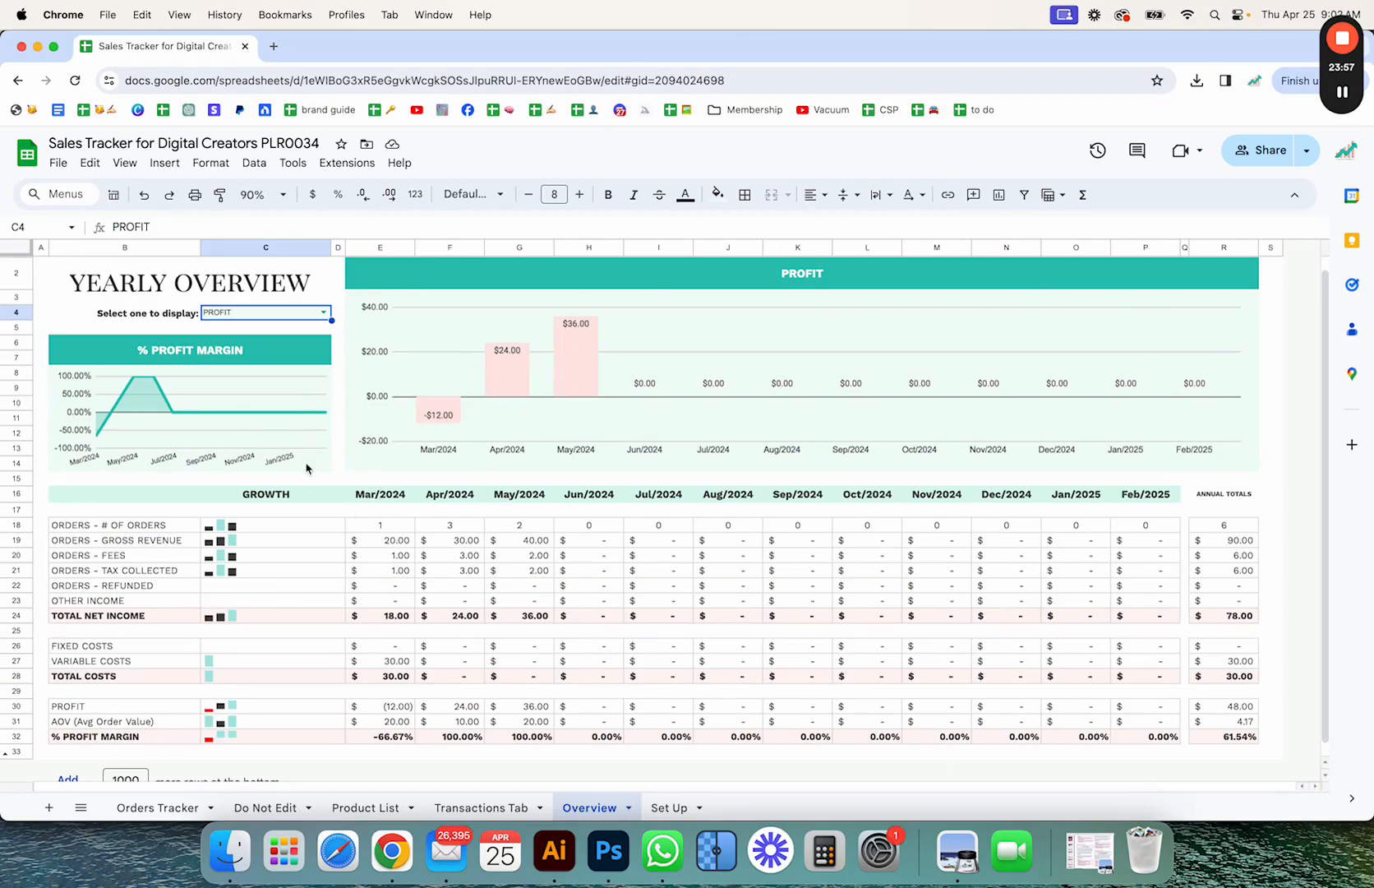
Set the Orders Tracker's date range to the full year, with Start Date 1/1 and End Date 12/31.
click(160, 805)
click(119, 397)
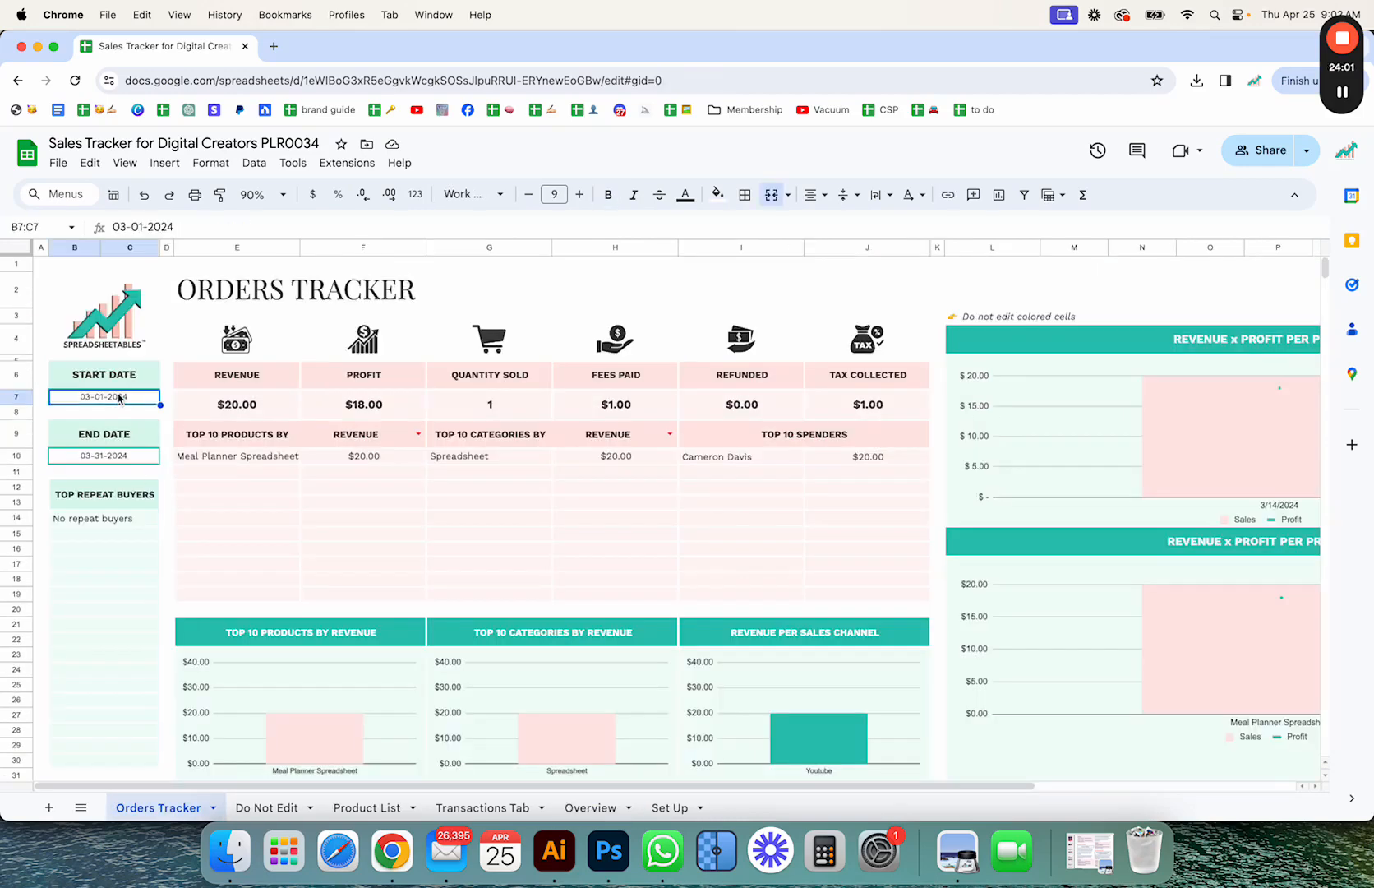
text(1/1)
key(Return)
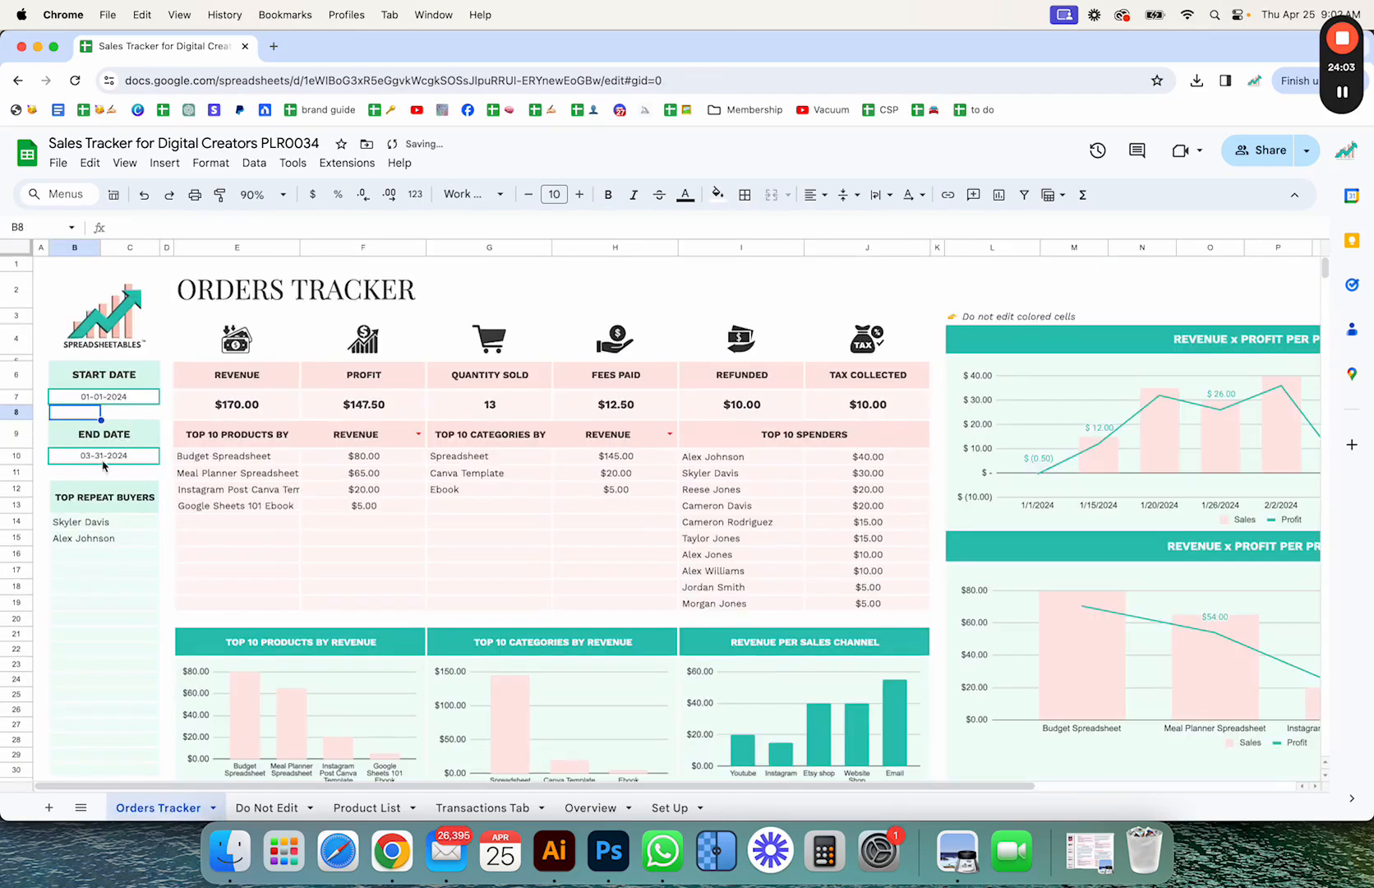
click(104, 457)
text(12/31)
key(Return)
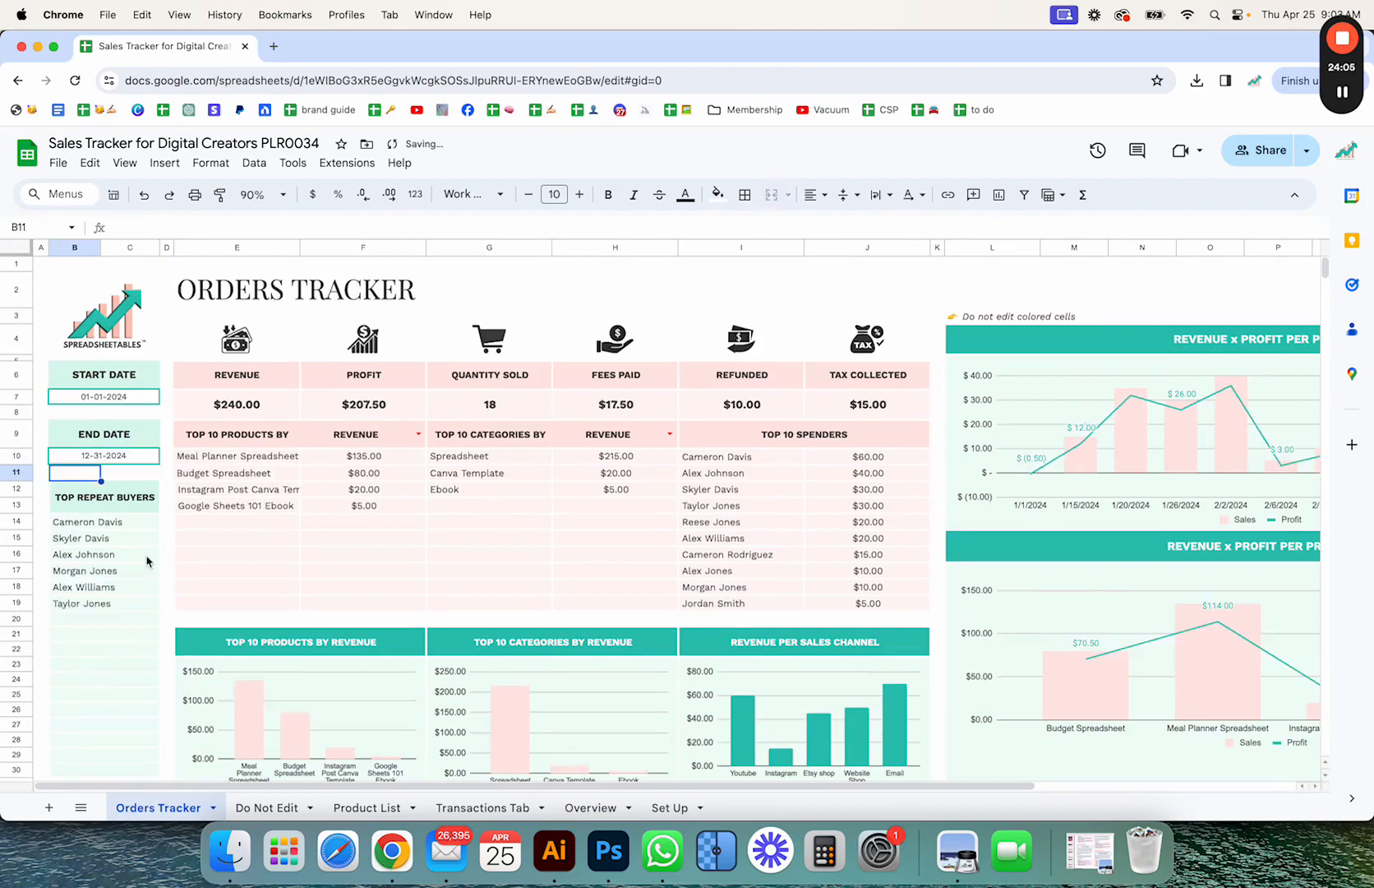
Review the full-year Overview, display ORDERS - TAX COLLECTED in its chart, and switch the metric to TOTAL NET INCOME.
click(580, 807)
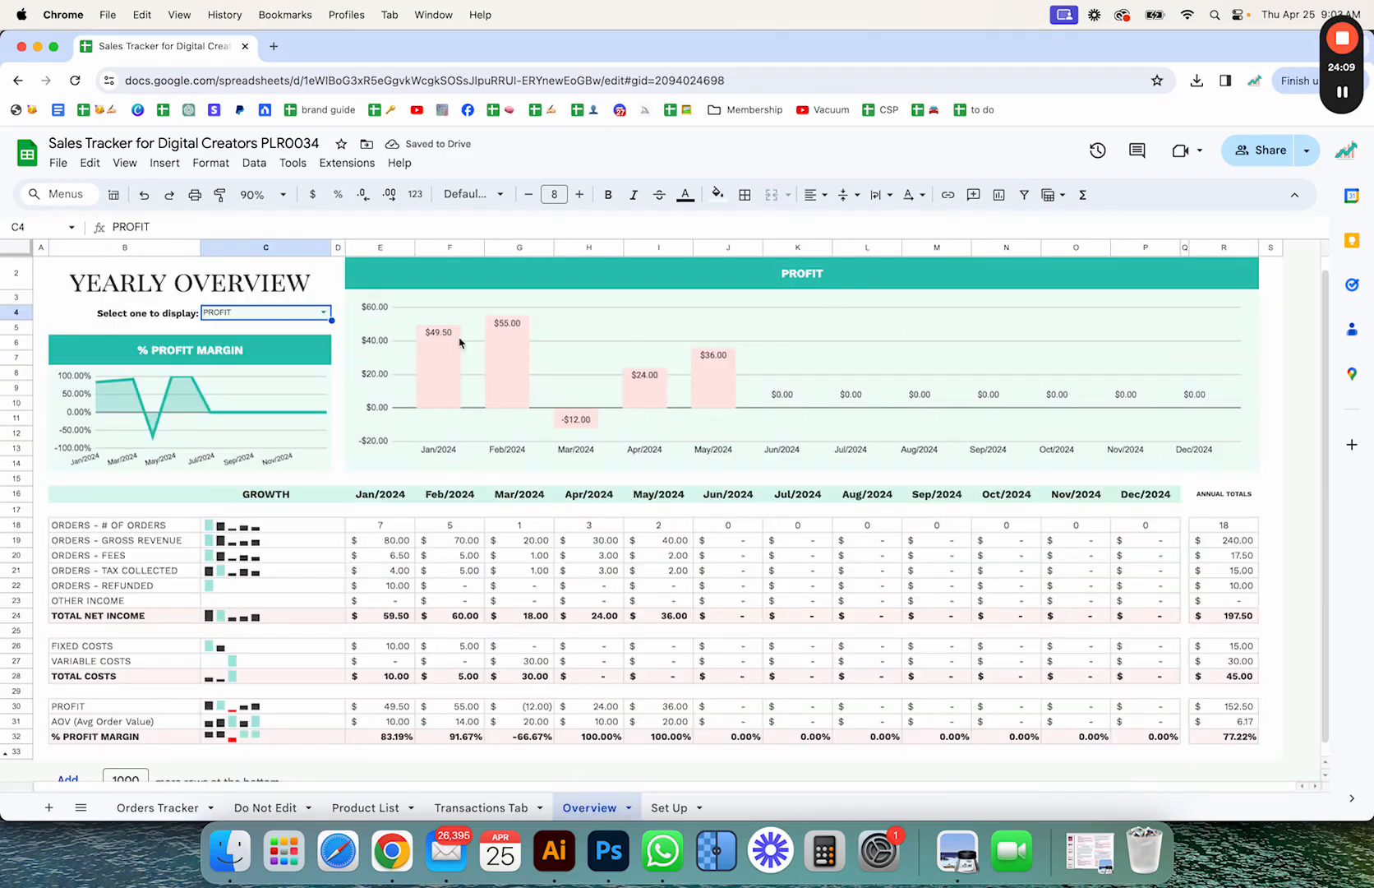
scroll(463, 586, down, 1)
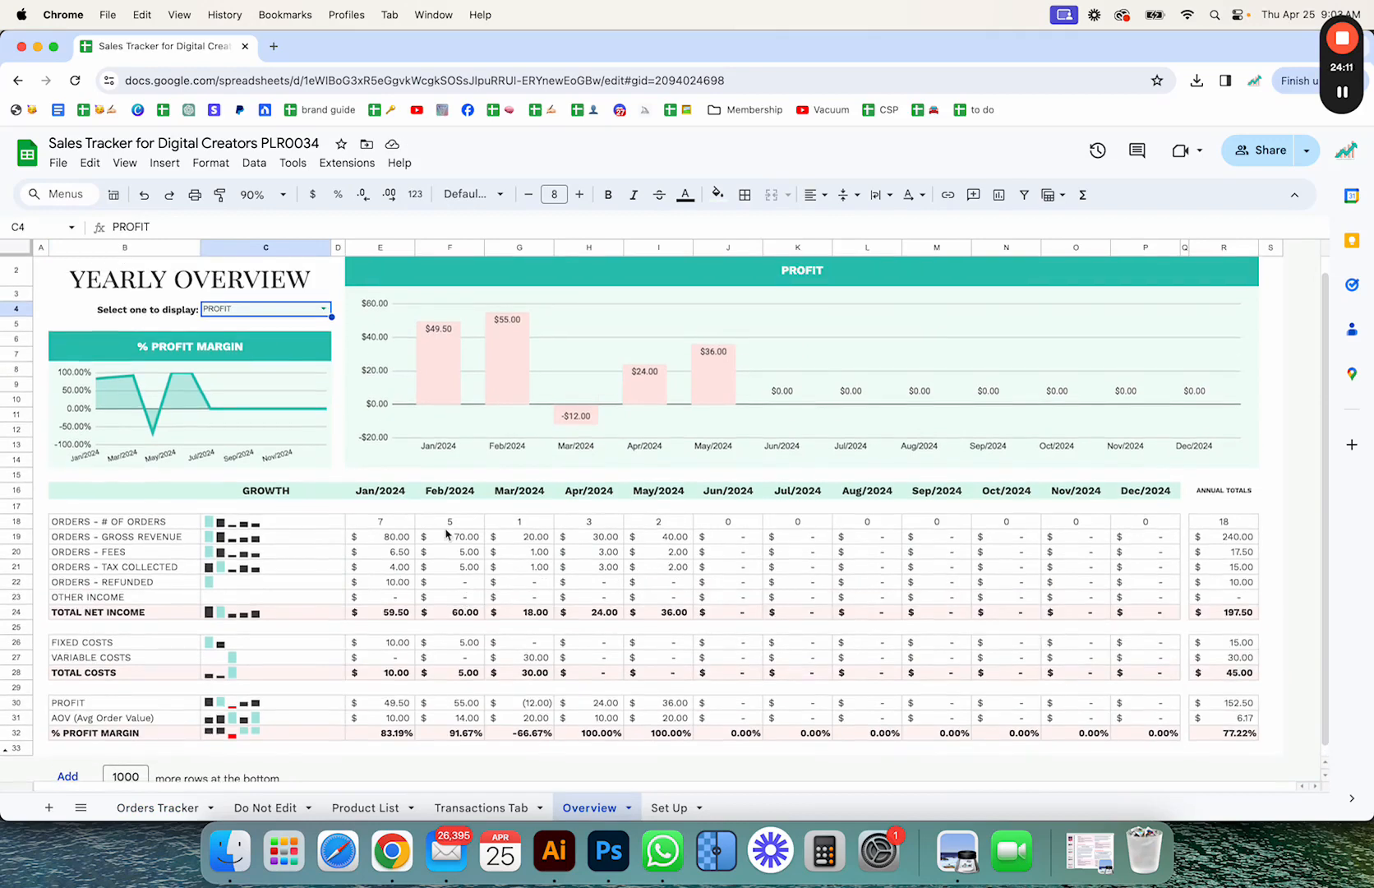
click(307, 312)
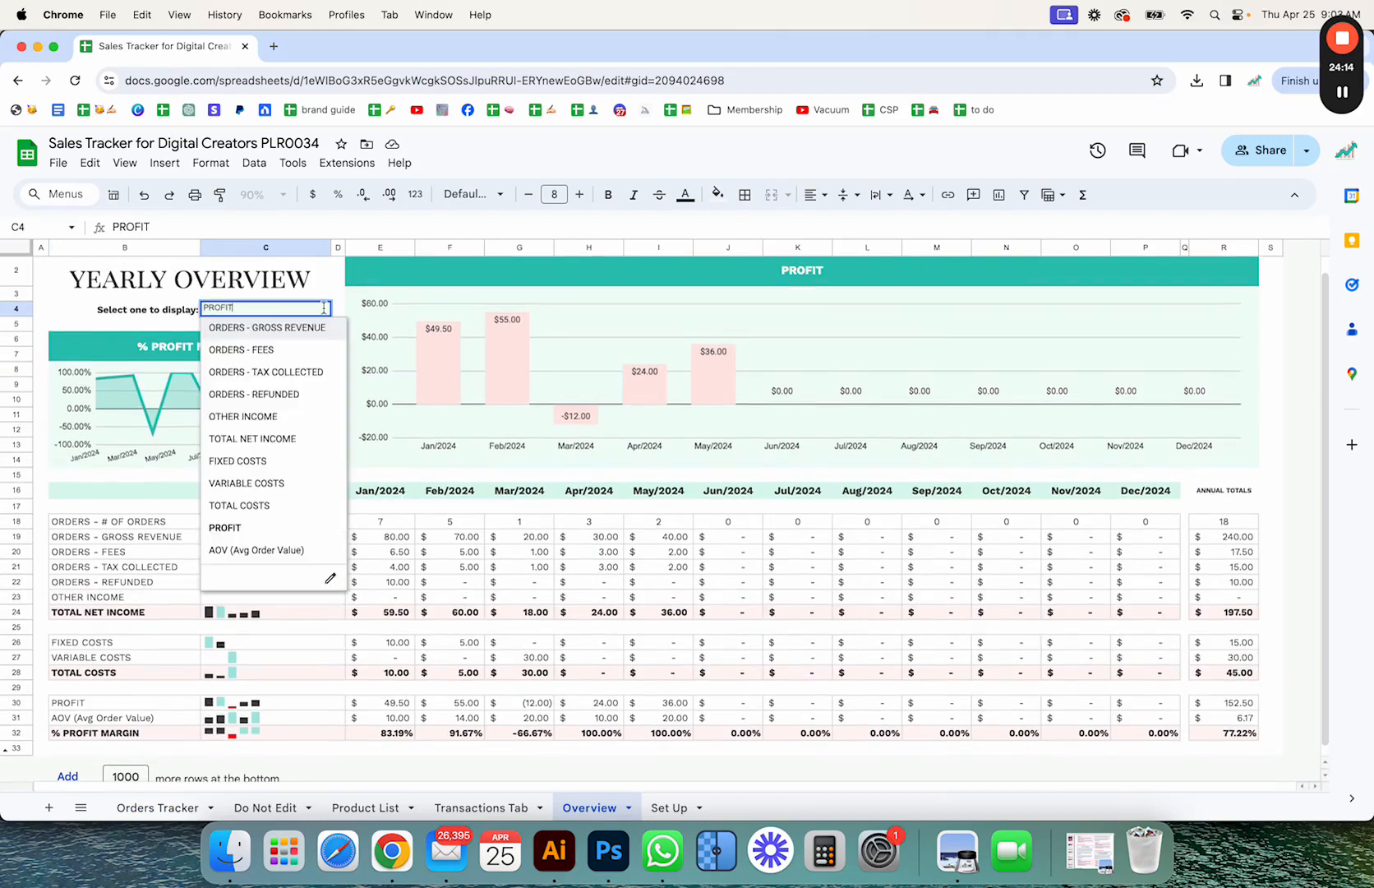
click(299, 369)
click(323, 309)
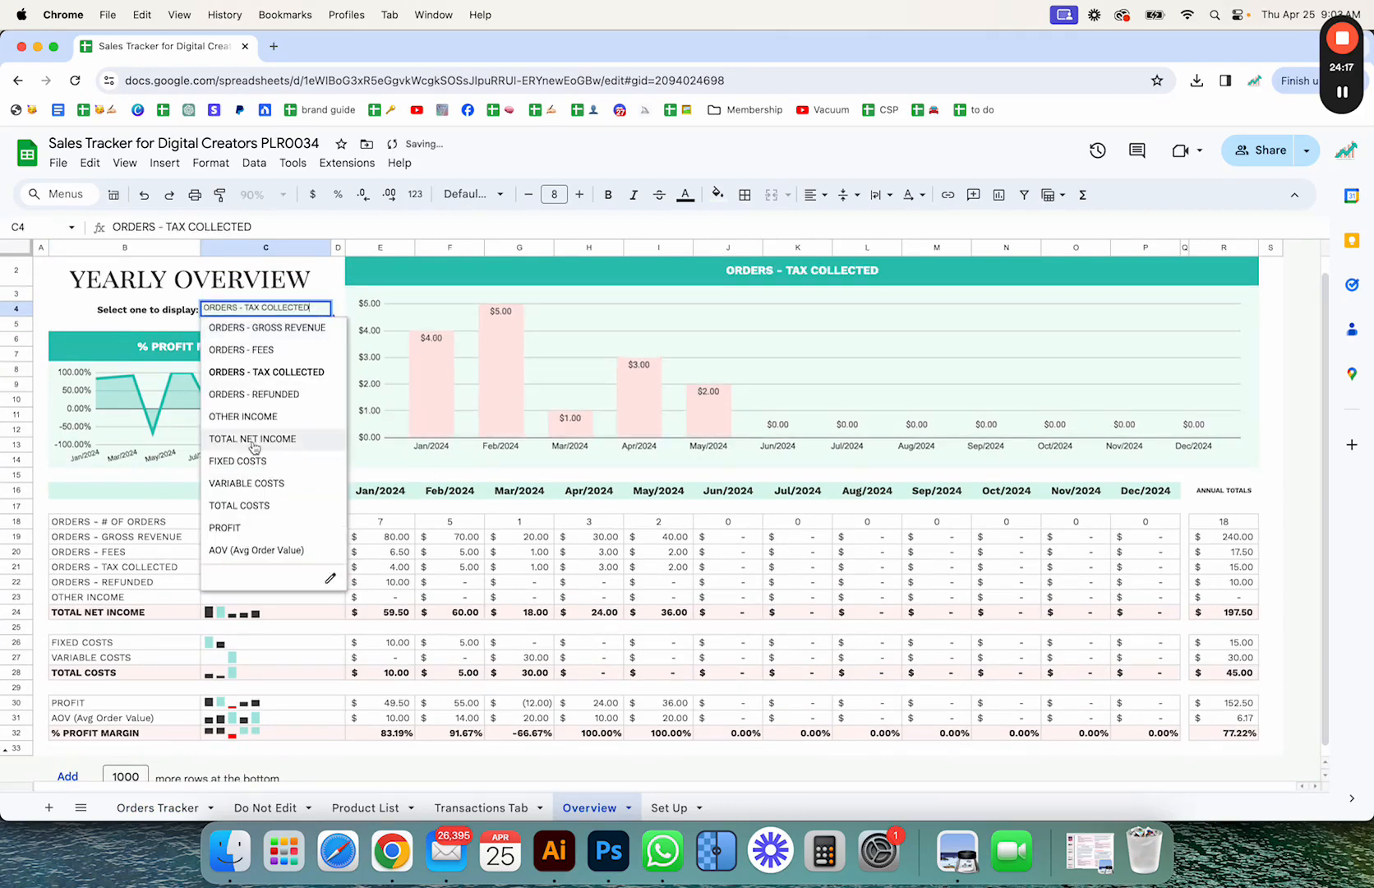
click(255, 435)
mouse_move(1352, 41)
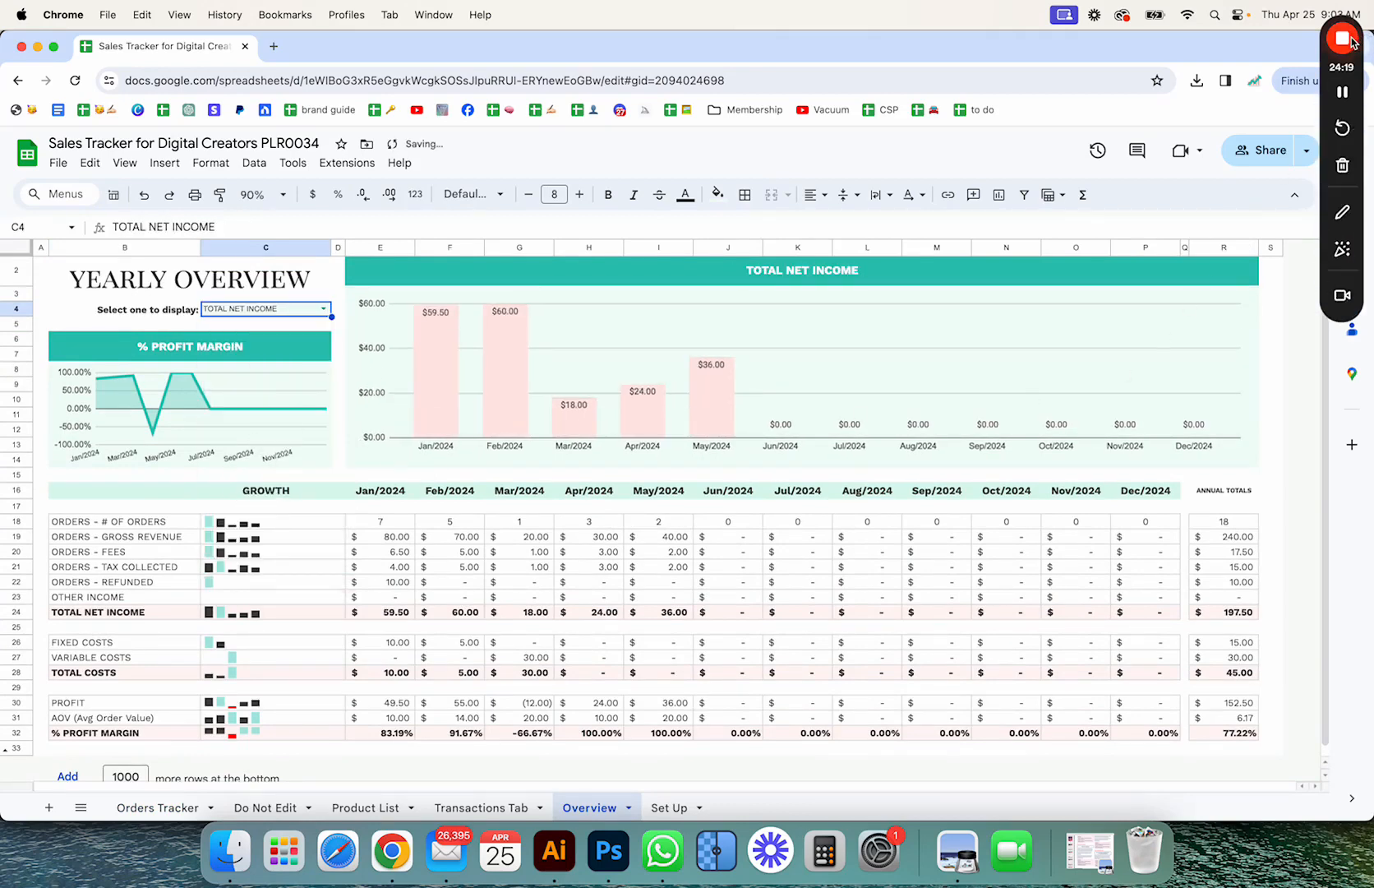